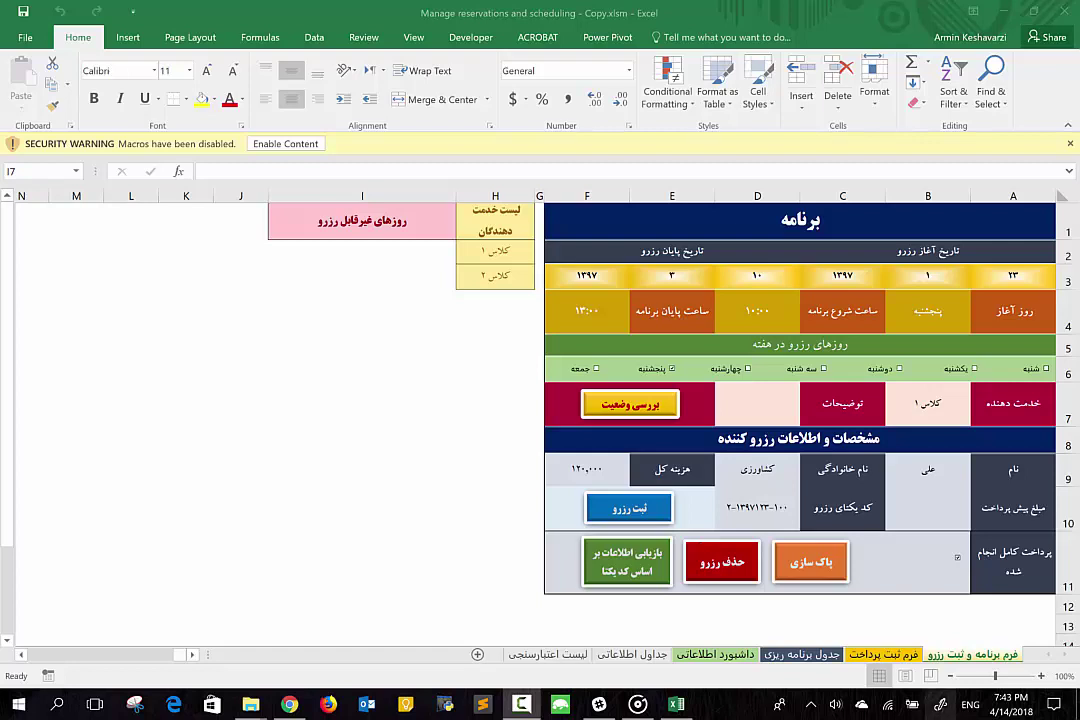
Open a full-screen Windows Ink Sketchpad showing the earlier handwritten simplex formula notes
{"action": "key", "text": "super+w"}
{"action": "left_click", "coordinate": [938, 310]}
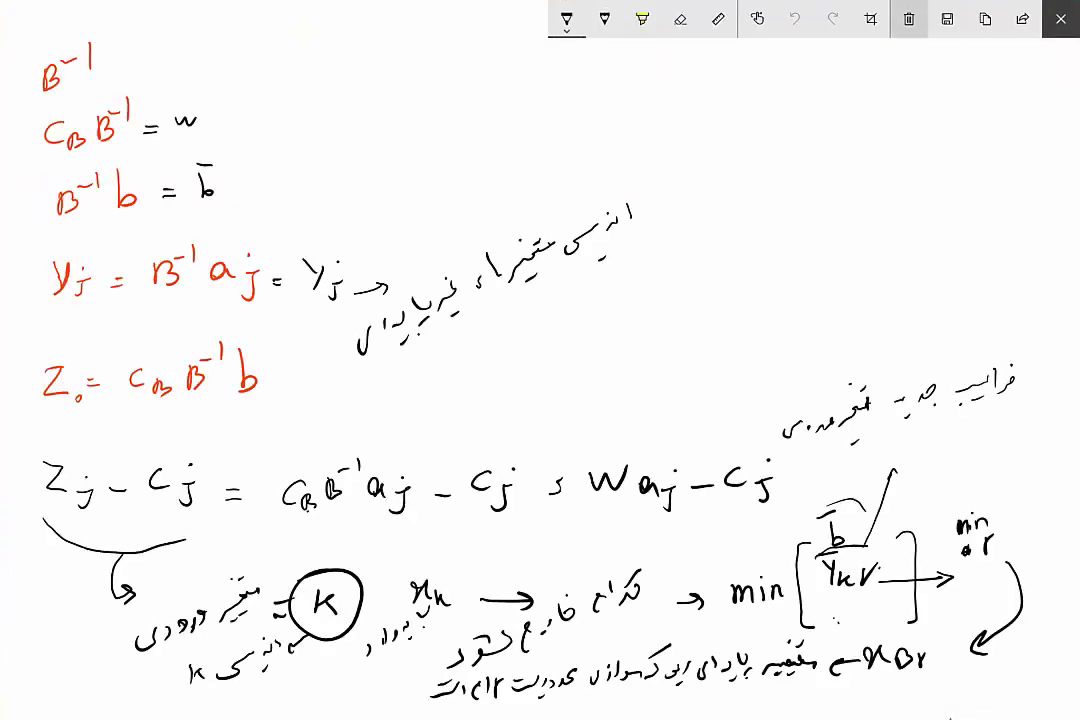
Clear the old notes and draw a large square enclosing three small boxes
{"action": "left_click", "coordinate": [908, 19]}
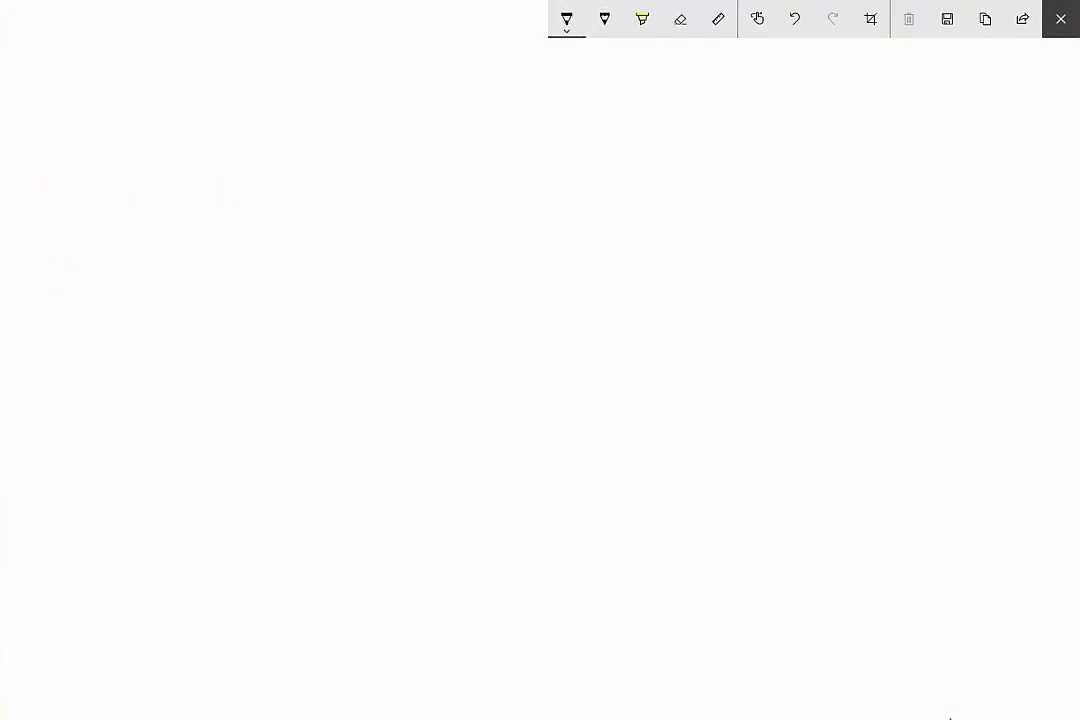
{"action": "mouse_move", "coordinate": [755, 92]}
{"action": "left_mouse_down"}
{"action": "mouse_move", "coordinate": [902, 75]}
{"action": "mouse_move", "coordinate": [962, 275]}
{"action": "mouse_move", "coordinate": [730, 236]}
{"action": "mouse_move", "coordinate": [758, 90]}
{"action": "left_mouse_up"}
{"action": "mouse_move", "coordinate": [741, 142]}
{"action": "left_mouse_down"}
{"action": "mouse_move", "coordinate": [781, 172]}
{"action": "mouse_move", "coordinate": [740, 145]}
{"action": "left_mouse_up"}
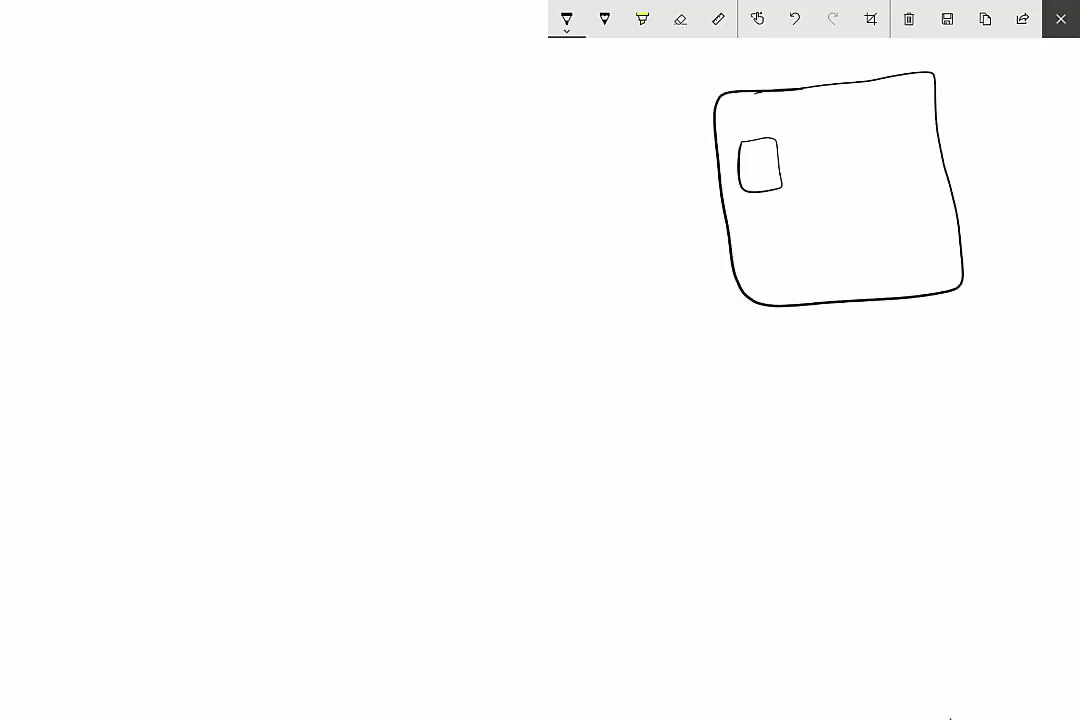
{"action": "mouse_move", "coordinate": [747, 229]}
{"action": "left_mouse_down"}
{"action": "mouse_move", "coordinate": [775, 222]}
{"action": "mouse_move", "coordinate": [744, 270]}
{"action": "left_mouse_up"}
{"action": "mouse_move", "coordinate": [855, 225]}
{"action": "left_mouse_down"}
{"action": "mouse_move", "coordinate": [934, 250]}
{"action": "mouse_move", "coordinate": [859, 228]}
{"action": "left_mouse_up"}
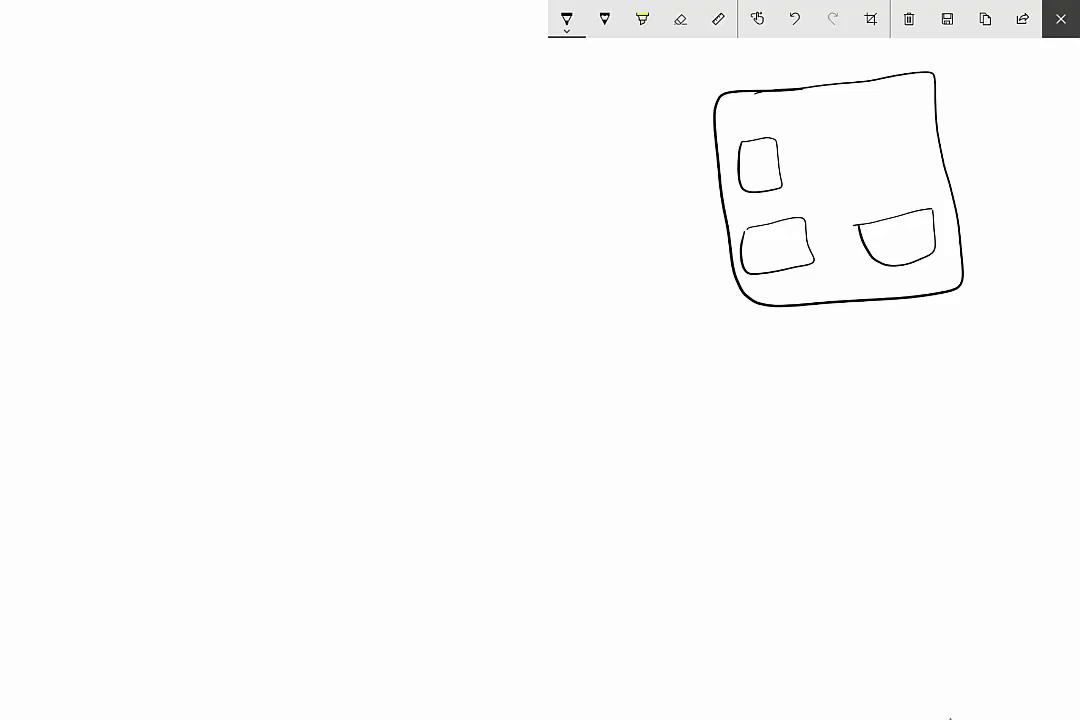
Draw a small mark inside each of the three boxes
{"action": "left_click_drag", "start_coordinate": [752, 172], "coordinate": [762, 166]}
{"action": "left_click_drag", "start_coordinate": [772, 248], "coordinate": [772, 236]}
{"action": "mouse_move", "coordinate": [891, 237]}
{"action": "left_mouse_down"}
{"action": "mouse_move", "coordinate": [905, 229]}
{"action": "mouse_move", "coordinate": [900, 217]}
{"action": "left_mouse_up"}
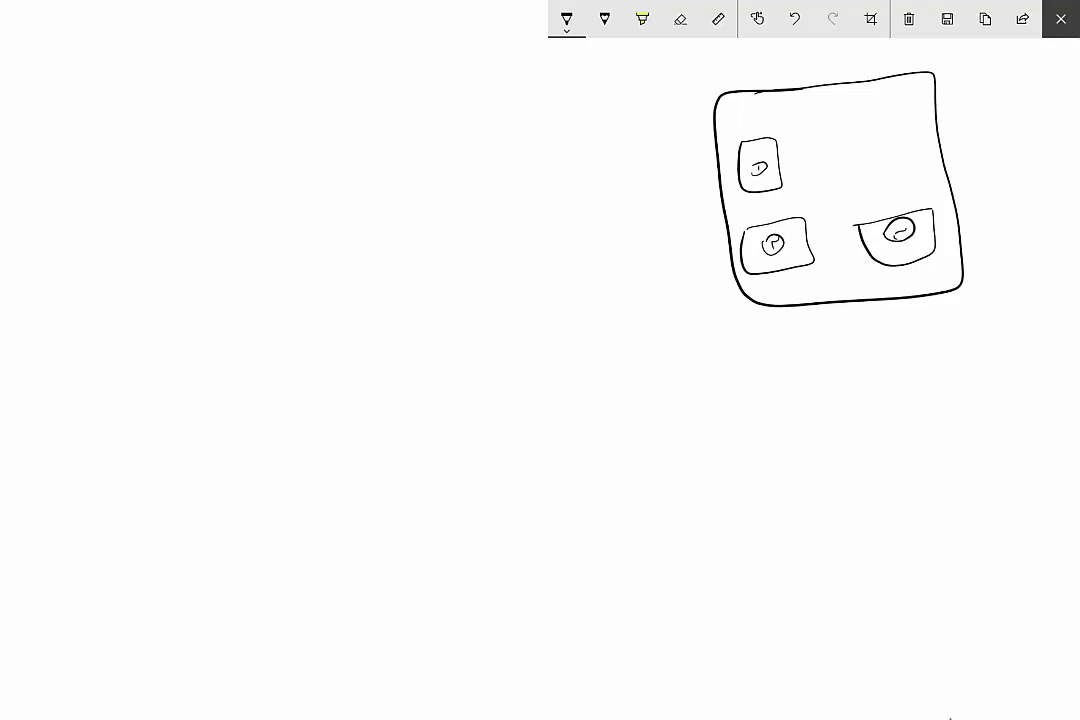
Scribble out the top-left and lower-left boxes and draw a curve ending in a dot
{"action": "left_click_drag", "start_coordinate": [750, 155], "coordinate": [770, 182]}
{"action": "mouse_move", "coordinate": [796, 240]}
{"action": "left_mouse_down"}
{"action": "mouse_move", "coordinate": [793, 256]}
{"action": "mouse_move", "coordinate": [797, 238]}
{"action": "left_mouse_up"}
{"action": "left_click_drag", "start_coordinate": [653, 309], "coordinate": [752, 258]}
{"action": "left_click", "coordinate": [748, 261]}
Draw a bracket labelled a and b below the square, a line under it, and an upward arrow
{"action": "mouse_move", "coordinate": [729, 327]}
{"action": "left_mouse_down"}
{"action": "mouse_move", "coordinate": [729, 347]}
{"action": "mouse_move", "coordinate": [794, 333]}
{"action": "left_mouse_up"}
{"action": "left_click_drag", "start_coordinate": [795, 325], "coordinate": [797, 342]}
{"action": "left_click_drag", "start_coordinate": [726, 364], "coordinate": [807, 360]}
{"action": "left_click_drag", "start_coordinate": [720, 389], "coordinate": [821, 386]}
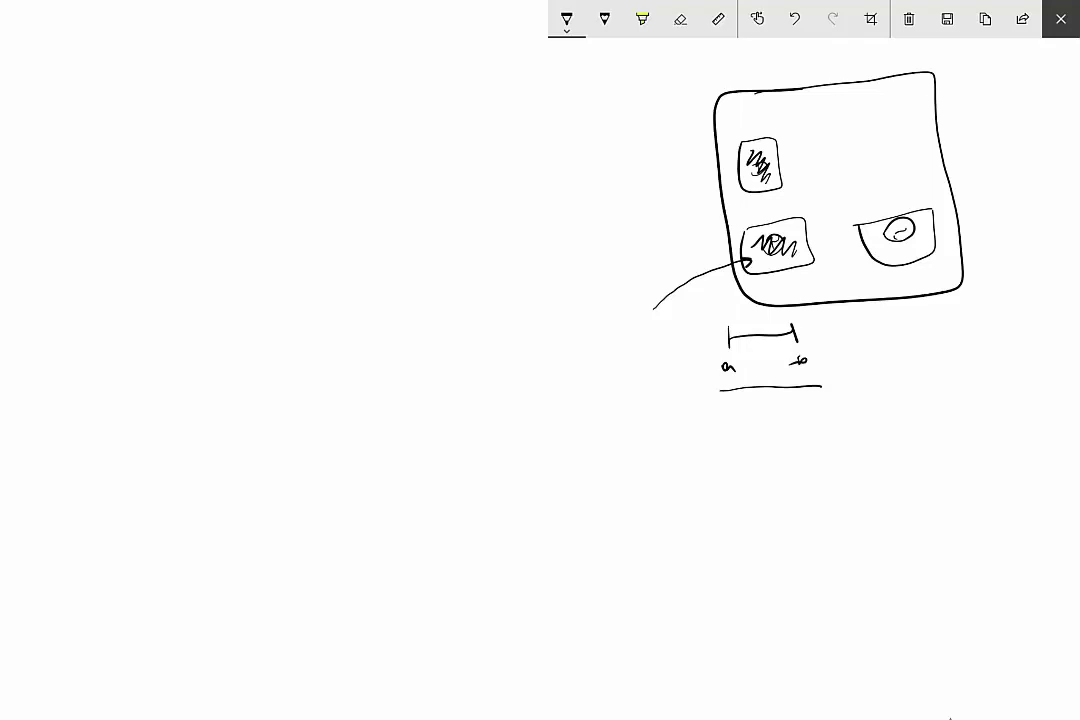
{"action": "mouse_move", "coordinate": [697, 453]}
{"action": "left_mouse_down"}
{"action": "mouse_move", "coordinate": [730, 428]}
{"action": "mouse_move", "coordinate": [757, 377]}
{"action": "left_mouse_up"}
Write underlined Persian notes on both sides of the arrow
{"action": "mouse_move", "coordinate": [703, 409]}
{"action": "left_mouse_down"}
{"action": "mouse_move", "coordinate": [675, 458]}
{"action": "mouse_move", "coordinate": [706, 431]}
{"action": "mouse_move", "coordinate": [649, 458]}
{"action": "mouse_move", "coordinate": [578, 528]}
{"action": "left_mouse_up"}
{"action": "left_click_drag", "start_coordinate": [656, 479], "coordinate": [576, 570]}
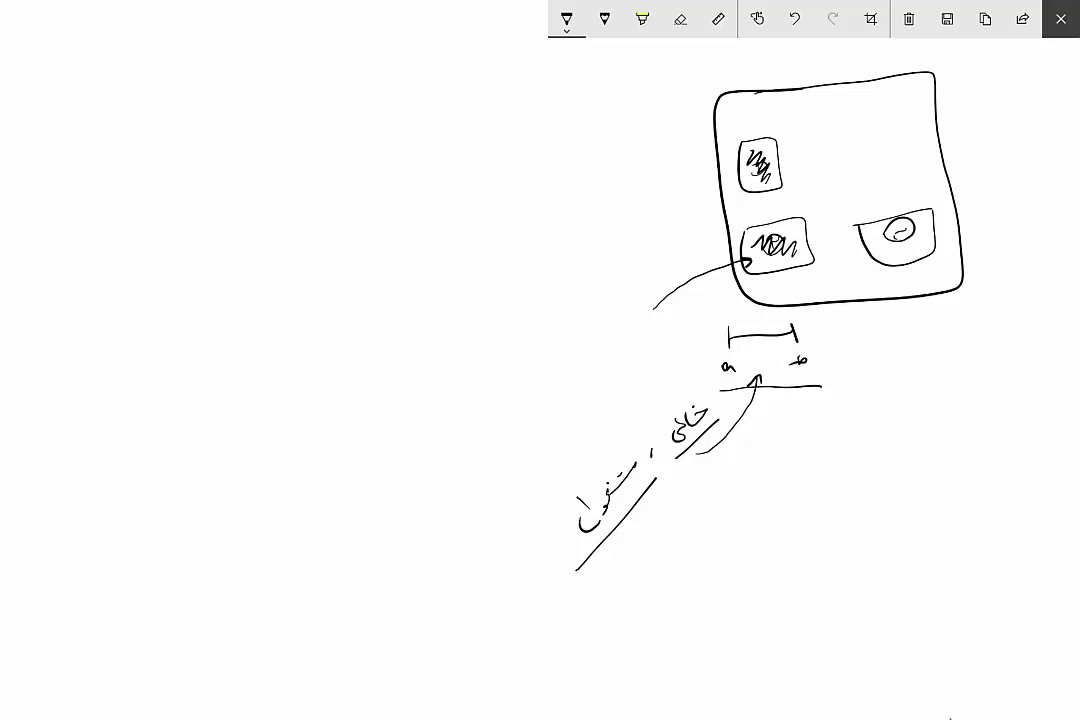
{"action": "left_click_drag", "start_coordinate": [805, 432], "coordinate": [705, 508]}
{"action": "left_click_drag", "start_coordinate": [592, 431], "coordinate": [542, 461]}
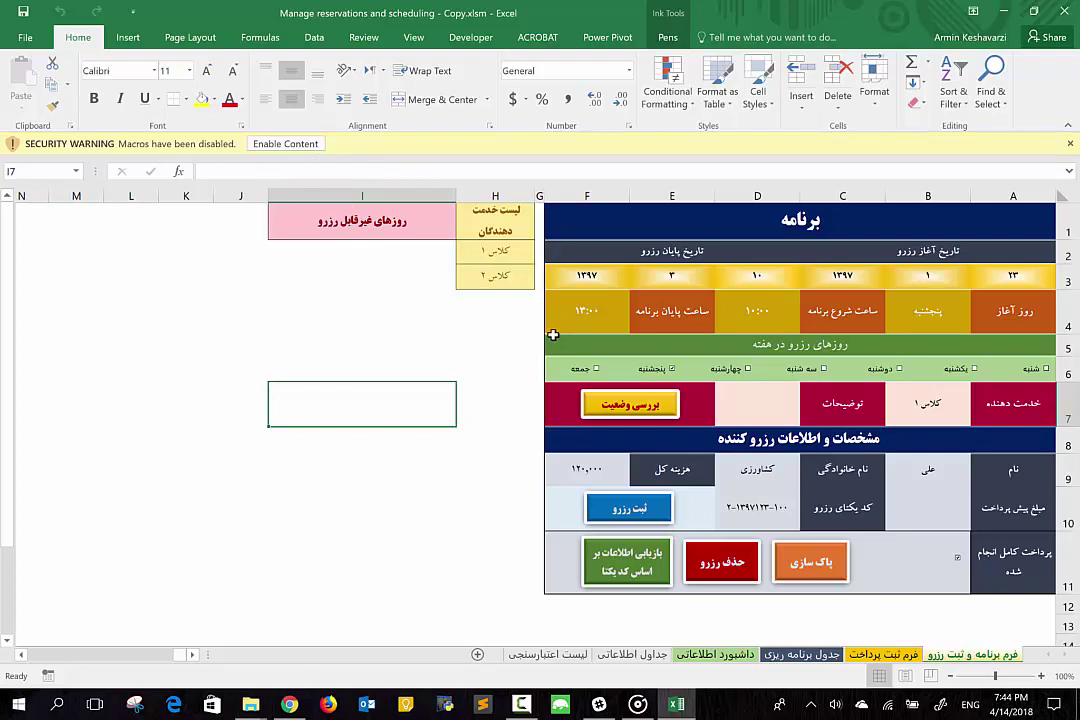
Enable the workbook's macros, then check start-date cell A3 and move to provider cell H4
{"action": "left_click", "coordinate": [285, 143]}
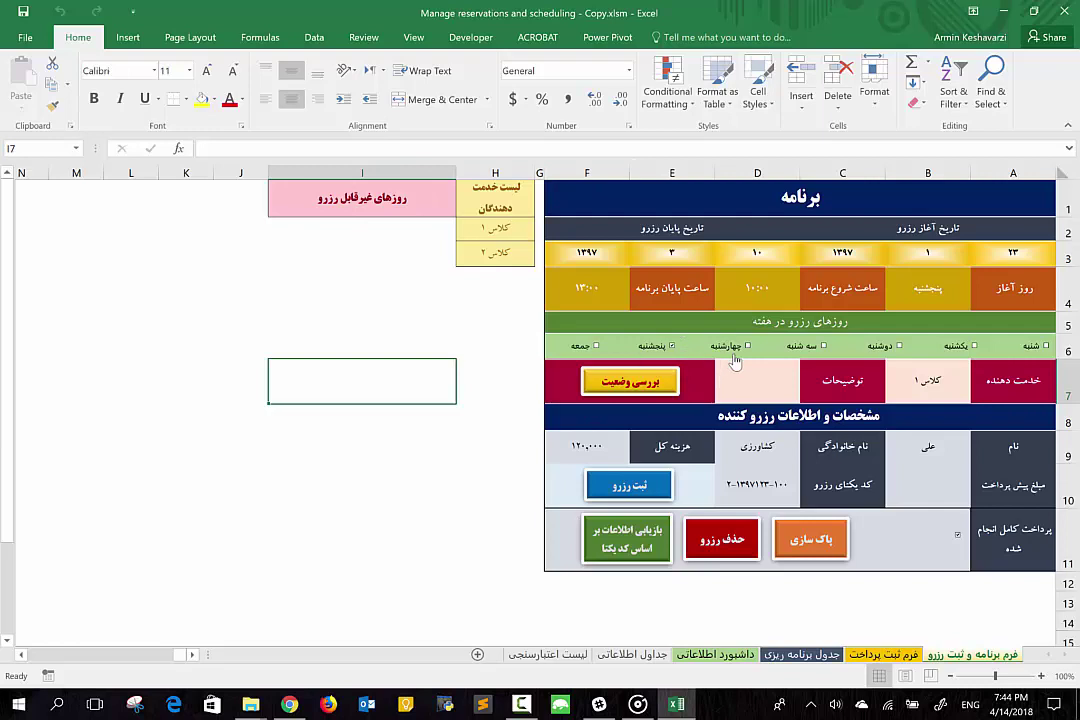
{"action": "left_click", "coordinate": [1016, 258]}
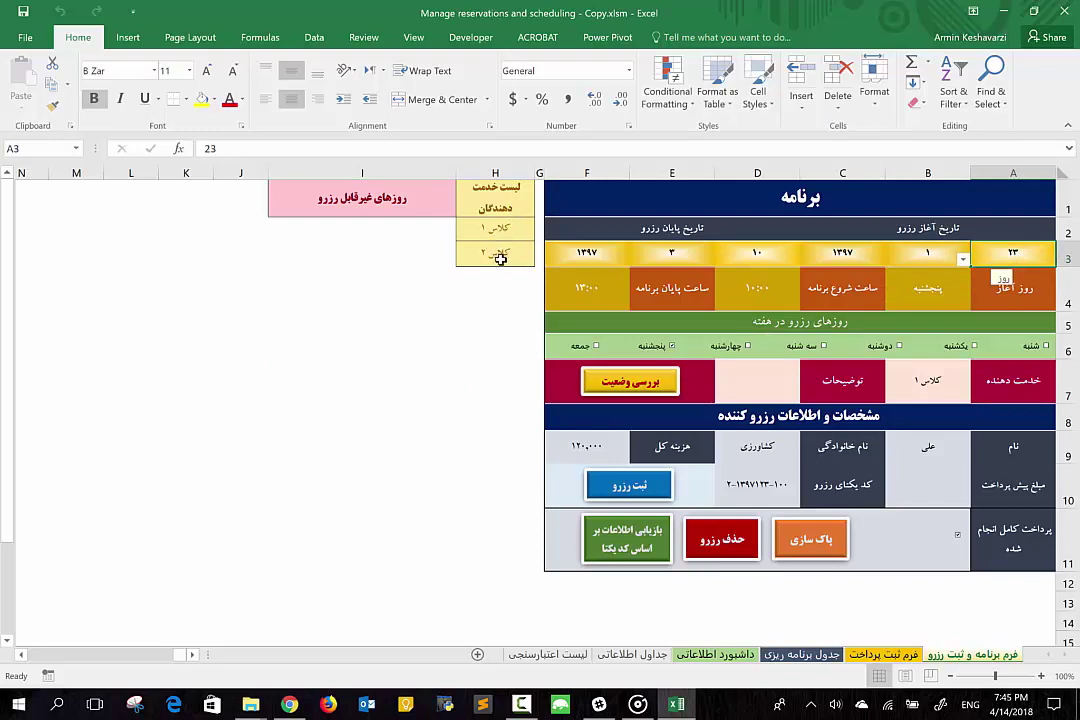
{"action": "key", "text": "Return"}
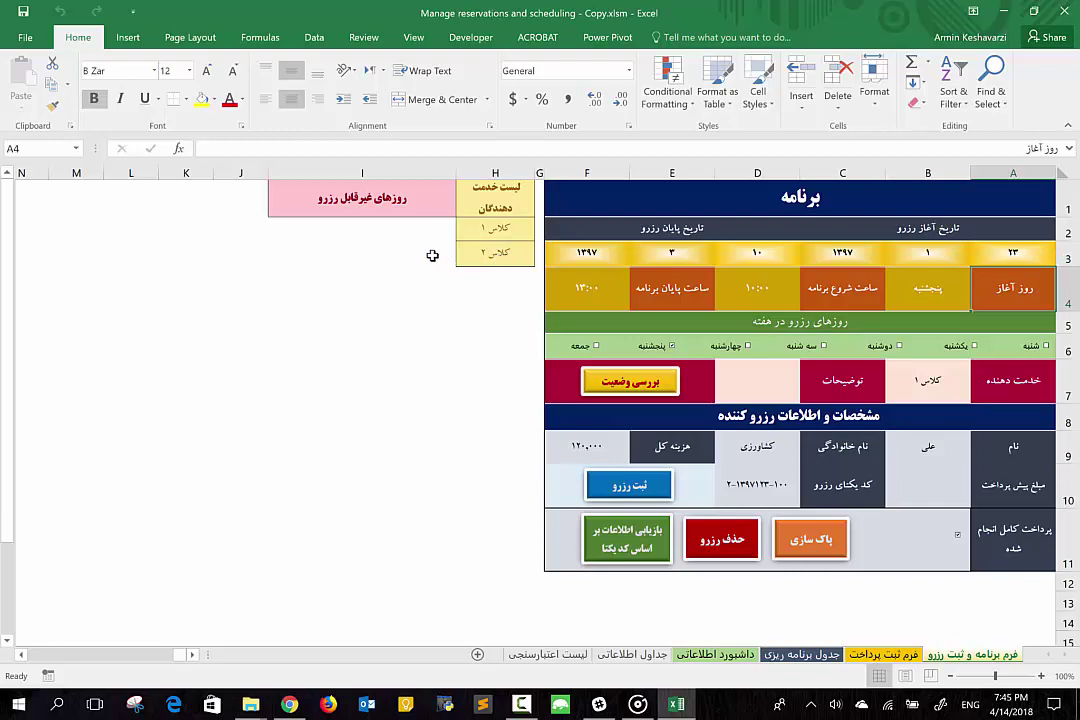
{"action": "left_click", "coordinate": [497, 279]}
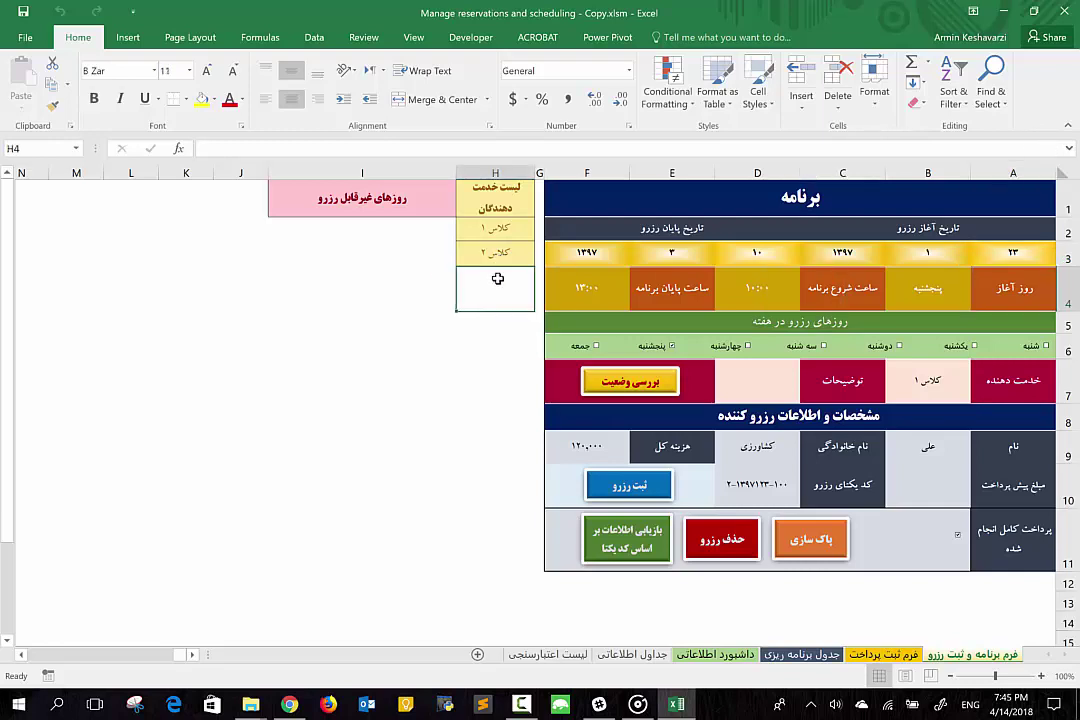
Enter 'کلاس ۲' in H4 and select the provider list H2:H4
{"action": "type", "text": ";"}
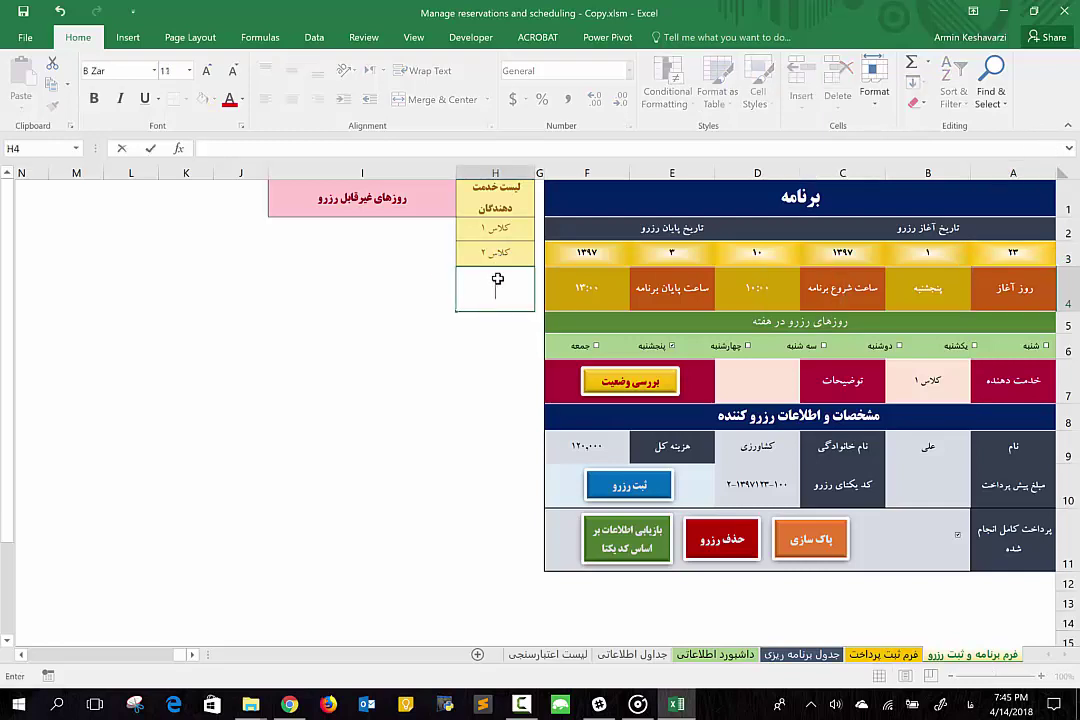
{"action": "type", "text": "کلاس"}
{"action": "type", "text": " ۲"}
{"action": "key", "text": "Return"}
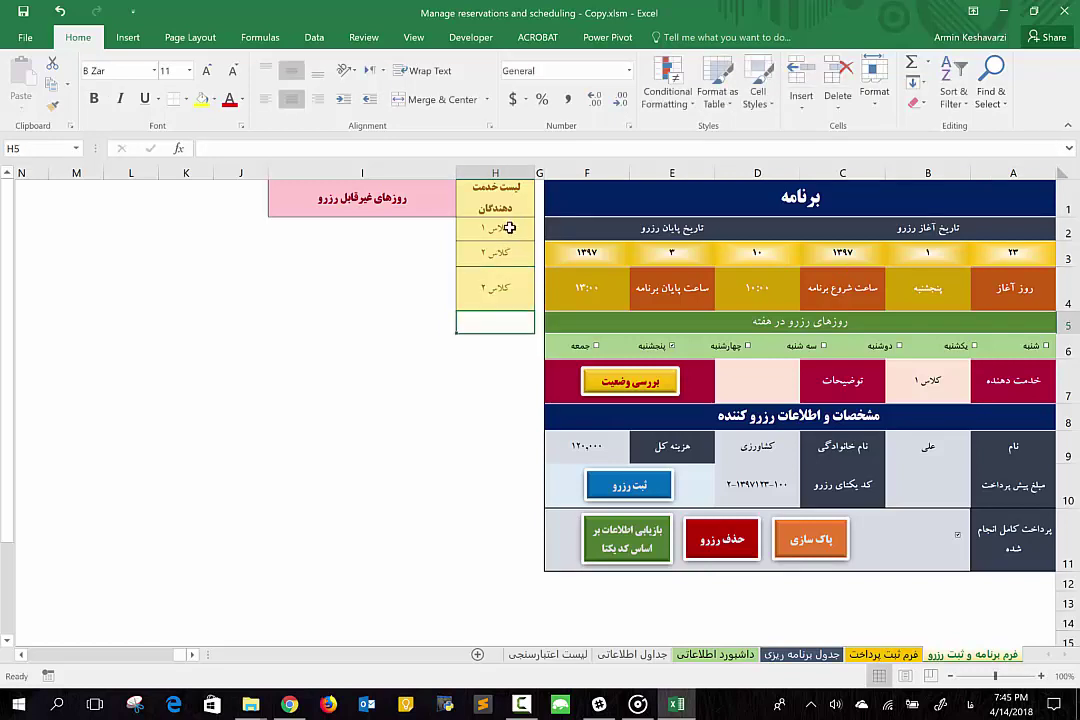
{"action": "left_click_drag", "start_coordinate": [510, 229], "coordinate": [499, 403]}
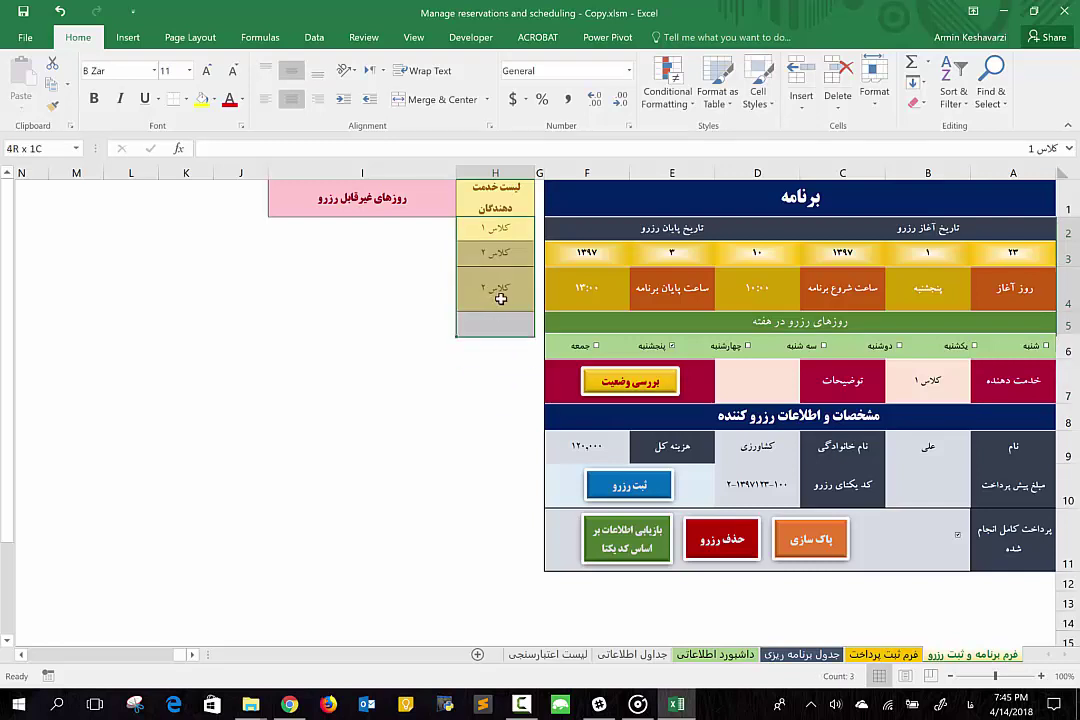
{"action": "left_click_drag", "start_coordinate": [499, 403], "coordinate": [506, 230]}
{"action": "type", "text": "دکتر پوس"}
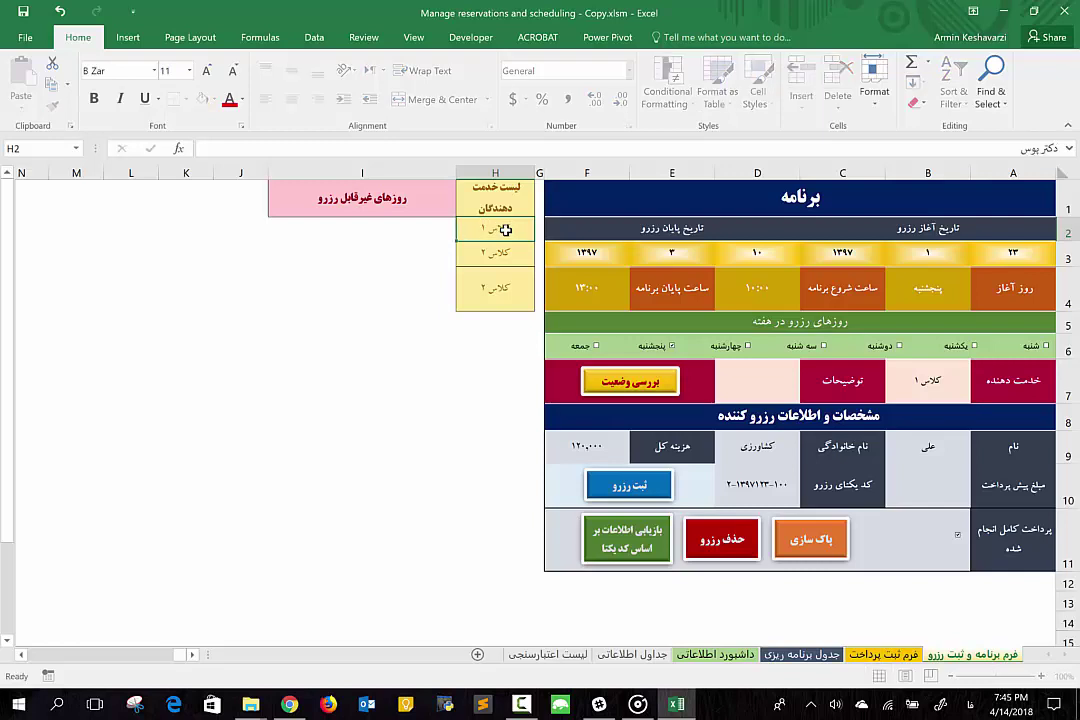
Enter 'دکتر زیبایی', 'دکتر دندان پزشک' and 'دکتر عمومی' down the provider list to H5
{"action": "key", "text": "Return"}
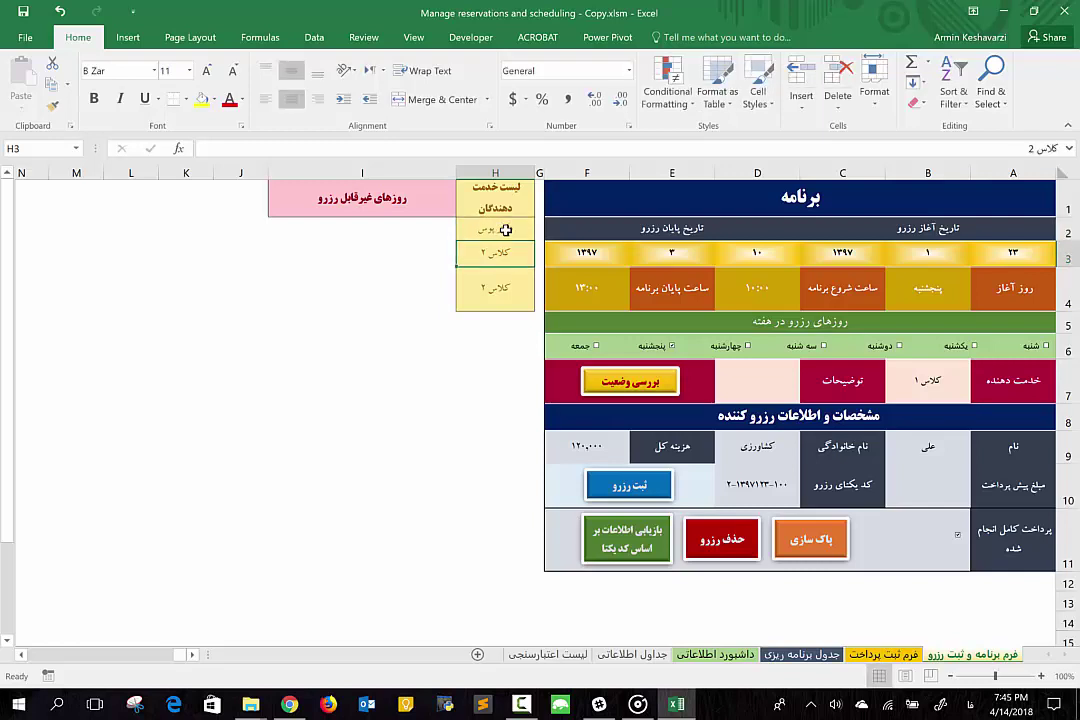
{"action": "type", "text": "دک"}
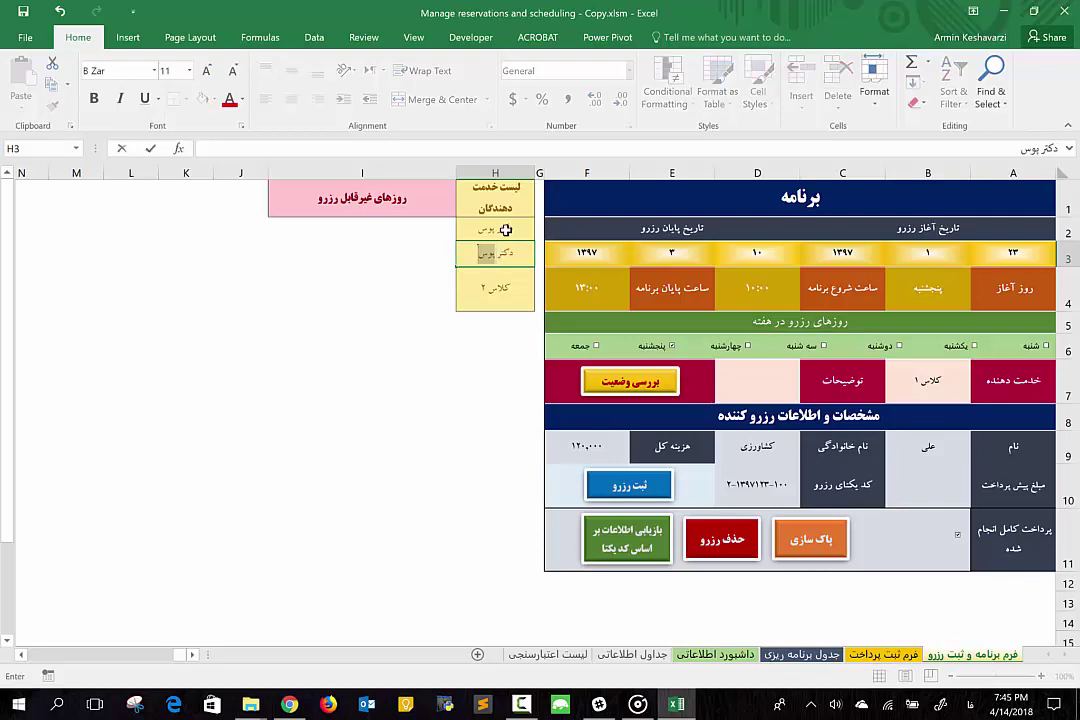
{"action": "type", "text": "تر زیبایی"}
{"action": "key", "text": "Return"}
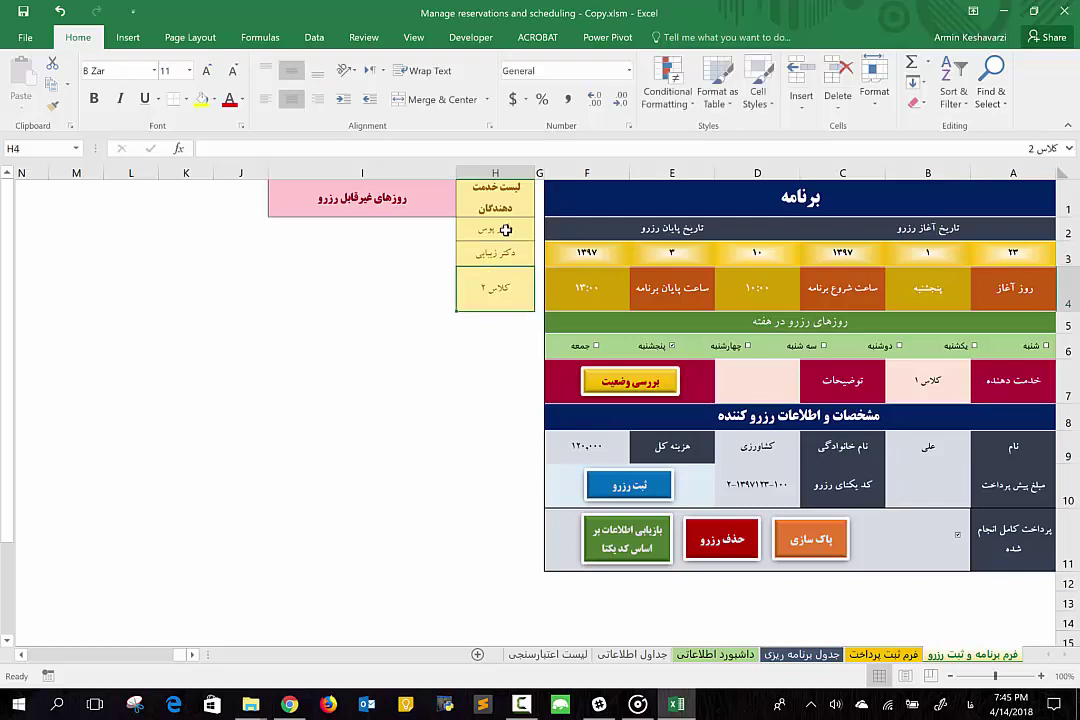
{"action": "type", "text": "دکتر تد"}
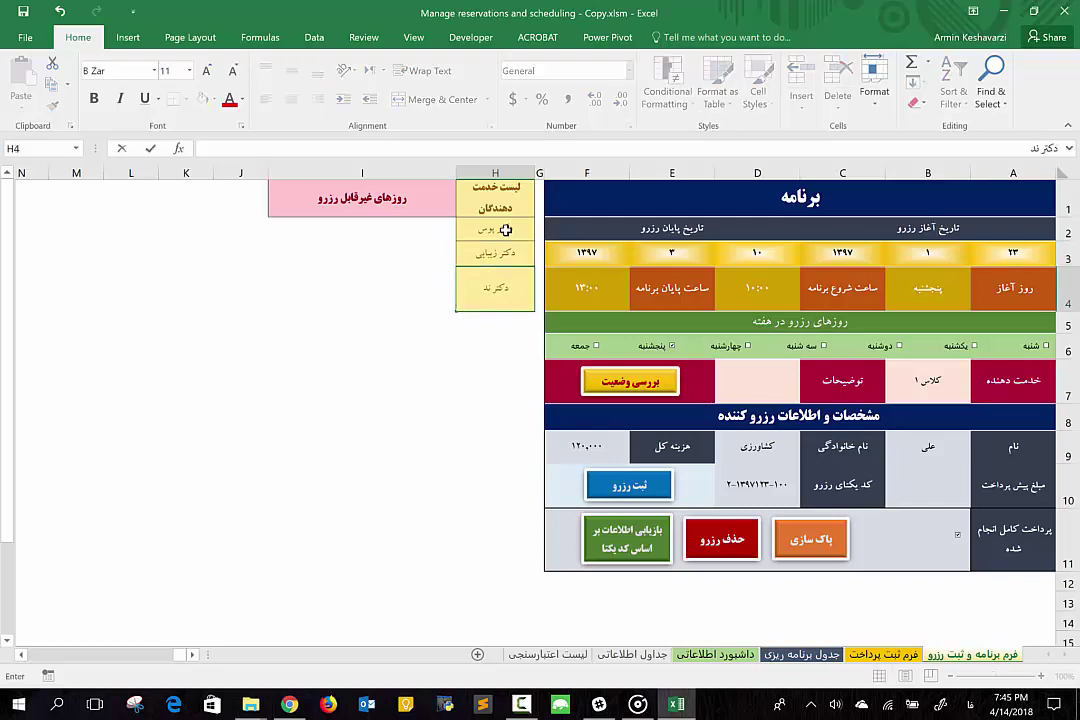
{"action": "type", "text": "ا"}
{"action": "type", "text": "ن"}
{"action": "key", "text": "BackSpace"}
{"action": "key", "text": "BackSpace"}
{"action": "key", "text": "BackSpace"}
{"action": "type", "text": "د"}
{"action": "type", "text": "ان پزش"}
{"action": "type", "text": "ک"}
{"action": "key", "text": "Return"}
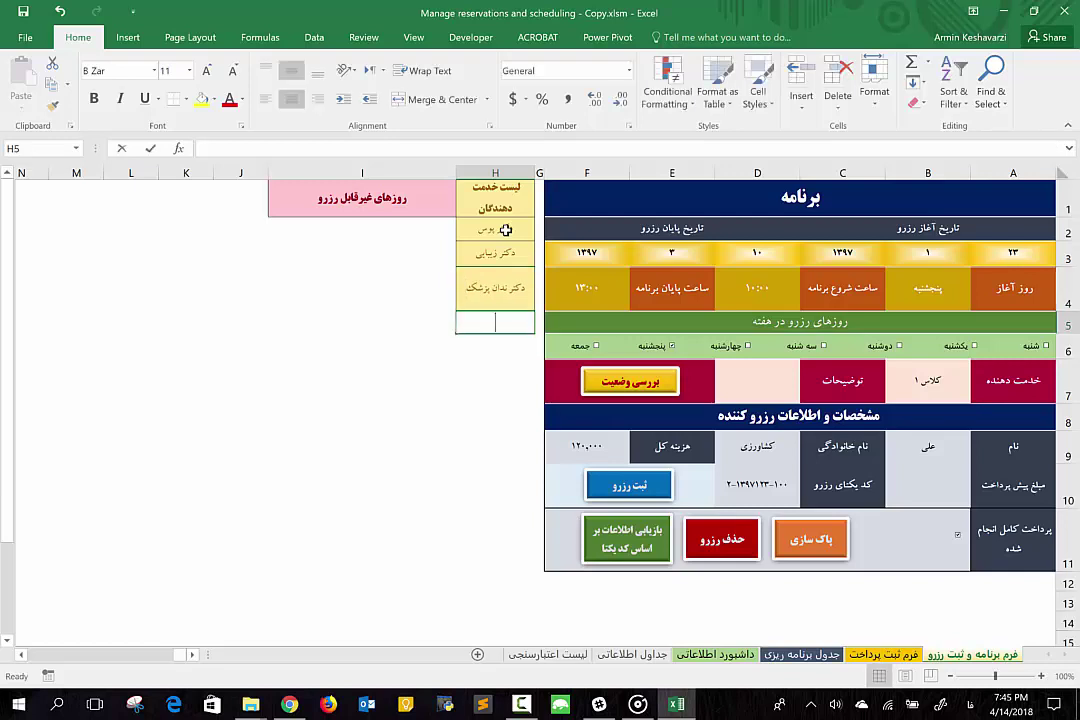
{"action": "type", "text": "دکتر عمومی"}
{"action": "key", "text": "Return"}
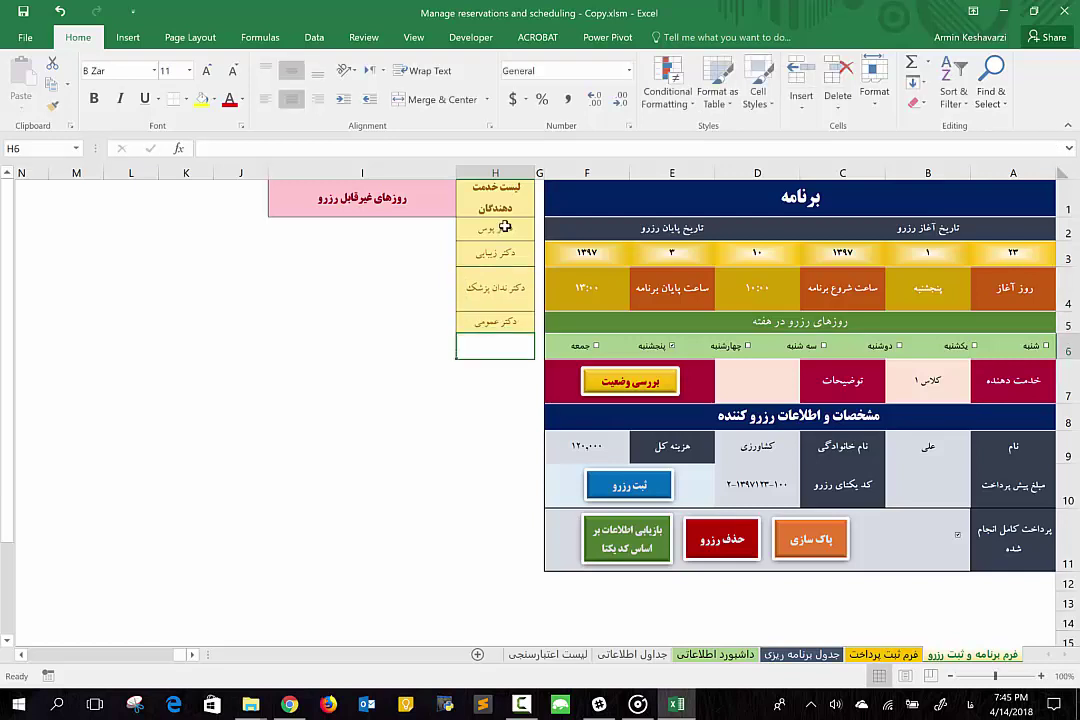
{"action": "mouse_move", "coordinate": [494, 228]}
{"action": "left_mouse_down"}
{"action": "mouse_move", "coordinate": [495, 403]}
{"action": "mouse_move", "coordinate": [494, 229]}
{"action": "left_mouse_up"}
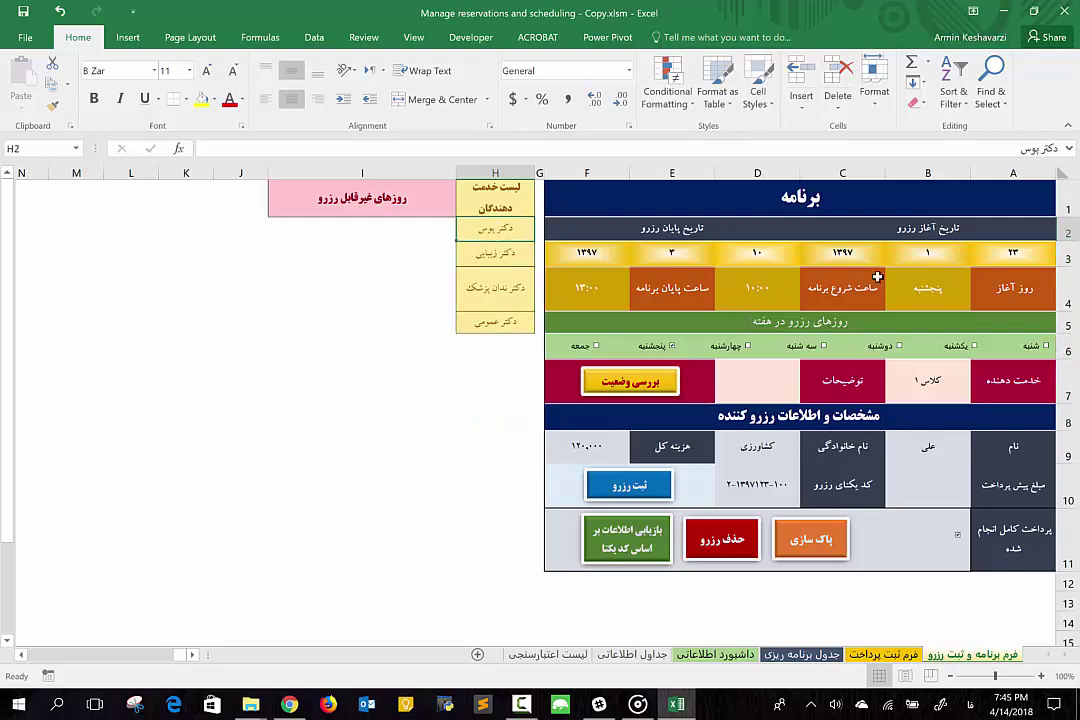
Enter کلاس ۱ in H2 and AutoFill down to H5, giving کلاس ۱ through کلاس ۴
{"action": "left_click", "coordinate": [984, 258]}
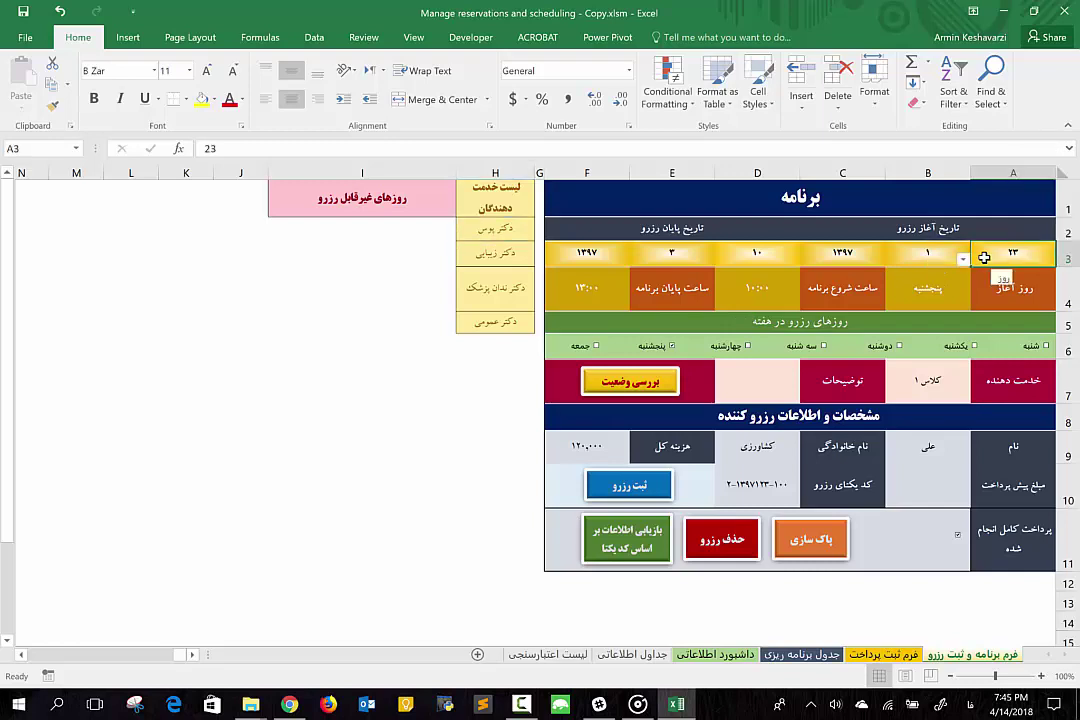
{"action": "double_click", "coordinate": [470, 230]}
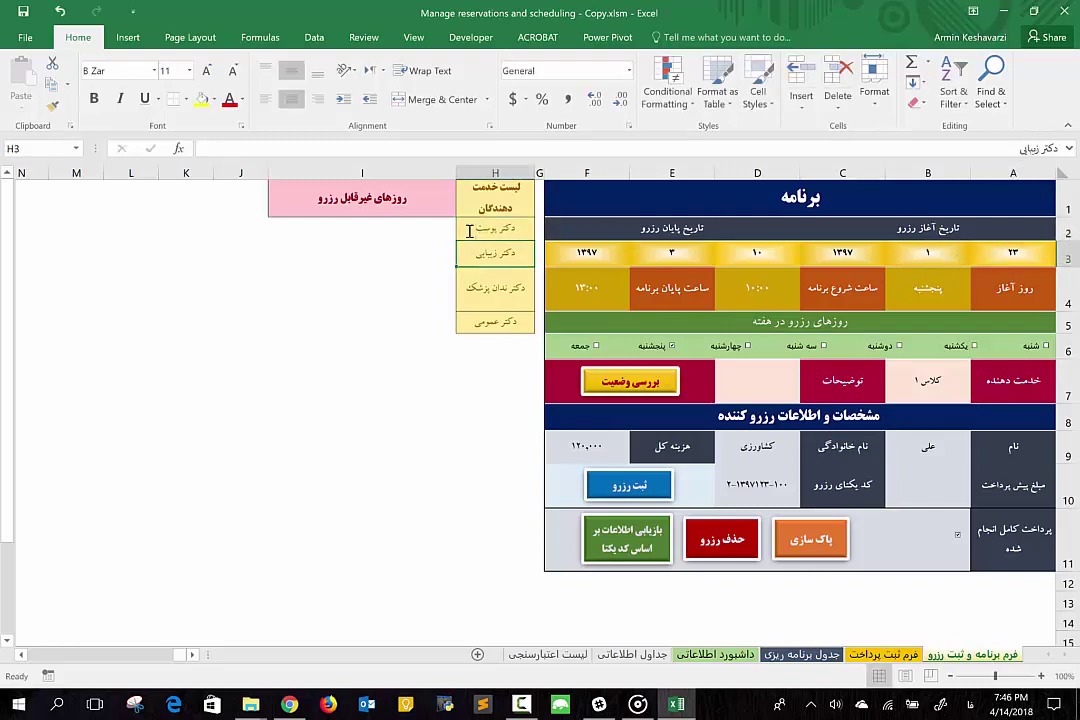
{"action": "key", "text": "Return"}
{"action": "left_click", "coordinate": [505, 231]}
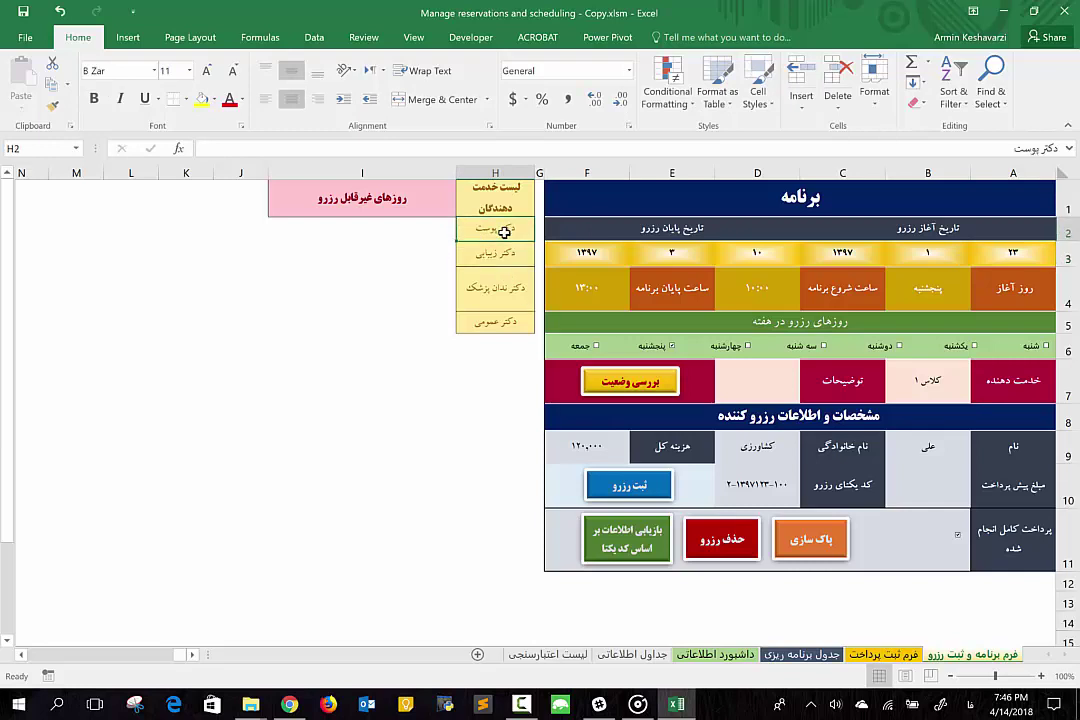
{"action": "type", "text": "د"}
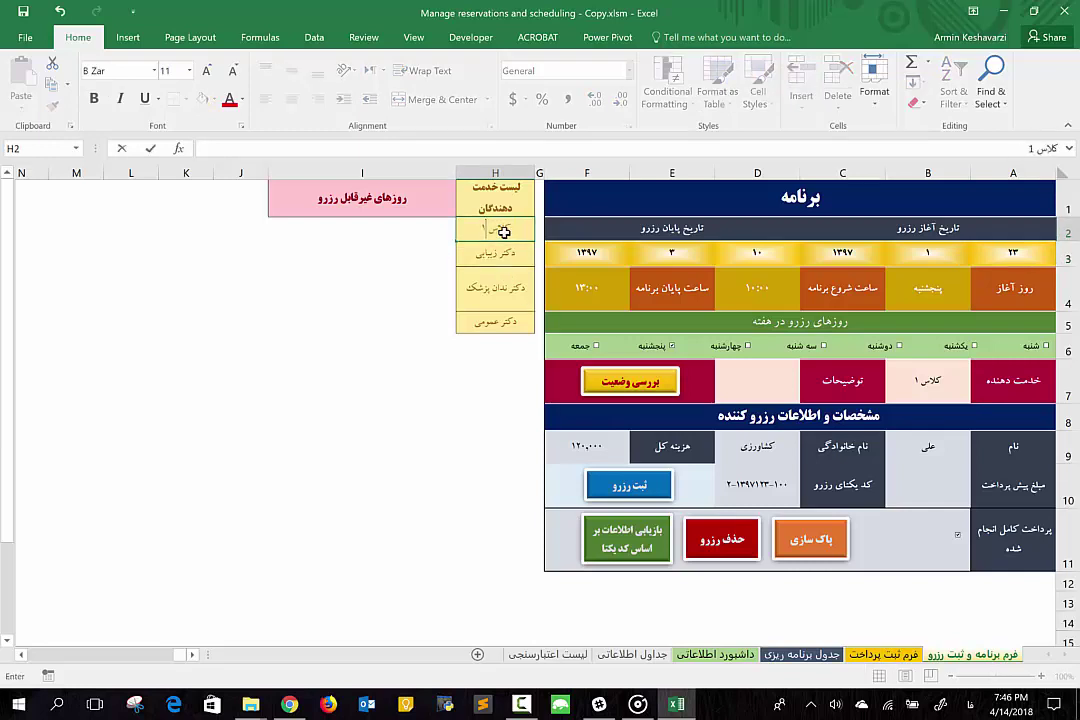
{"action": "key", "text": "Return"}
{"action": "left_click", "coordinate": [480, 232]}
{"action": "left_click_drag", "start_coordinate": [456, 241], "coordinate": [462, 330]}
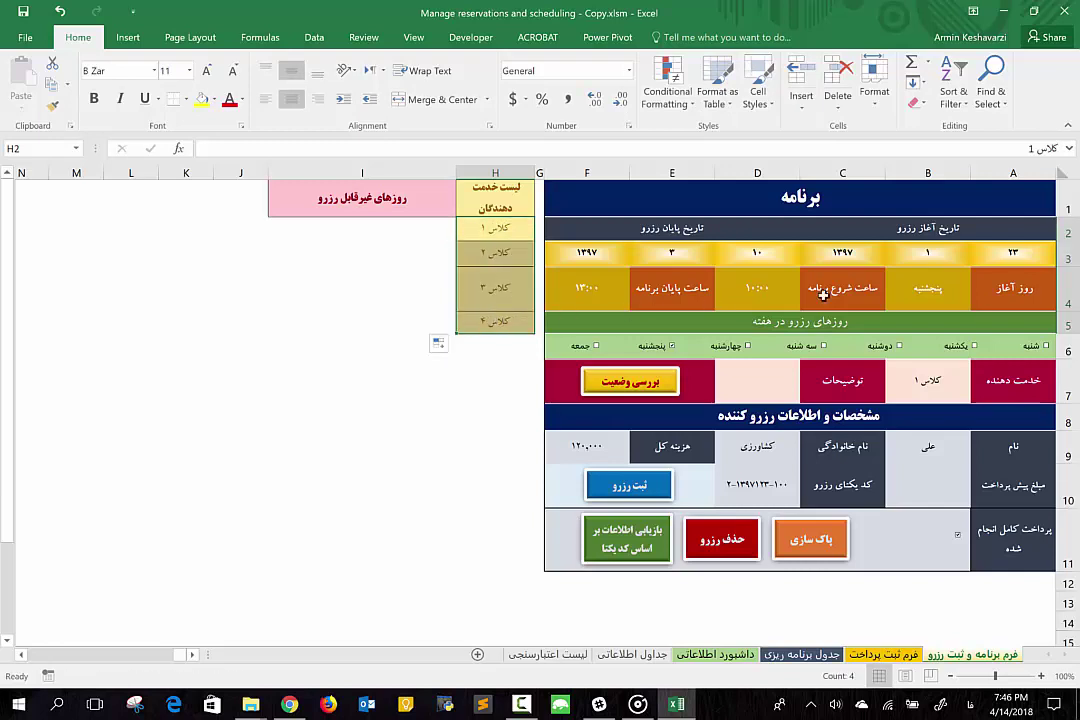
{"action": "left_click", "coordinate": [990, 262]}
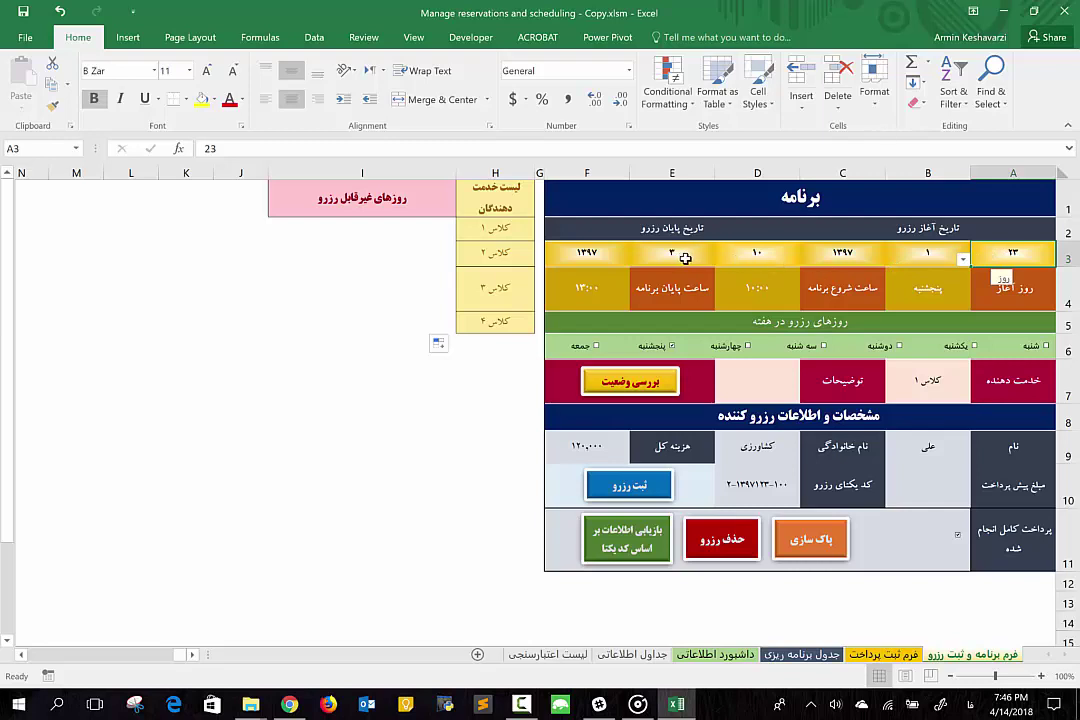
Check the Thursday start day and 10:00–13:00 times, then tick Thursday as a booking day
{"action": "left_click", "coordinate": [906, 289]}
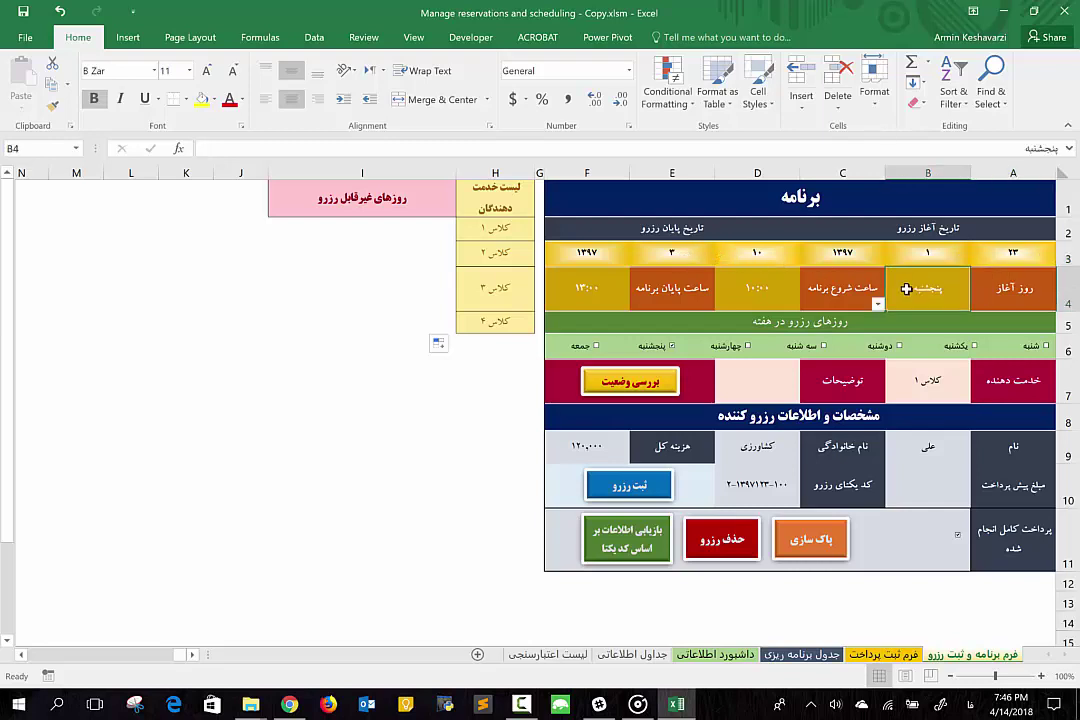
{"action": "left_click", "coordinate": [766, 292]}
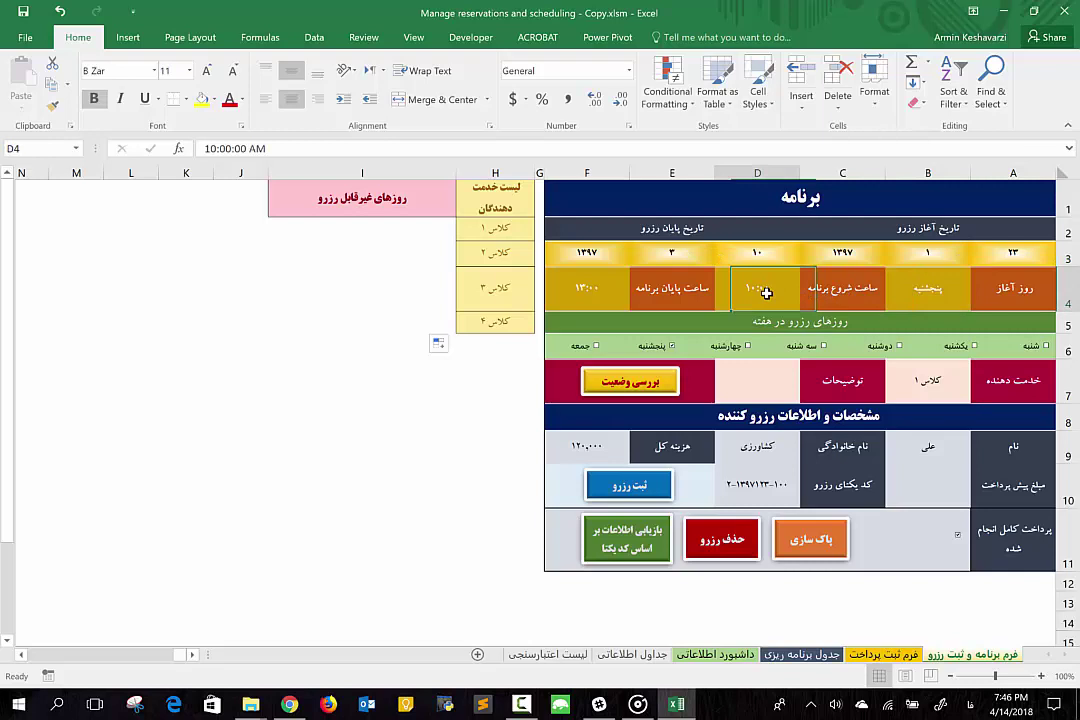
{"action": "left_click", "coordinate": [601, 303]}
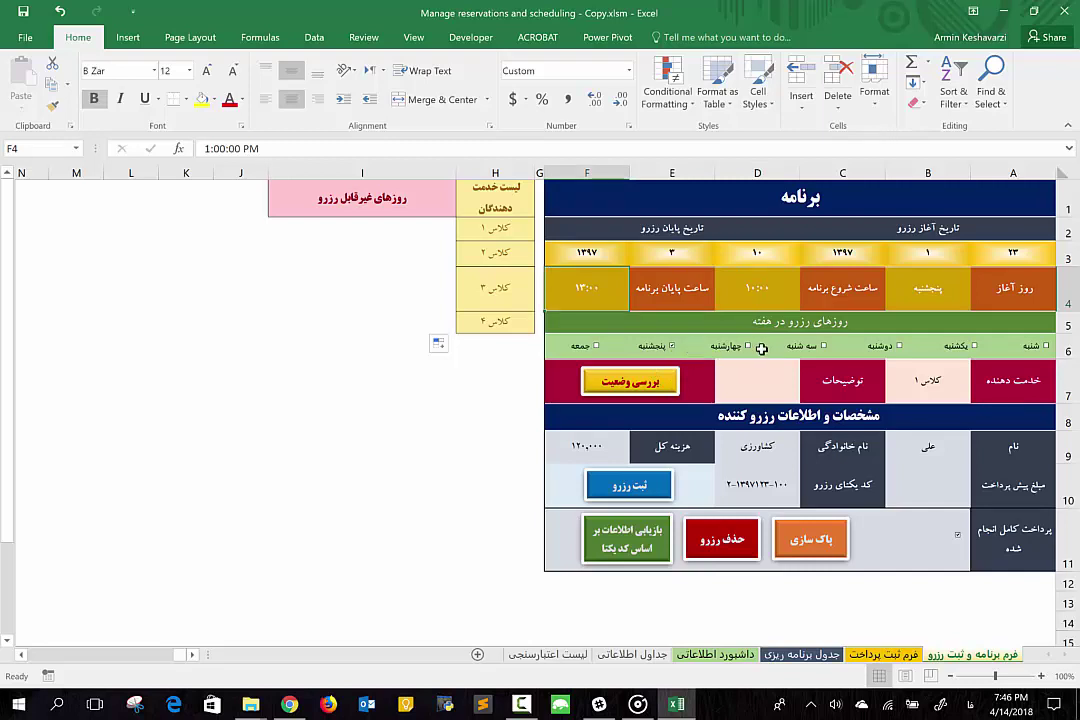
{"action": "left_click", "coordinate": [940, 302]}
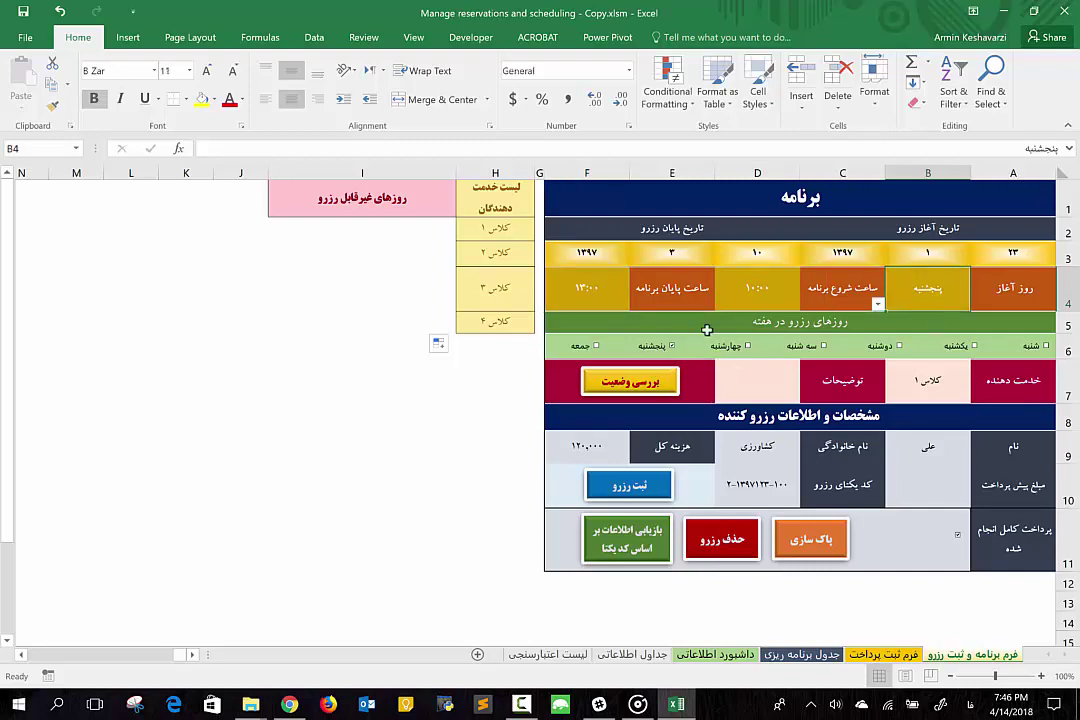
{"action": "left_click", "coordinate": [877, 305]}
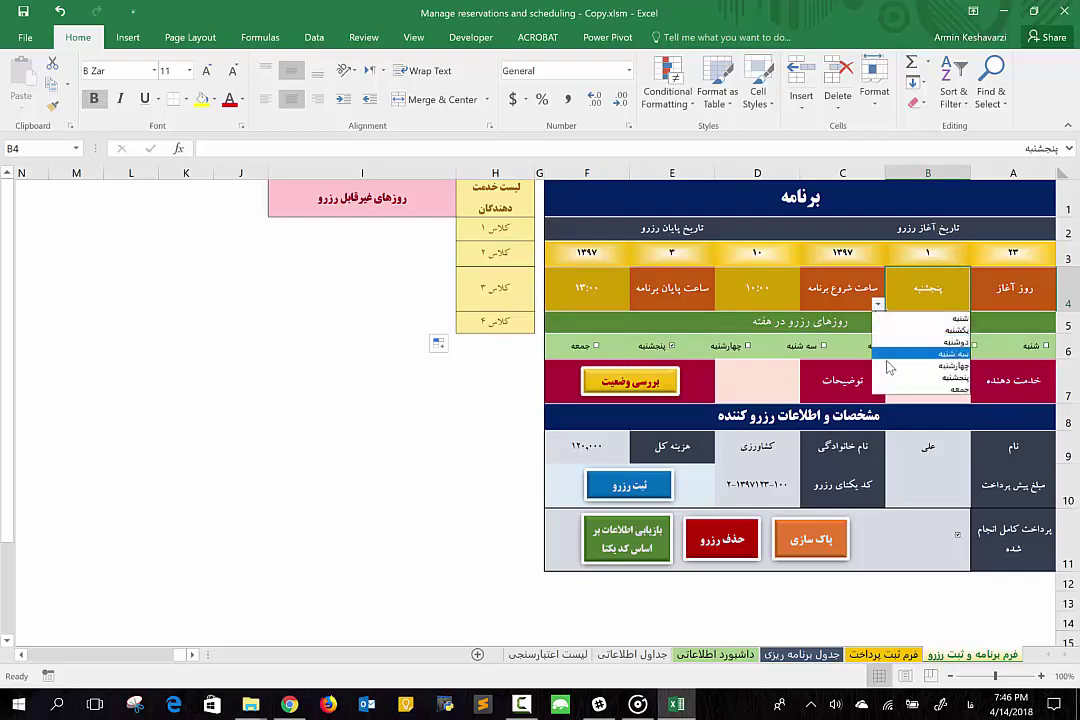
{"action": "left_click", "coordinate": [912, 292]}
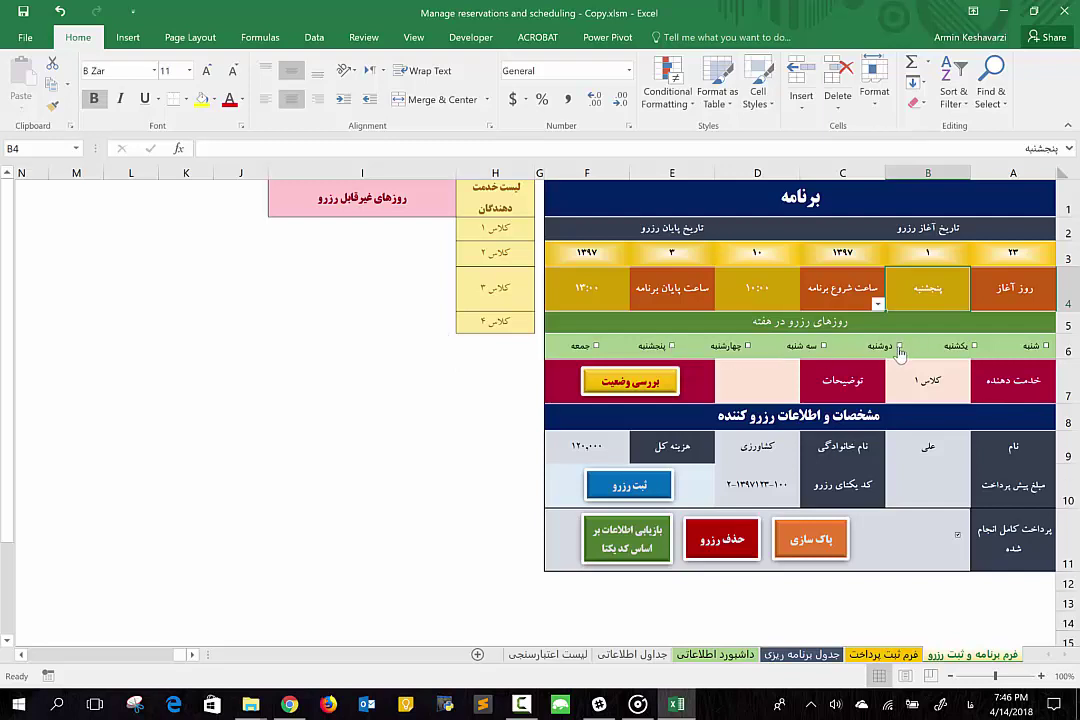
{"action": "left_click", "coordinate": [672, 347]}
Choose کلاس ۲ as the B7 service provider and run the status check reporting 15 sessions
{"action": "left_click", "coordinate": [895, 365]}
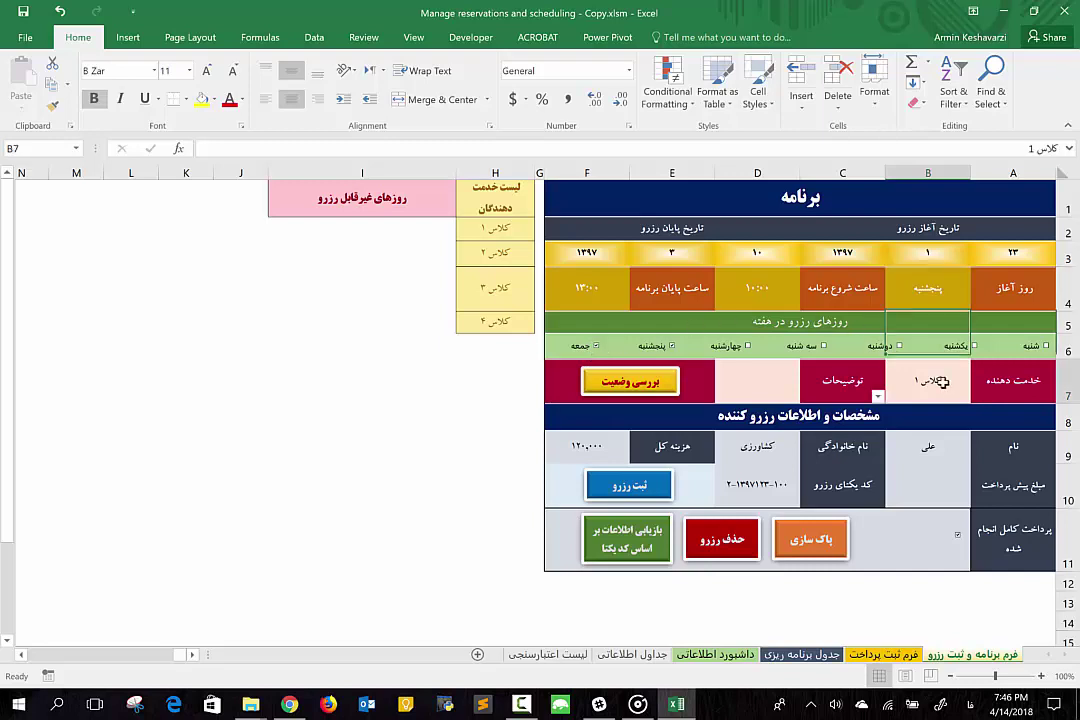
{"action": "left_click", "coordinate": [877, 398]}
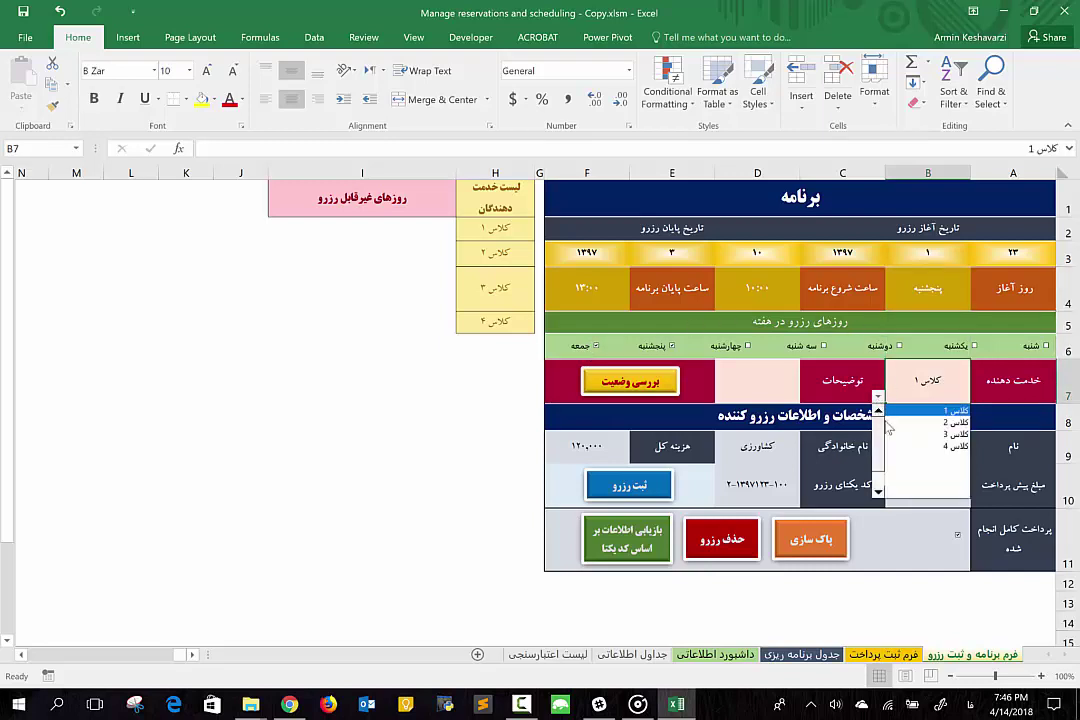
{"action": "left_click", "coordinate": [893, 423]}
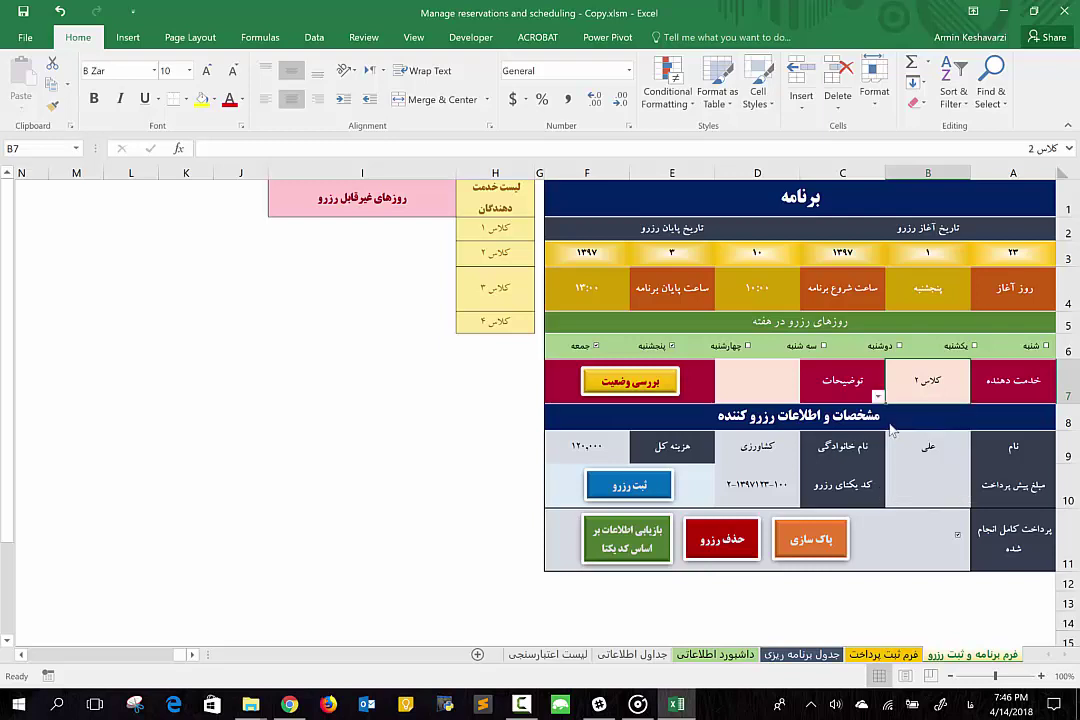
{"action": "left_click", "coordinate": [734, 382]}
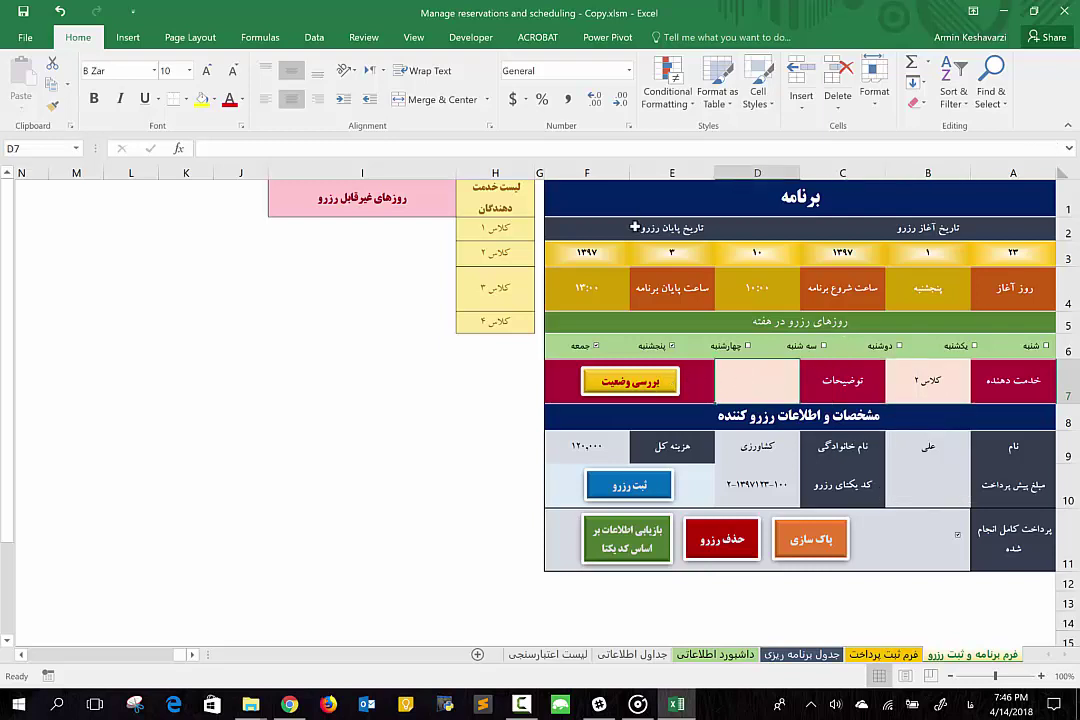
{"action": "left_click", "coordinate": [621, 381]}
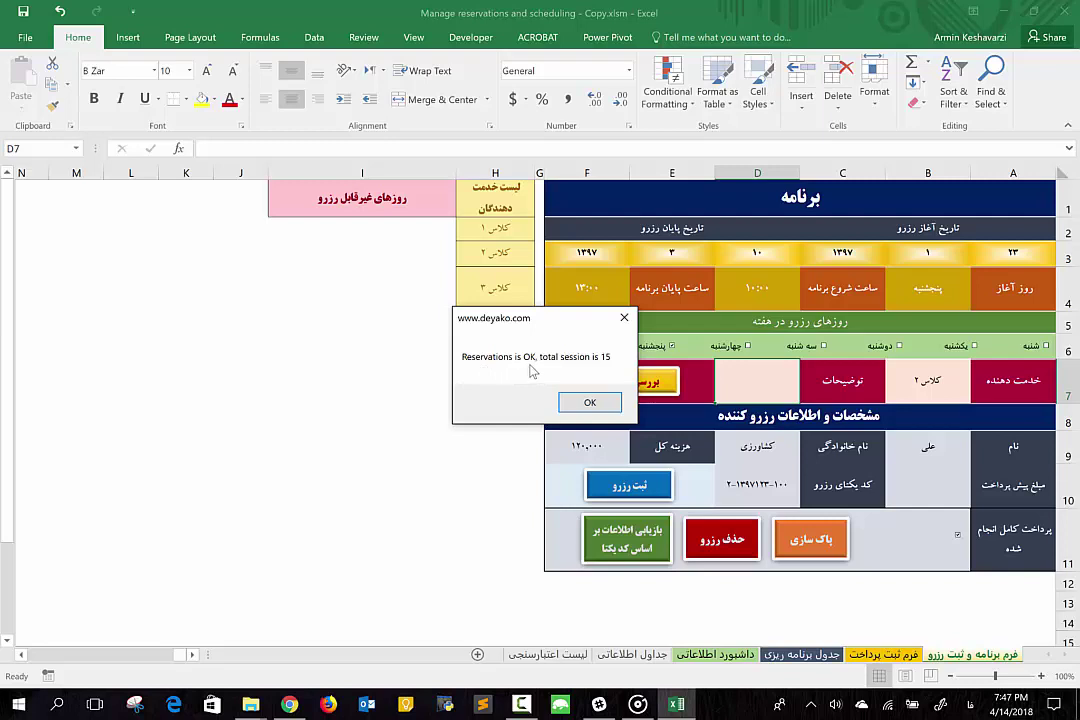
Dismiss the status message and enter a new first name for the booker in B9
{"action": "left_click", "coordinate": [590, 404]}
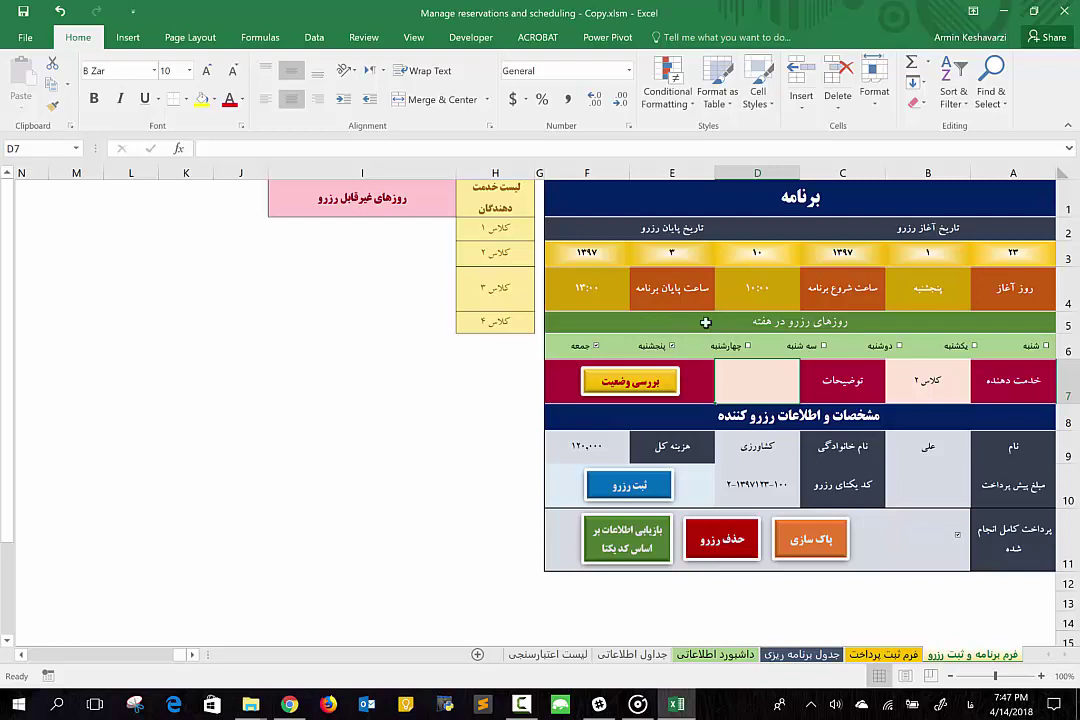
{"action": "left_click", "coordinate": [916, 441]}
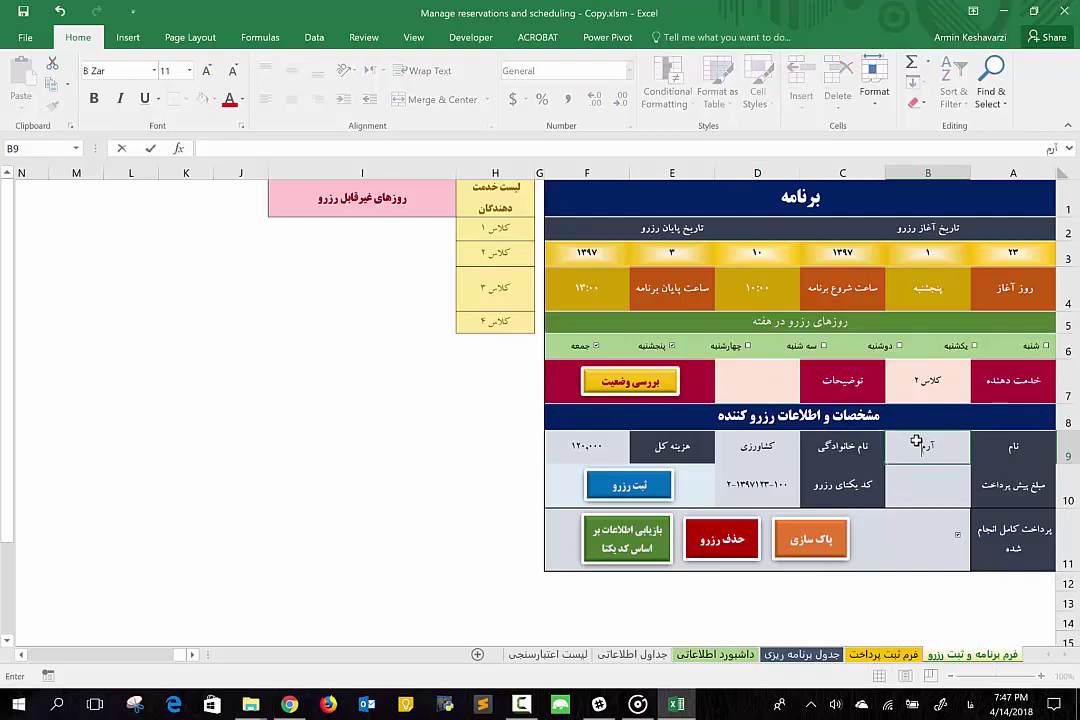
{"action": "type", "text": "آرمین"}
{"action": "key", "text": "Return"}
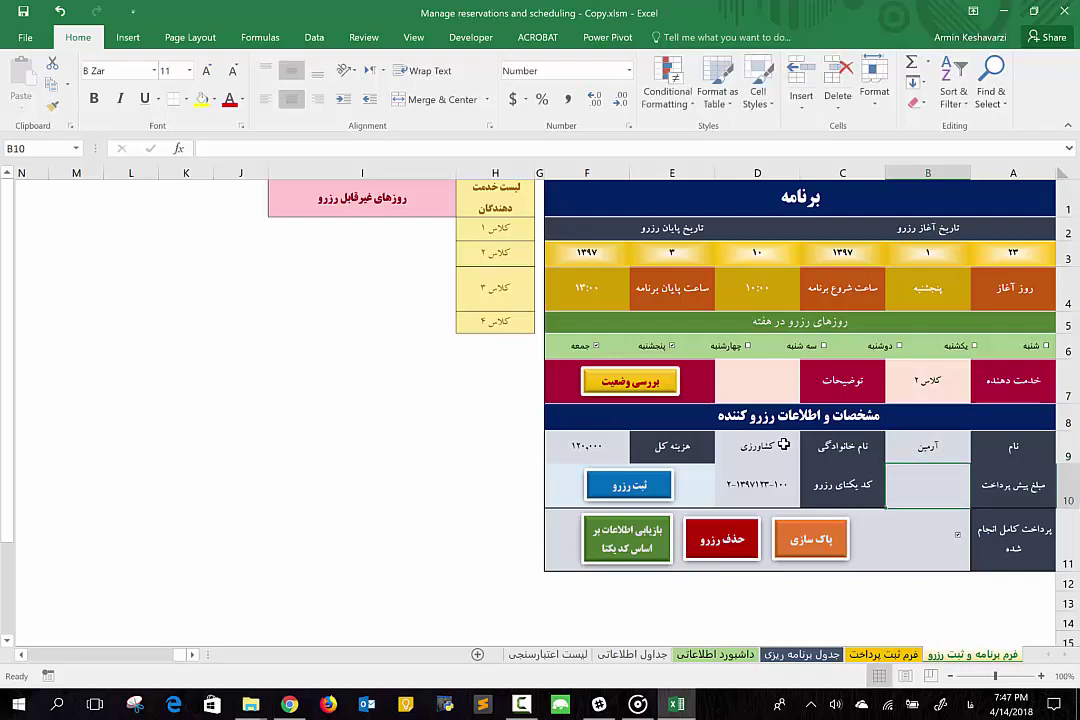
{"action": "left_click", "coordinate": [750, 444]}
Set the total cost in F9 to 450,000 and the prepayment in B10 to 150,000
{"action": "left_click", "coordinate": [603, 440]}
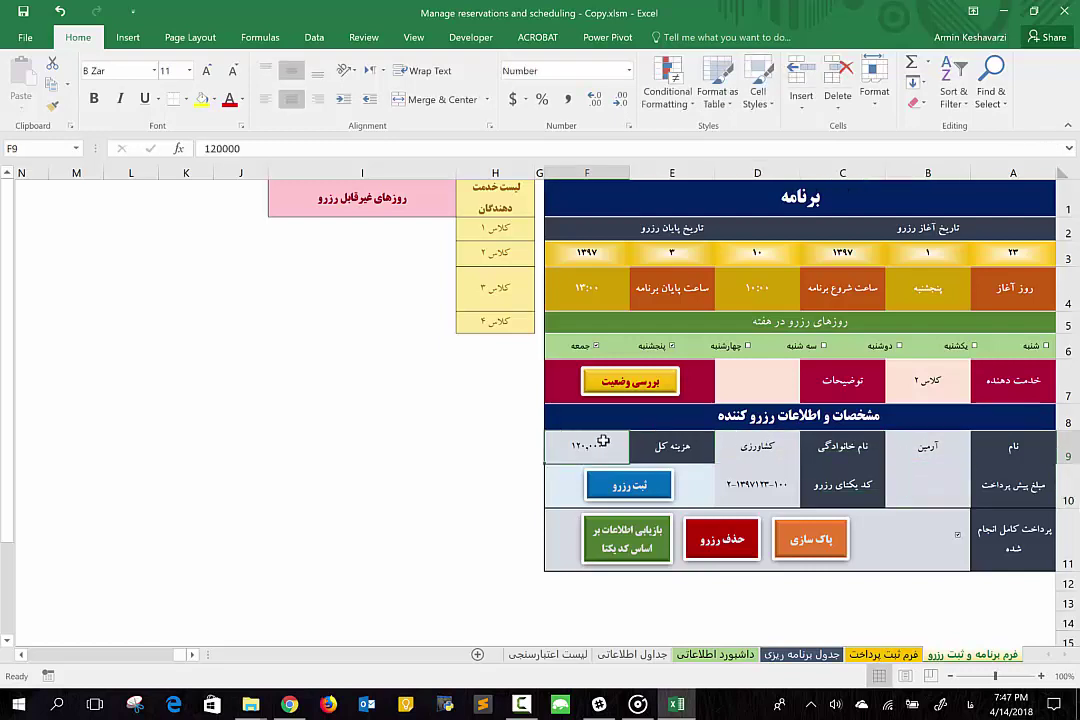
{"action": "type", "text": "45000"}
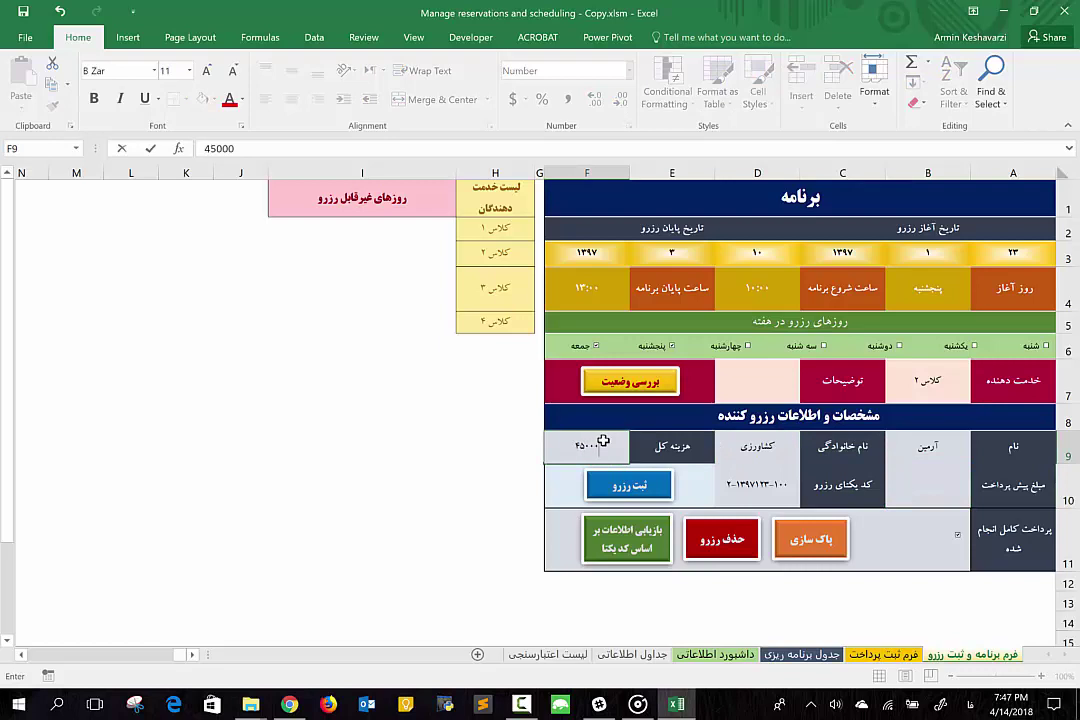
{"action": "type", "text": "0"}
{"action": "key", "text": "Return"}
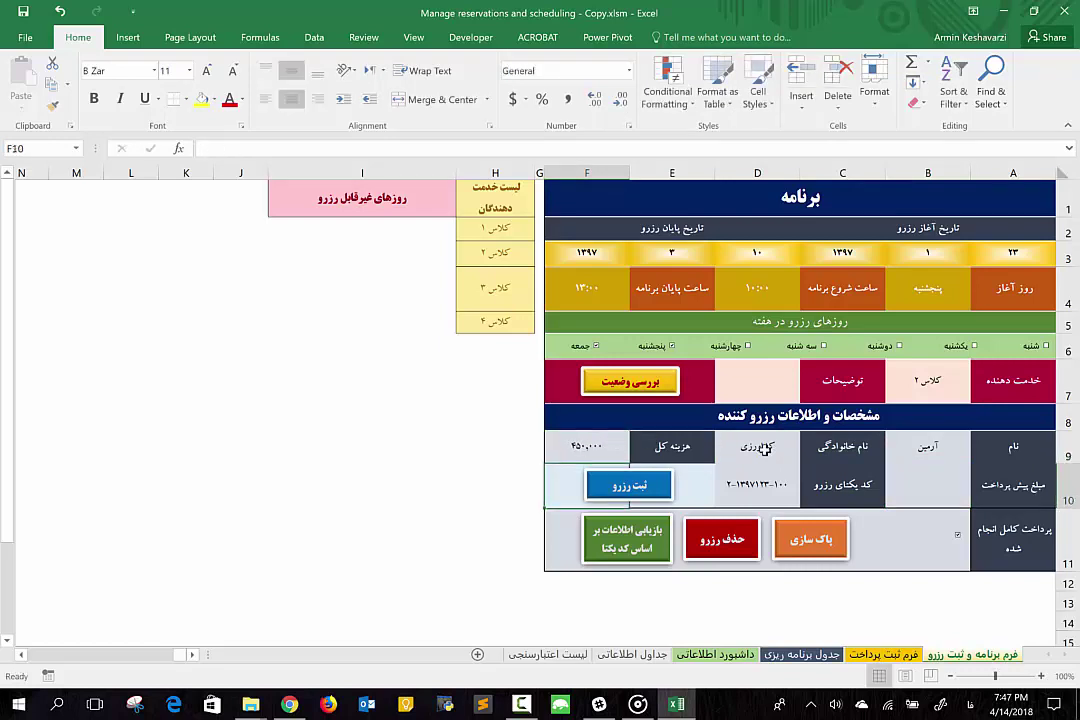
{"action": "left_click", "coordinate": [940, 492]}
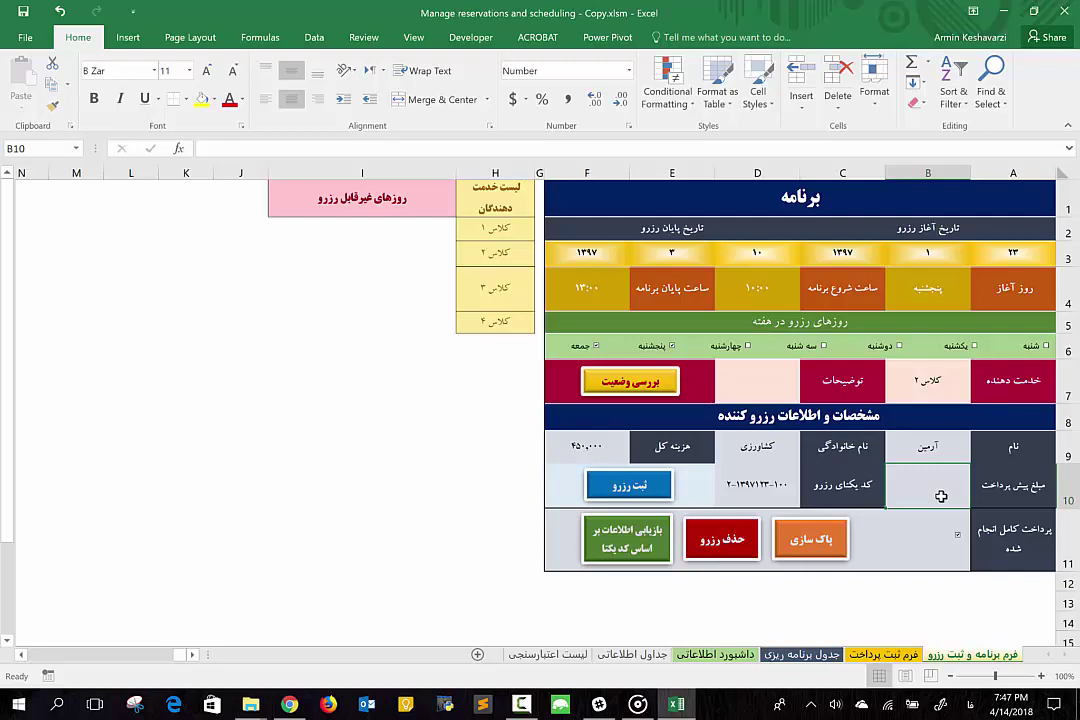
{"action": "type", "text": "15"}
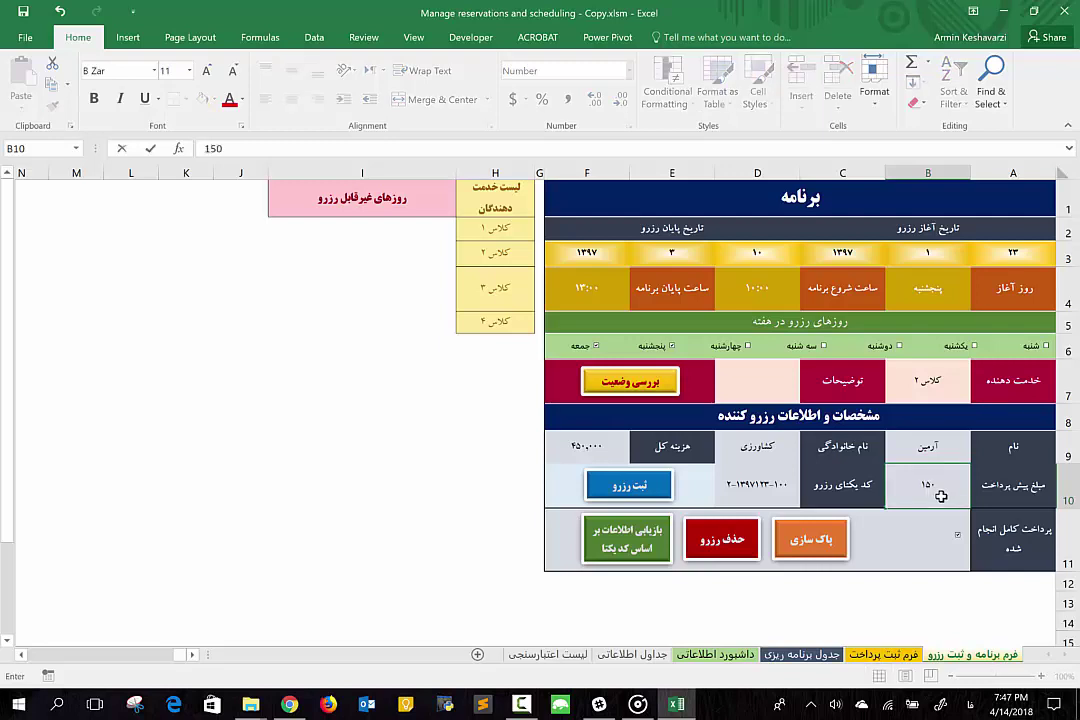
{"action": "type", "text": "000"}
{"action": "key", "text": "Return"}
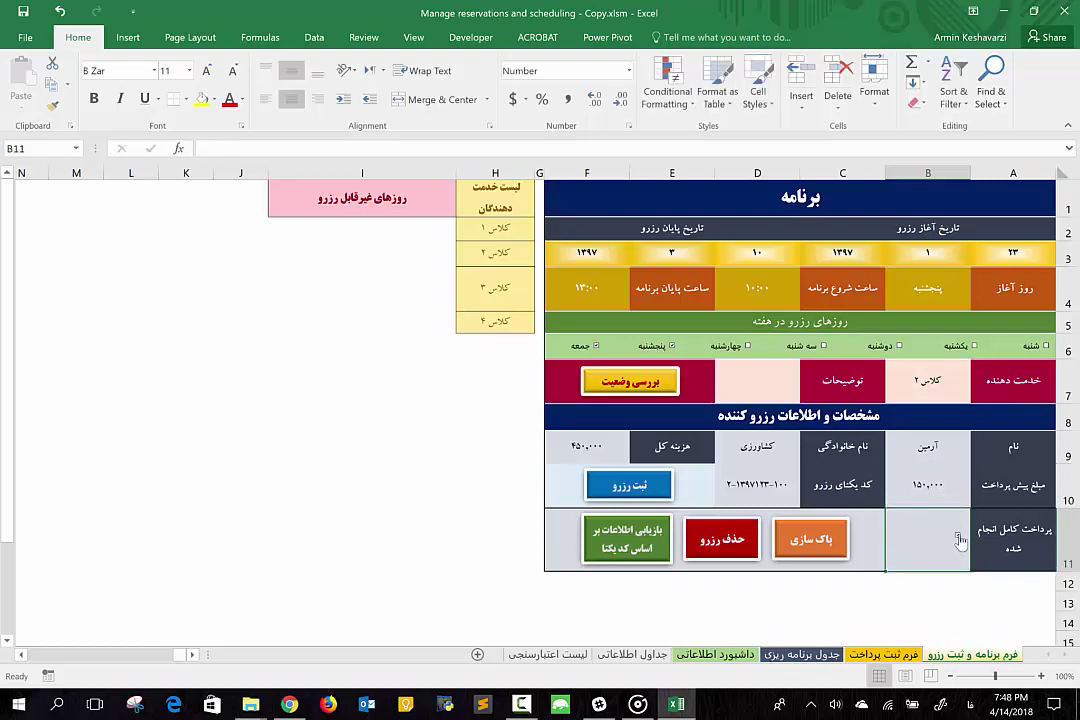
{"action": "left_click", "coordinate": [747, 492]}
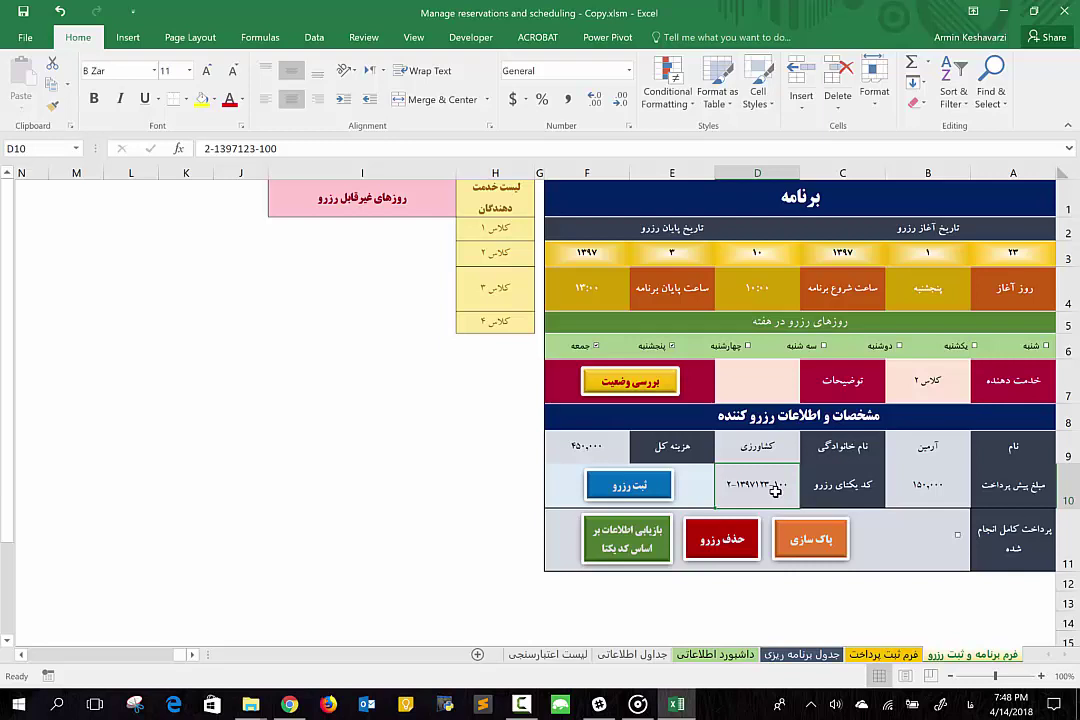
Clear the old D10 reservation code, register the booking, and close the Done! message
{"action": "key", "text": "Delete"}
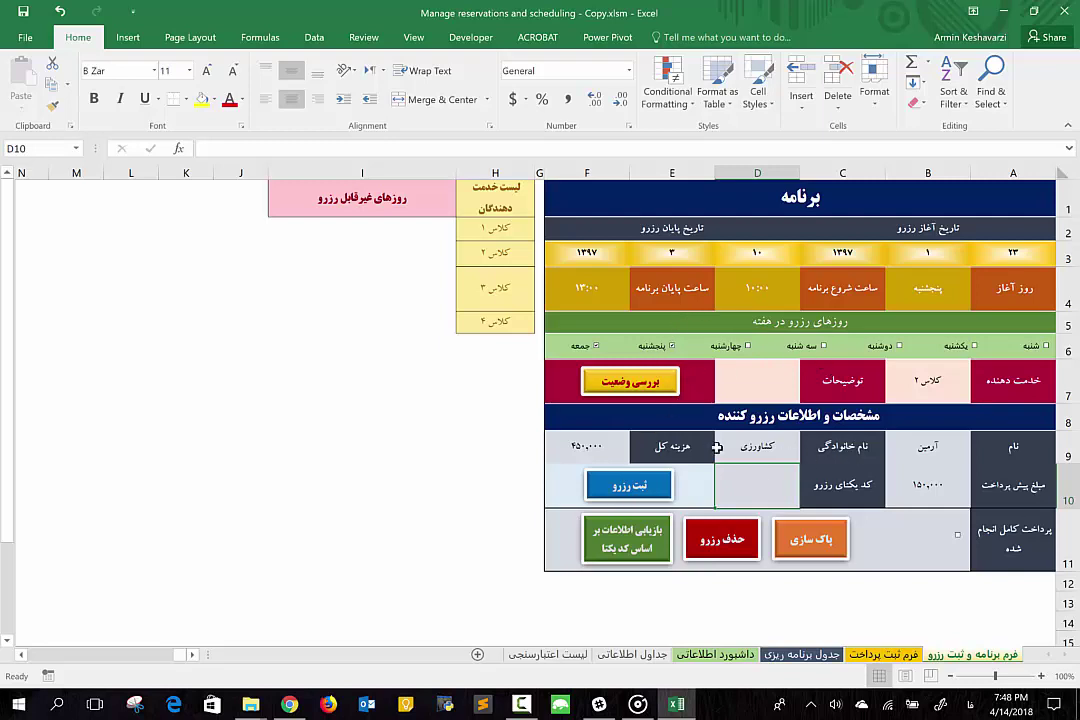
{"action": "left_click", "coordinate": [641, 485]}
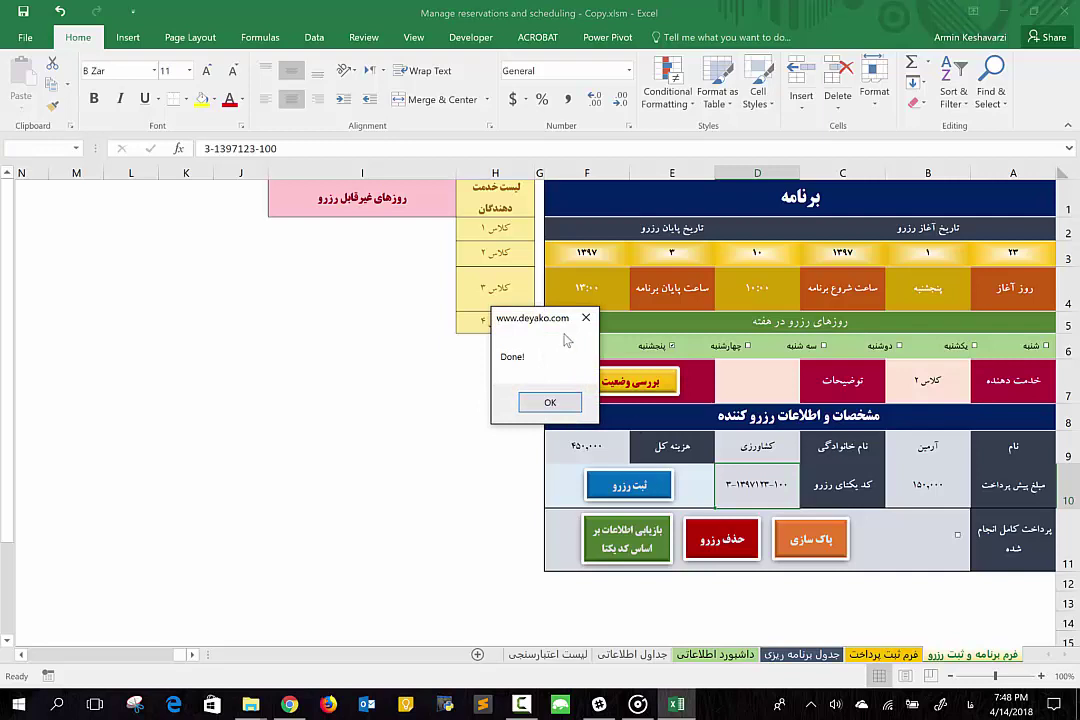
{"action": "left_click", "coordinate": [537, 403]}
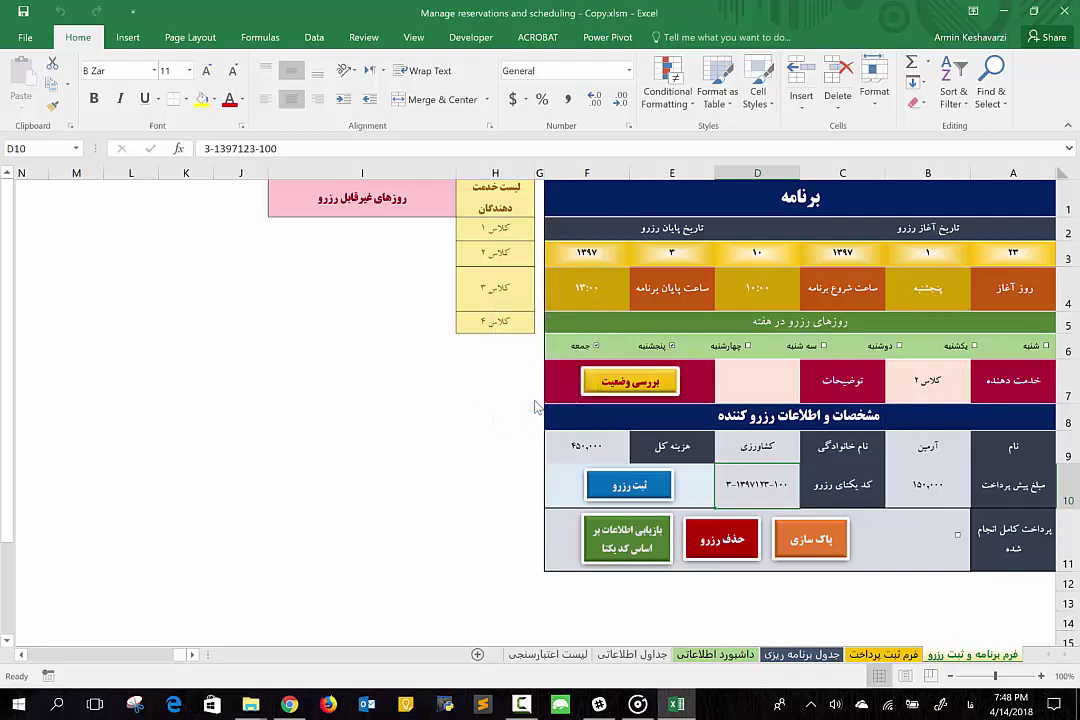
On the schedule sheet, select the 15 newly added booking rows and their names
{"action": "left_click", "coordinate": [790, 655]}
{"action": "scroll", "coordinate": [793, 520], "scroll_direction": "down", "scroll_amount": 2}
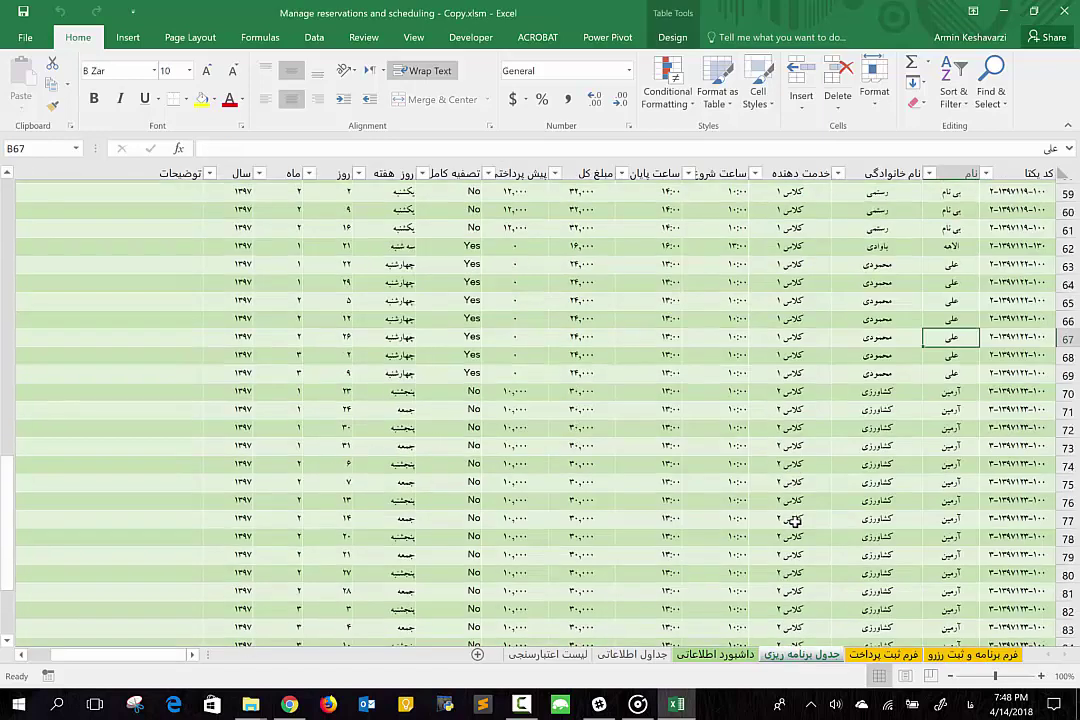
{"action": "scroll", "coordinate": [793, 521], "scroll_direction": "down", "scroll_amount": 1}
{"action": "left_click", "coordinate": [957, 350]}
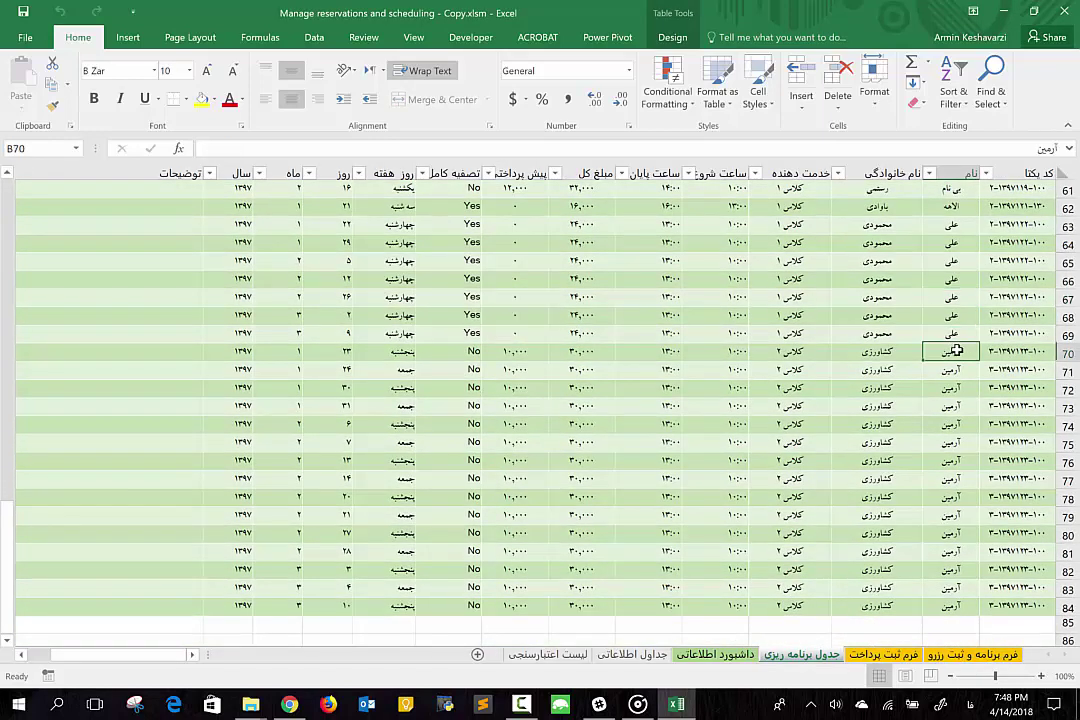
{"action": "left_click_drag", "start_coordinate": [957, 350], "coordinate": [921, 597]}
{"action": "mouse_move", "coordinate": [1018, 355]}
{"action": "left_mouse_down"}
{"action": "mouse_move", "coordinate": [950, 495]}
{"action": "mouse_move", "coordinate": [325, 609]}
{"action": "left_mouse_up"}
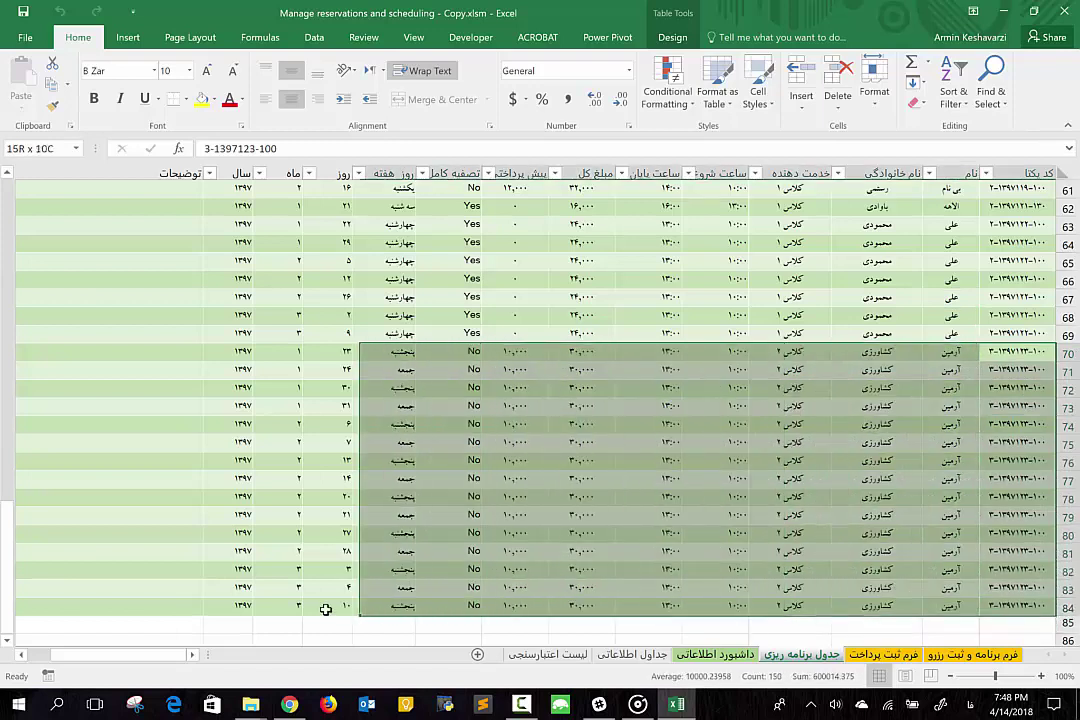
{"action": "left_click_drag", "start_coordinate": [720, 351], "coordinate": [467, 357]}
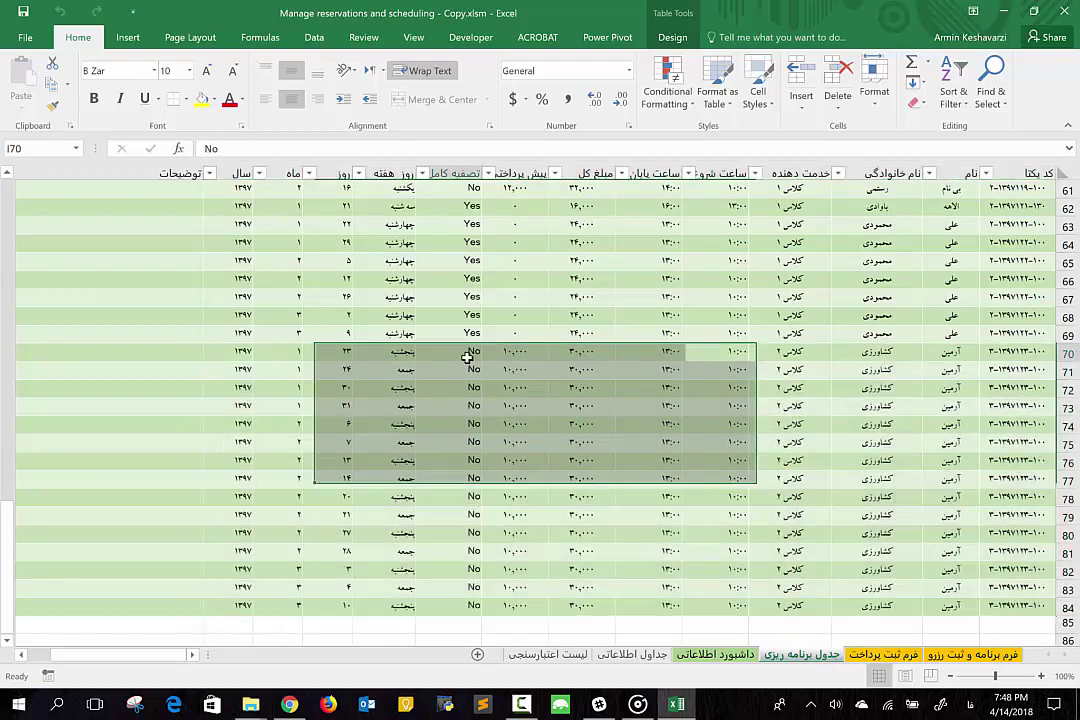
{"action": "left_click", "coordinate": [467, 357]}
Inspect the 10000 prepayment in H70 and 30000 total in G70, then sum the new totals
{"action": "left_click", "coordinate": [524, 355]}
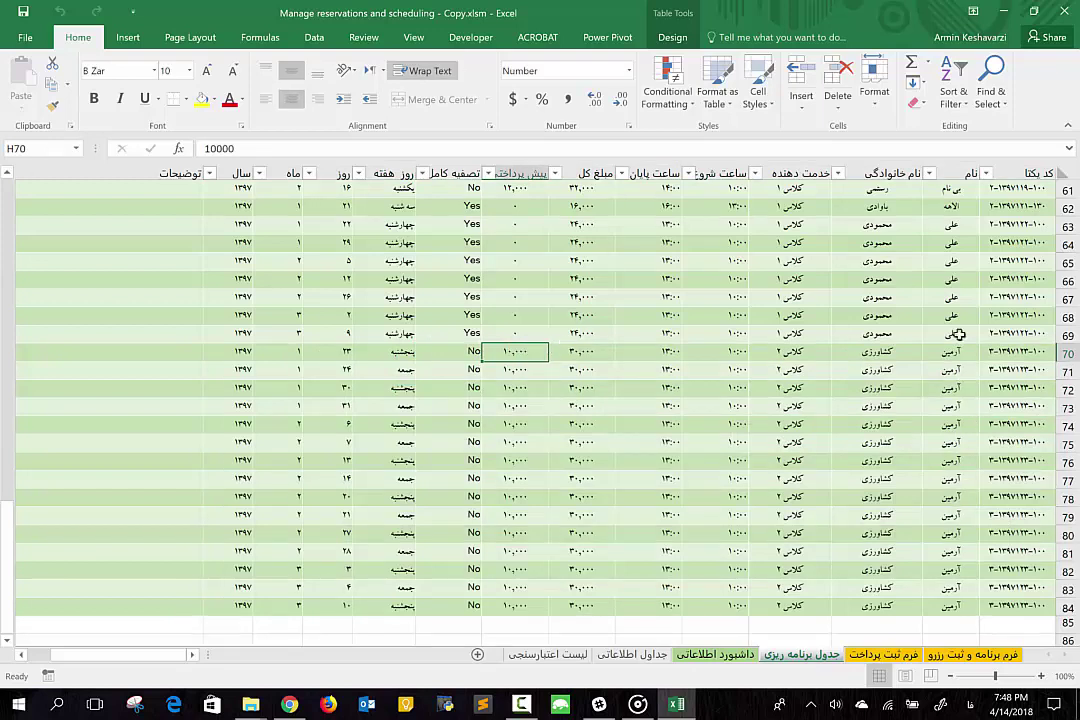
{"action": "left_click", "coordinate": [589, 357]}
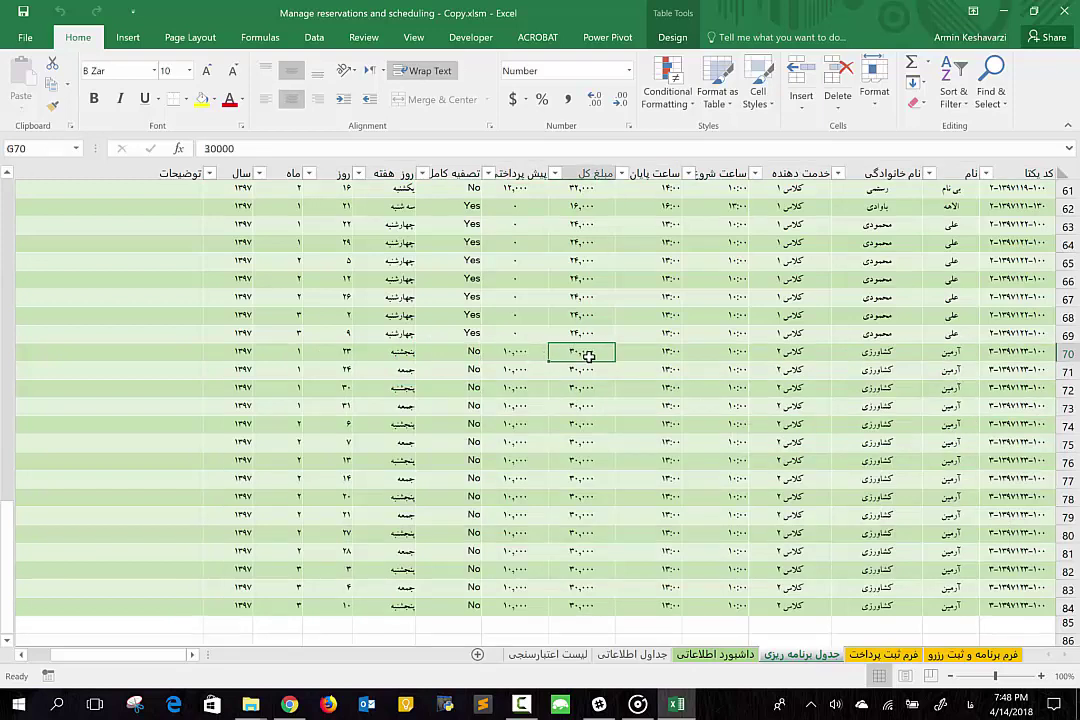
{"action": "left_click", "coordinate": [494, 352]}
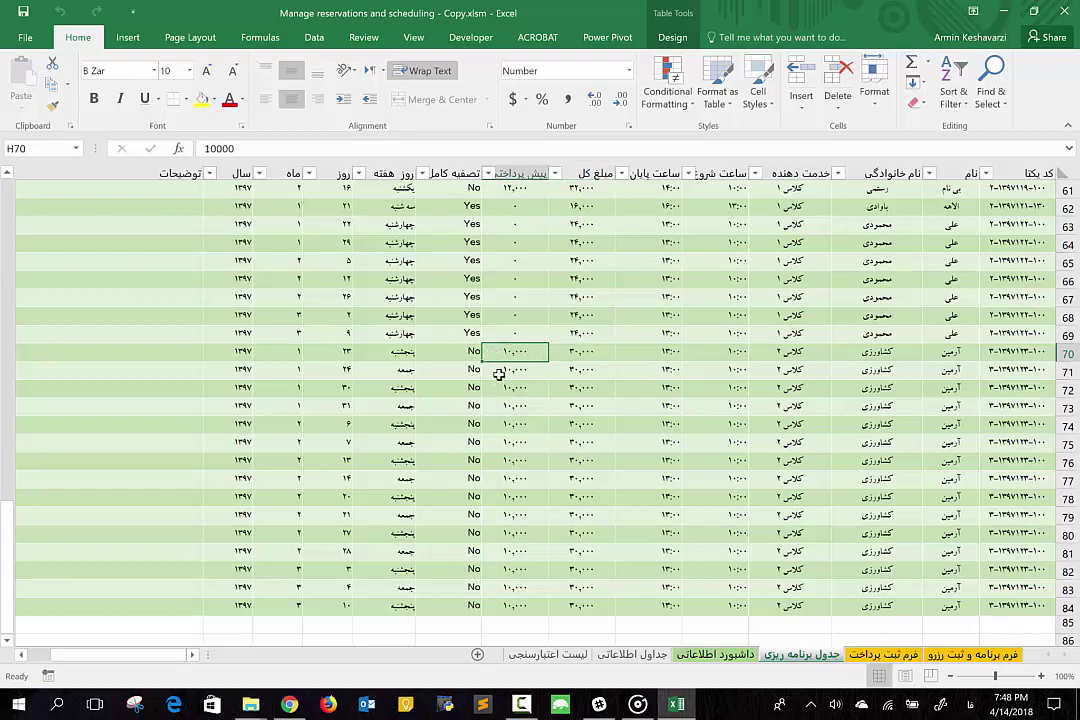
{"action": "left_click", "coordinate": [499, 369]}
{"action": "left_click_drag", "start_coordinate": [580, 353], "coordinate": [573, 631]}
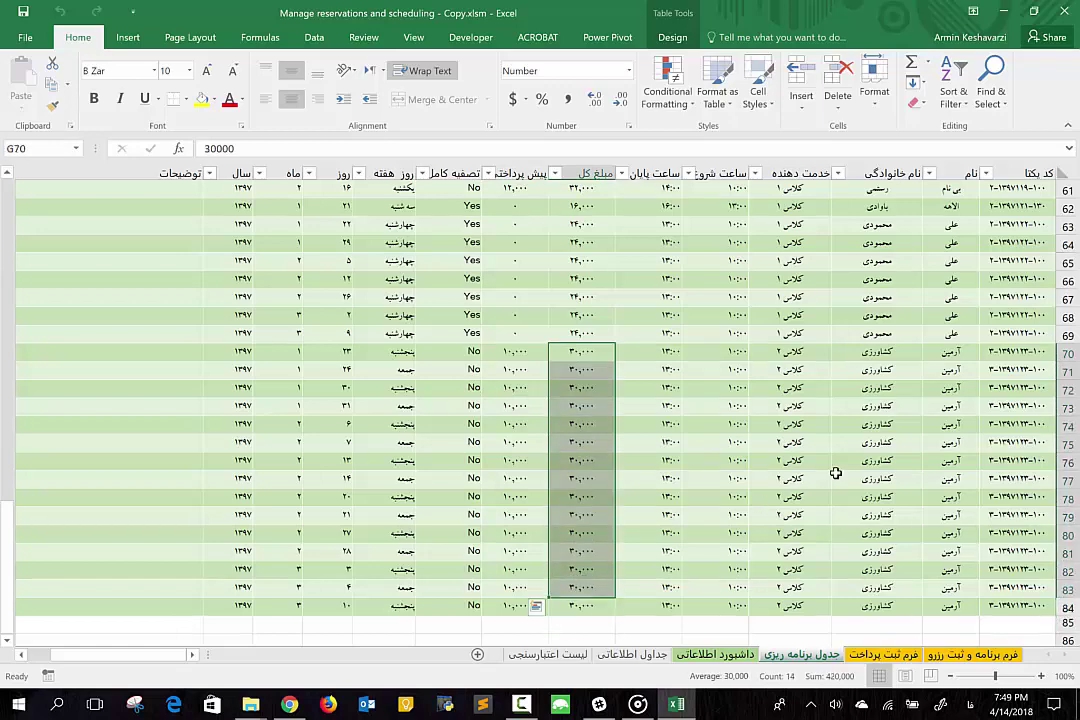
Check a new booking's customer name, then return to the reservation form sheet
{"action": "left_click", "coordinate": [931, 474]}
{"action": "scroll", "coordinate": [931, 474], "scroll_direction": "up", "scroll_amount": 3}
{"action": "scroll", "coordinate": [931, 474], "scroll_direction": "up", "scroll_amount": 7}
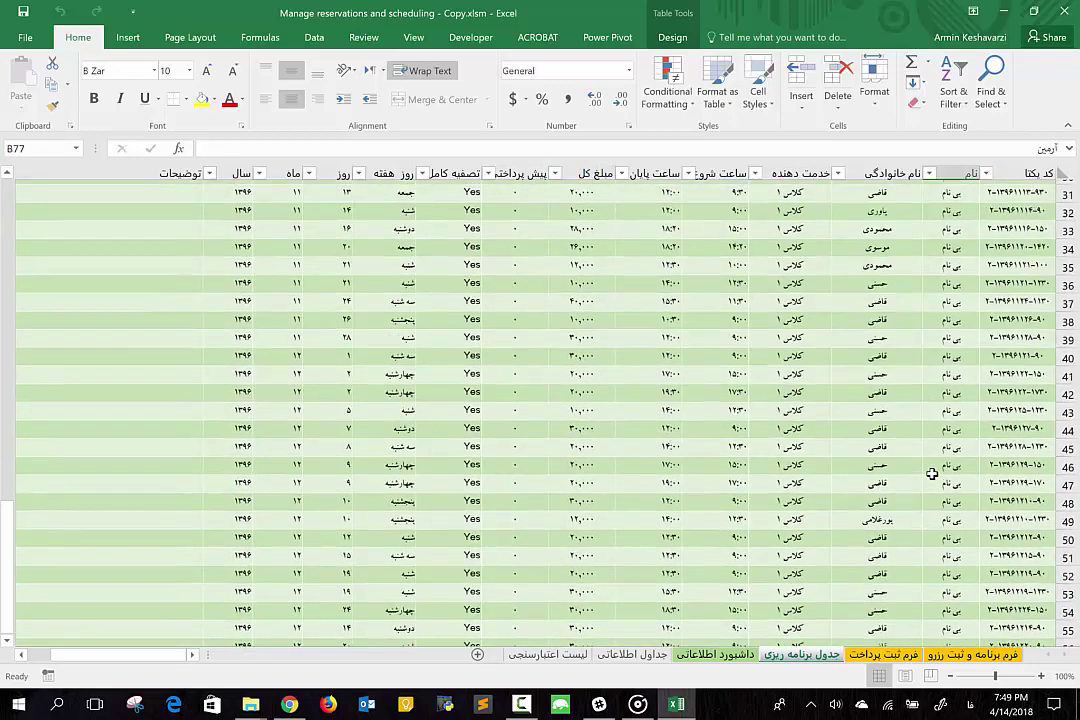
{"action": "scroll", "coordinate": [931, 474], "scroll_direction": "up", "scroll_amount": 10}
{"action": "scroll", "coordinate": [931, 474], "scroll_direction": "down", "scroll_amount": 8}
{"action": "scroll", "coordinate": [933, 472], "scroll_direction": "down", "scroll_amount": 4}
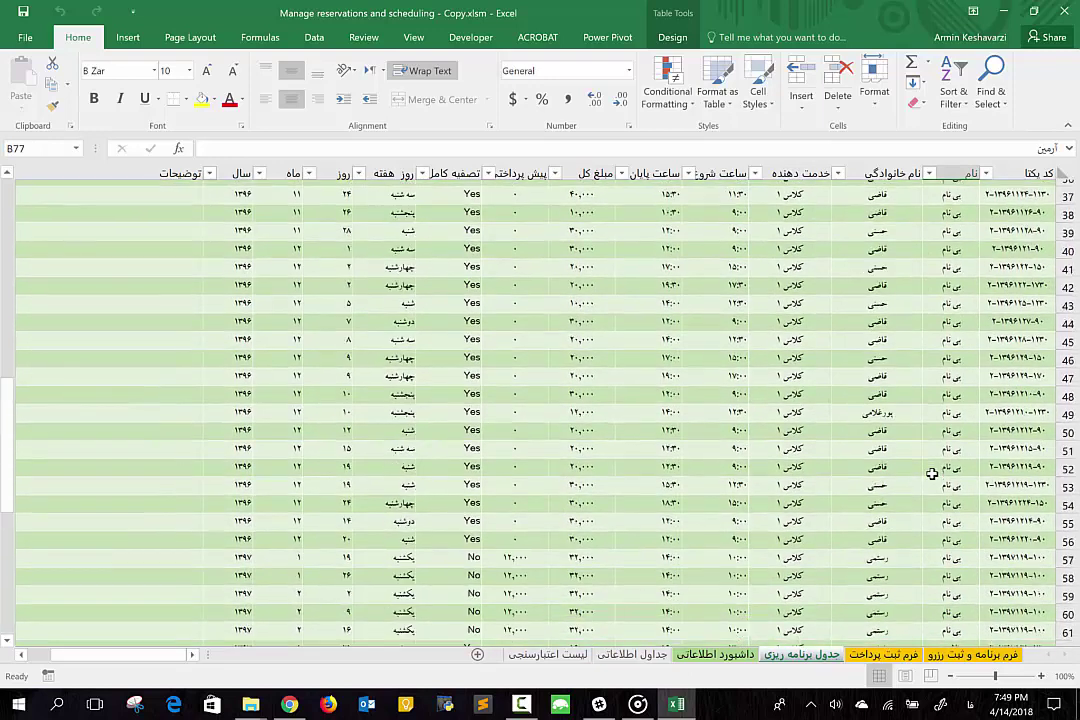
{"action": "scroll", "coordinate": [930, 495], "scroll_direction": "down", "scroll_amount": 1}
{"action": "scroll", "coordinate": [926, 518], "scroll_direction": "down", "scroll_amount": 3}
{"action": "scroll", "coordinate": [925, 534], "scroll_direction": "down", "scroll_amount": 2}
{"action": "scroll", "coordinate": [924, 535], "scroll_direction": "down", "scroll_amount": 5}
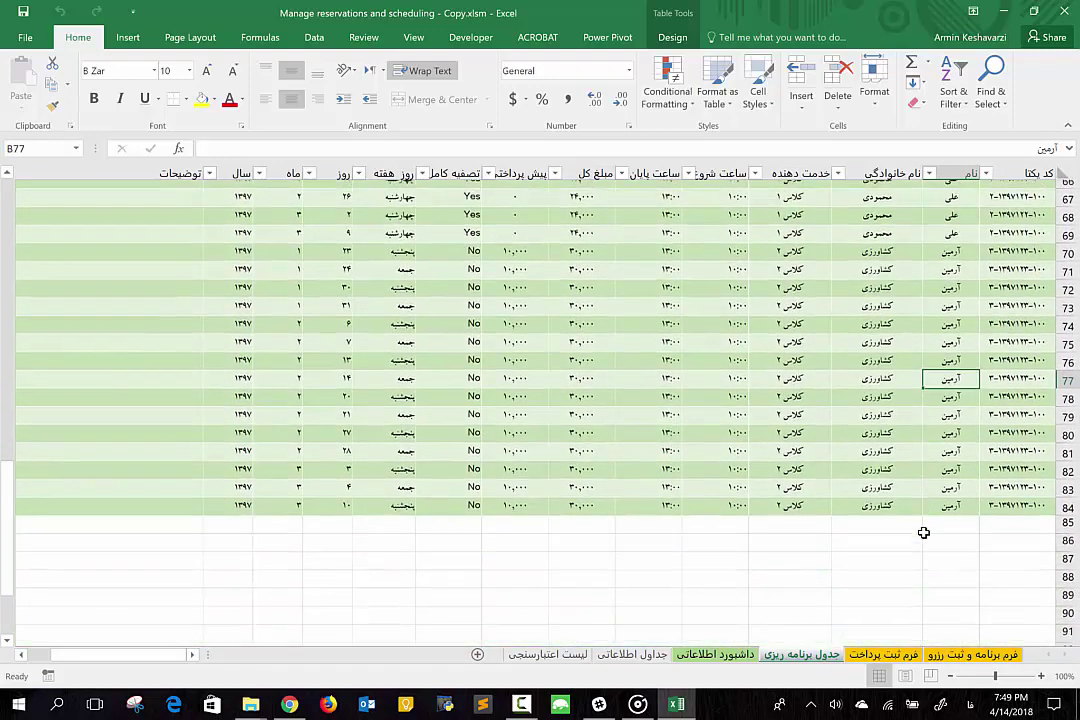
{"action": "left_click", "coordinate": [951, 660]}
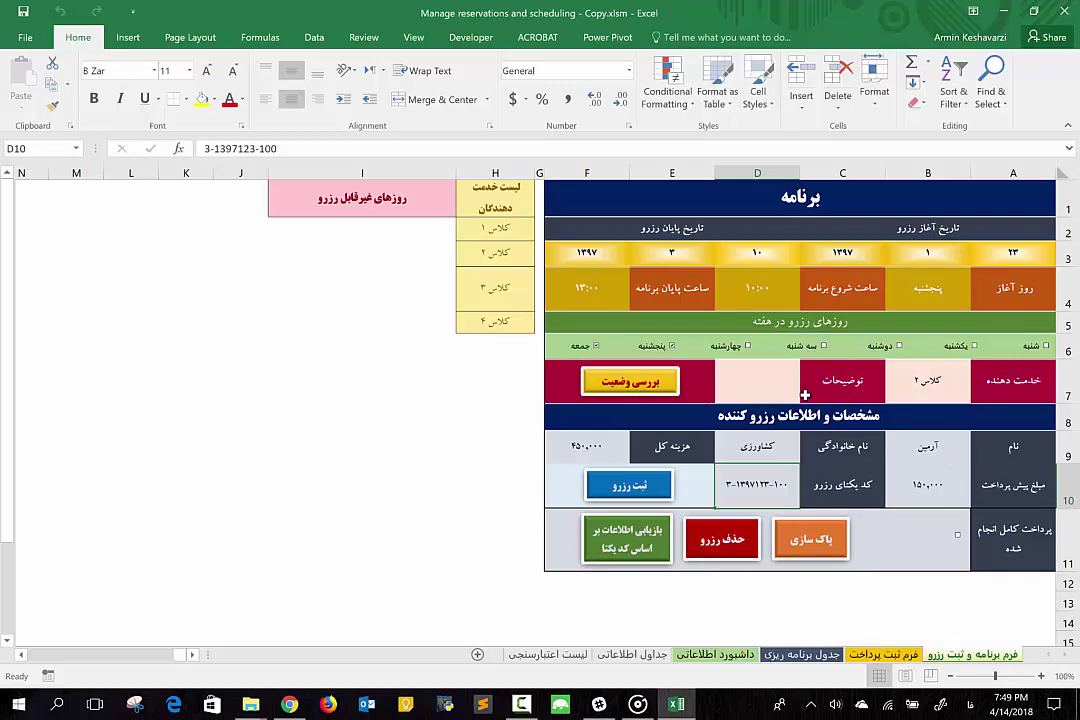
{"action": "key", "text": "ctrl+p"}
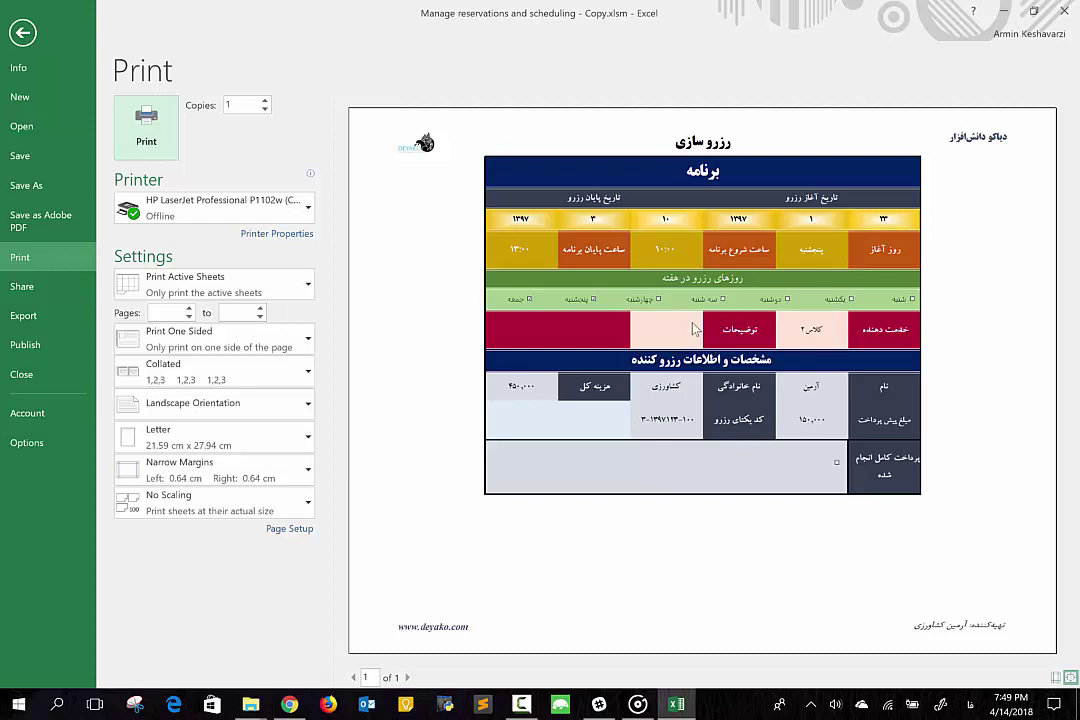
{"action": "left_click", "coordinate": [22, 32]}
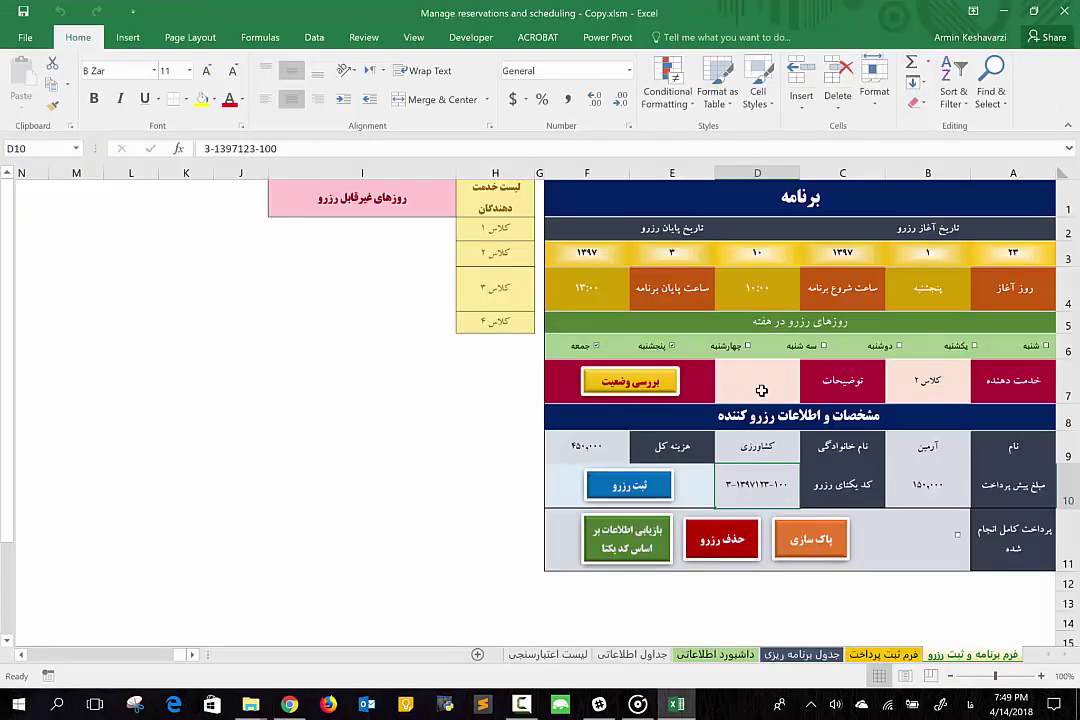
{"action": "double_click", "coordinate": [762, 391]}
{"action": "left_click", "coordinate": [772, 447]}
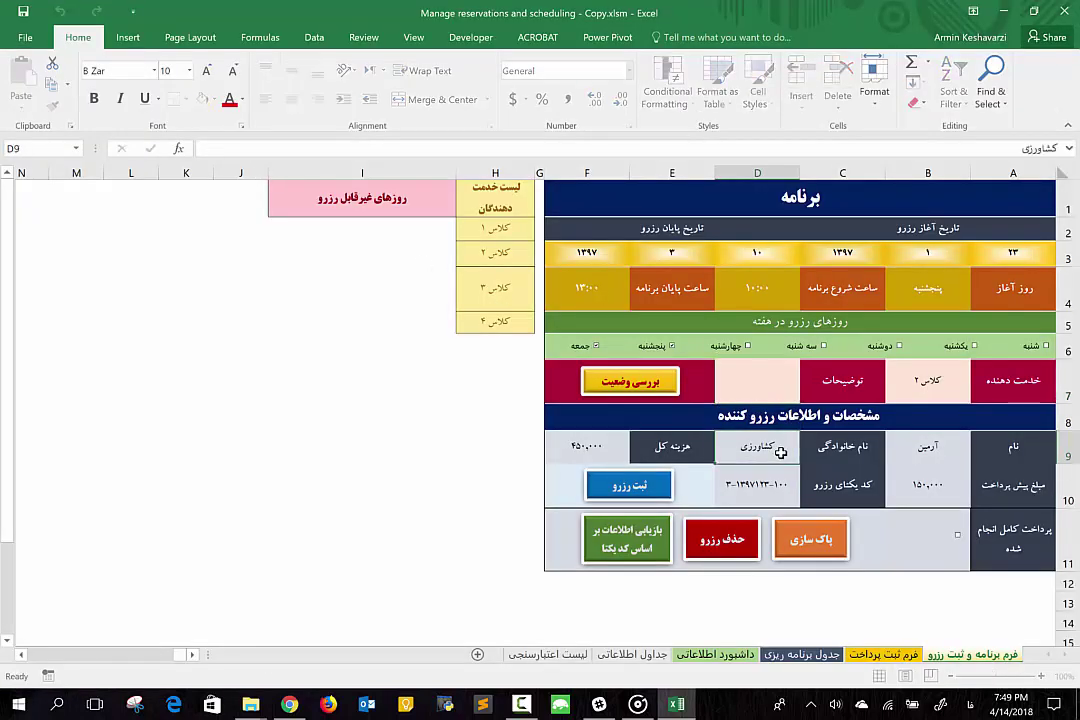
{"action": "type", "text": "ح"}
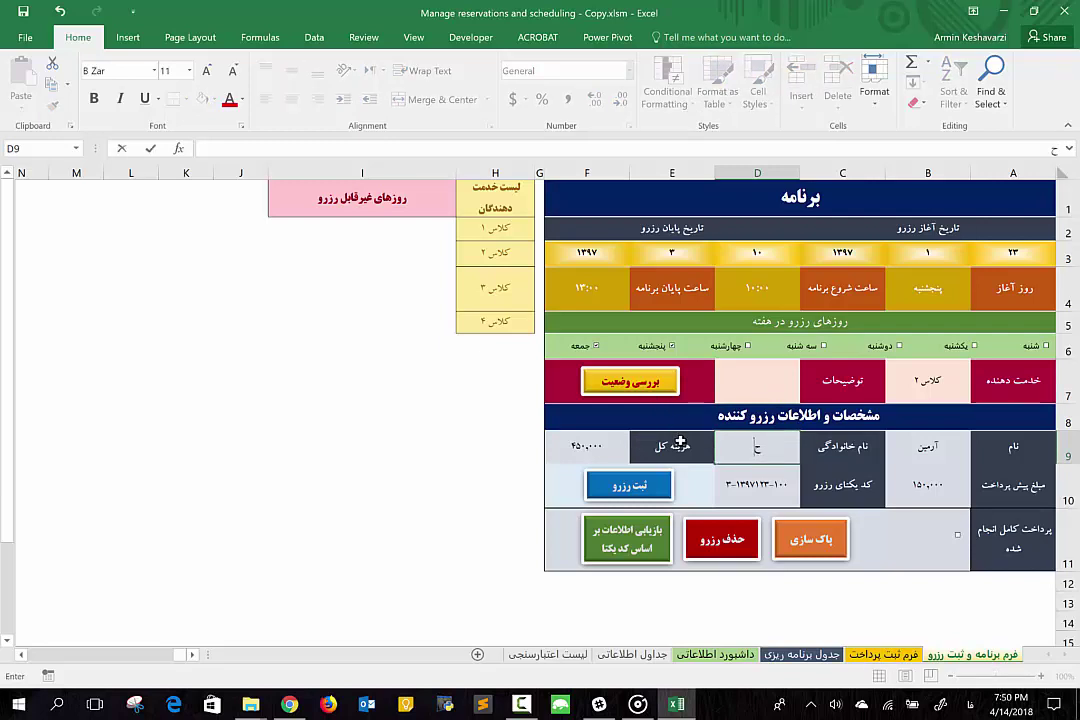
{"action": "type", "text": "کشاورزی"}
{"action": "key", "text": "Return"}
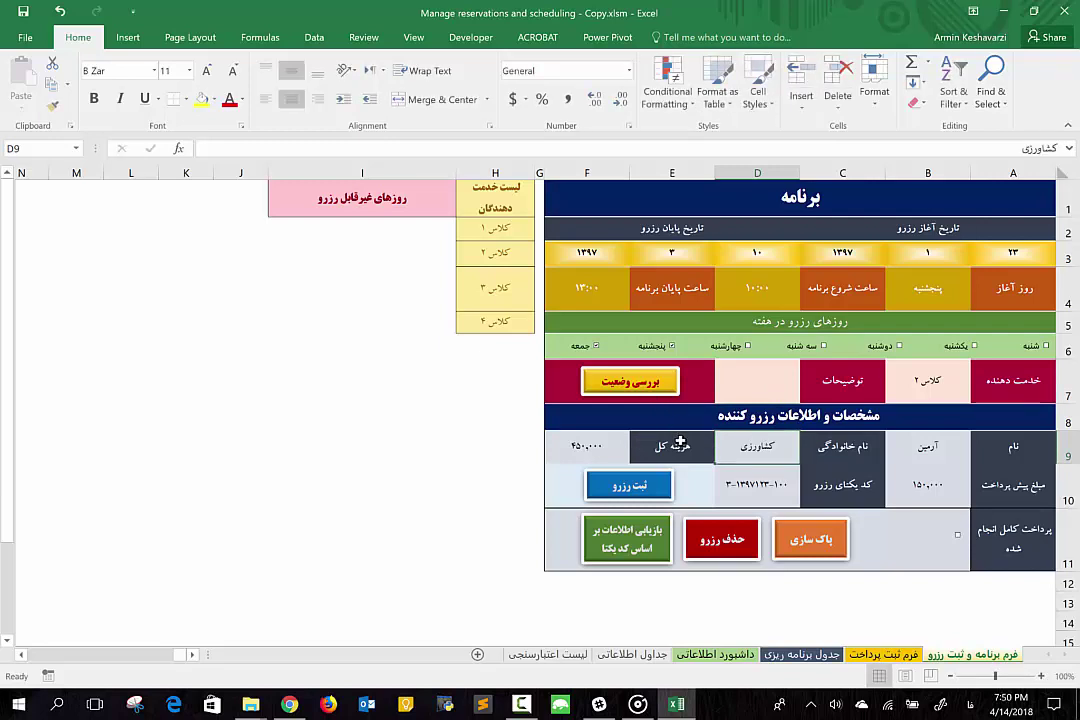
{"action": "key", "text": "ctrl+p"}
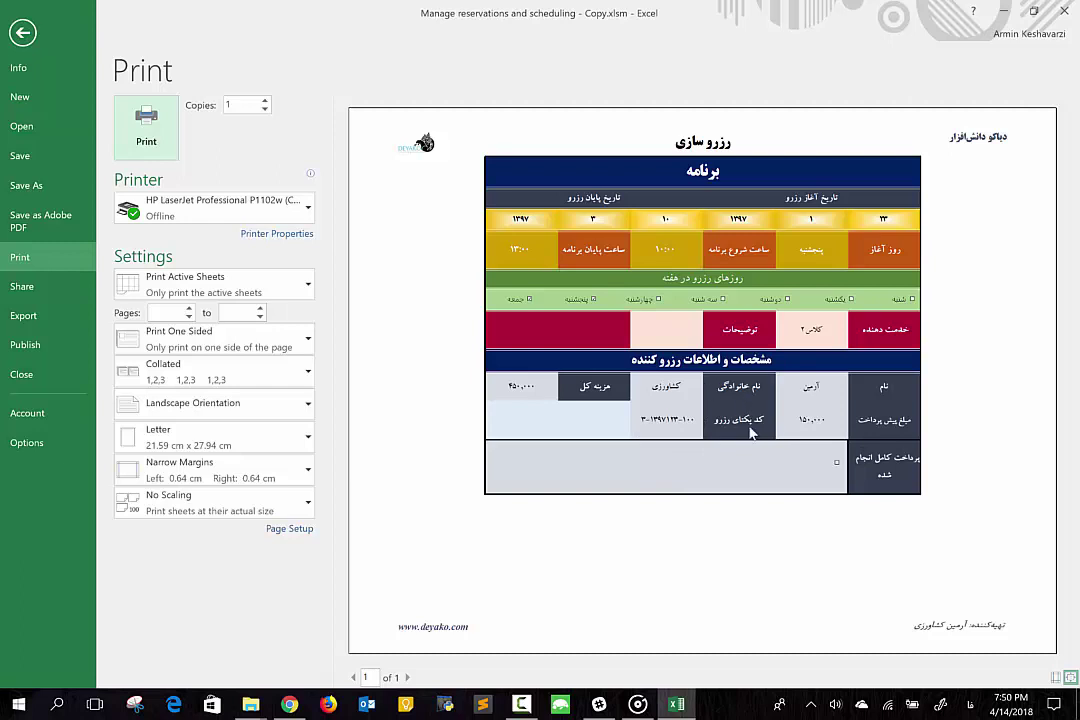
{"action": "key", "text": "Escape"}
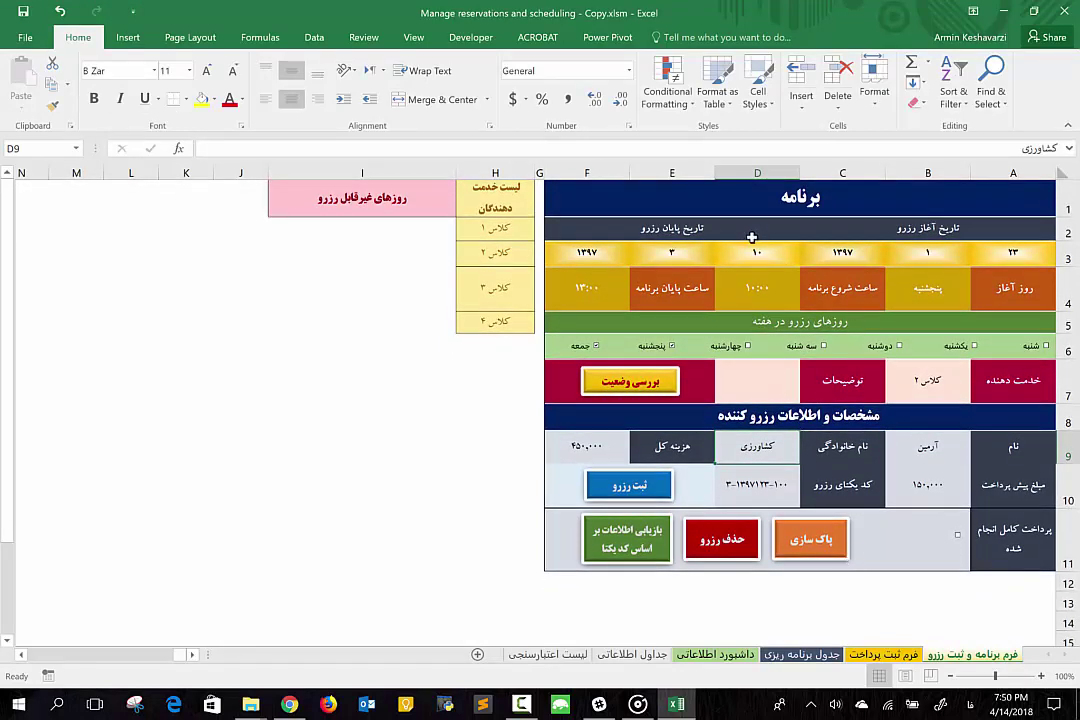
Copy the booking's unique code from D10 and paste it into B2 of the payment form
{"action": "left_click", "coordinate": [897, 656]}
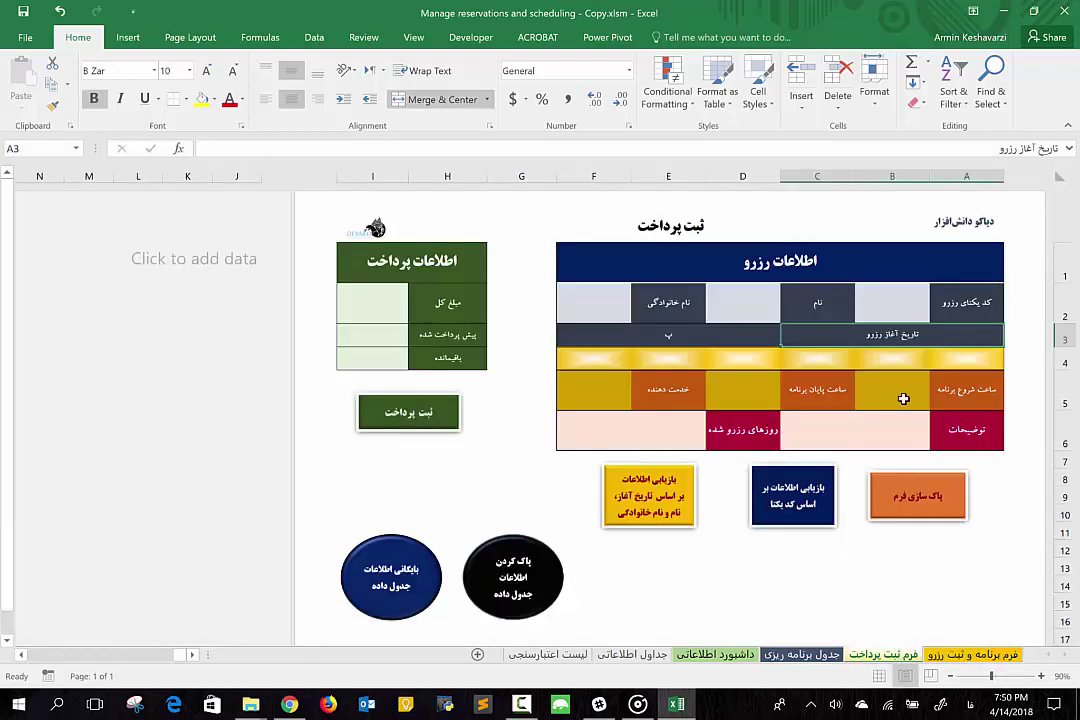
{"action": "left_click", "coordinate": [902, 304]}
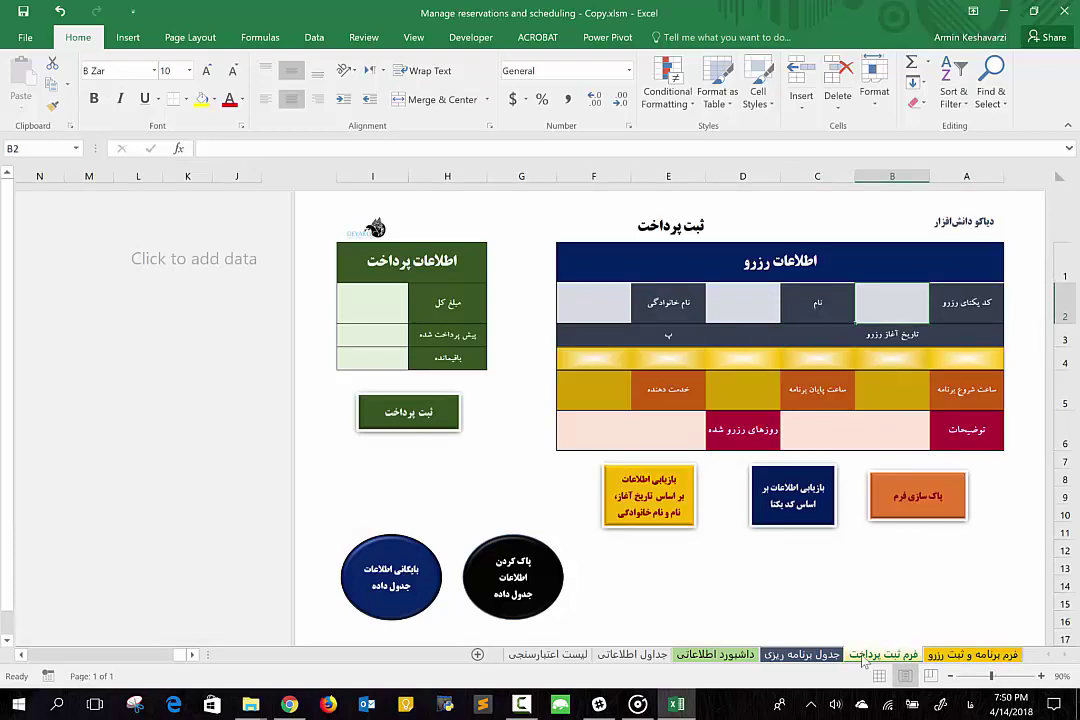
{"action": "left_click", "coordinate": [968, 655]}
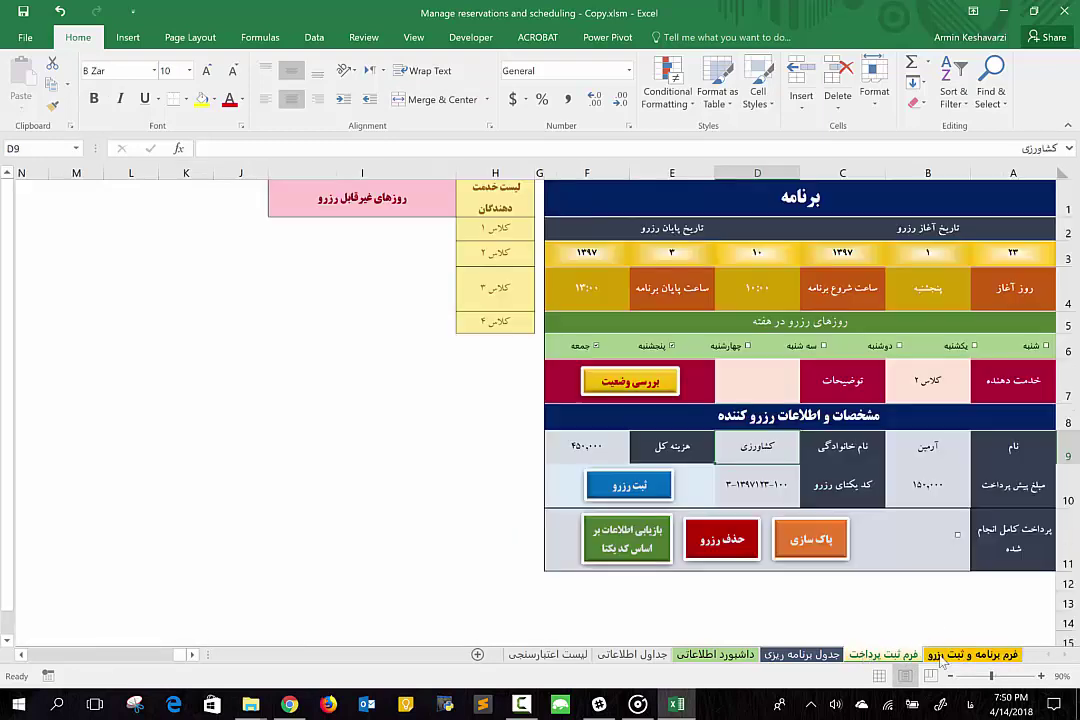
{"action": "left_click", "coordinate": [747, 484]}
{"action": "double_click", "coordinate": [747, 484]}
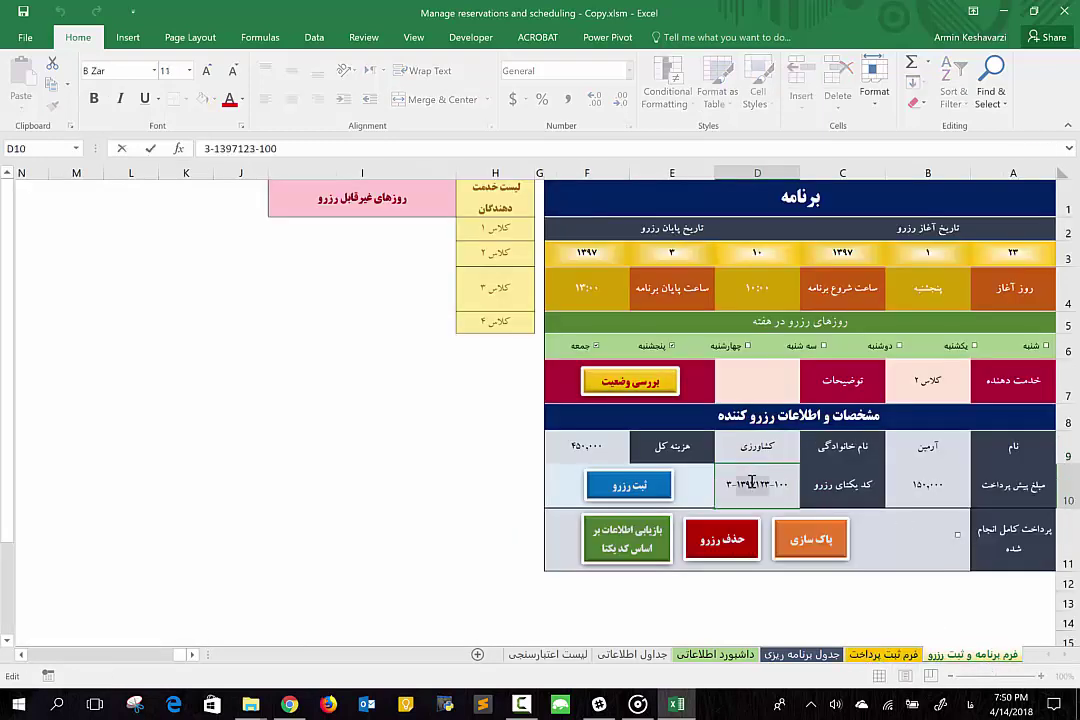
{"action": "left_click_drag", "start_coordinate": [770, 484], "coordinate": [735, 485]}
{"action": "key", "text": "ctrl+c"}
{"action": "left_click", "coordinate": [873, 658]}
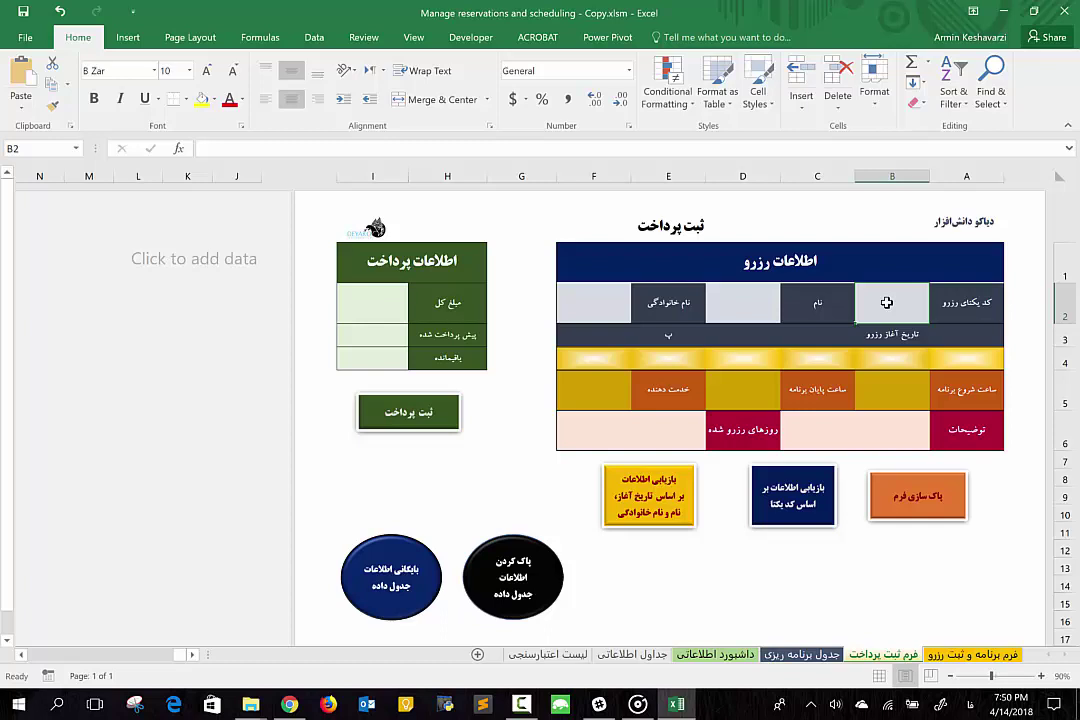
{"action": "key", "text": "ctrl+v"}
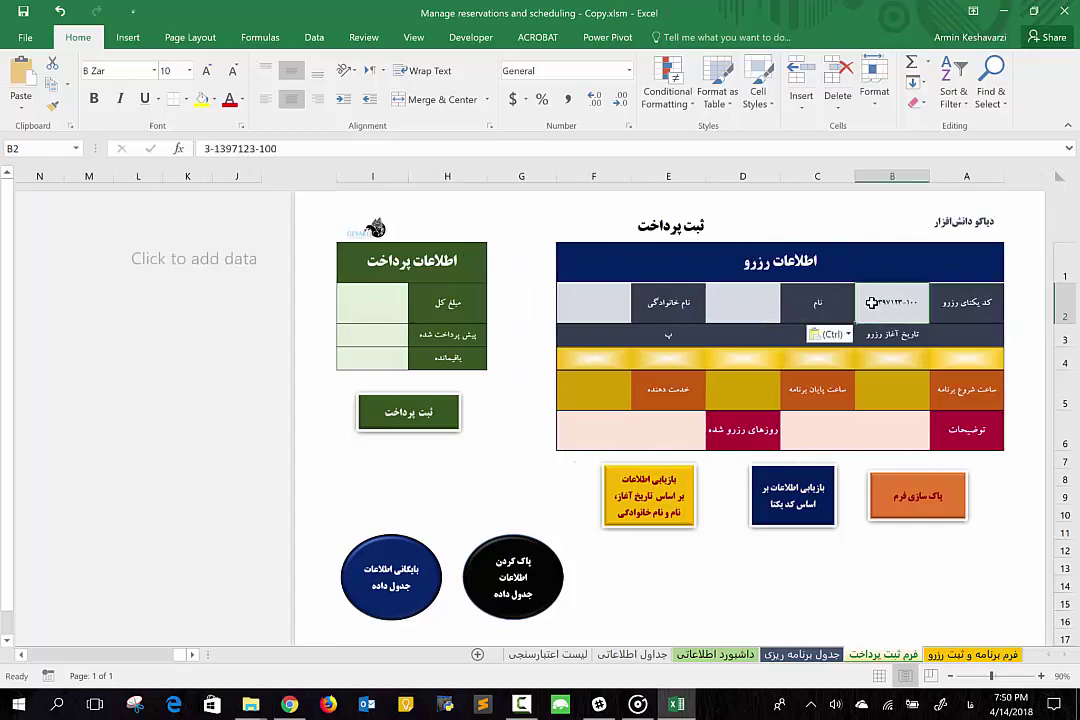
Retrieve the booking's details by its unique code and confirm the Done! message
{"action": "left_click", "coordinate": [785, 490]}
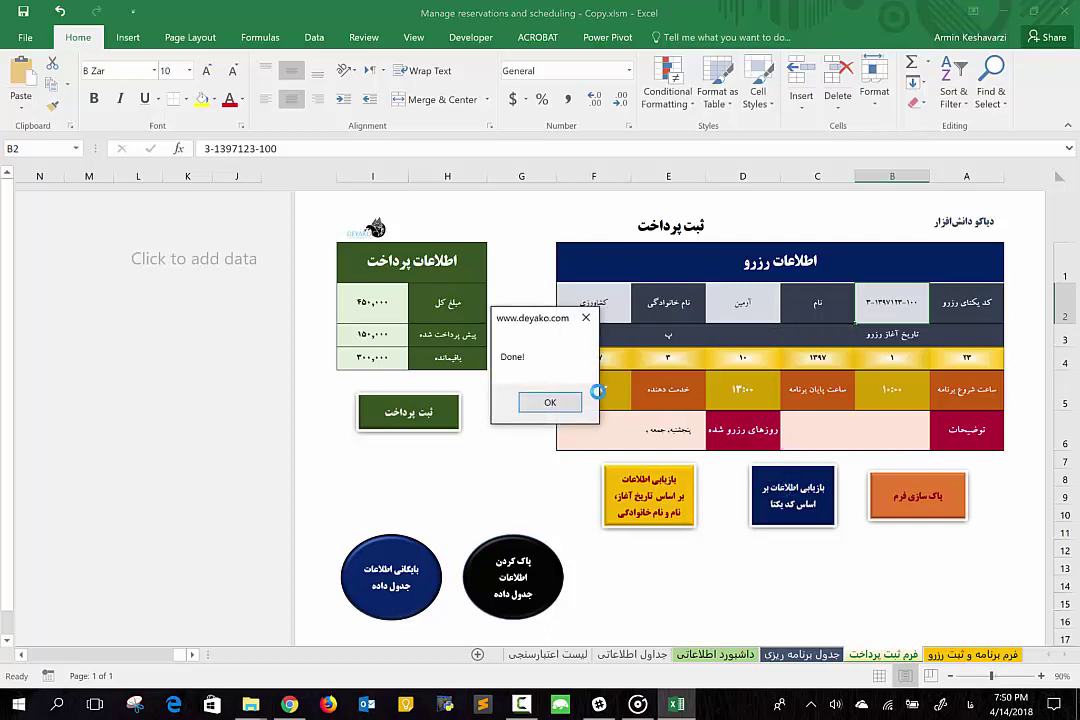
{"action": "left_click", "coordinate": [549, 403]}
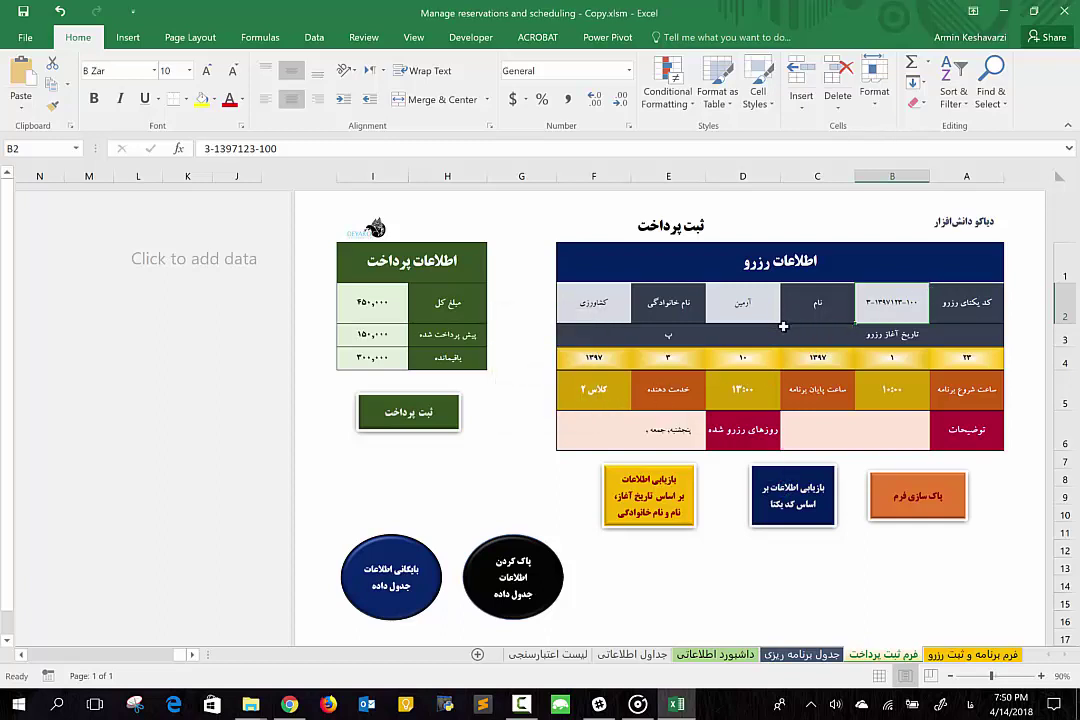
{"action": "left_click", "coordinate": [600, 296]}
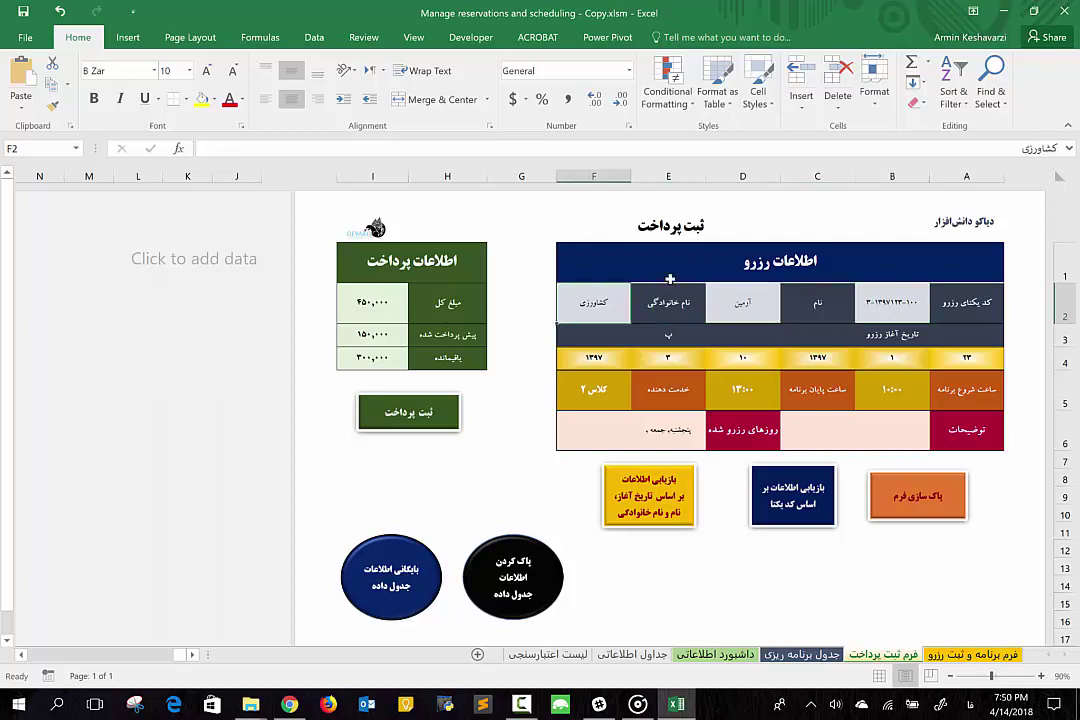
Complete the D3 label so it reads تاریخ پایان رزرو
{"action": "left_click", "coordinate": [670, 338]}
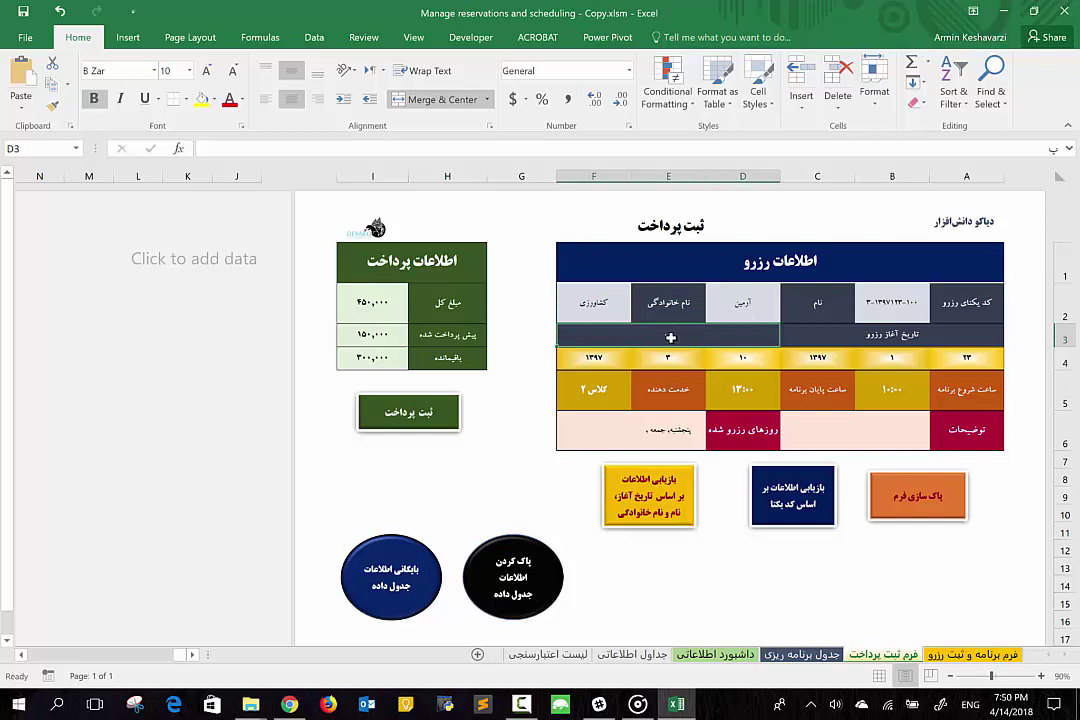
{"action": "type", "text": "jhvhdo"}
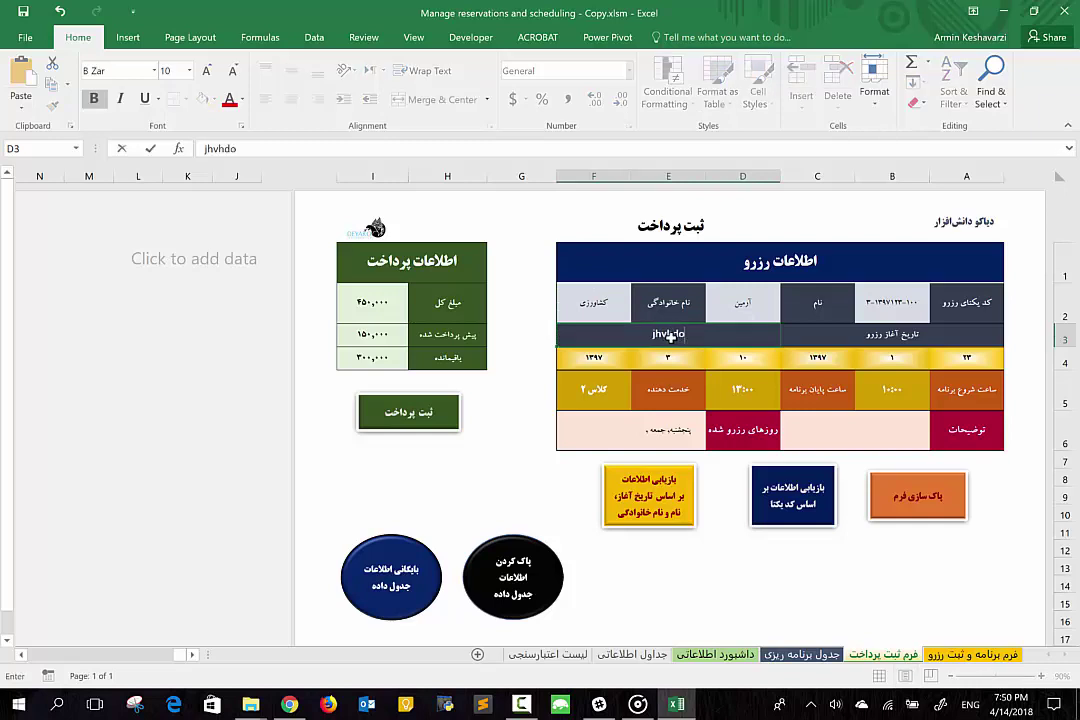
{"action": "key", "text": "Escape"}
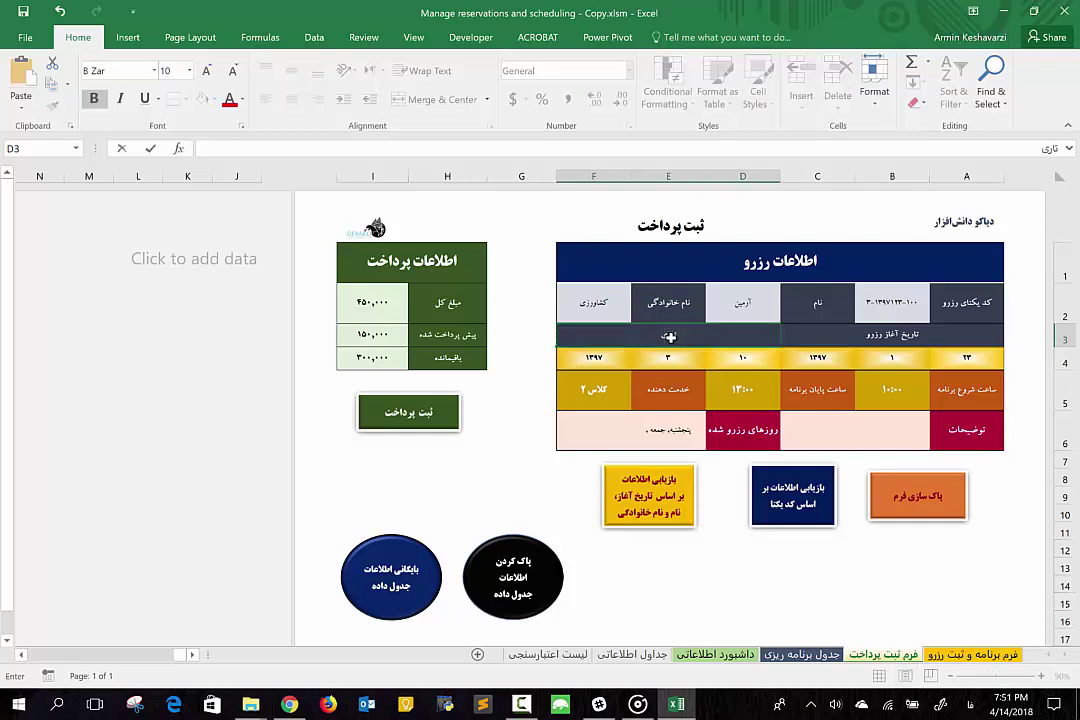
{"action": "type", "text": "خ پایان رو"}
{"action": "type", "text": "زرو"}
{"action": "key", "text": "Return"}
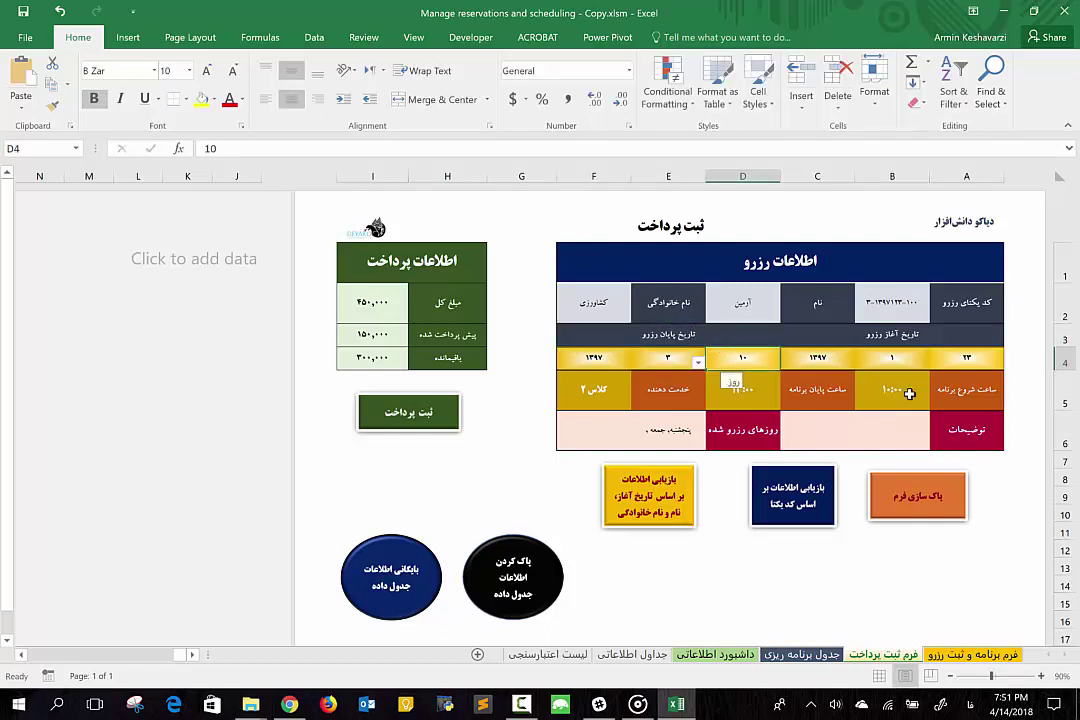
Check the filled end time, service provider and reserved days values
{"action": "left_click", "coordinate": [880, 389]}
{"action": "left_click", "coordinate": [738, 388]}
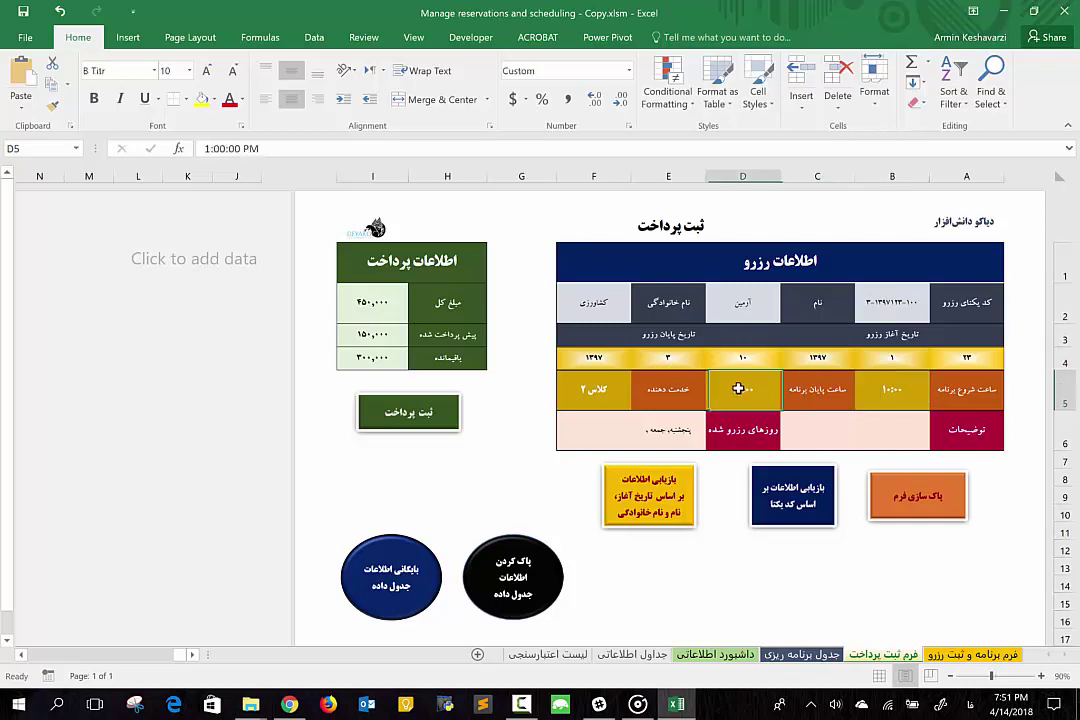
{"action": "left_click", "coordinate": [577, 382]}
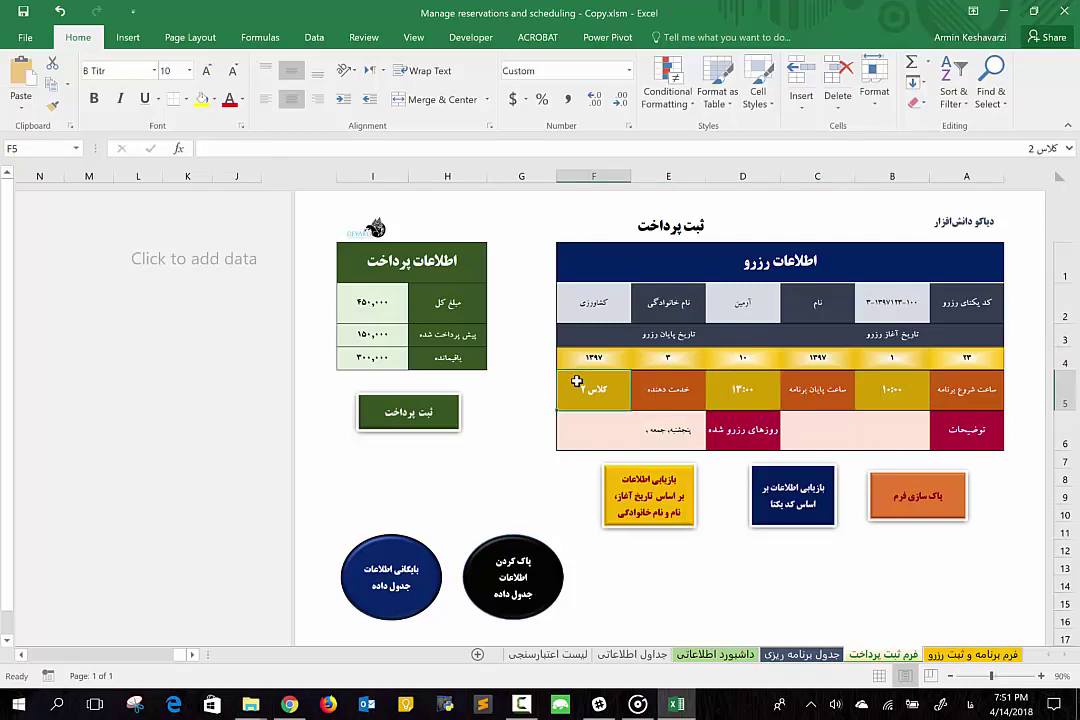
{"action": "left_click", "coordinate": [685, 440]}
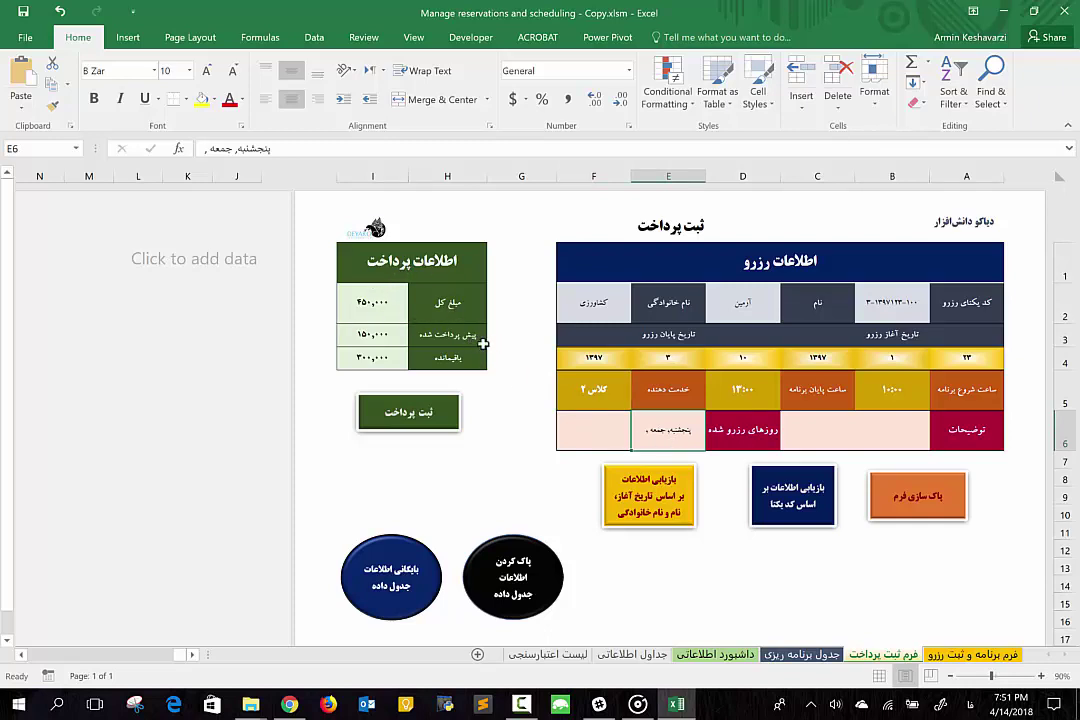
Review the 150,000 prepaid and 300,000 remaining amounts, then submit the payment with ثبت پرداخت
{"action": "left_click", "coordinate": [371, 339]}
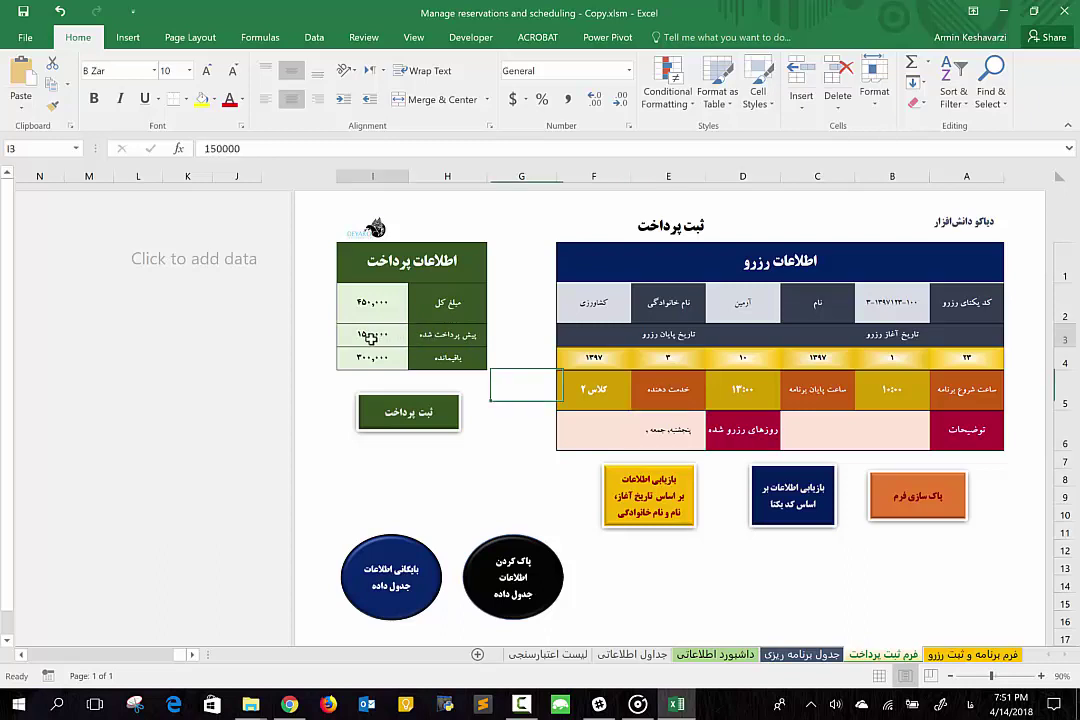
{"action": "left_click", "coordinate": [370, 356]}
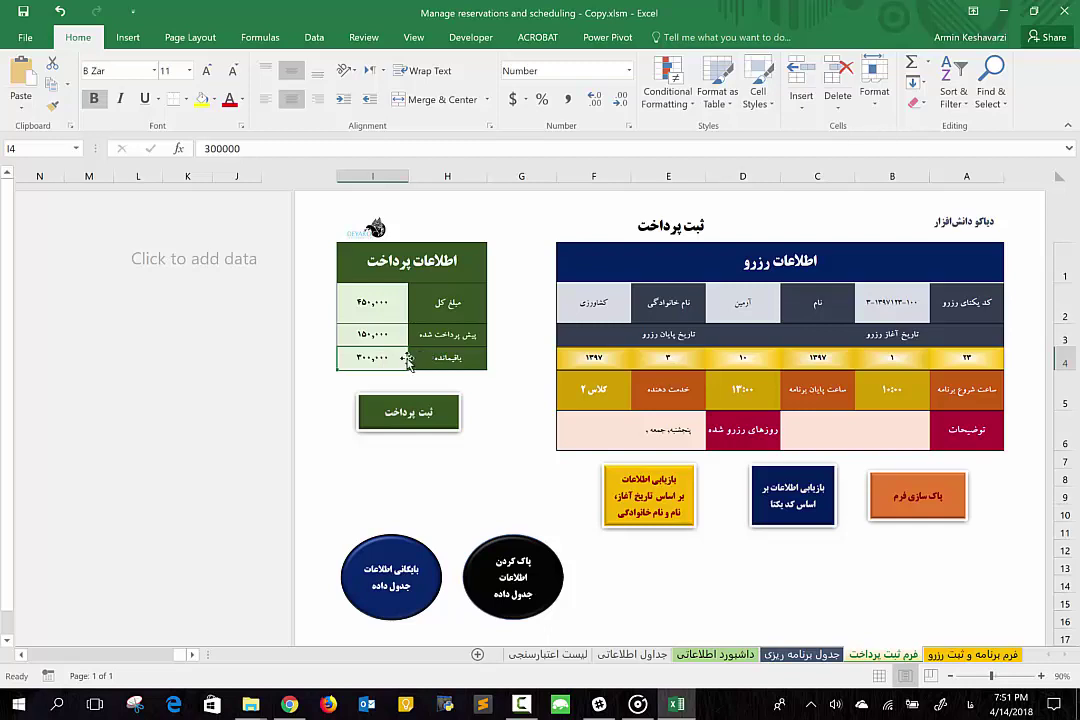
{"action": "left_click", "coordinate": [430, 357]}
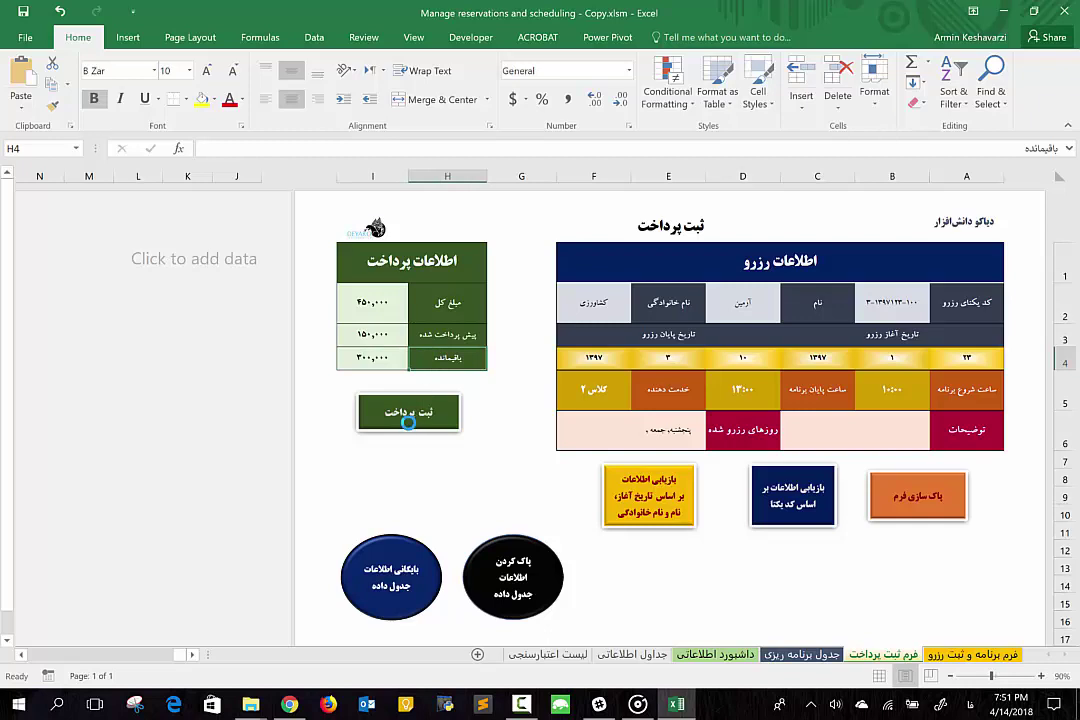
{"action": "left_click", "coordinate": [403, 411]}
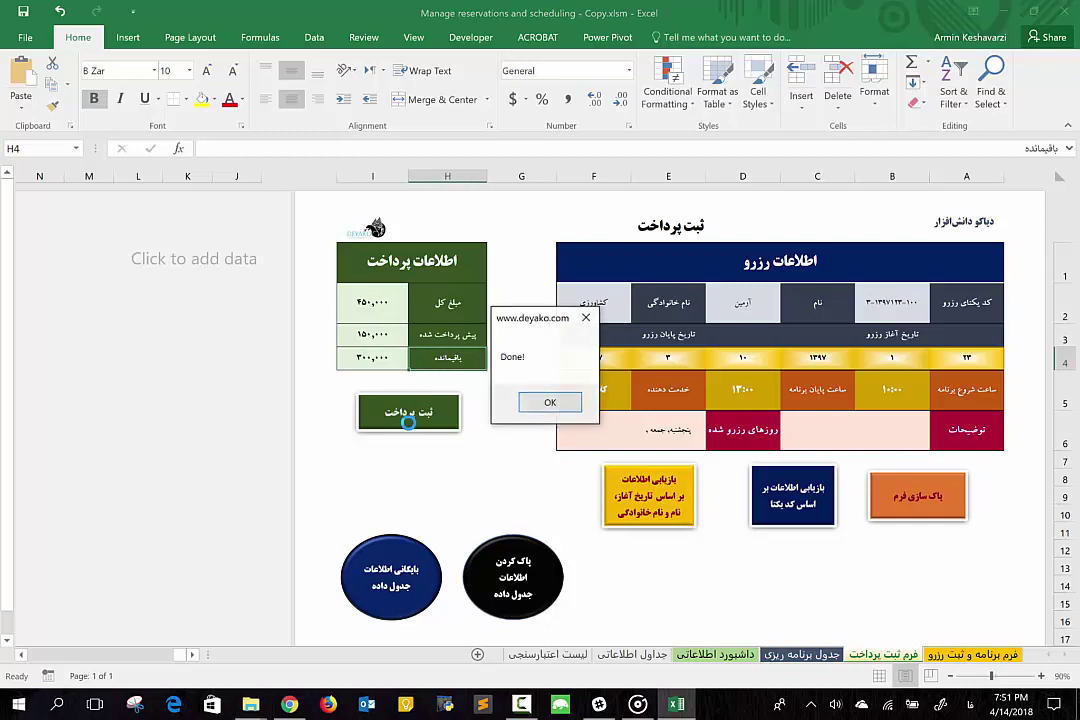
{"action": "left_click", "coordinate": [549, 404]}
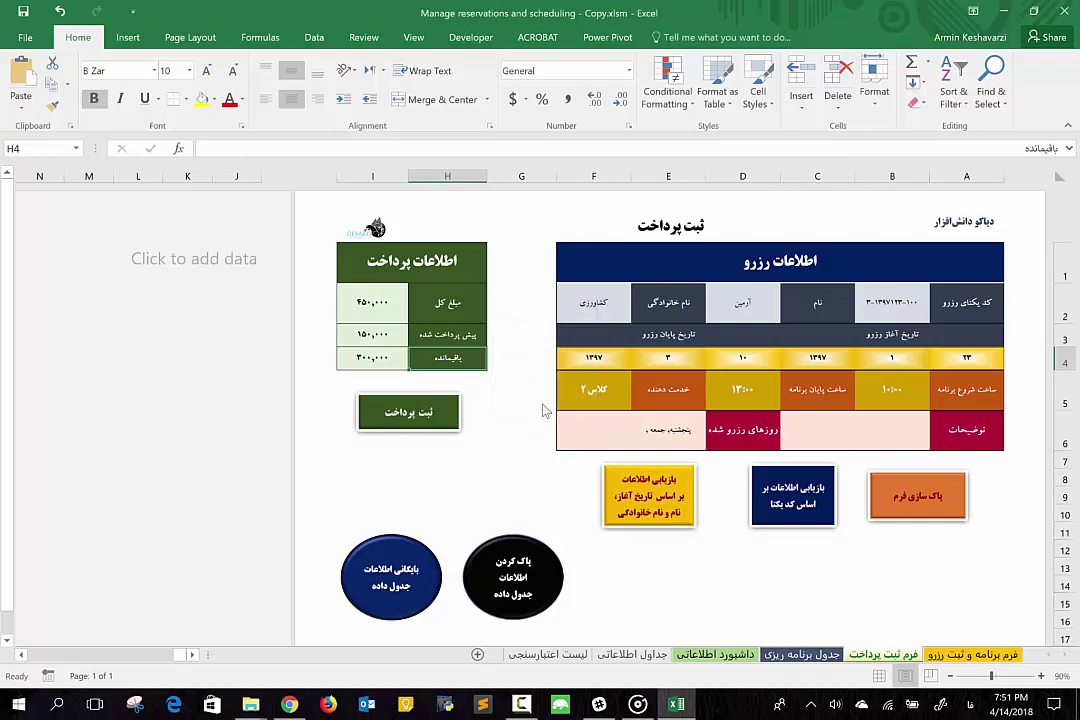
Verify the payment-settled value in row 70 of the schedule table, then open the dashboard sheet
{"action": "left_click", "coordinate": [770, 653]}
{"action": "scroll", "coordinate": [838, 395], "scroll_direction": "up", "scroll_amount": 1}
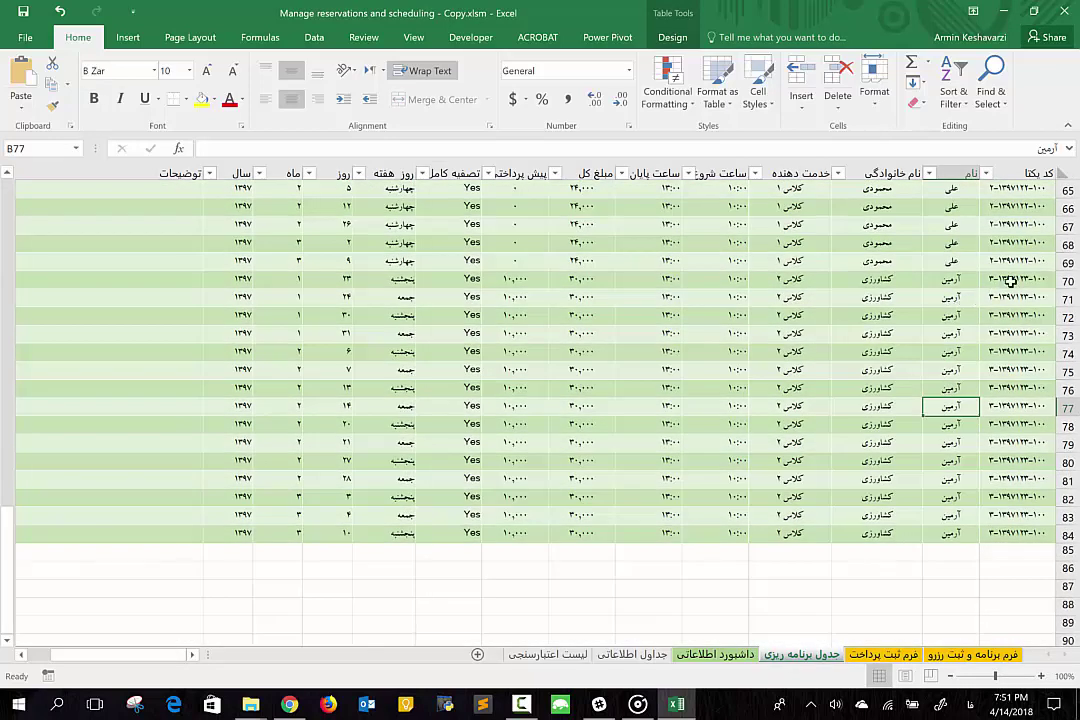
{"action": "left_click", "coordinate": [470, 281]}
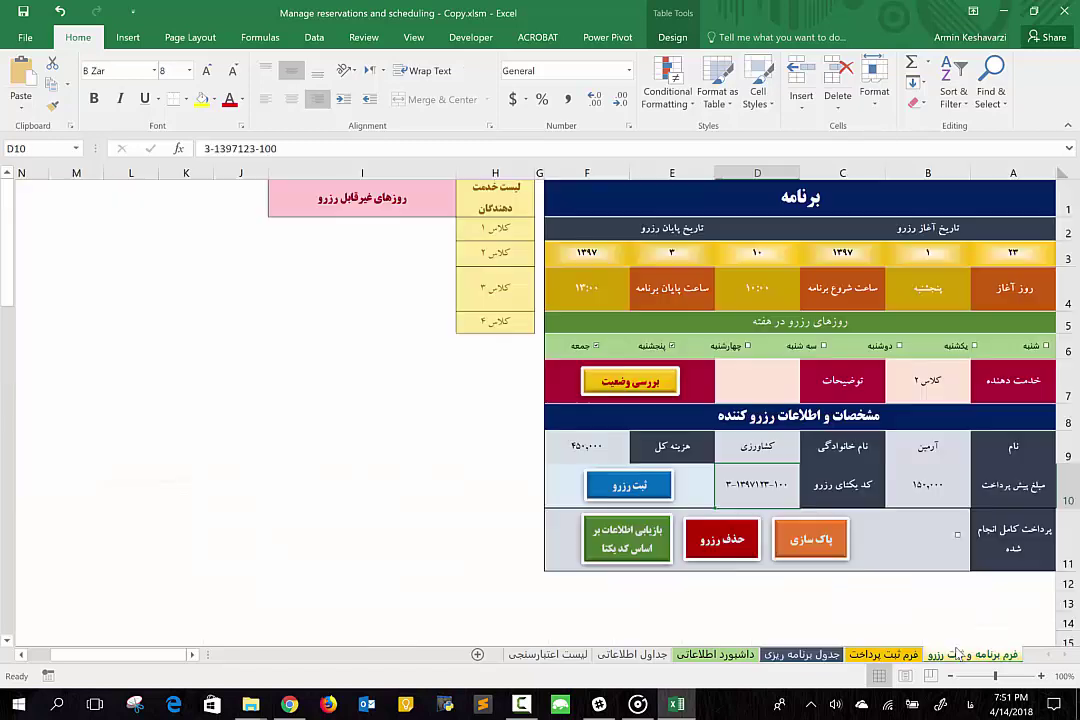
{"action": "left_click", "coordinate": [728, 656]}
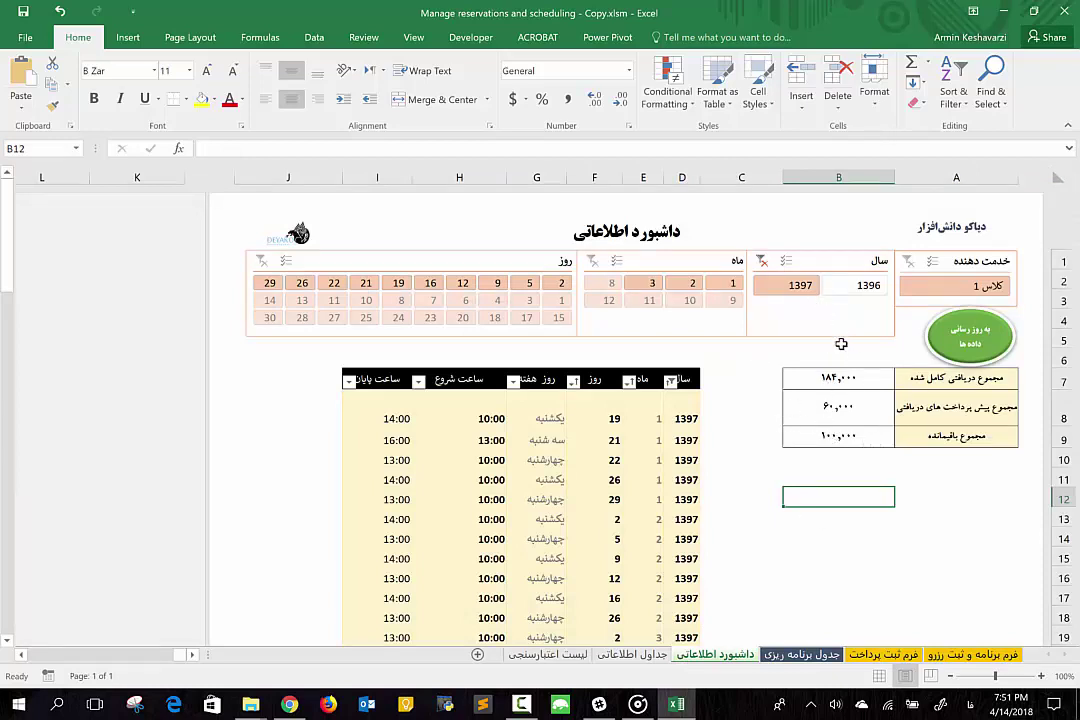
Refresh the dashboard and filter it to year 1397 with کلاس 1 as provider
{"action": "left_click", "coordinate": [969, 331]}
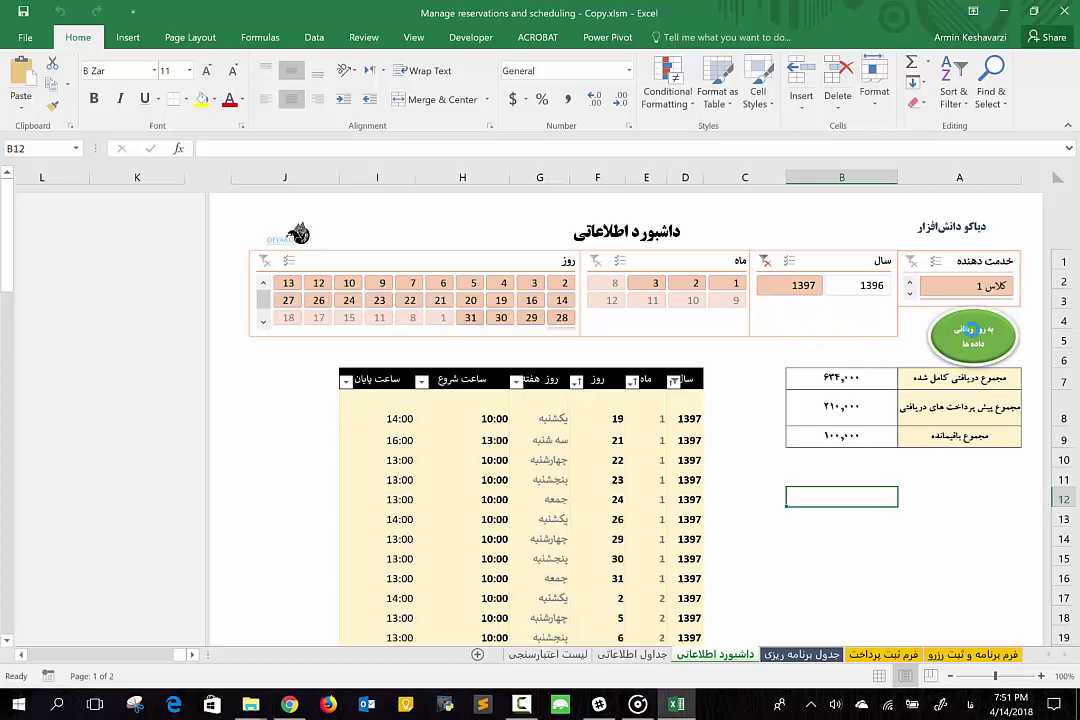
{"action": "left_click", "coordinate": [765, 260]}
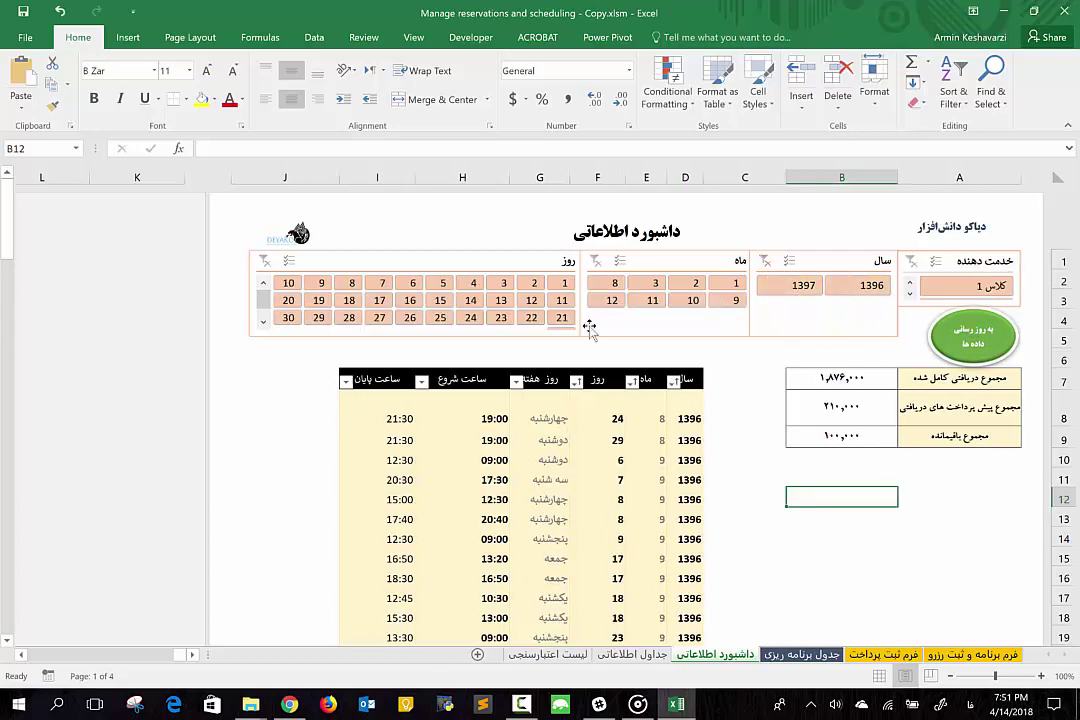
{"action": "left_click", "coordinate": [909, 293]}
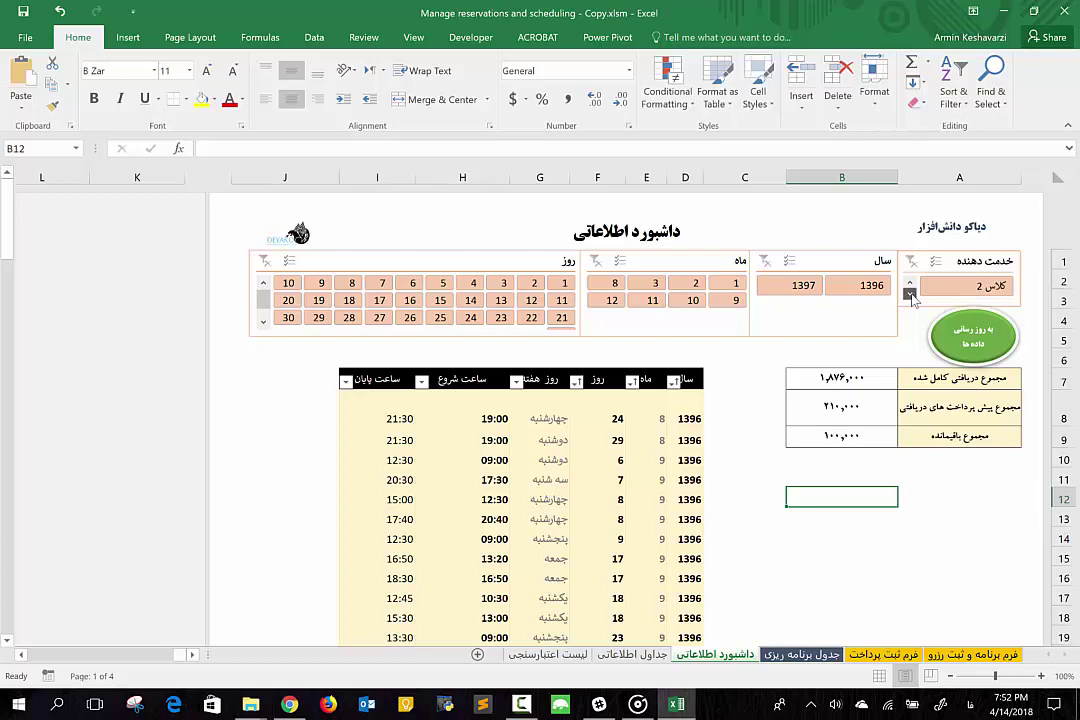
{"action": "left_click", "coordinate": [910, 284]}
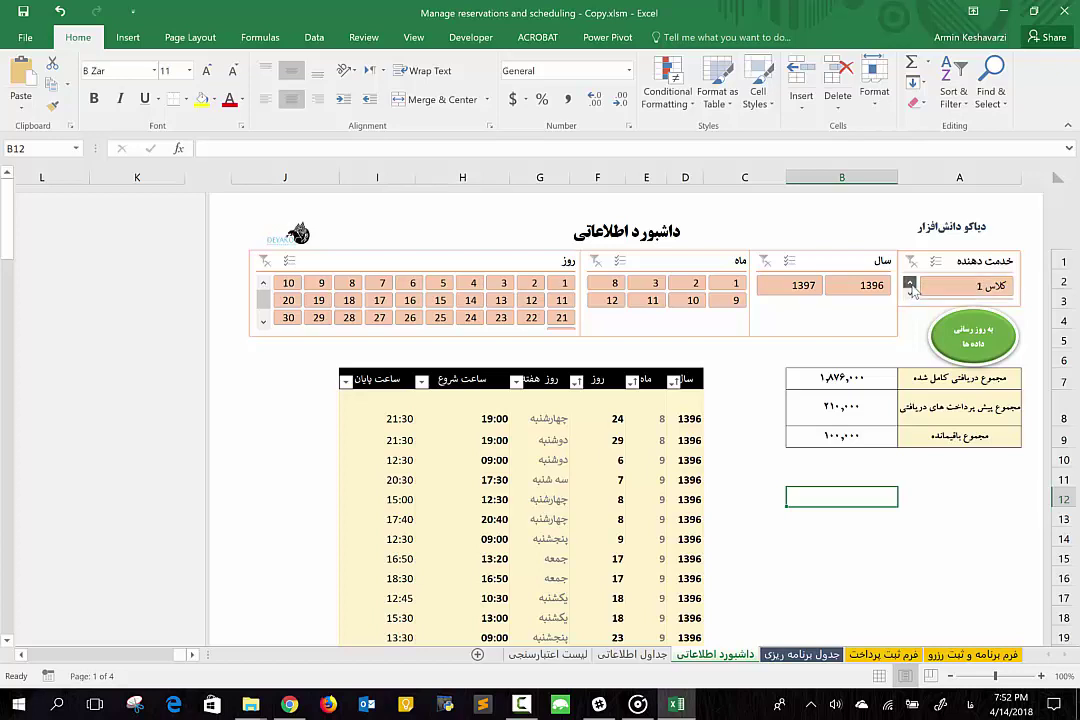
{"action": "left_click", "coordinate": [790, 286]}
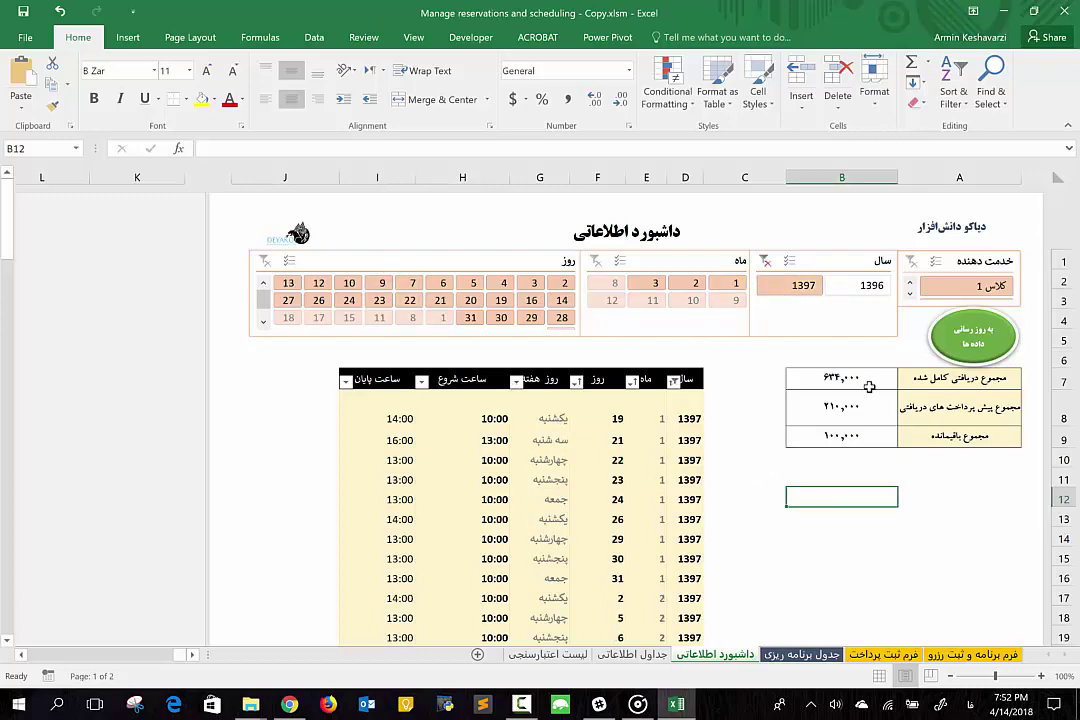
Inspect the GETPIVOTDATA formulas behind the received, prepaid and remaining totals in B7:B9
{"action": "left_click", "coordinate": [843, 405]}
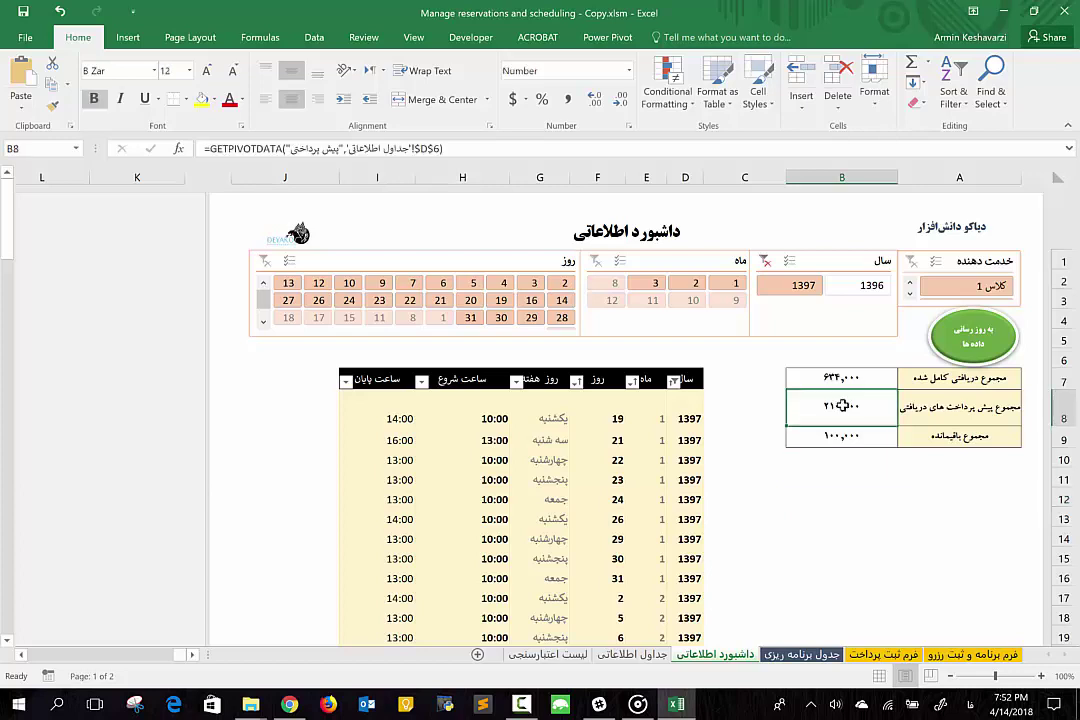
{"action": "left_click", "coordinate": [905, 378]}
{"action": "left_click", "coordinate": [850, 385]}
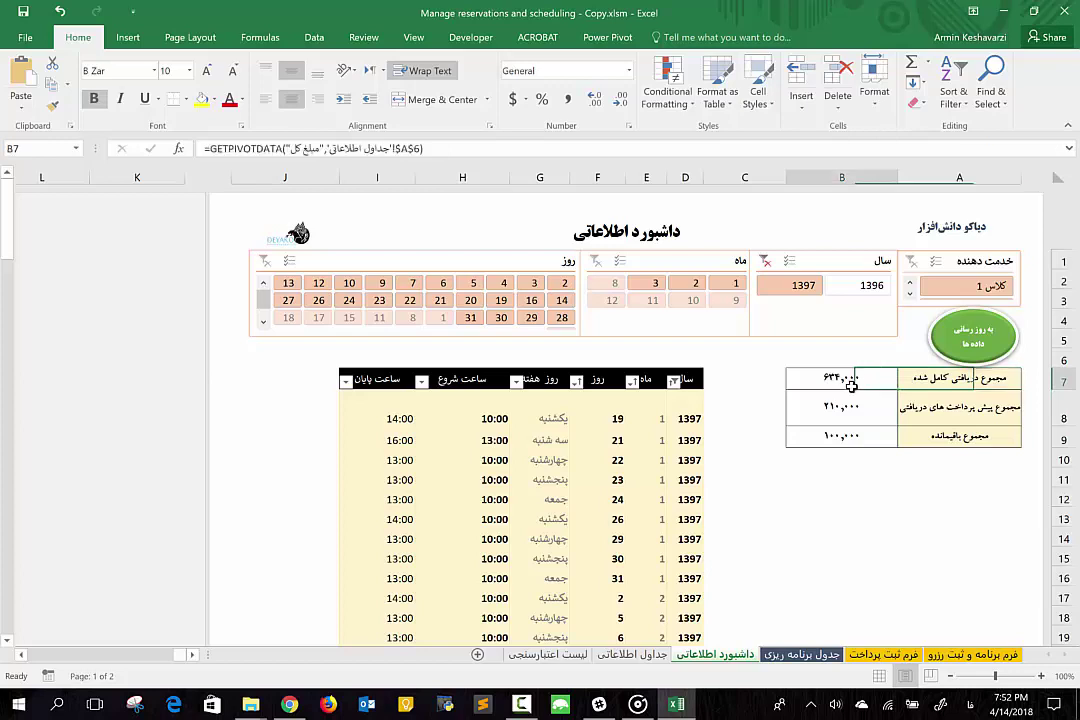
{"action": "left_click", "coordinate": [848, 413]}
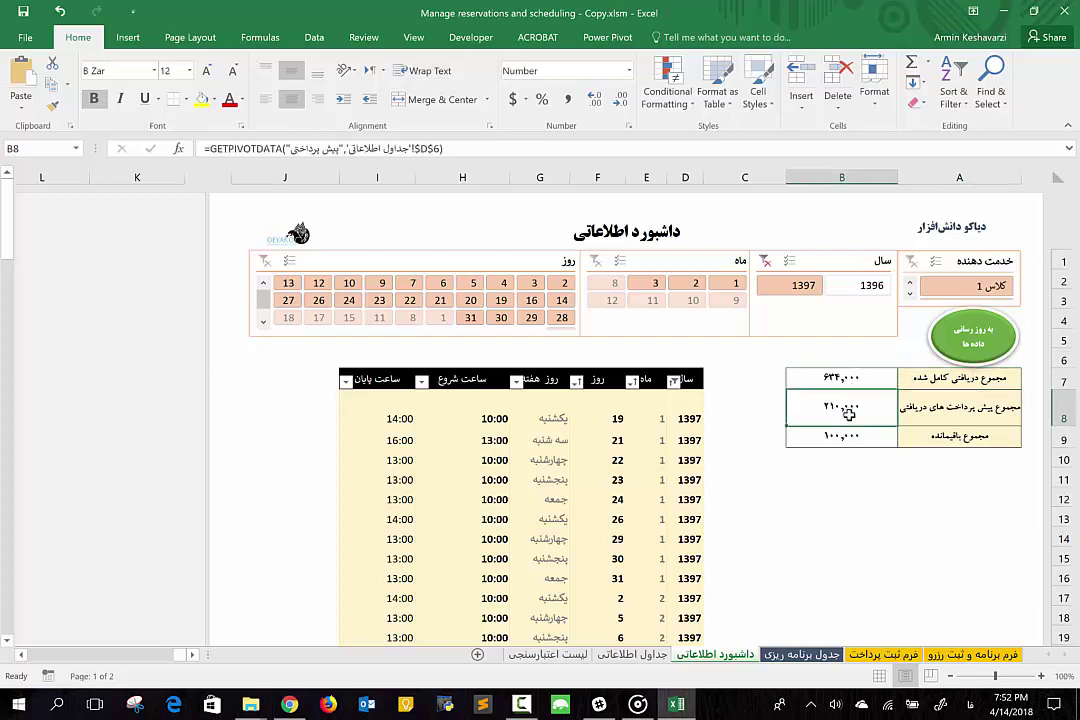
{"action": "left_click", "coordinate": [827, 437]}
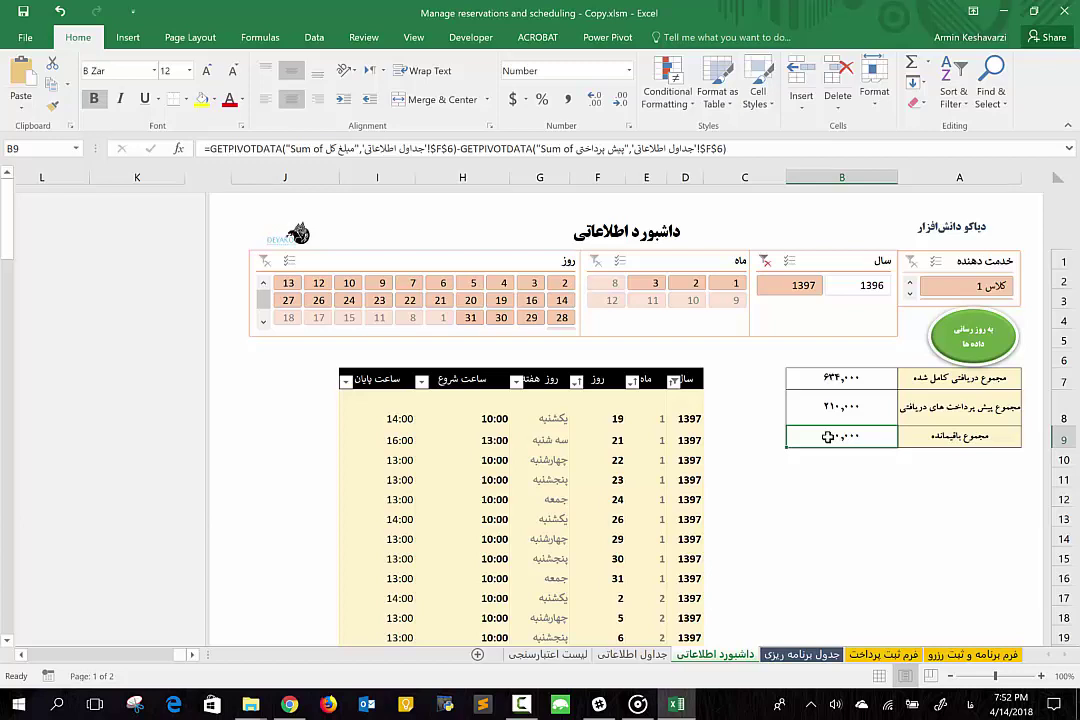
{"action": "scroll", "coordinate": [443, 476], "scroll_direction": "down", "scroll_amount": 2}
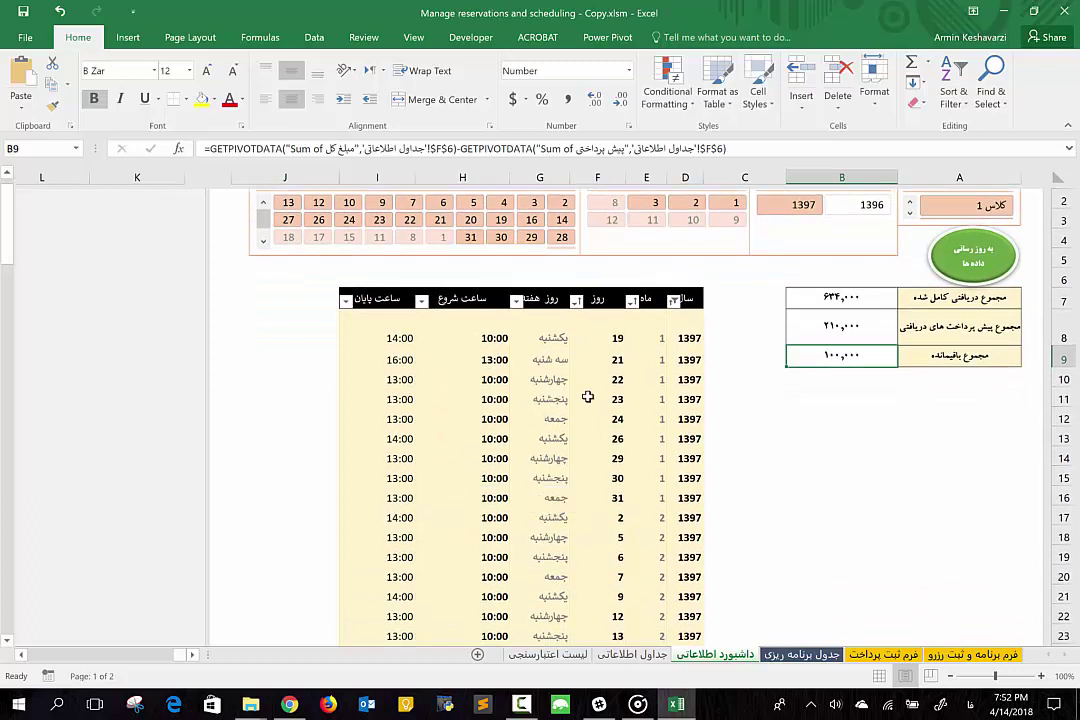
{"action": "scroll", "coordinate": [590, 390], "scroll_direction": "down", "scroll_amount": 2}
{"action": "scroll", "coordinate": [588, 396], "scroll_direction": "down", "scroll_amount": 1}
{"action": "scroll", "coordinate": [588, 396], "scroll_direction": "up", "scroll_amount": 1}
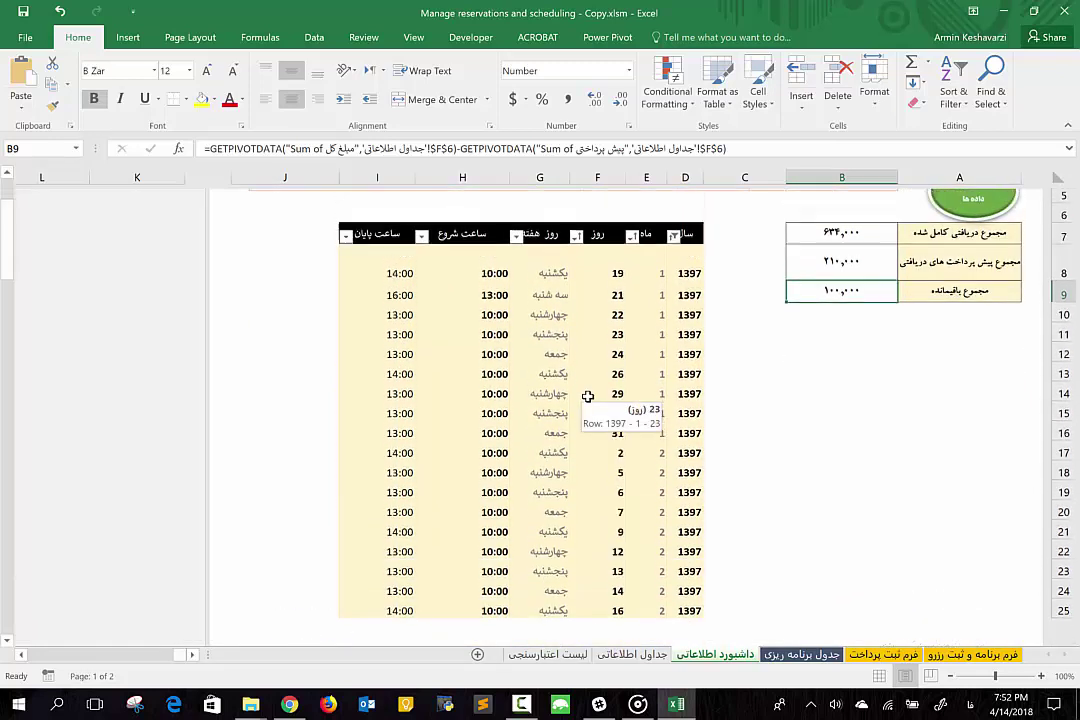
{"action": "scroll", "coordinate": [588, 396], "scroll_direction": "up", "scroll_amount": 2}
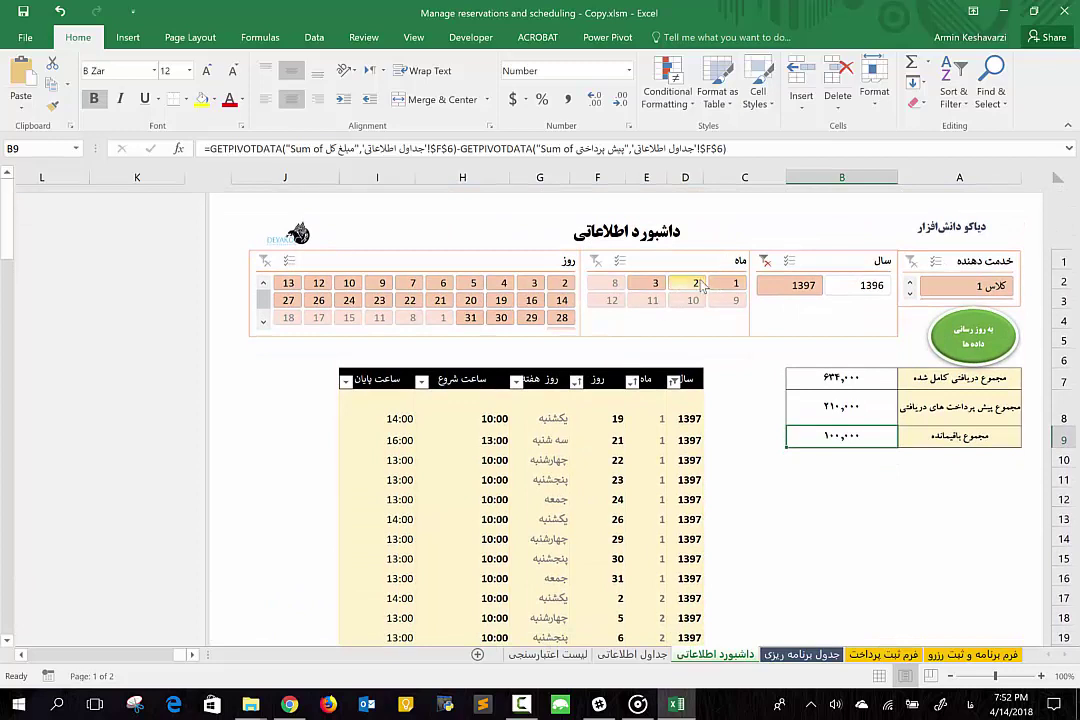
Filter the dashboard to month 2 and select a day entry in the pivot table
{"action": "left_click", "coordinate": [698, 284]}
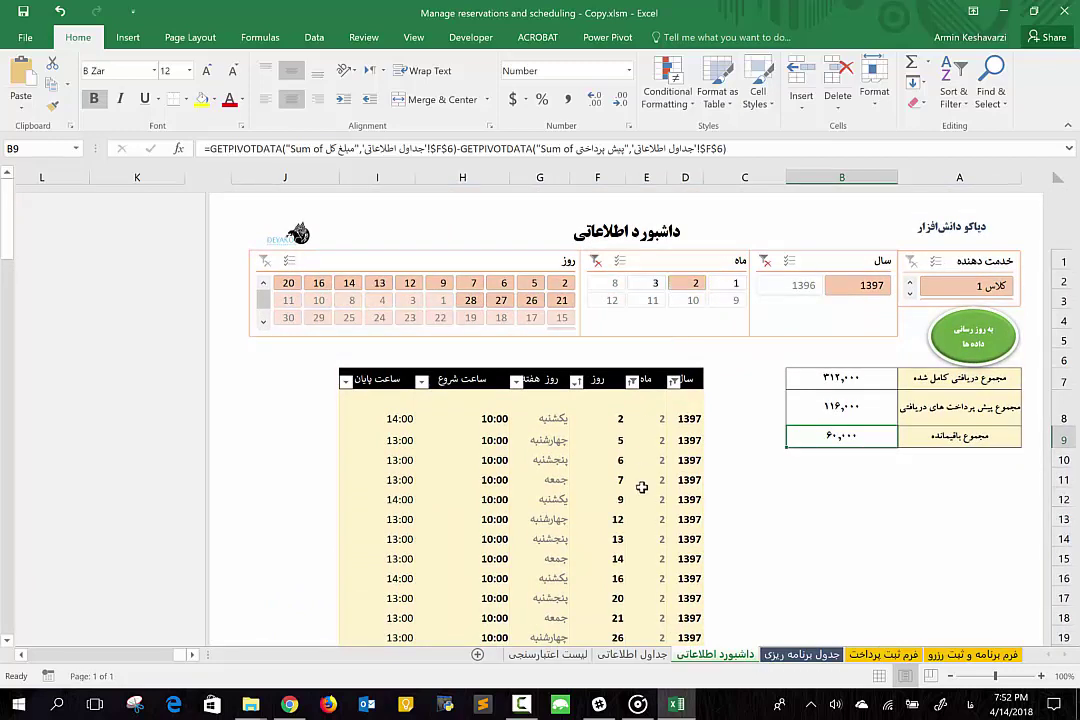
{"action": "scroll", "coordinate": [630, 415], "scroll_direction": "down", "scroll_amount": 2}
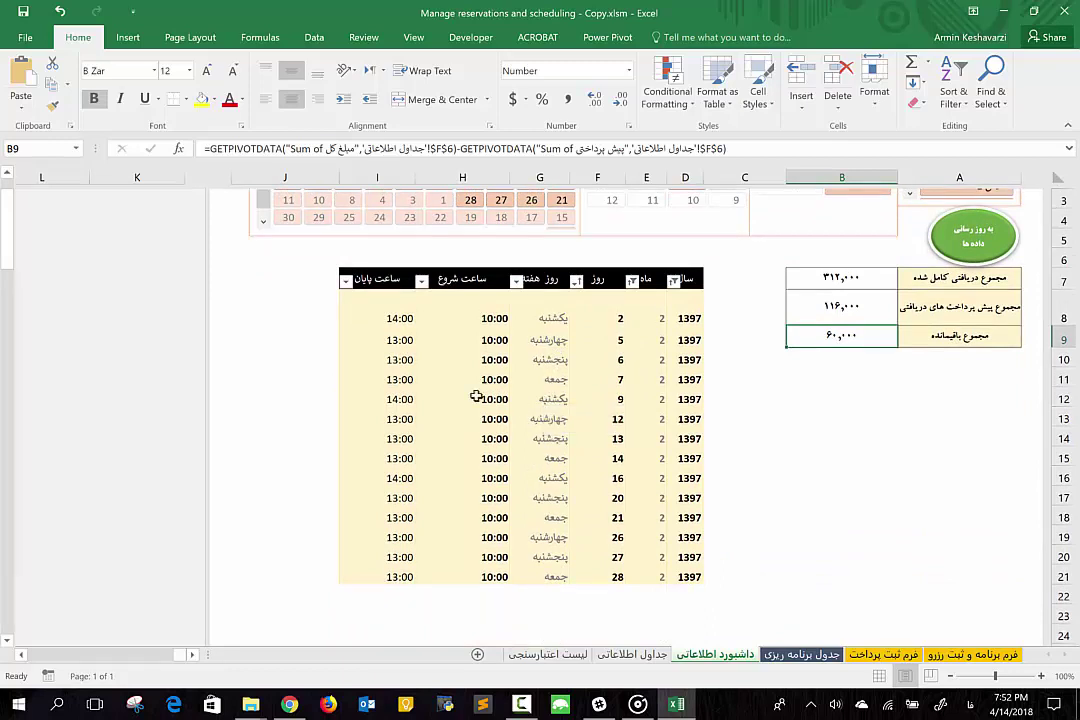
{"action": "left_click", "coordinate": [572, 417]}
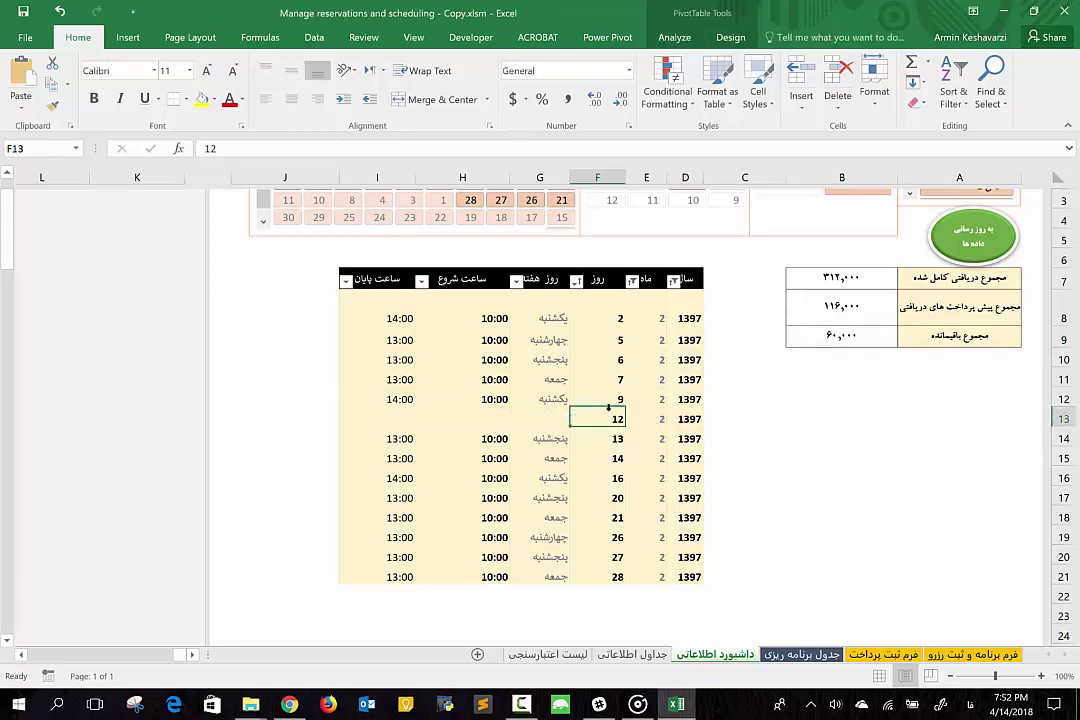
Review the day field settings and add the provider field to the pivot table
{"action": "double_click", "coordinate": [600, 279]}
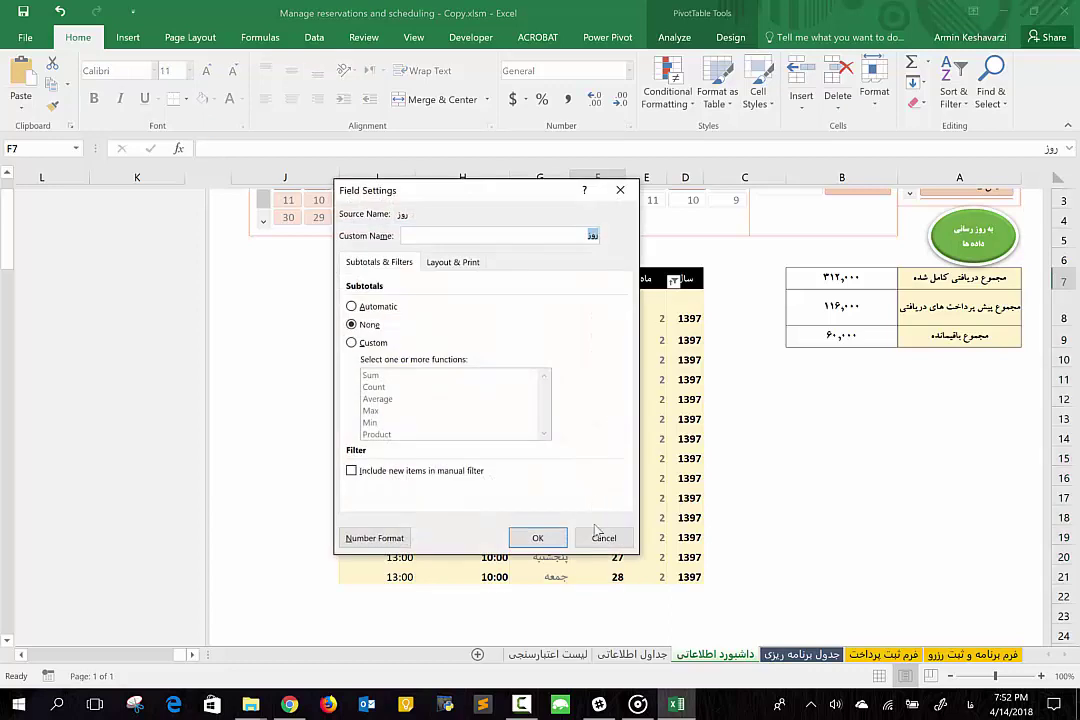
{"action": "left_click", "coordinate": [610, 537]}
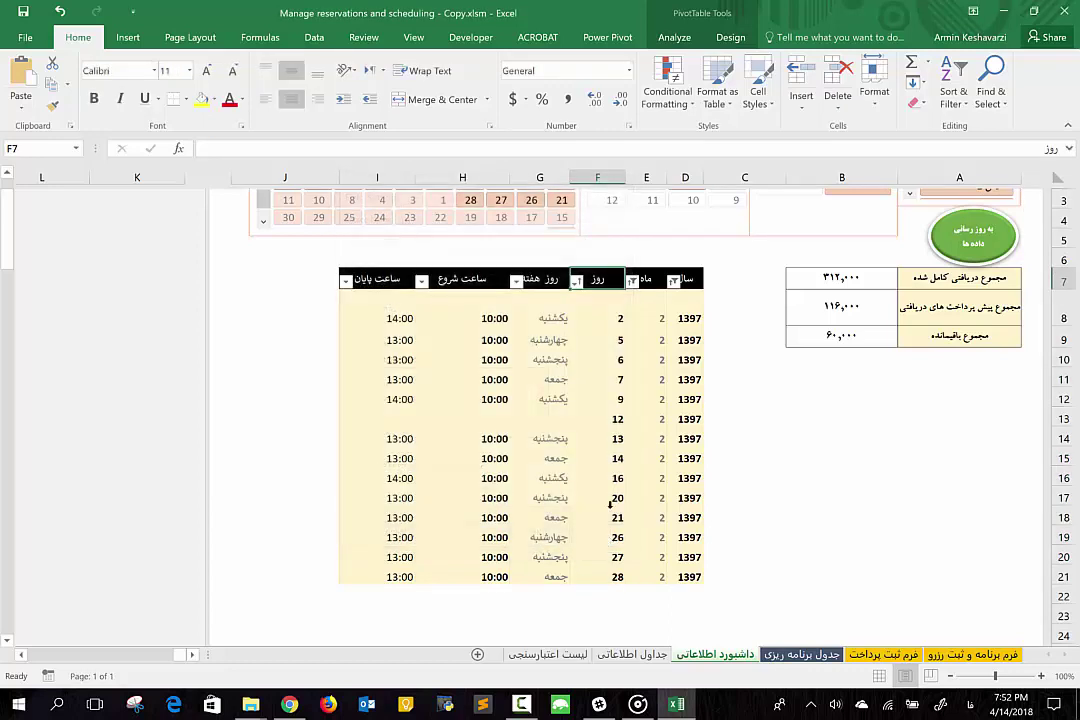
{"action": "left_click", "coordinate": [607, 313]}
{"action": "left_click", "coordinate": [668, 40]}
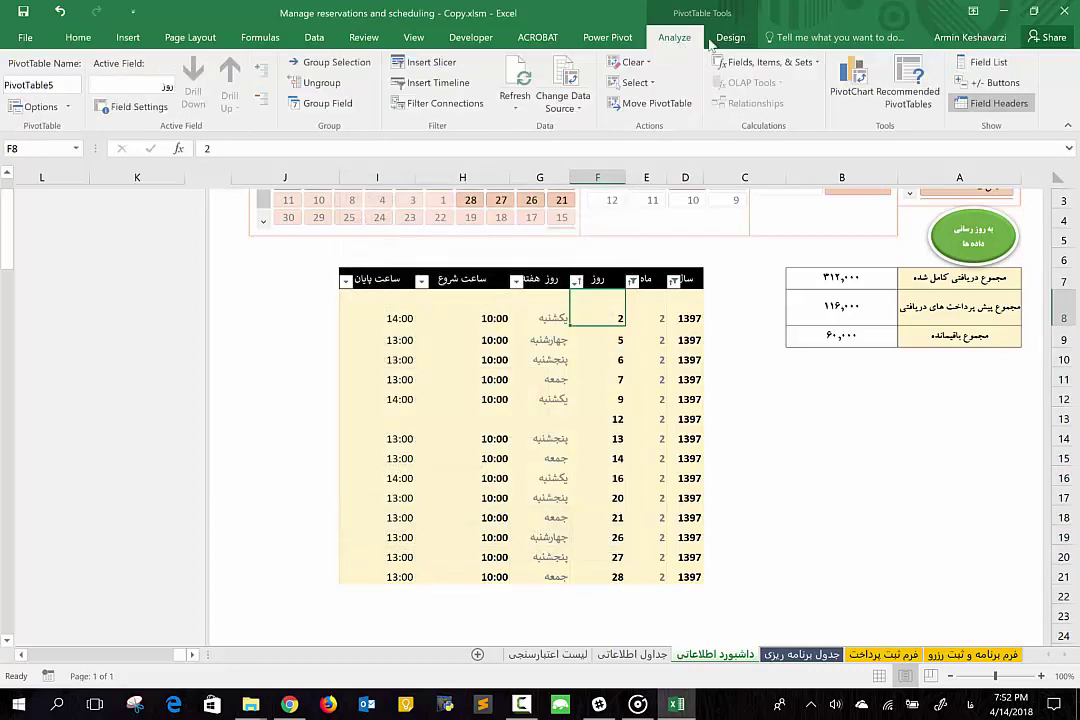
{"action": "left_click", "coordinate": [986, 63]}
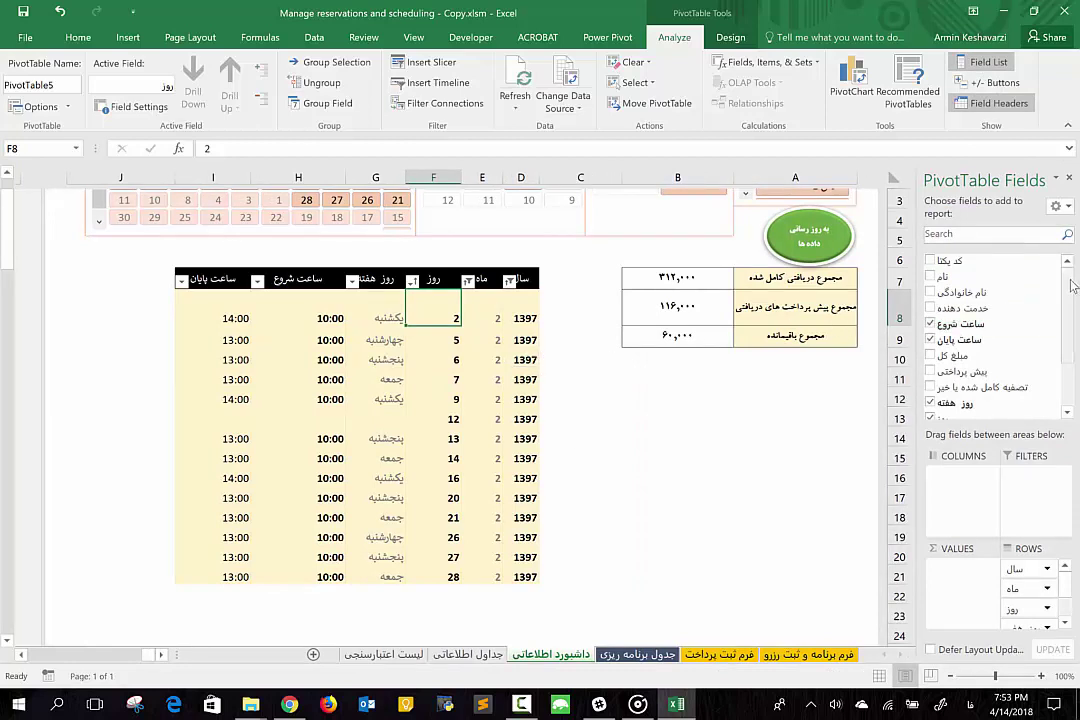
{"action": "mouse_move", "coordinate": [1069, 290]}
{"action": "left_mouse_down"}
{"action": "mouse_move", "coordinate": [1070, 330]}
{"action": "mouse_move", "coordinate": [1073, 289]}
{"action": "left_mouse_up"}
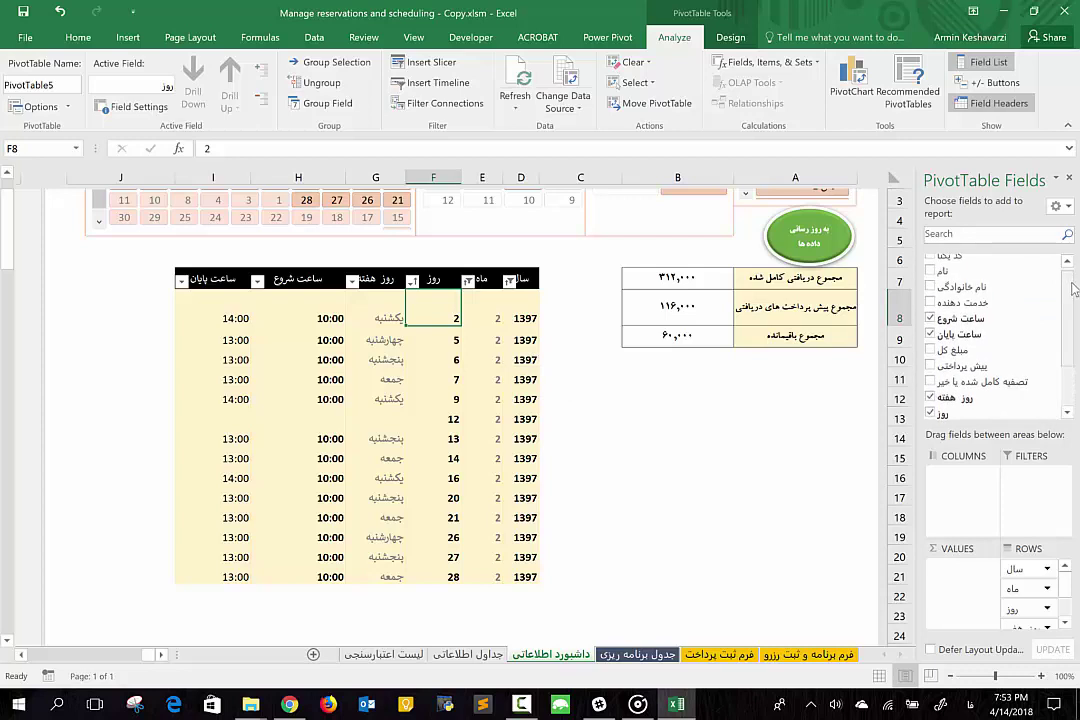
{"action": "left_click", "coordinate": [930, 302]}
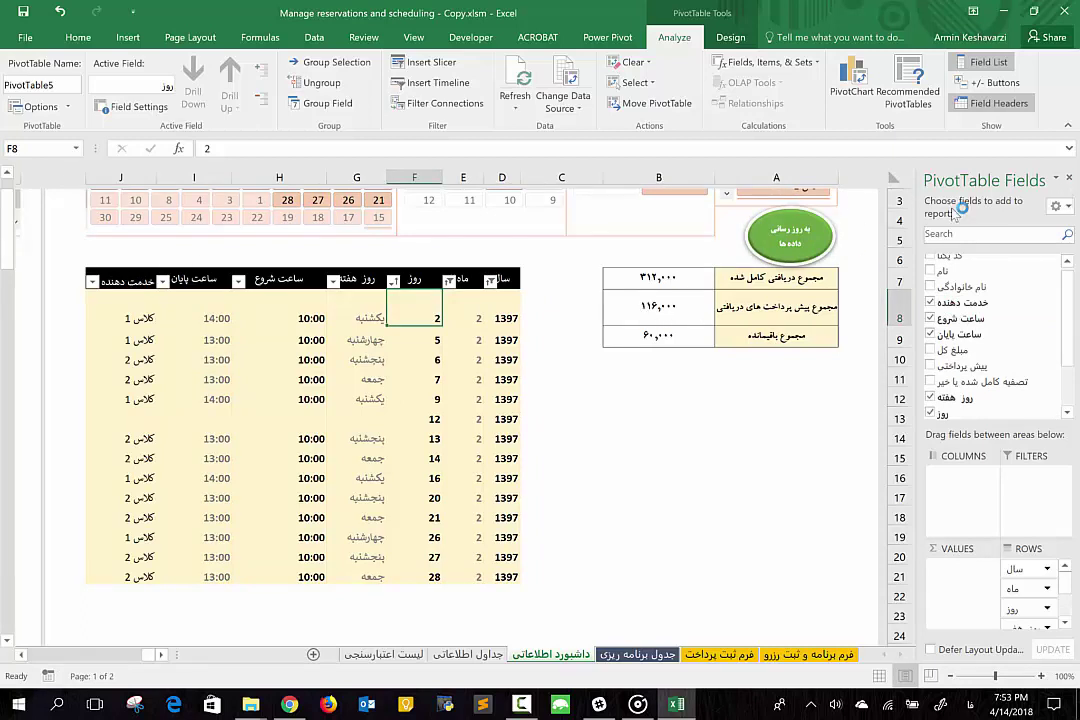
{"action": "left_click", "coordinate": [1069, 179]}
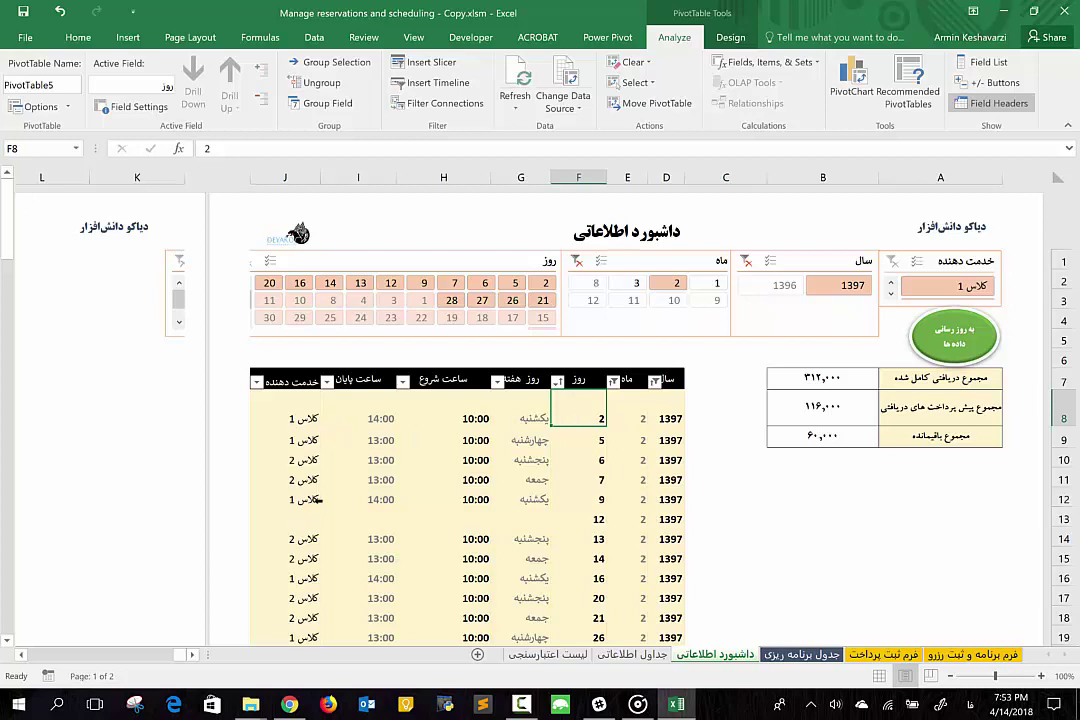
Widen column J so the dashboard fits on one printed page, then leave the pivot table
{"action": "scroll", "coordinate": [409, 528], "scroll_direction": "down", "scroll_amount": 1}
{"action": "scroll", "coordinate": [409, 528], "scroll_direction": "up", "scroll_amount": 1}
{"action": "left_click_drag", "start_coordinate": [207, 178], "coordinate": [235, 177]}
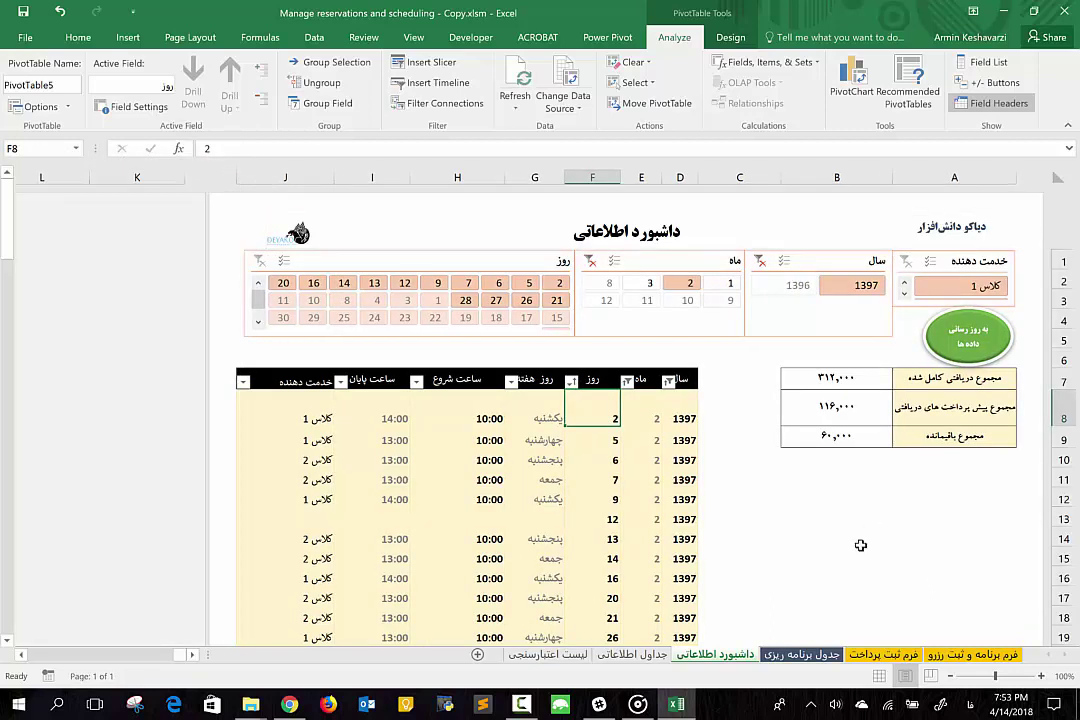
{"action": "left_click", "coordinate": [822, 500]}
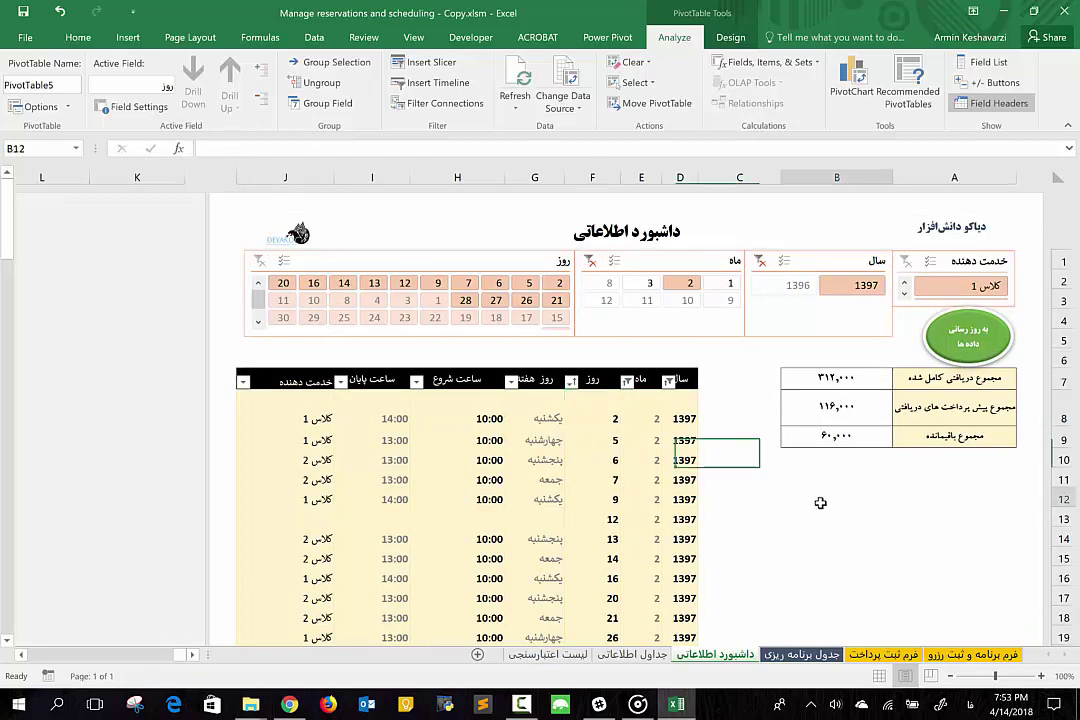
On the reservation form sheet, wipe all booking entries with the orange پاک سازی button
{"action": "left_click", "coordinate": [963, 654]}
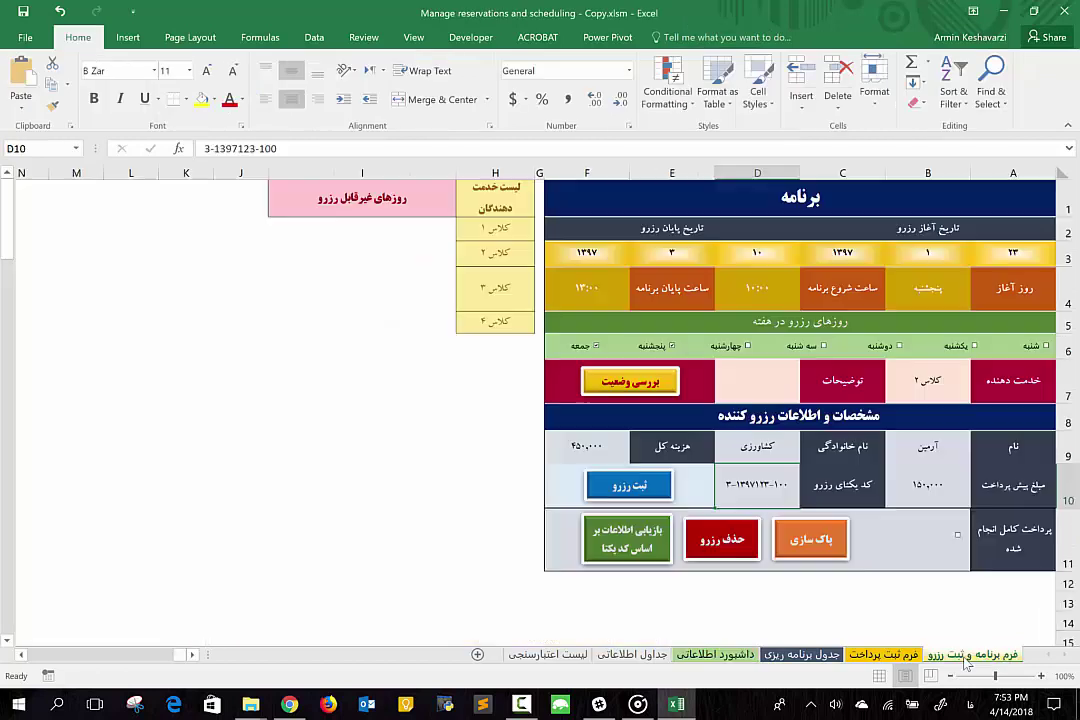
{"action": "left_click", "coordinate": [952, 379]}
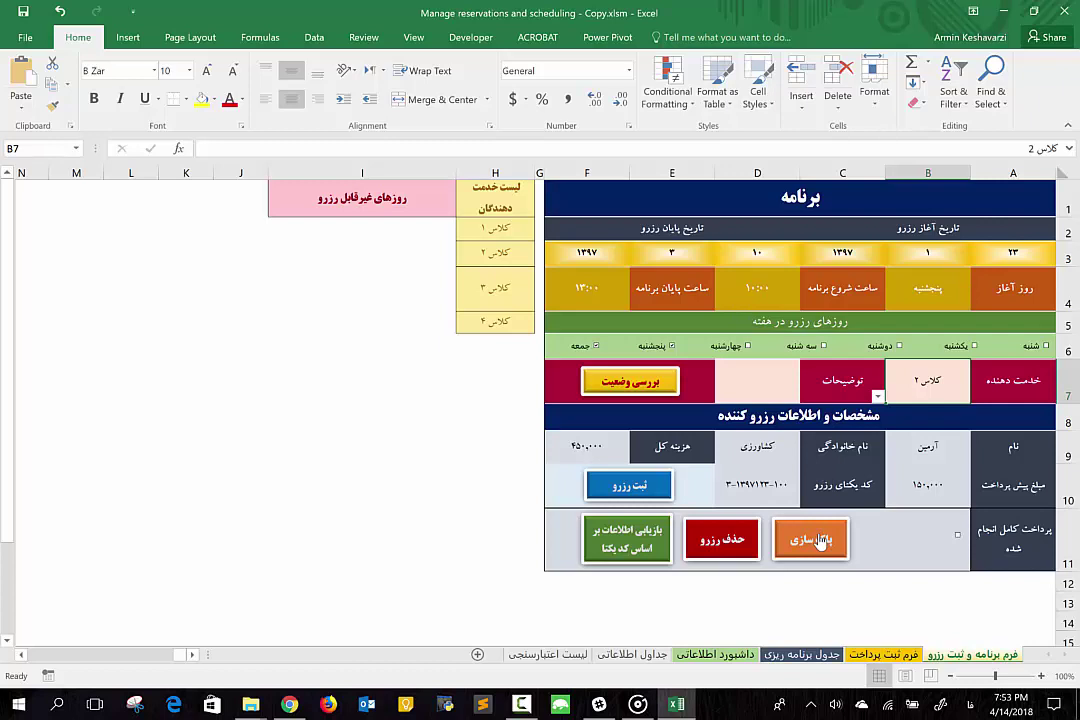
{"action": "left_click", "coordinate": [818, 540]}
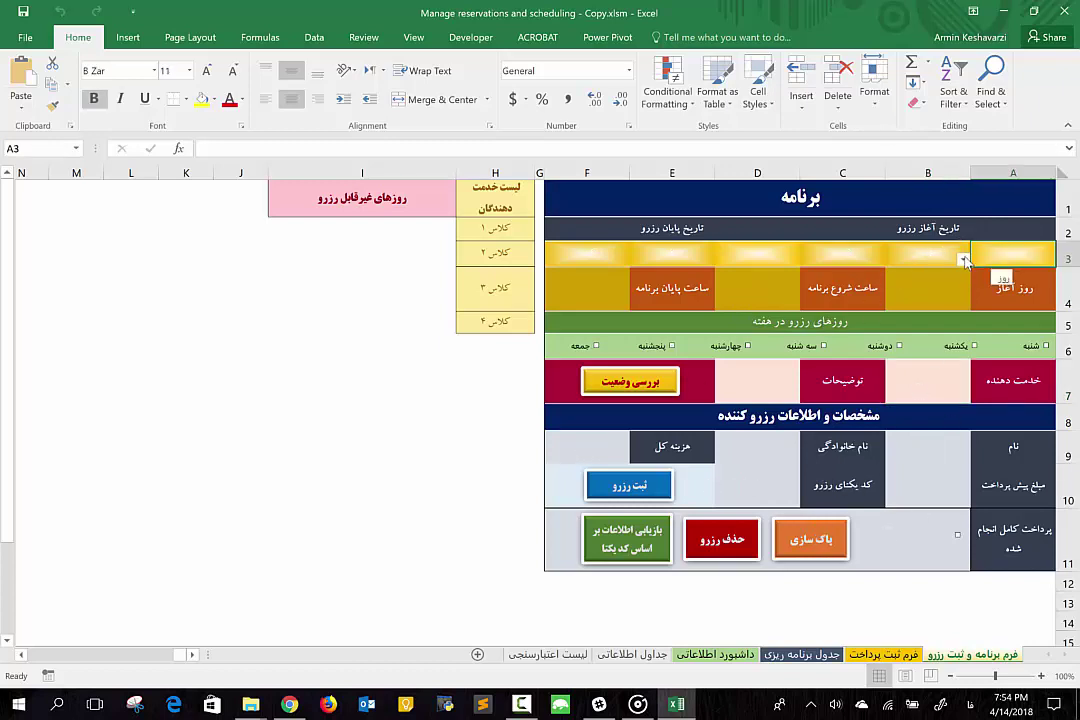
Enter start date 1/2/1397 and end date 1/3/1397 in A3:F3
{"action": "left_click", "coordinate": [963, 260]}
{"action": "type", "text": "۱"}
{"action": "left_click", "coordinate": [957, 256]}
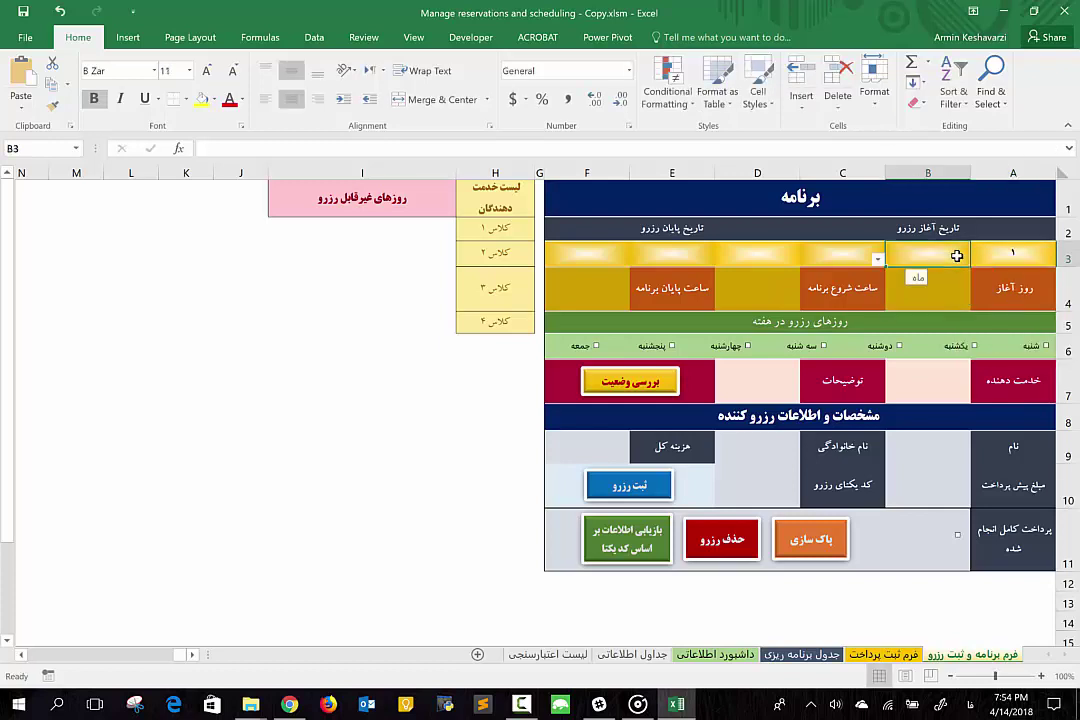
{"action": "type", "text": "2"}
{"action": "key", "text": "Tab"}
{"action": "type", "text": "1"}
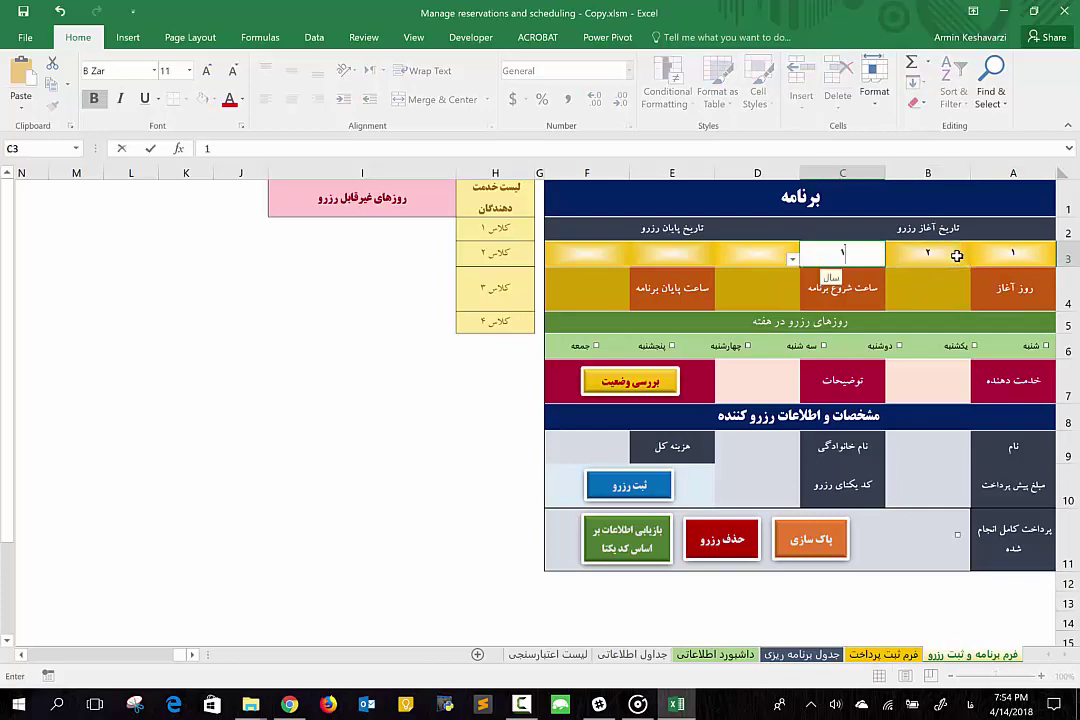
{"action": "type", "text": "7"}
{"action": "key", "text": "Tab"}
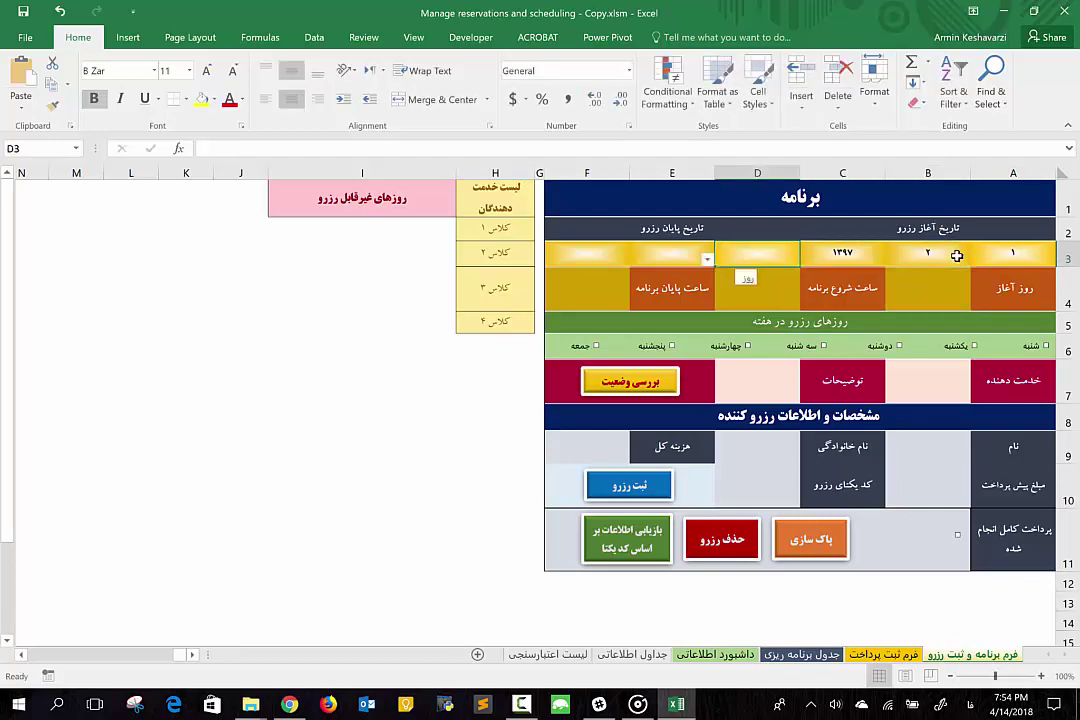
{"action": "type", "text": "1"}
{"action": "key", "text": "Tab"}
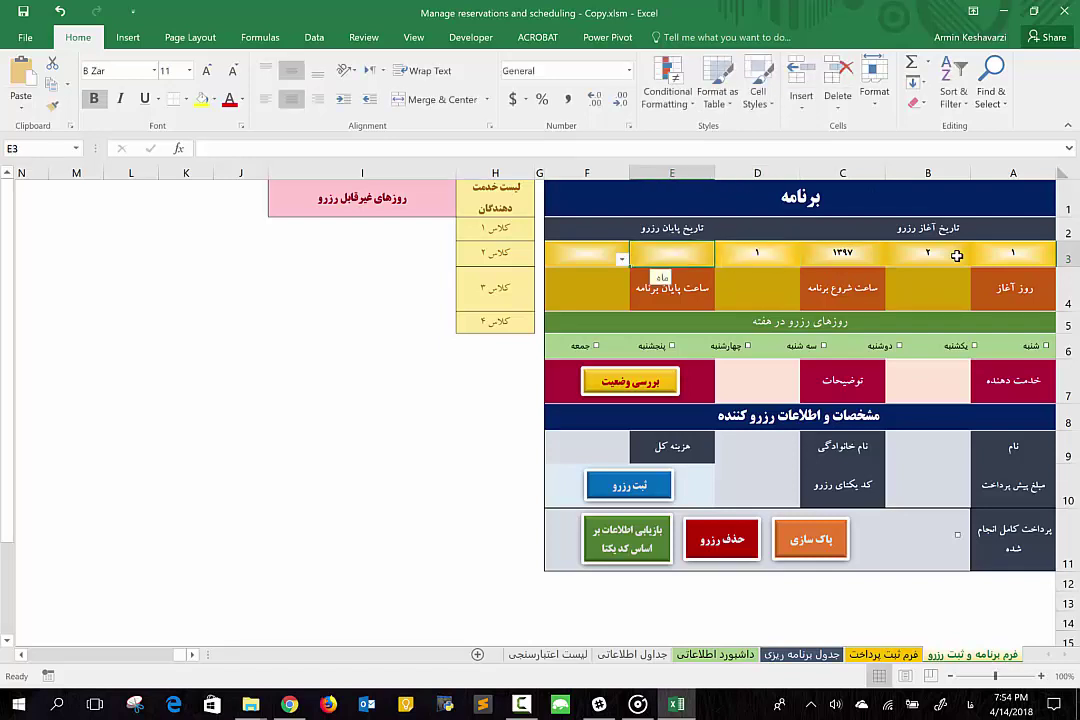
{"action": "type", "text": "3"}
{"action": "key", "text": "Tab"}
{"action": "type", "text": "13"}
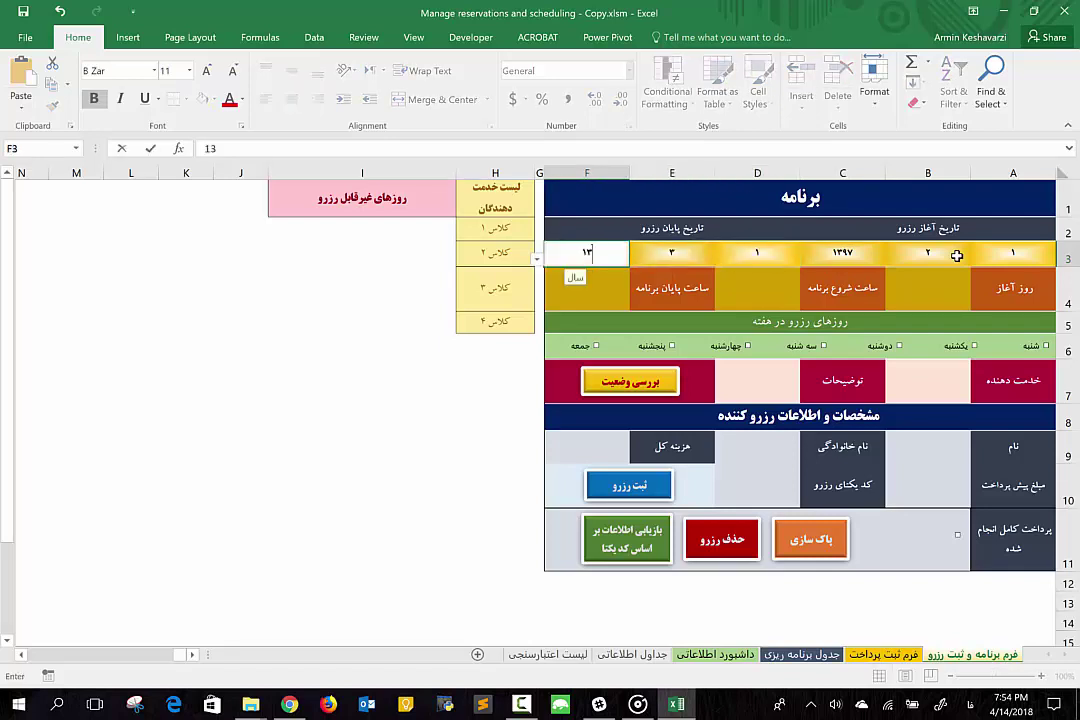
{"action": "type", "text": "97"}
{"action": "key", "text": "Return"}
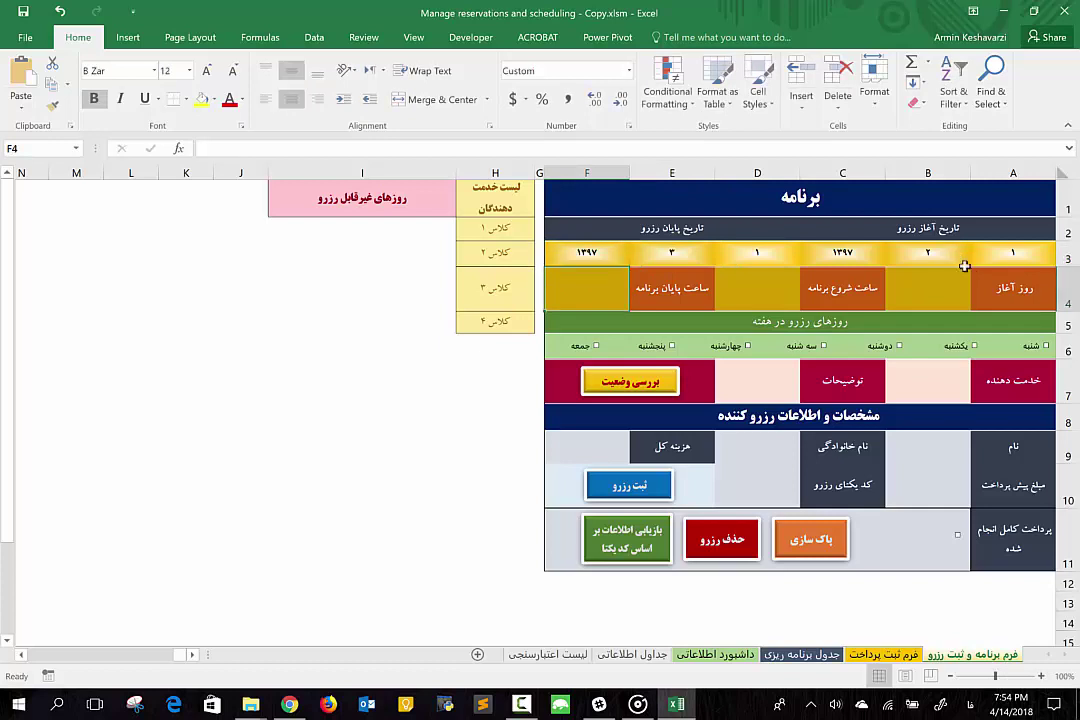
Choose Saturday as the start weekday and enter start time 10:00 plus an end time
{"action": "left_click", "coordinate": [900, 291]}
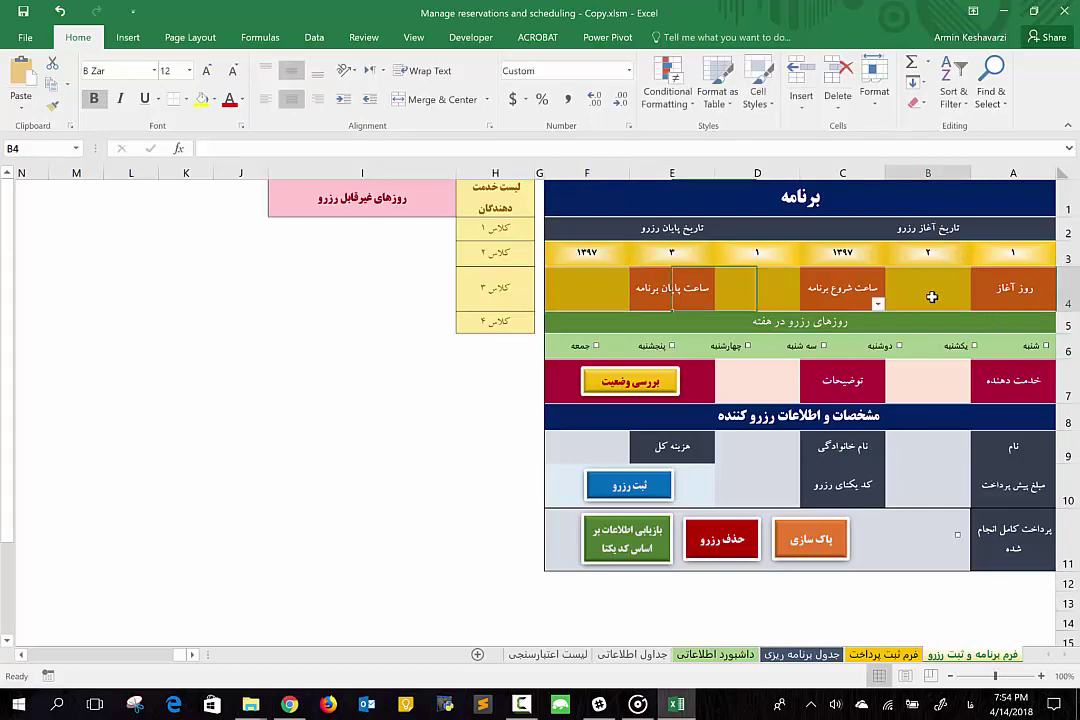
{"action": "left_click", "coordinate": [877, 305]}
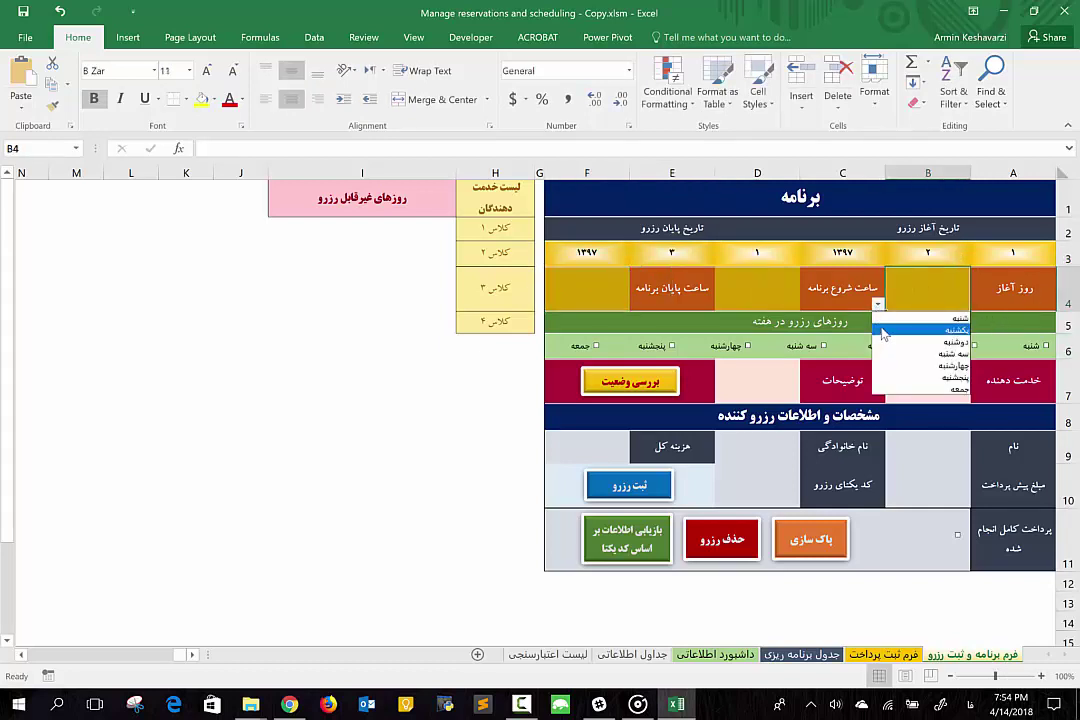
{"action": "left_click", "coordinate": [884, 318]}
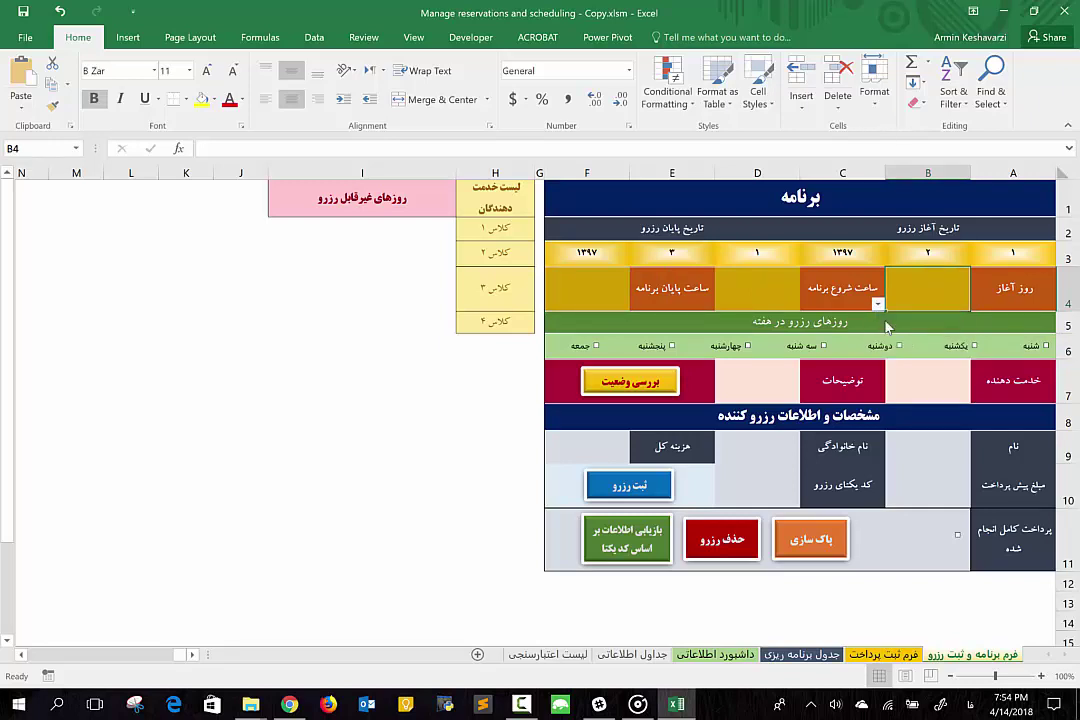
{"action": "left_click", "coordinate": [746, 294]}
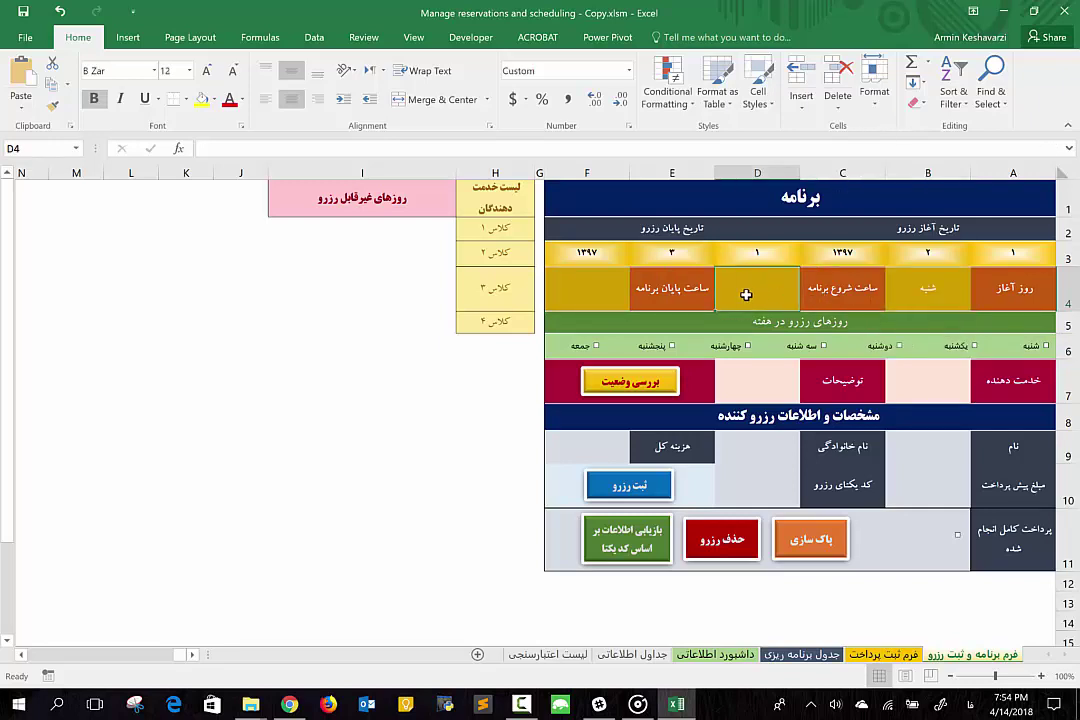
{"action": "type", "text": "10:00"}
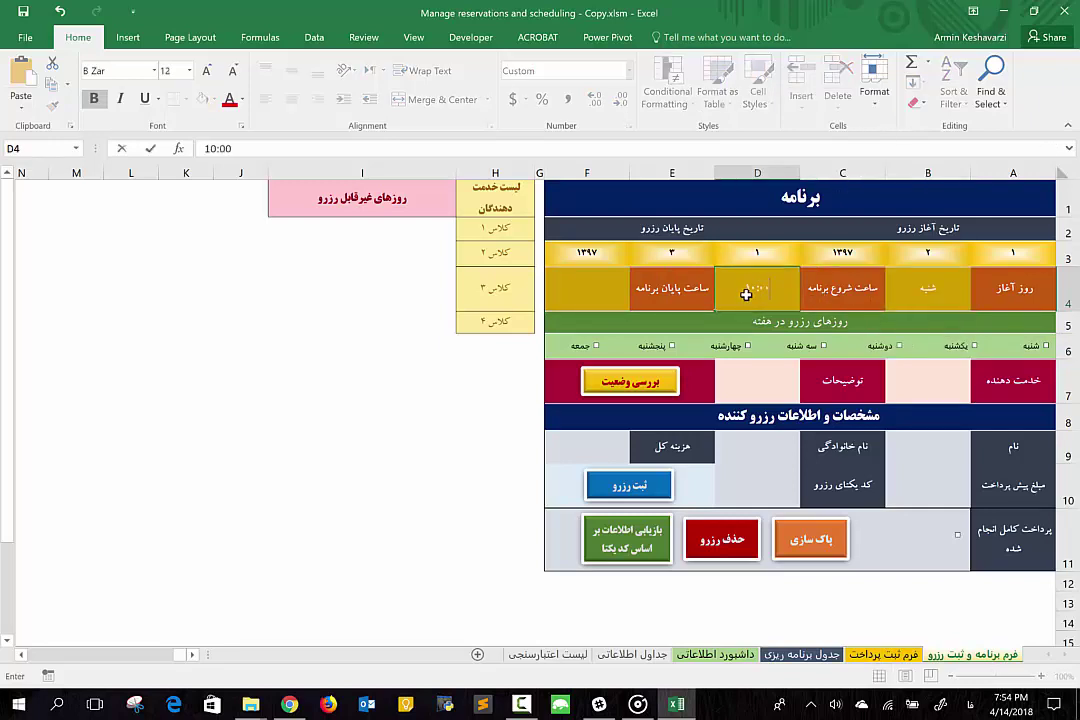
{"action": "left_click", "coordinate": [605, 288]}
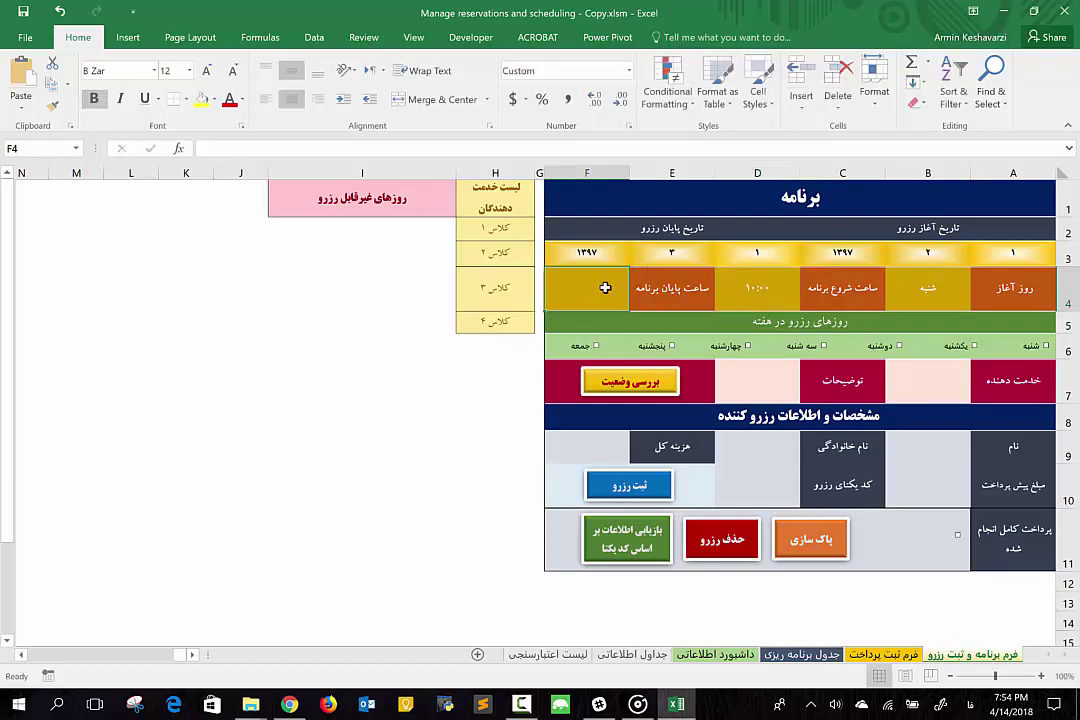
{"action": "type", "text": "13"}
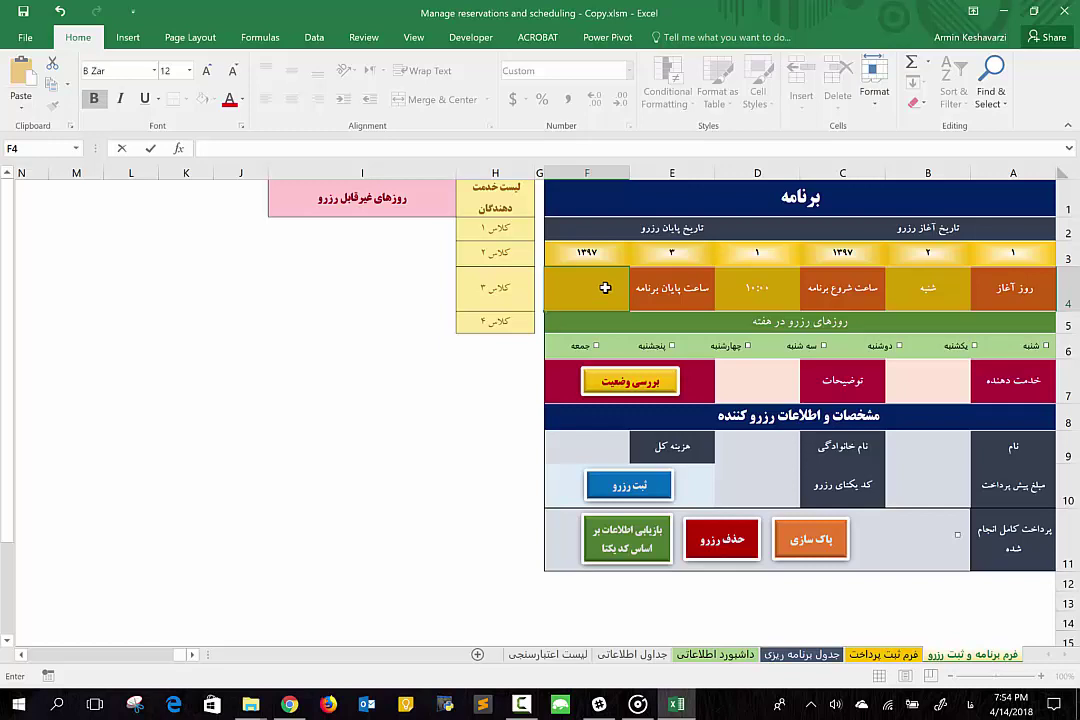
{"action": "key", "text": "Return"}
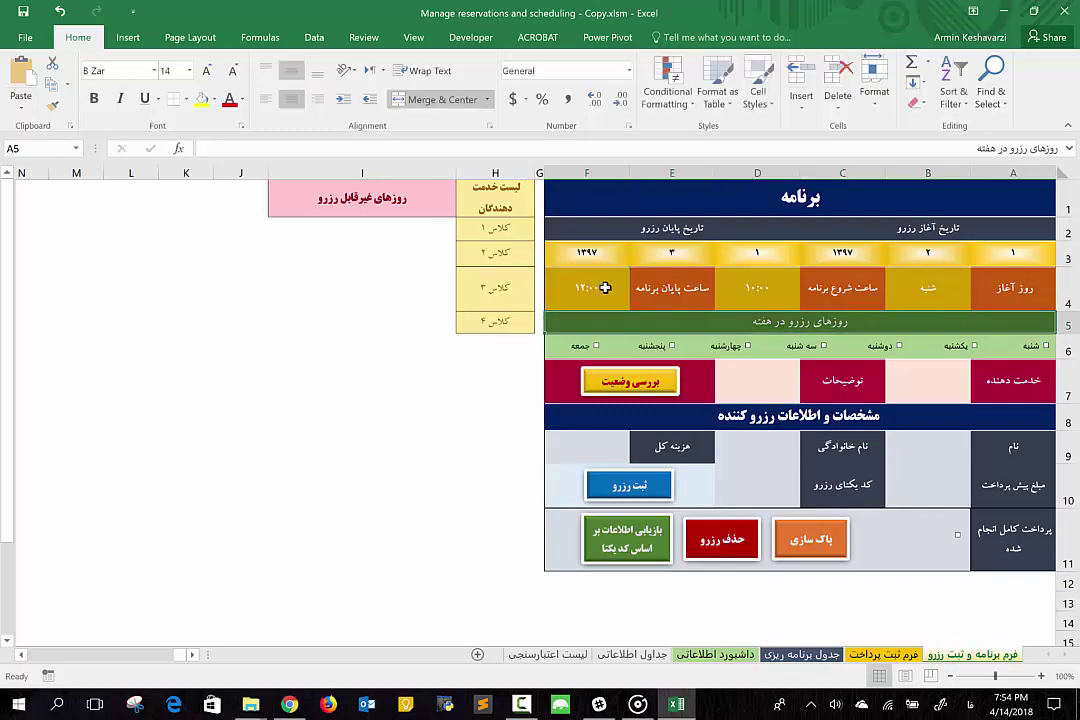
Tick Saturday, pick کلاس 1 as provider, and run the availability check showing 5 sessions
{"action": "left_click", "coordinate": [922, 302]}
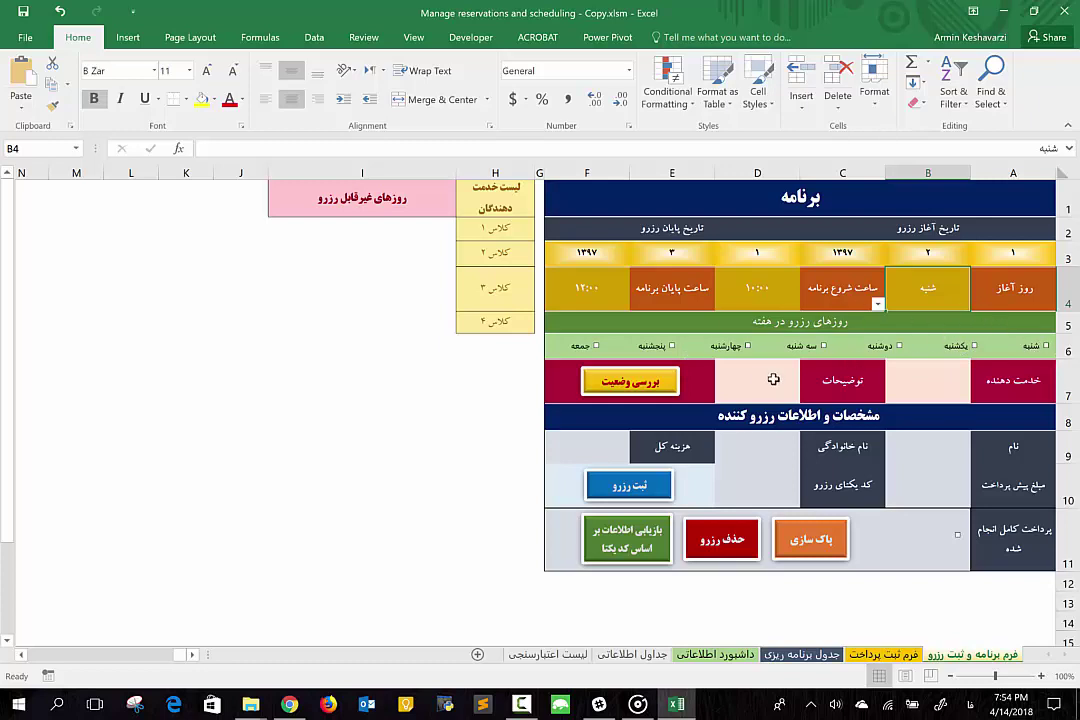
{"action": "left_click", "coordinate": [1045, 347]}
{"action": "left_click", "coordinate": [925, 385]}
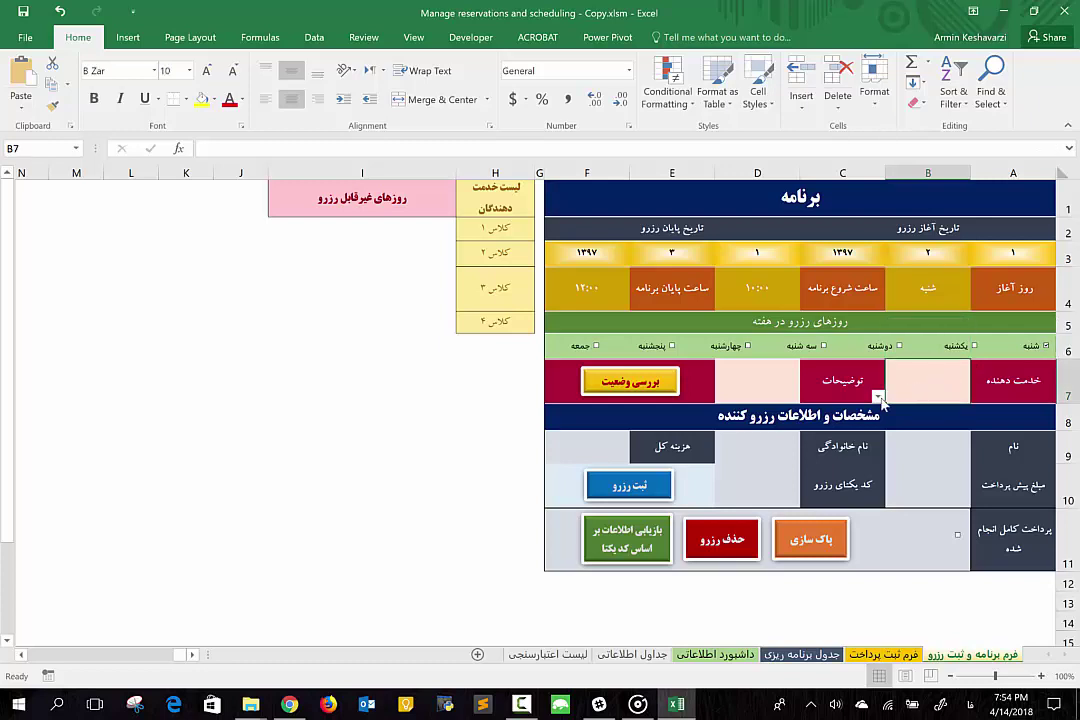
{"action": "left_click", "coordinate": [878, 396]}
{"action": "left_click", "coordinate": [878, 411]}
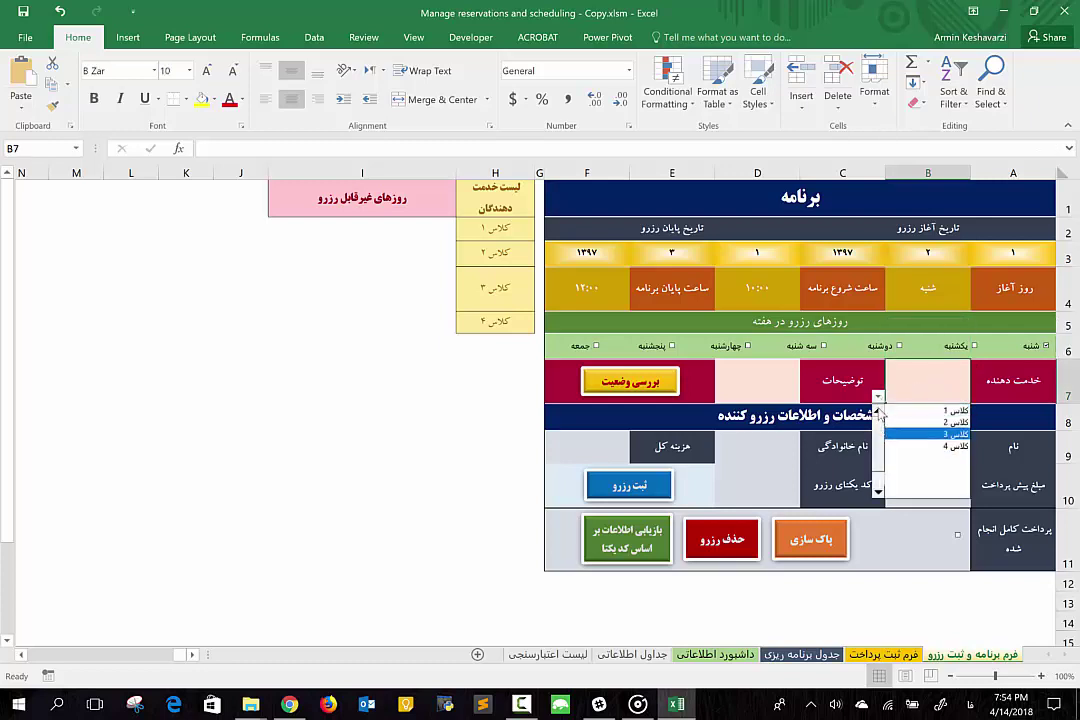
{"action": "left_click", "coordinate": [930, 411]}
{"action": "left_click", "coordinate": [755, 394]}
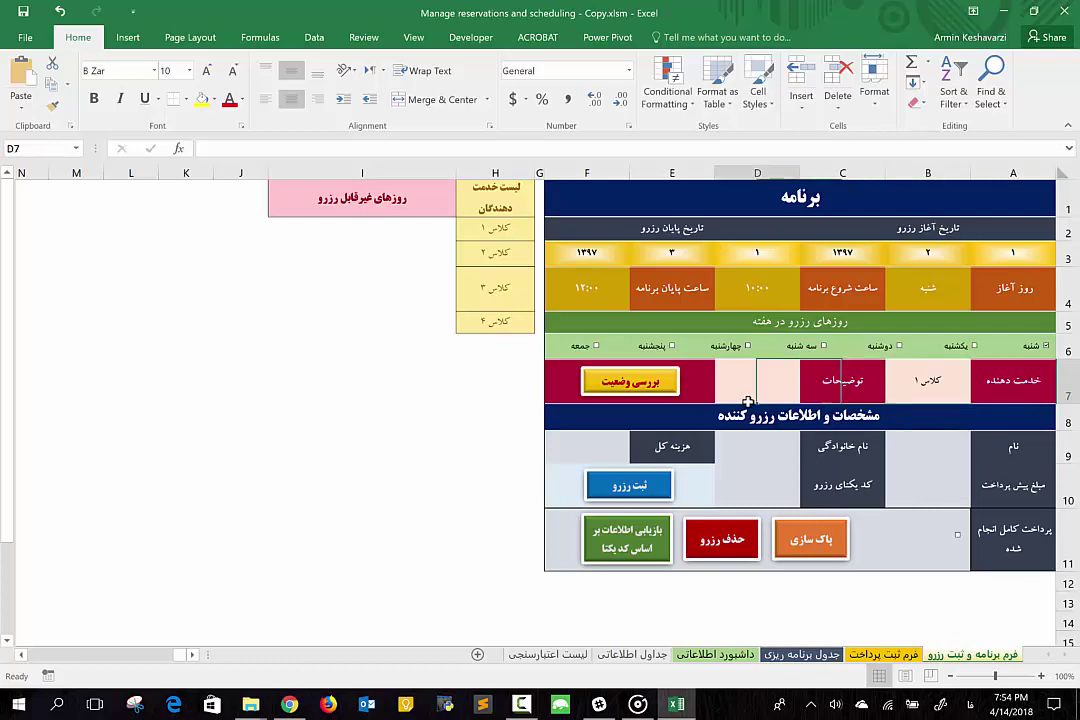
{"action": "left_click", "coordinate": [645, 382]}
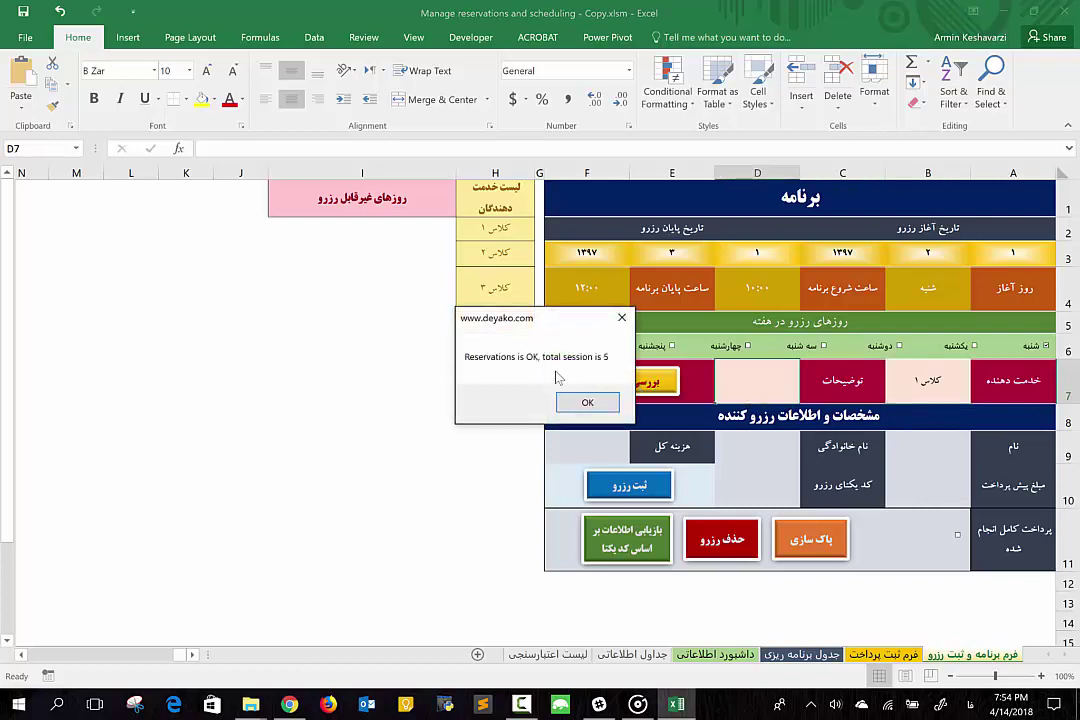
{"action": "left_click", "coordinate": [580, 403]}
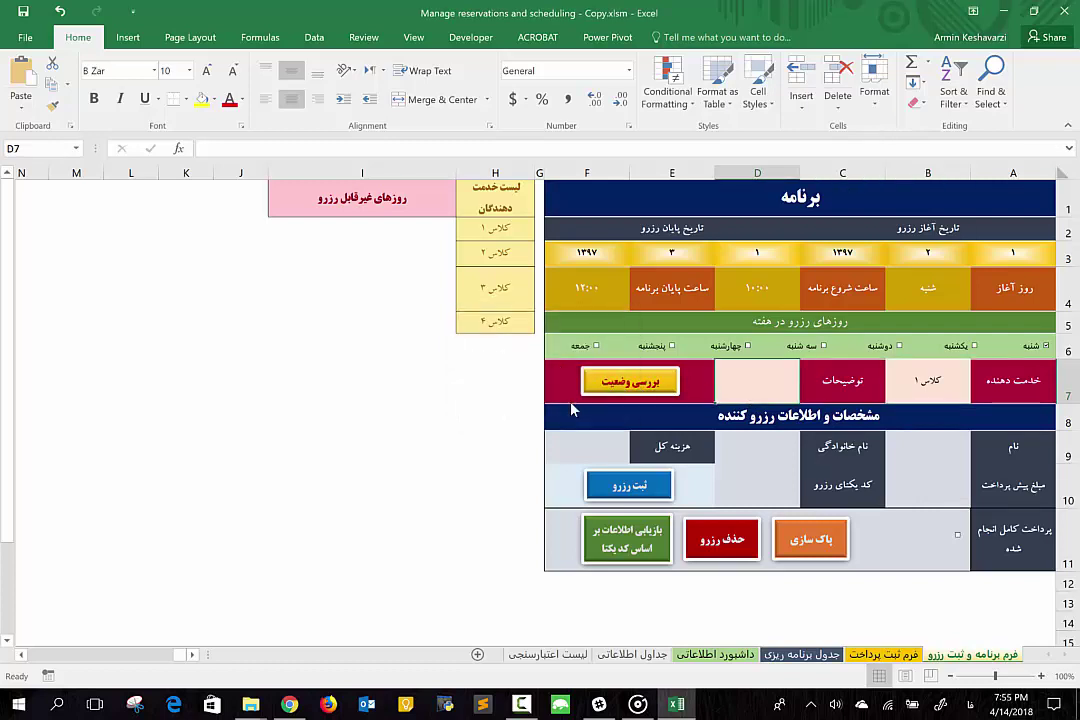
Change the start weekday to یکشنبه and recheck availability, now showing 9 sessions
{"action": "left_click", "coordinate": [907, 297]}
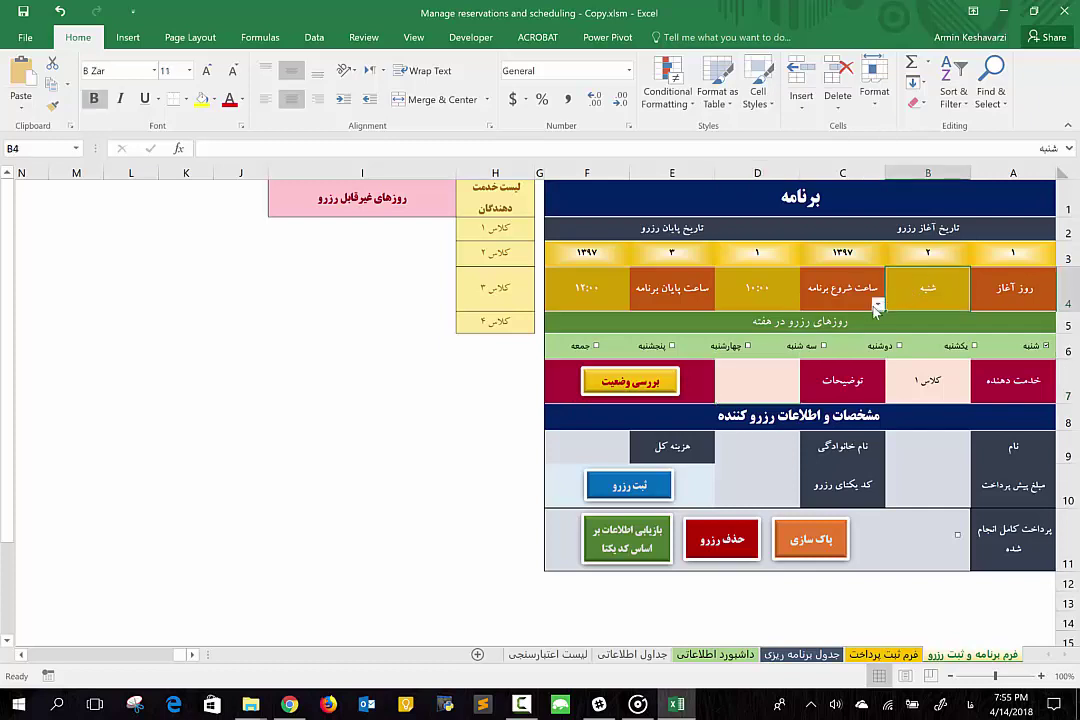
{"action": "left_click", "coordinate": [877, 304]}
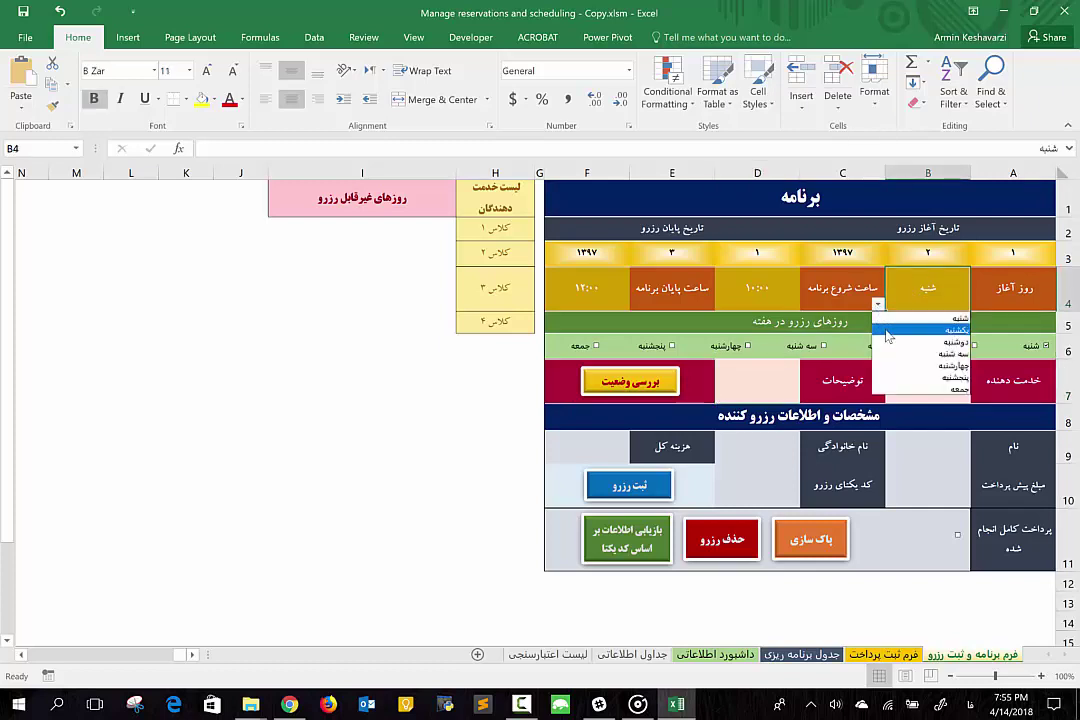
{"action": "left_click", "coordinate": [886, 337]}
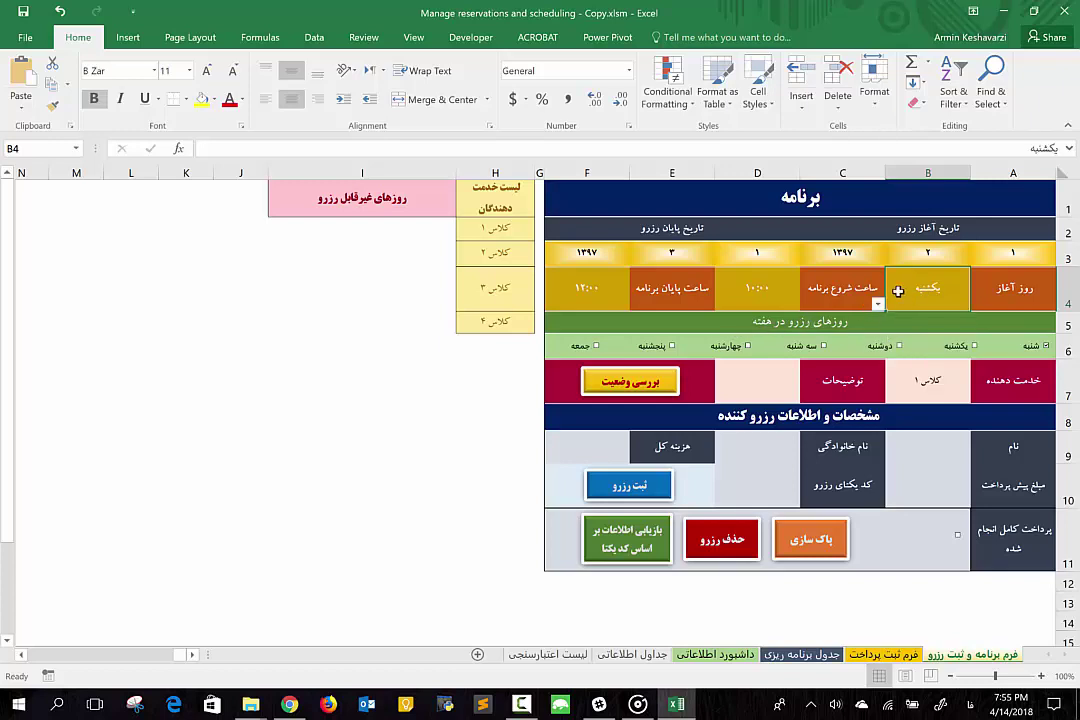
{"action": "left_click", "coordinate": [647, 390]}
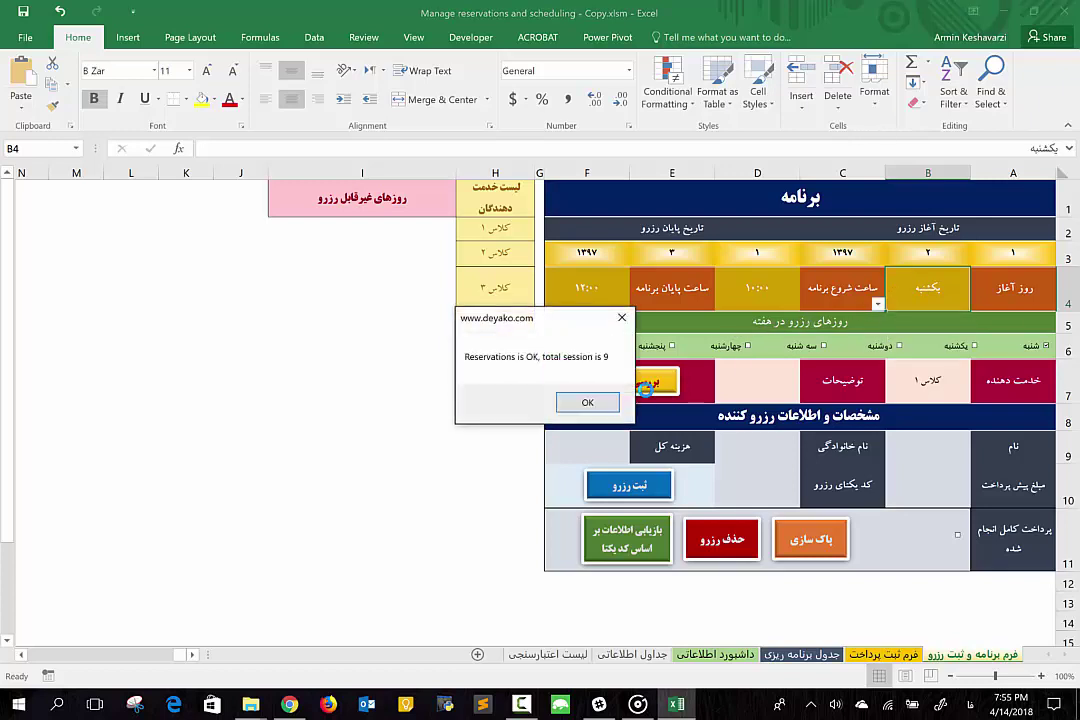
{"action": "left_click", "coordinate": [581, 411]}
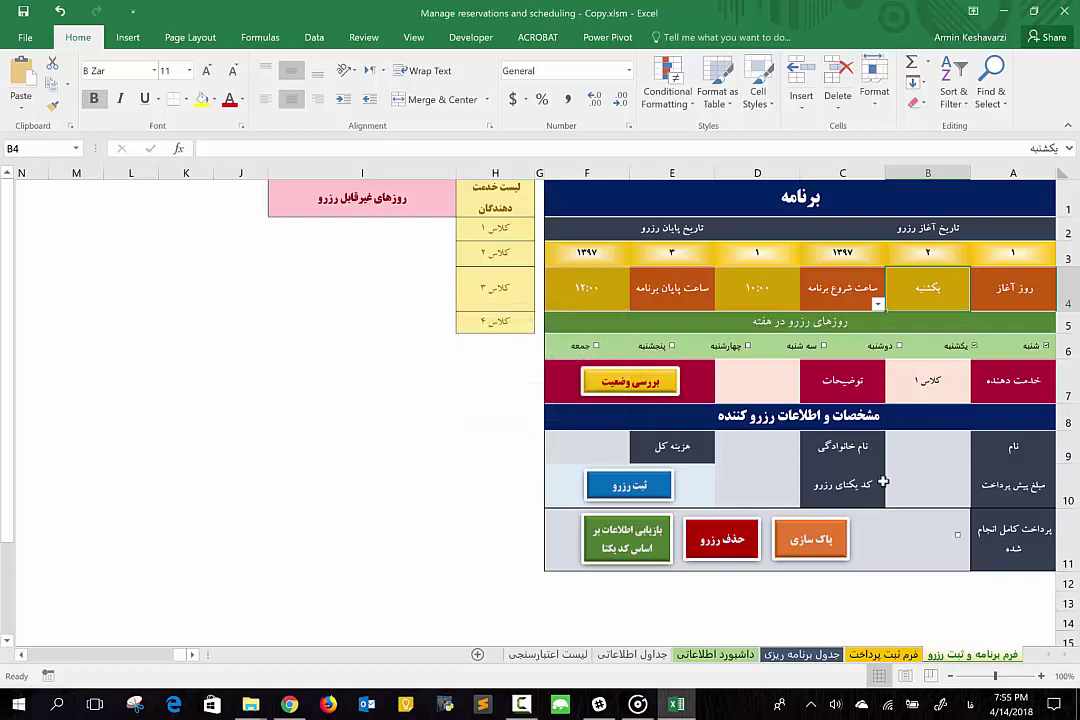
Look over the dashboard's day values, then return to the فرم برنامه و ثبت رزرو sheet
{"action": "left_click", "coordinate": [724, 655]}
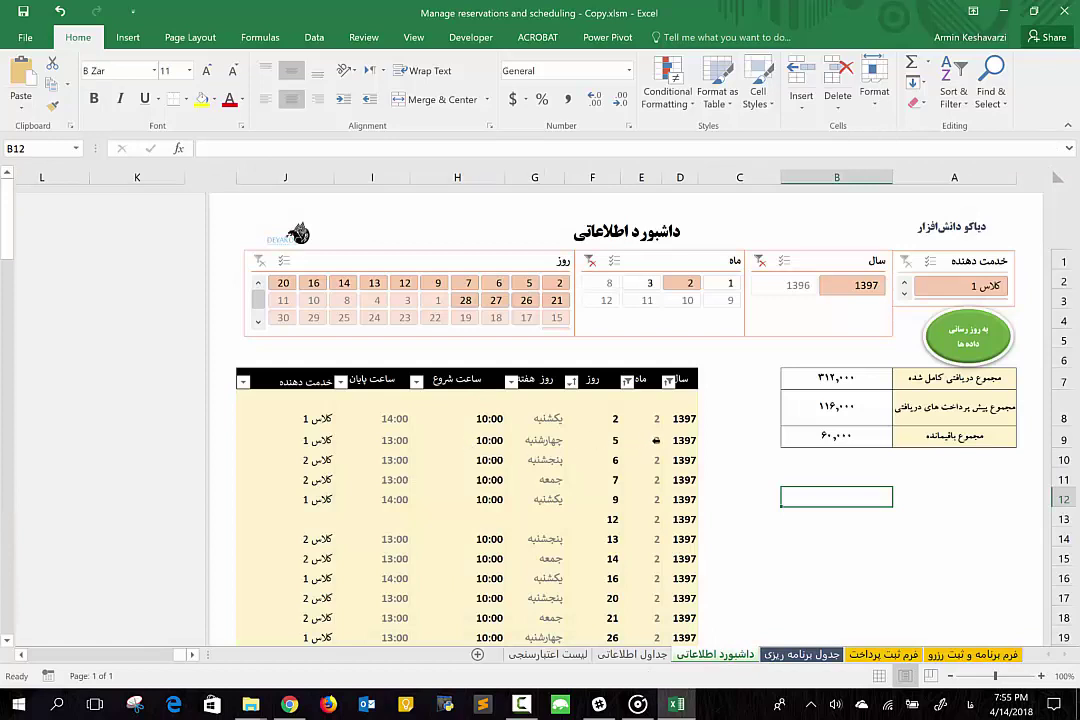
{"action": "scroll", "coordinate": [657, 441], "scroll_direction": "down", "scroll_amount": 2}
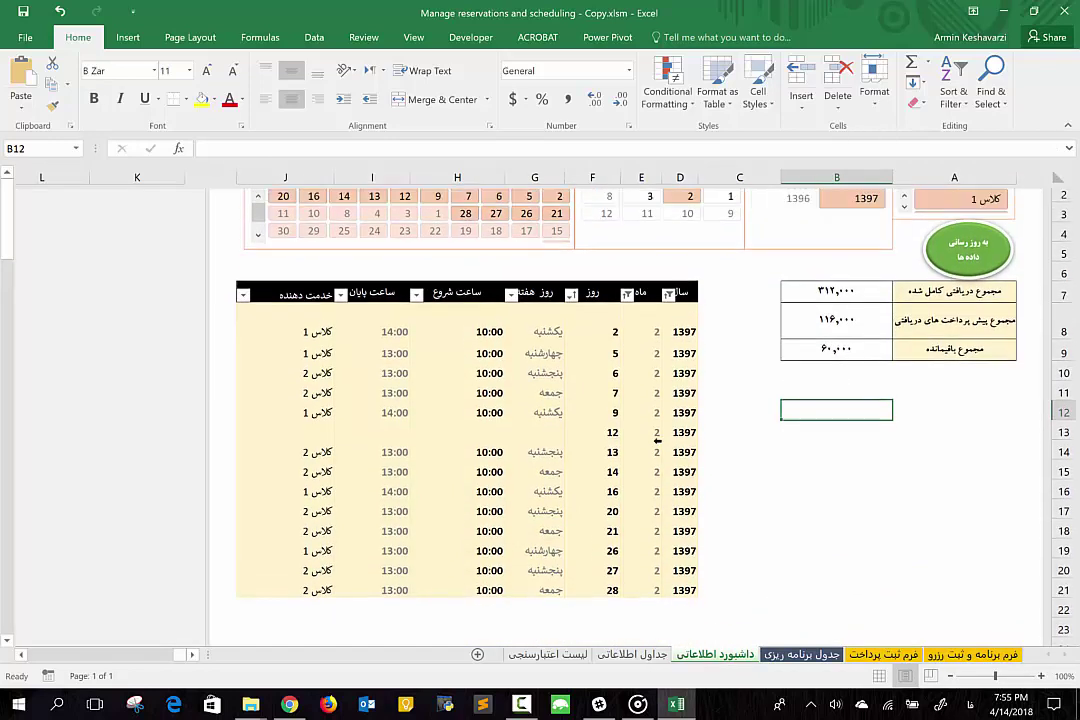
{"action": "scroll", "coordinate": [650, 420], "scroll_direction": "up", "scroll_amount": 2}
{"action": "left_click", "coordinate": [595, 419]}
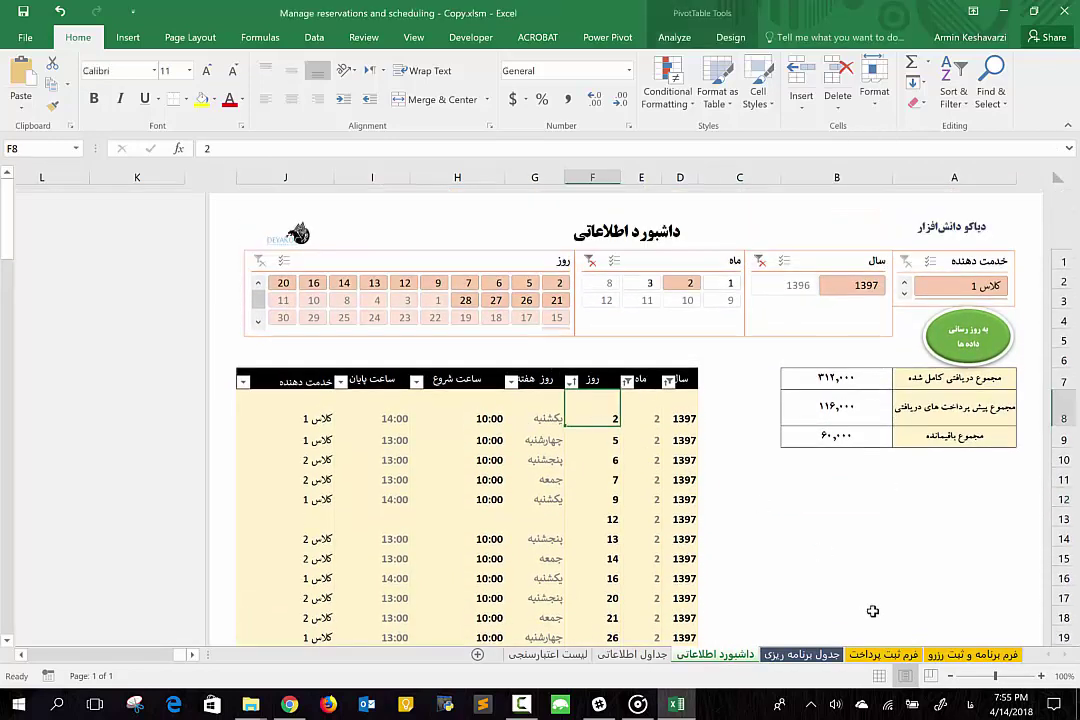
{"action": "left_click", "coordinate": [946, 655]}
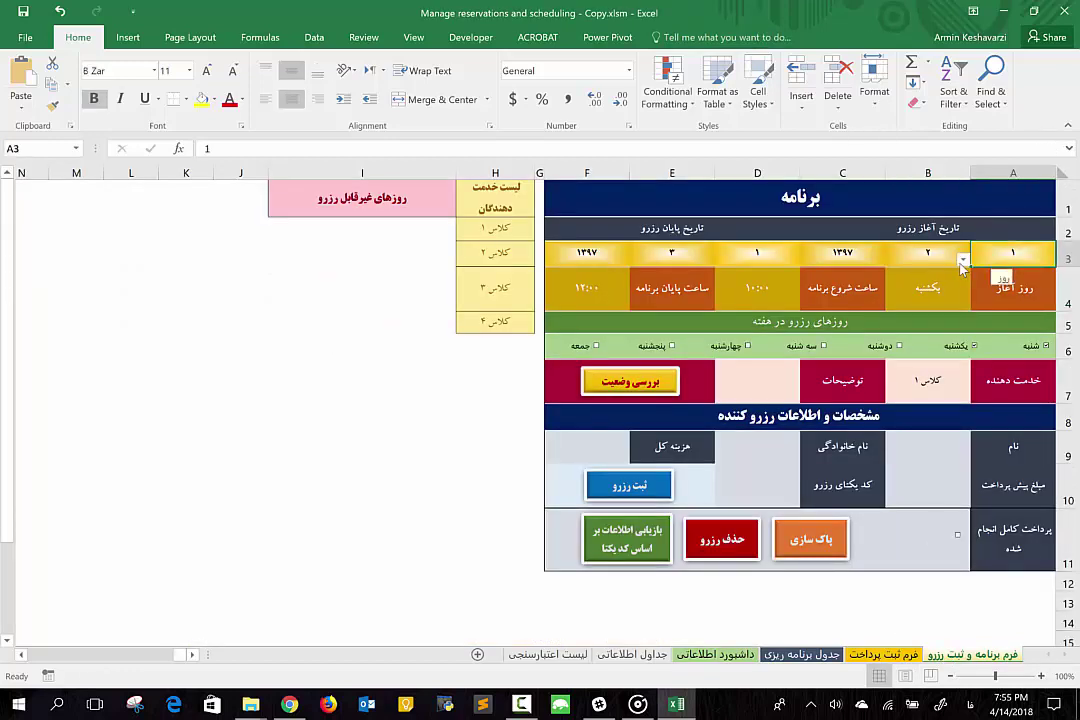
Choose start day 2 and run the availability check, which flags Sundays 1397/2/2, 2/9 and 2/16
{"action": "left_click", "coordinate": [962, 260]}
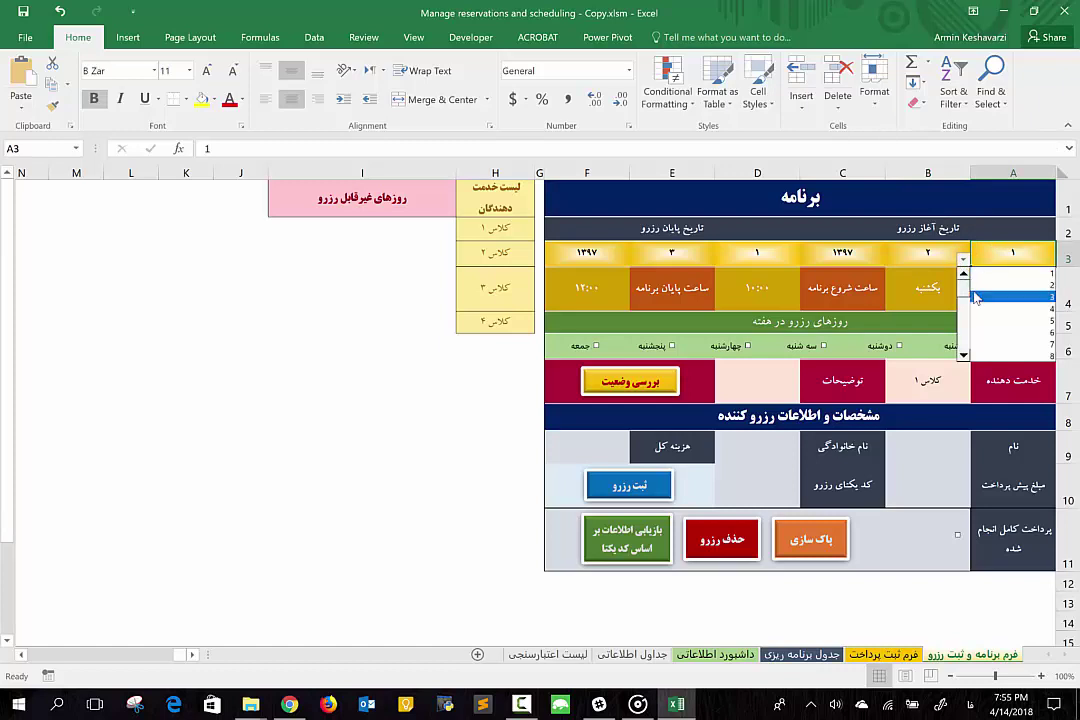
{"action": "left_click", "coordinate": [975, 285]}
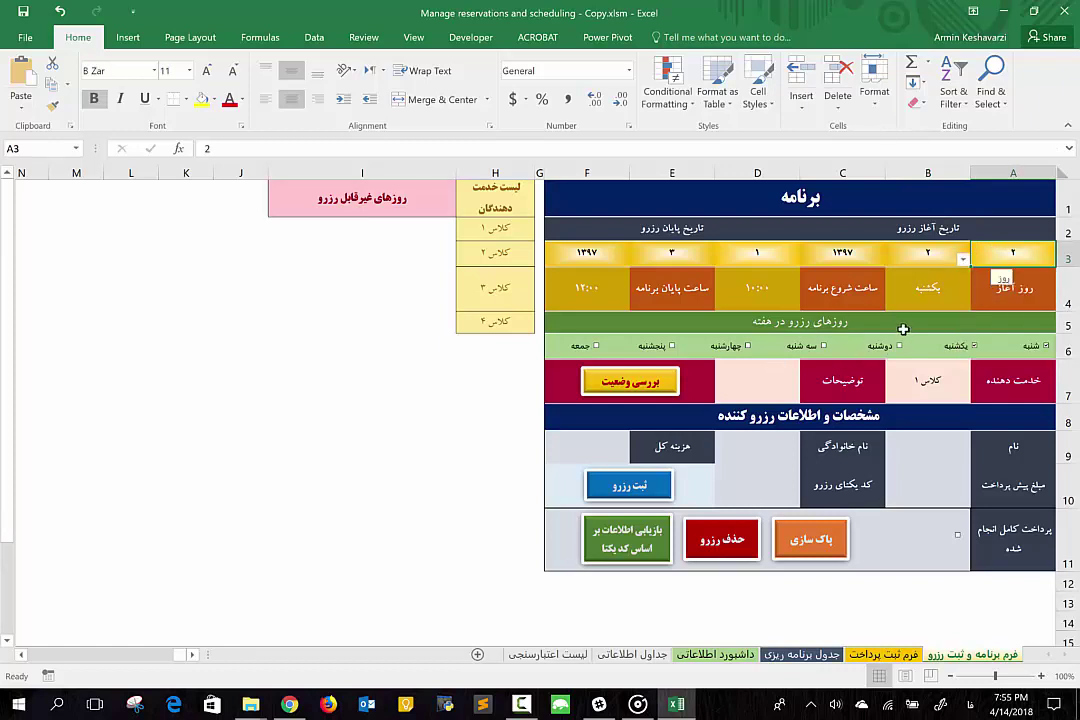
{"action": "left_click", "coordinate": [931, 290]}
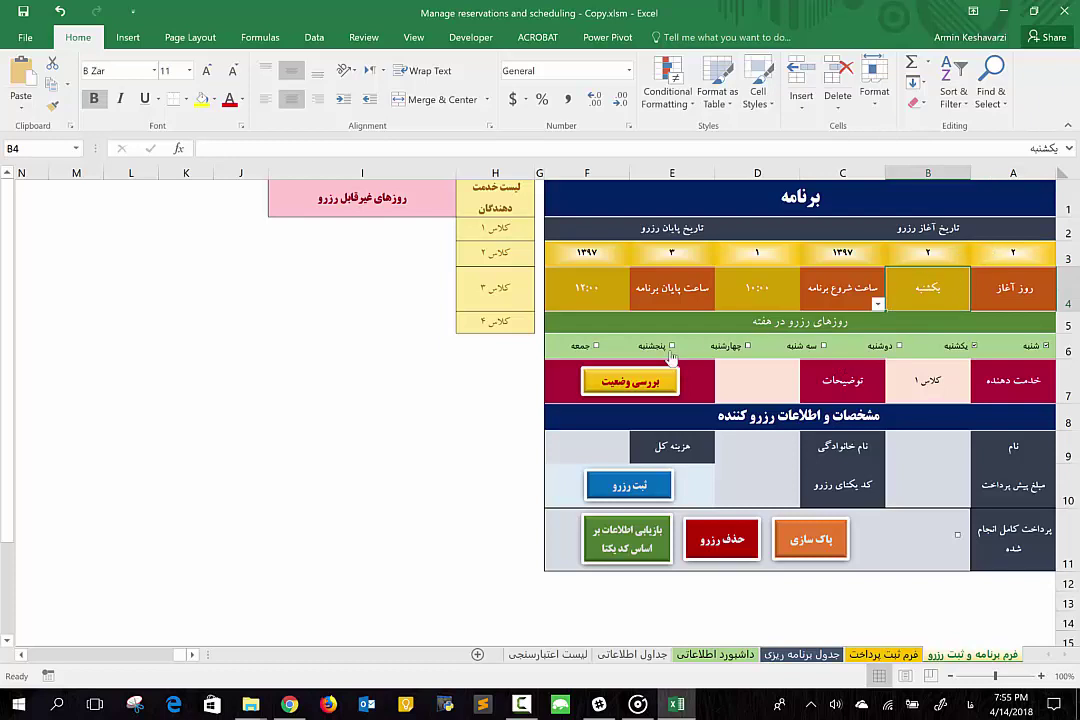
{"action": "left_click", "coordinate": [635, 380]}
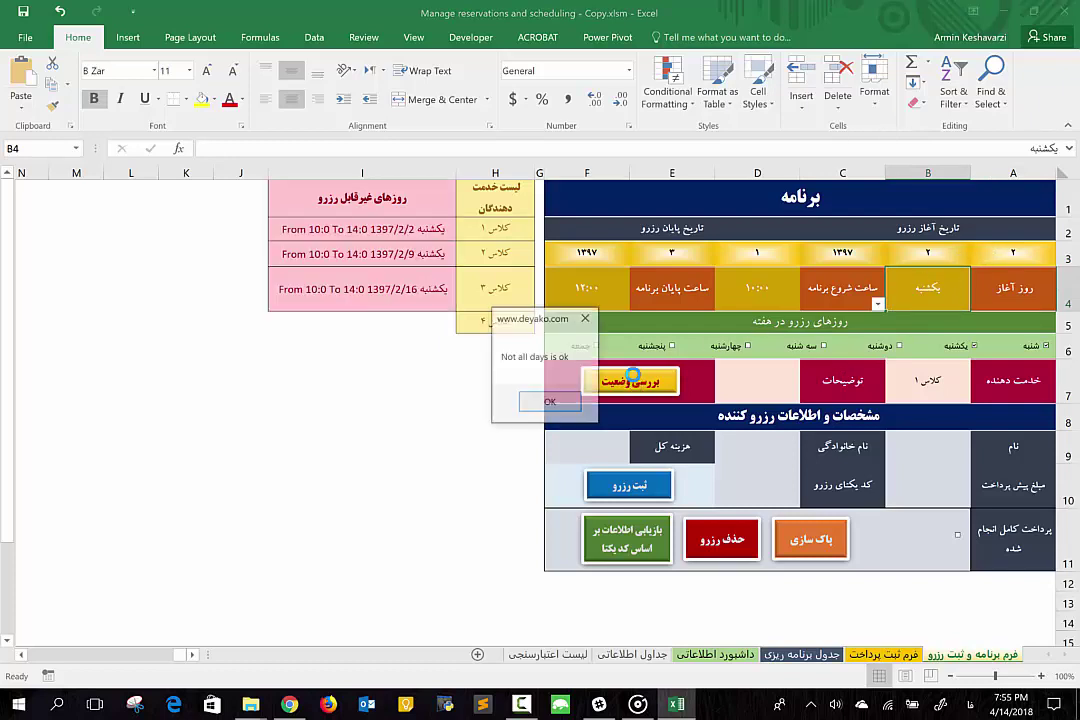
{"action": "left_click", "coordinate": [550, 401]}
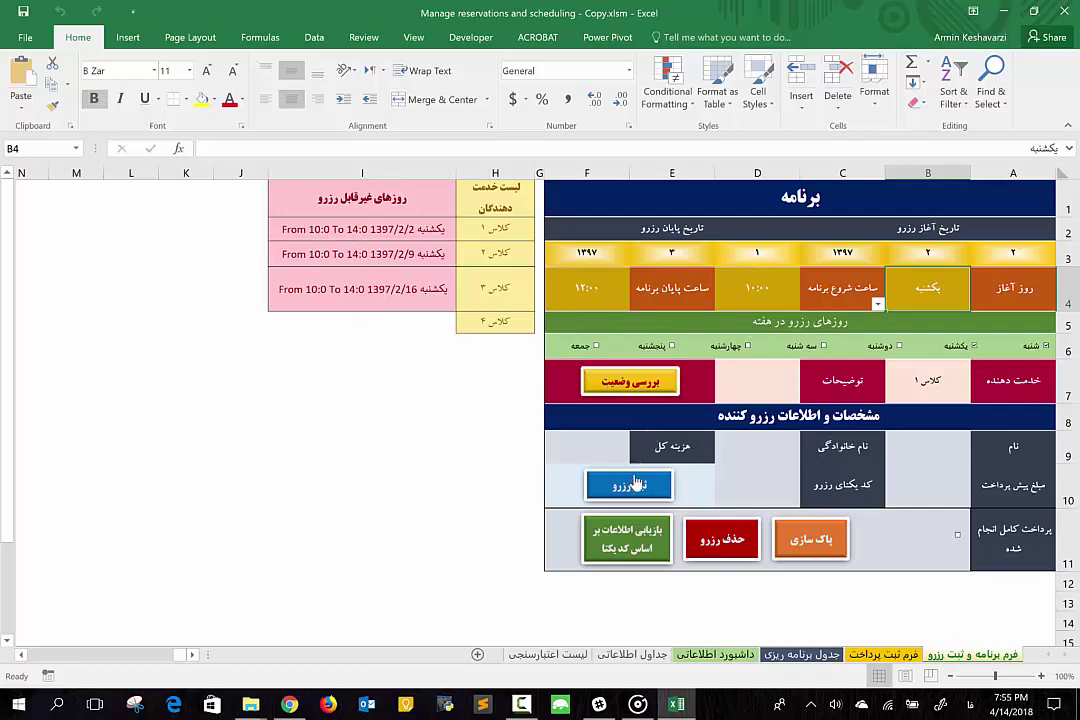
{"action": "left_click", "coordinate": [952, 459]}
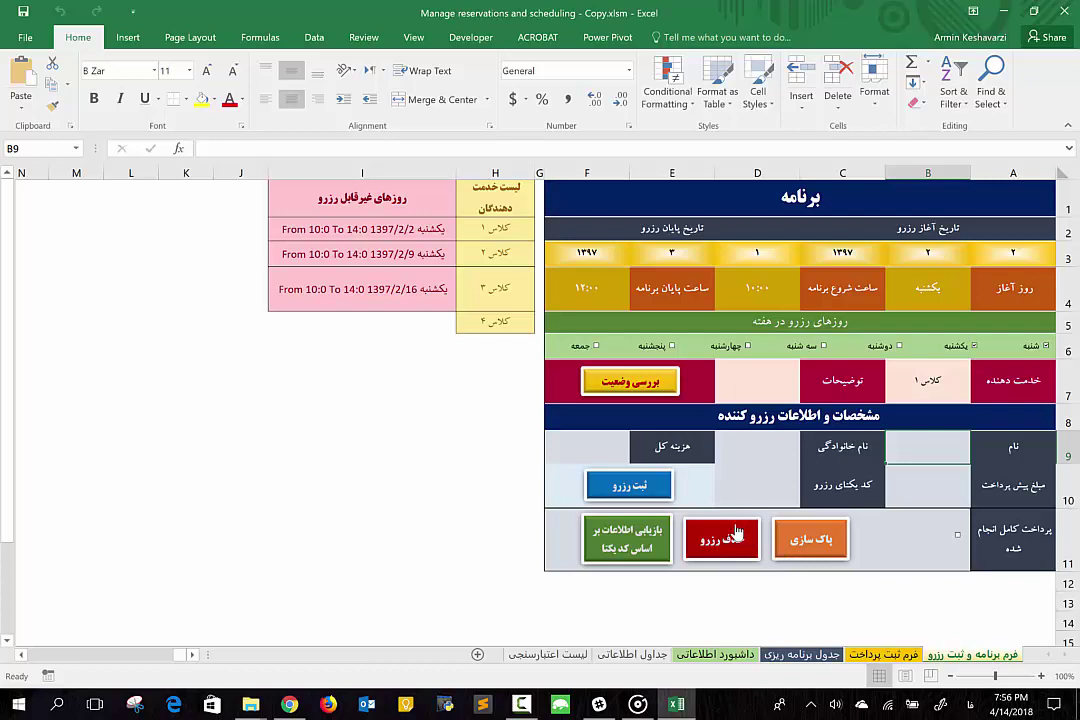
{"action": "left_click", "coordinate": [908, 296]}
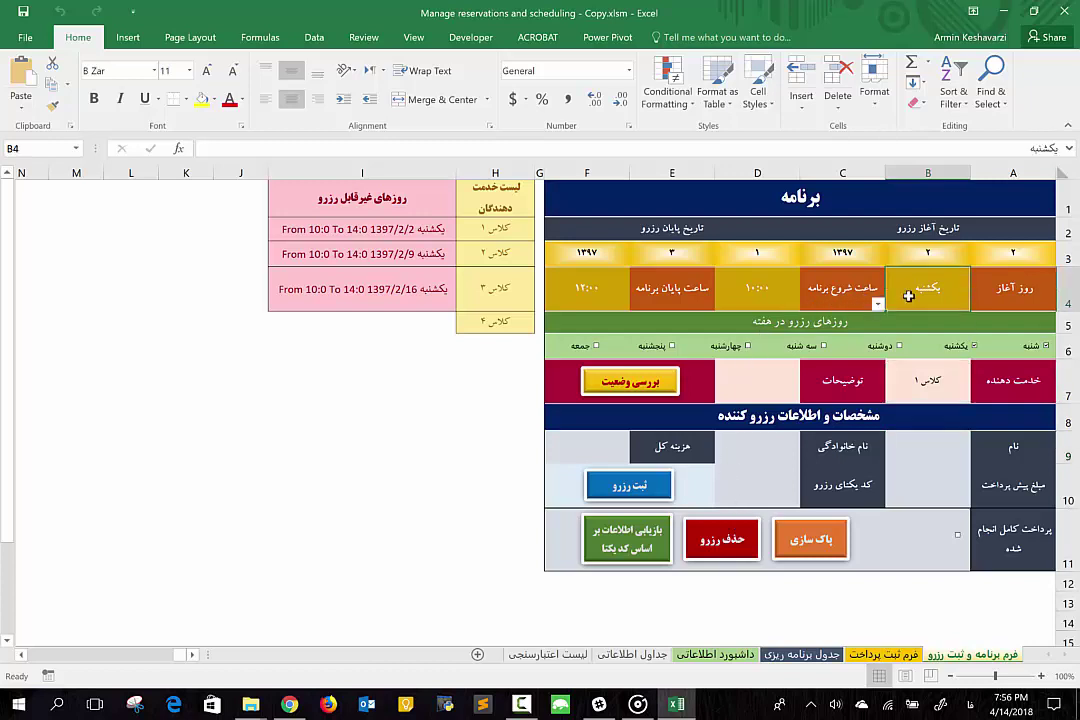
Switch to the جدول برنامه ریزی data table sheet and scroll to the booking rows
{"action": "left_click", "coordinate": [884, 658]}
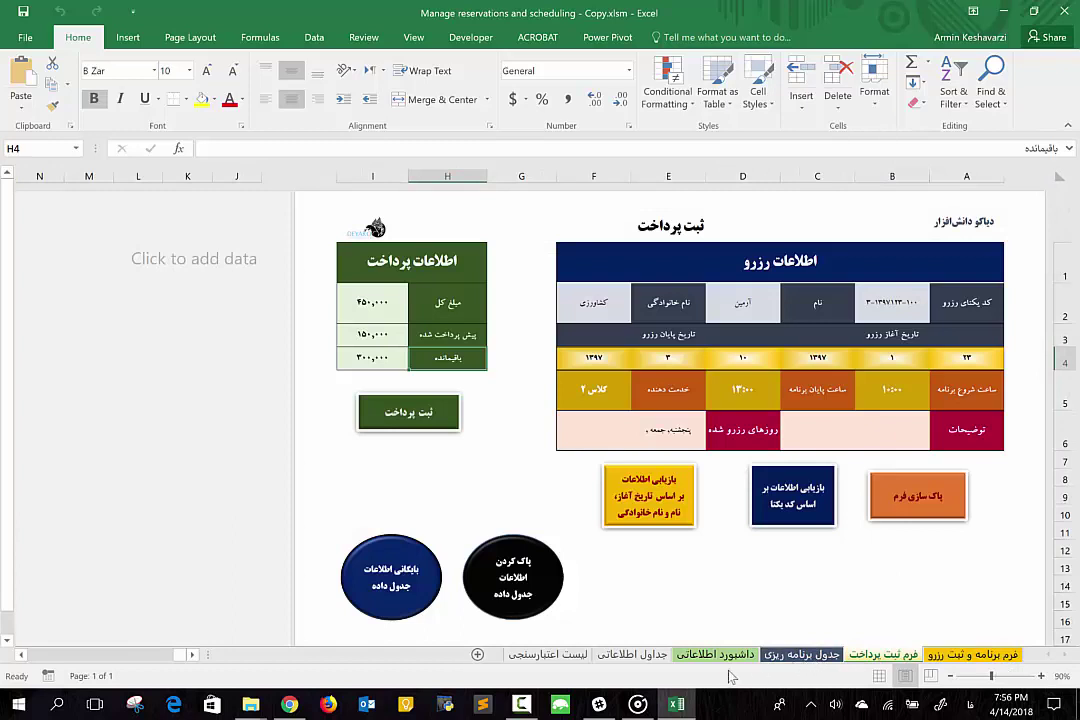
{"action": "left_click", "coordinate": [801, 655]}
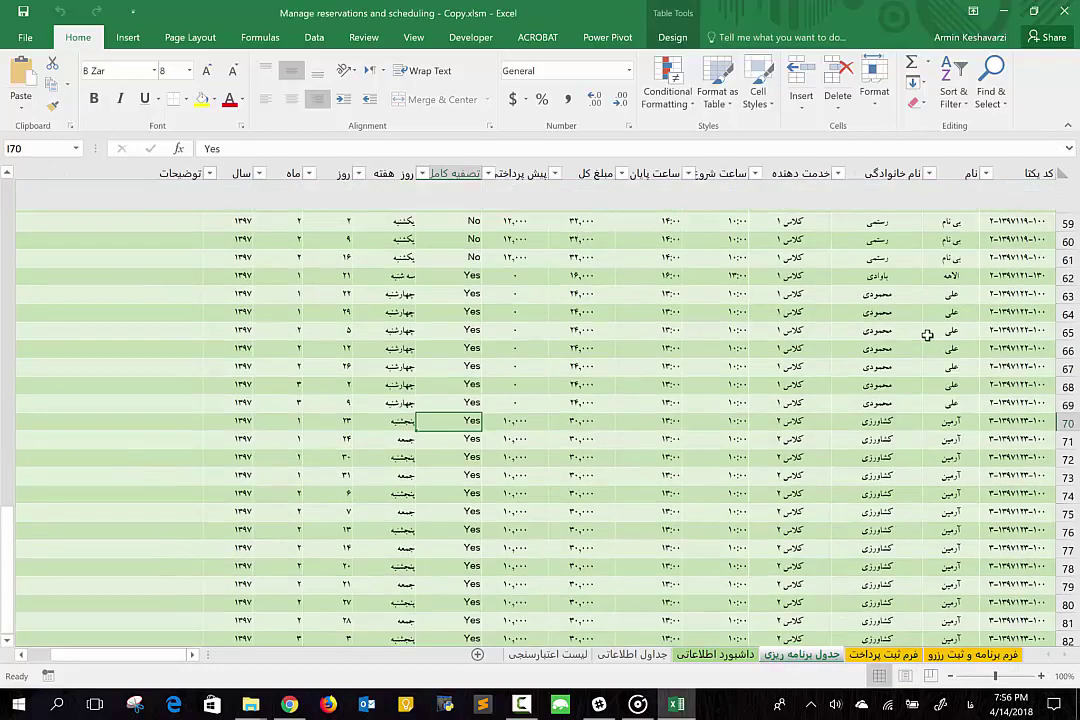
{"action": "scroll", "coordinate": [928, 335], "scroll_direction": "up", "scroll_amount": 4}
{"action": "scroll", "coordinate": [928, 335], "scroll_direction": "down", "scroll_amount": 1}
{"action": "scroll", "coordinate": [928, 335], "scroll_direction": "down", "scroll_amount": 1}
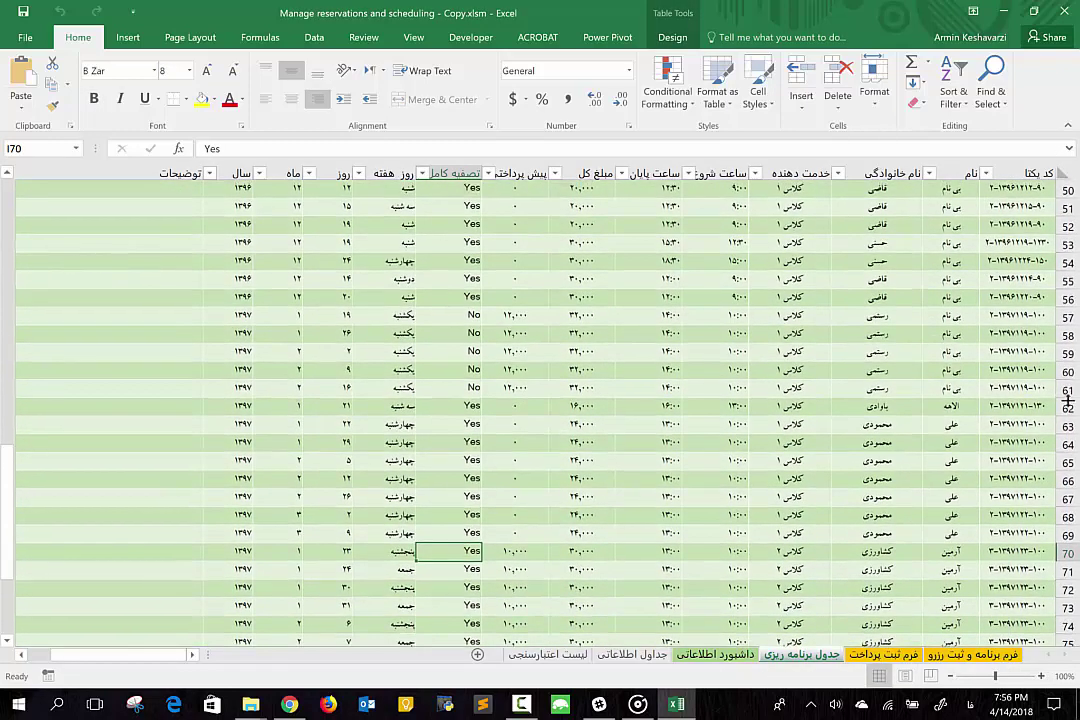
{"action": "left_click", "coordinate": [1045, 424]}
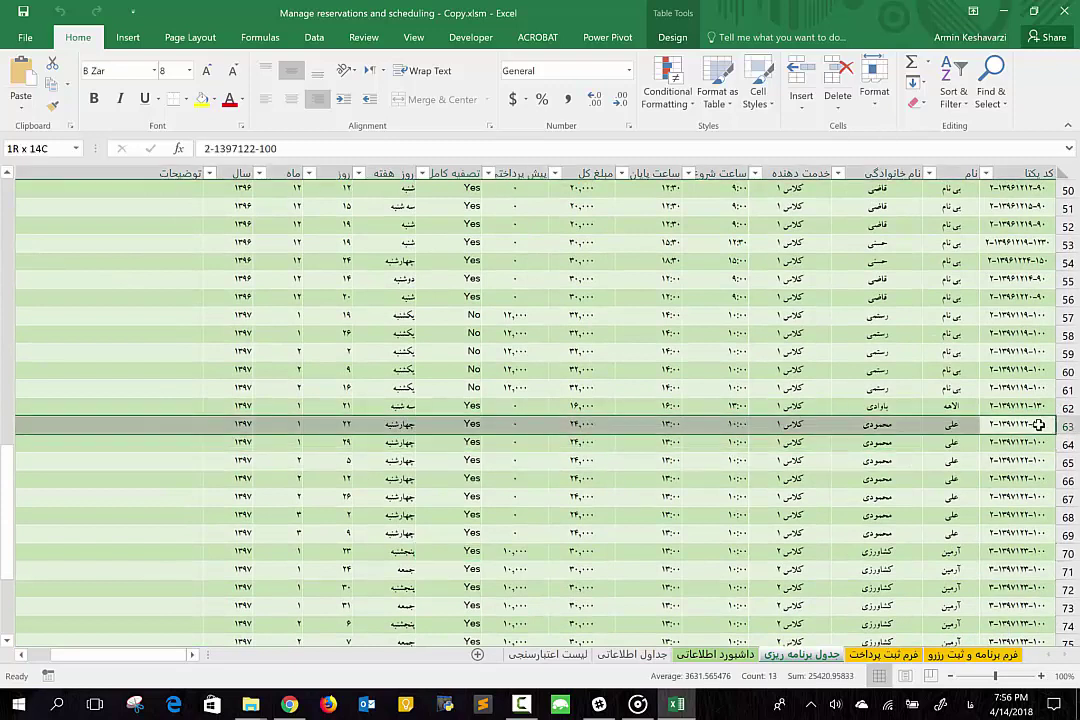
{"action": "left_click", "coordinate": [1000, 424]}
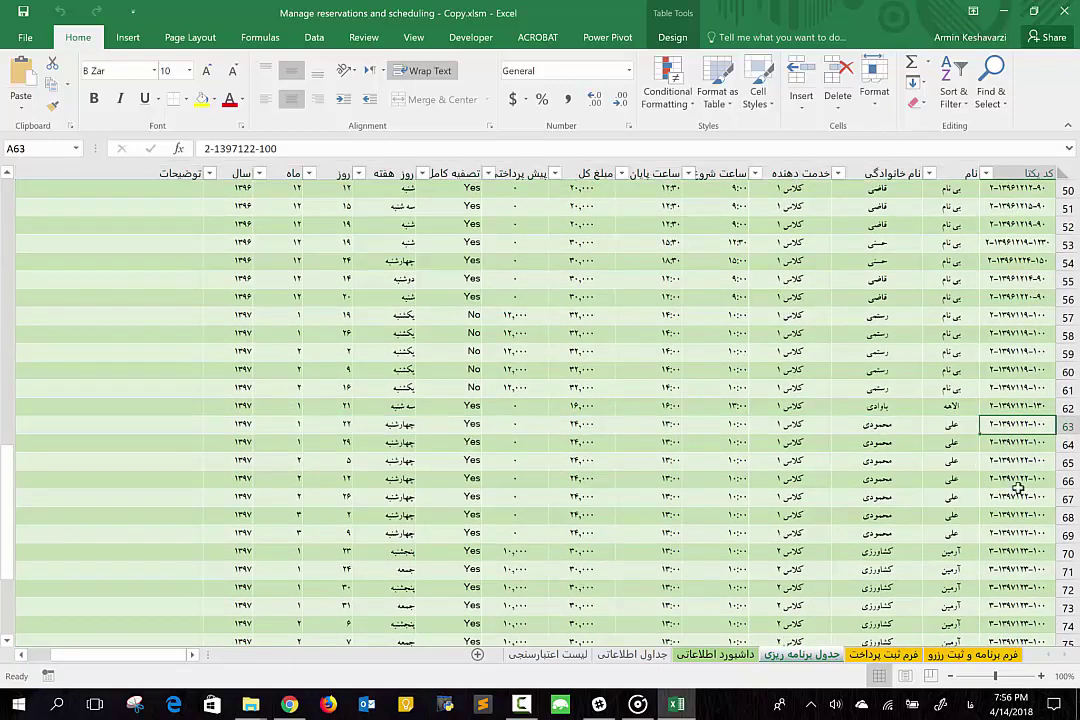
{"action": "double_click", "coordinate": [1022, 427]}
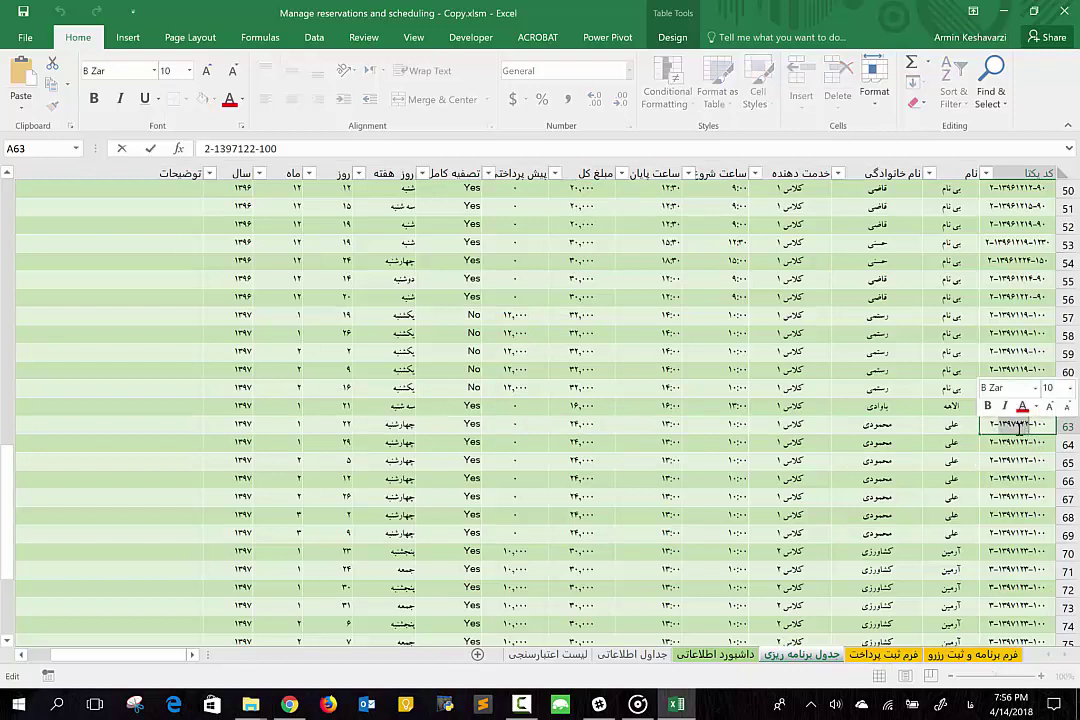
{"action": "key", "text": "Escape"}
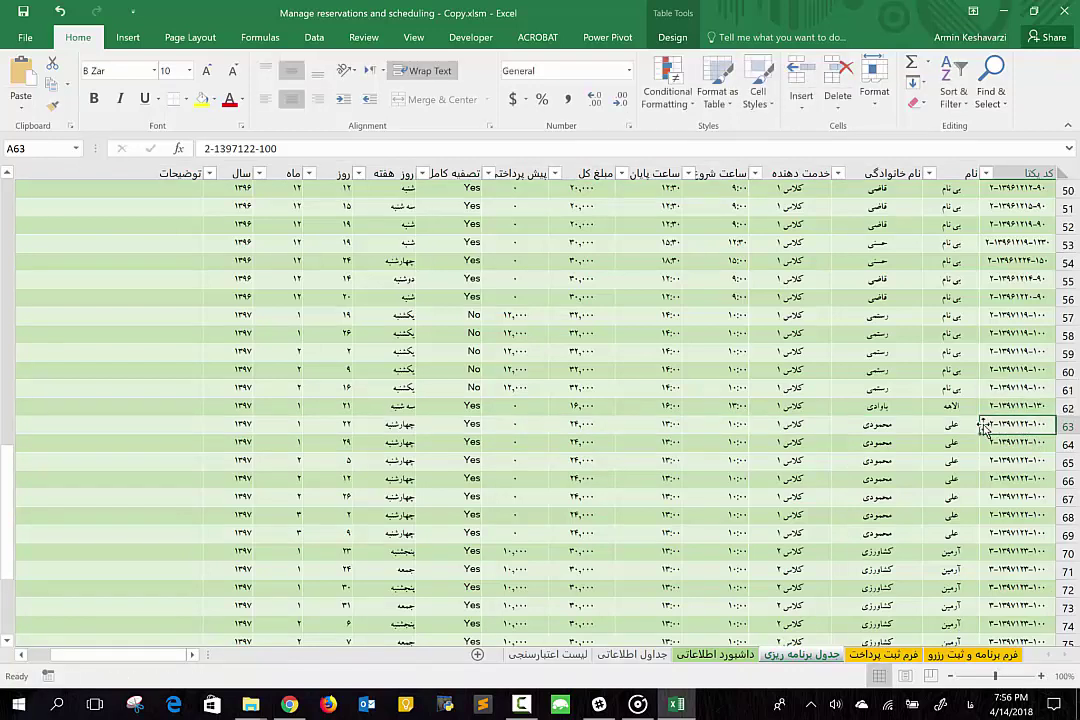
{"action": "double_click", "coordinate": [1003, 424]}
{"action": "left_click_drag", "start_coordinate": [1002, 420], "coordinate": [1057, 418]}
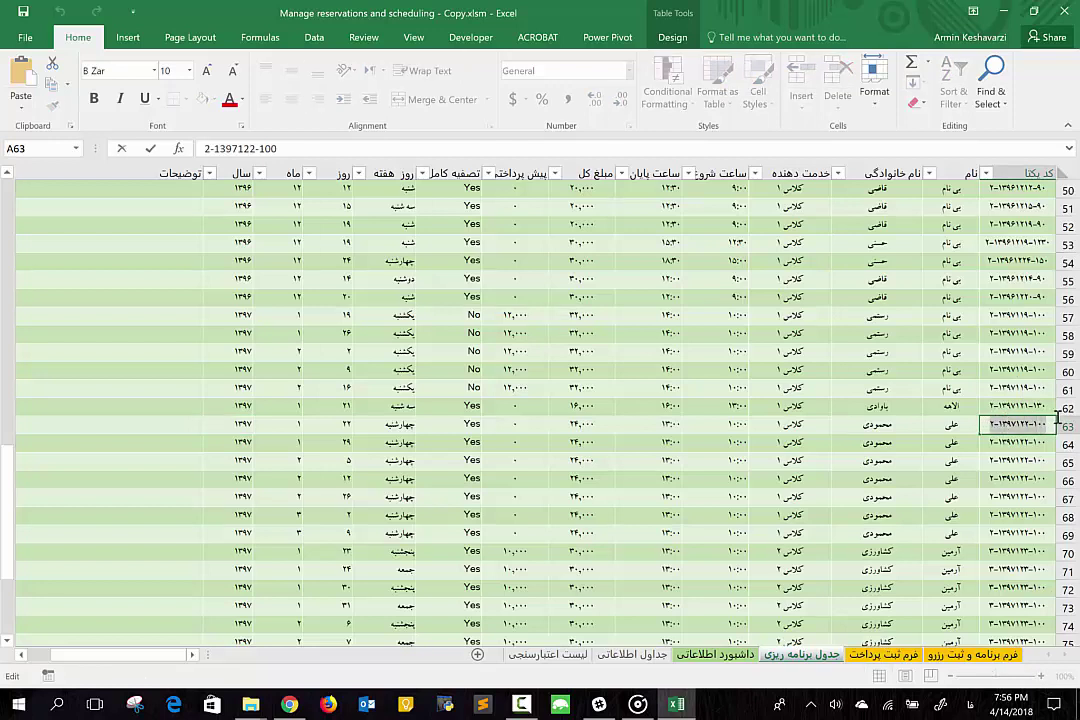
{"action": "left_click", "coordinate": [995, 655]}
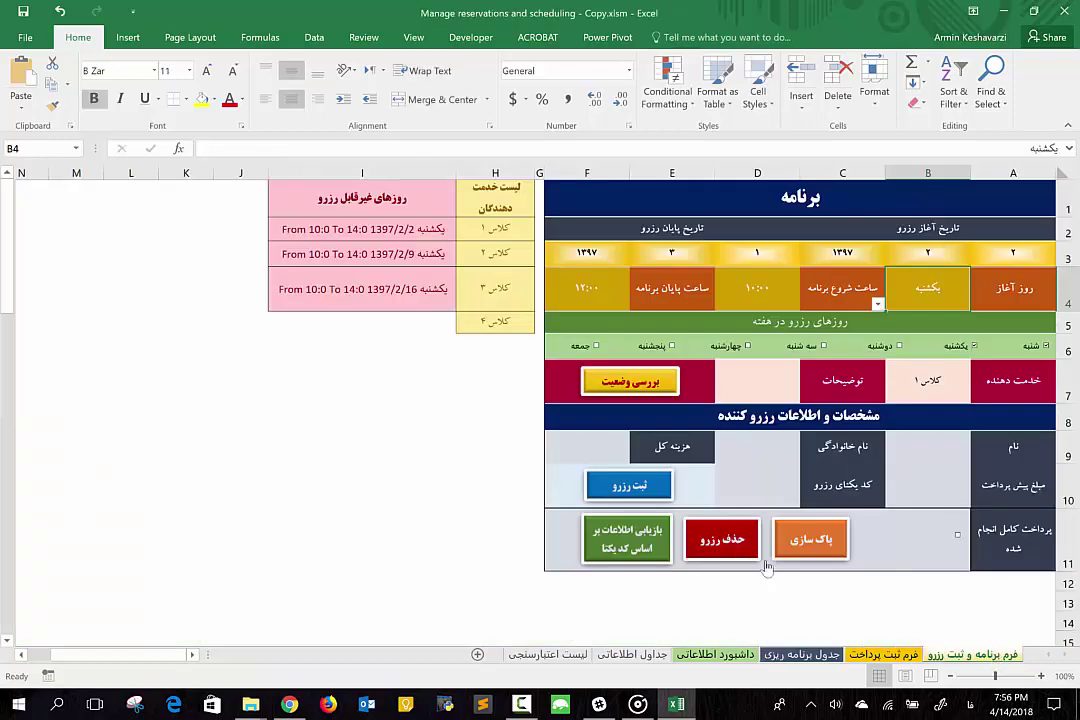
{"action": "left_click", "coordinate": [752, 490]}
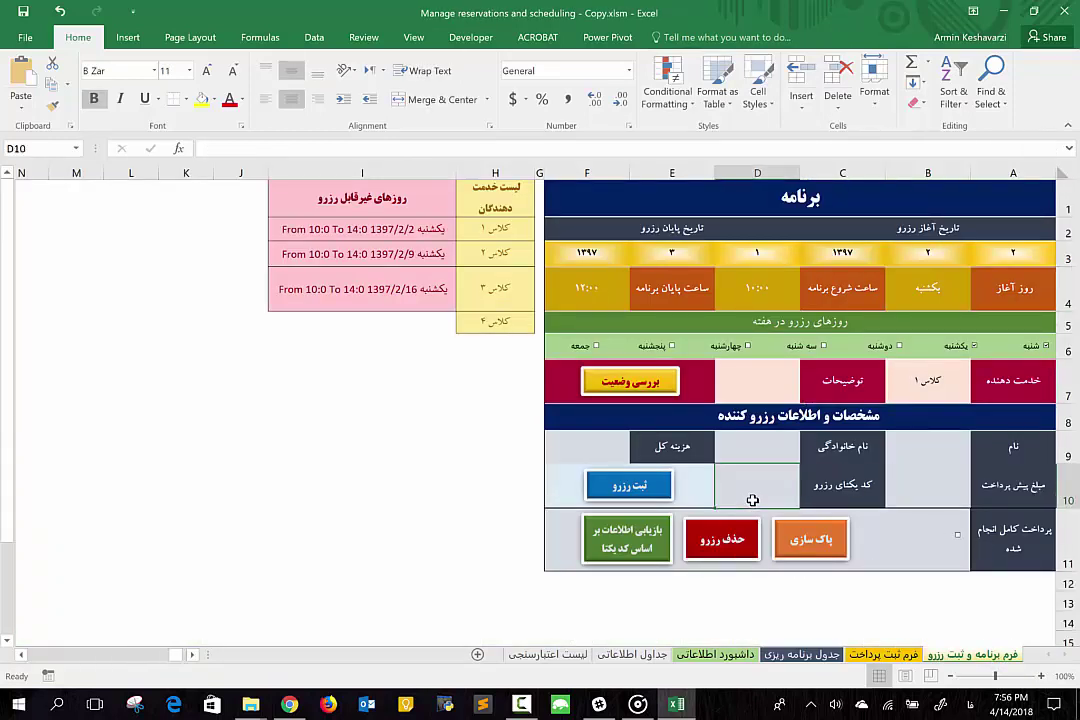
{"action": "key", "text": "ctrl+v"}
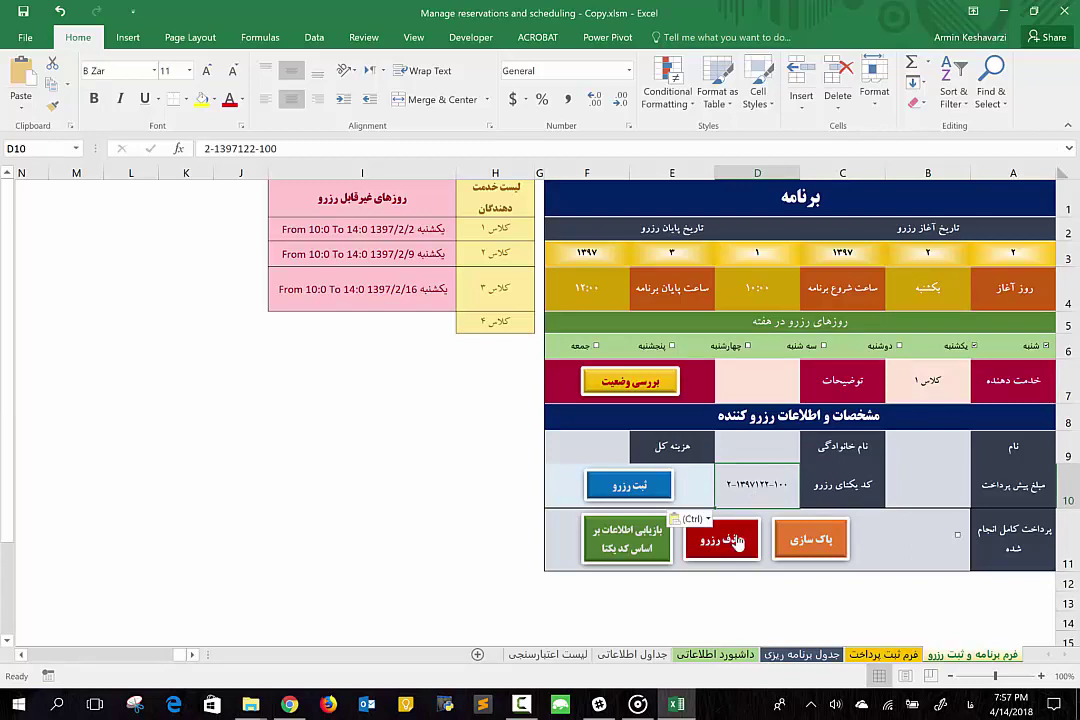
{"action": "left_click", "coordinate": [733, 542]}
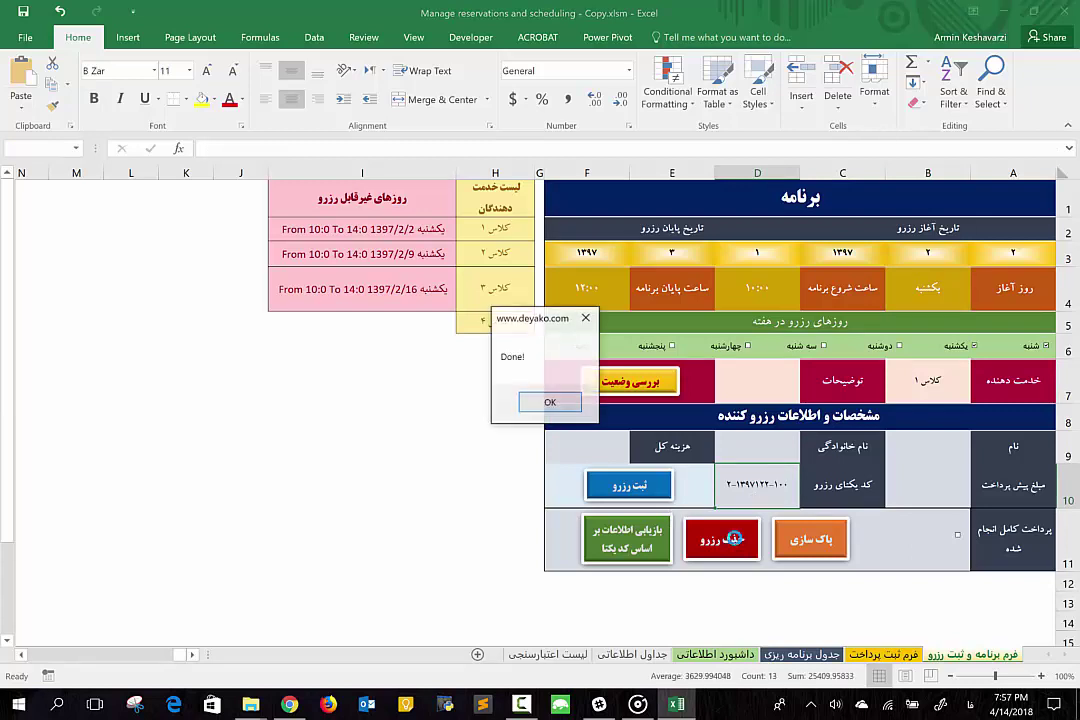
{"action": "left_click", "coordinate": [550, 401]}
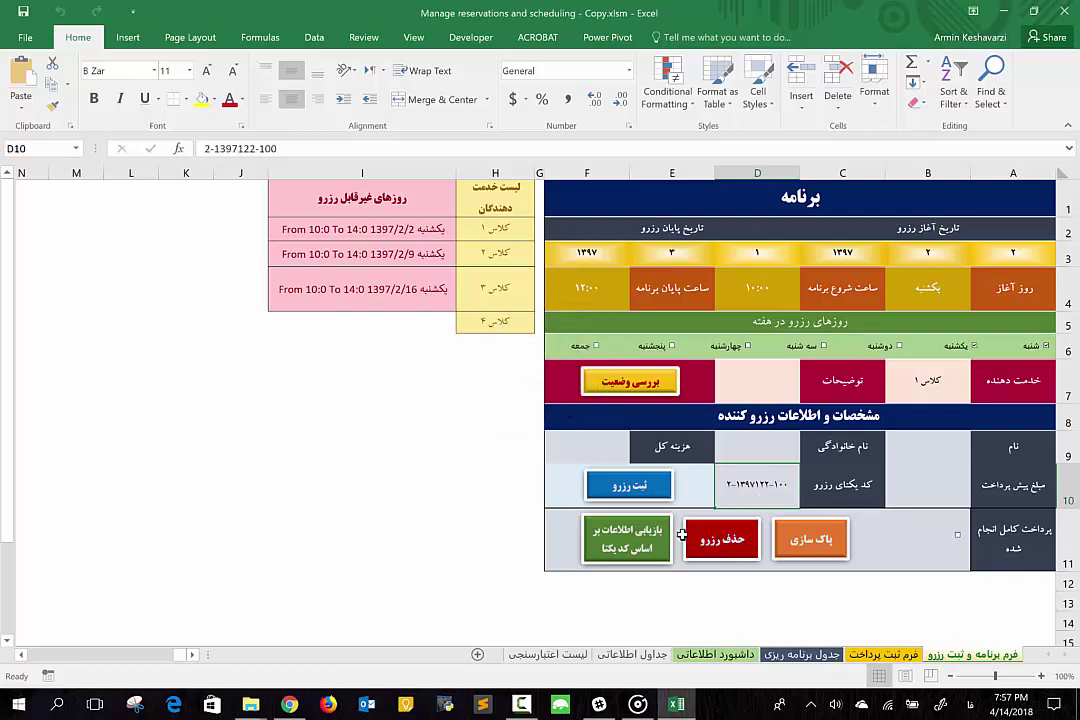
{"action": "left_click", "coordinate": [805, 655]}
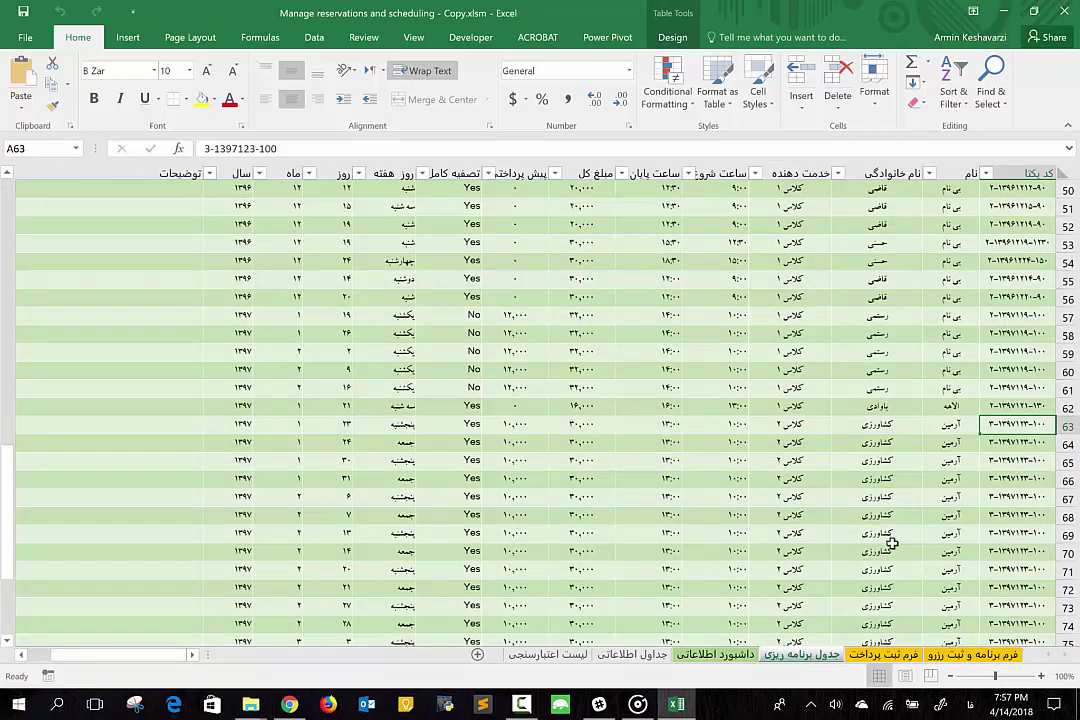
{"action": "scroll", "coordinate": [891, 542], "scroll_direction": "down", "scroll_amount": 2}
{"action": "scroll", "coordinate": [891, 540], "scroll_direction": "up", "scroll_amount": 2}
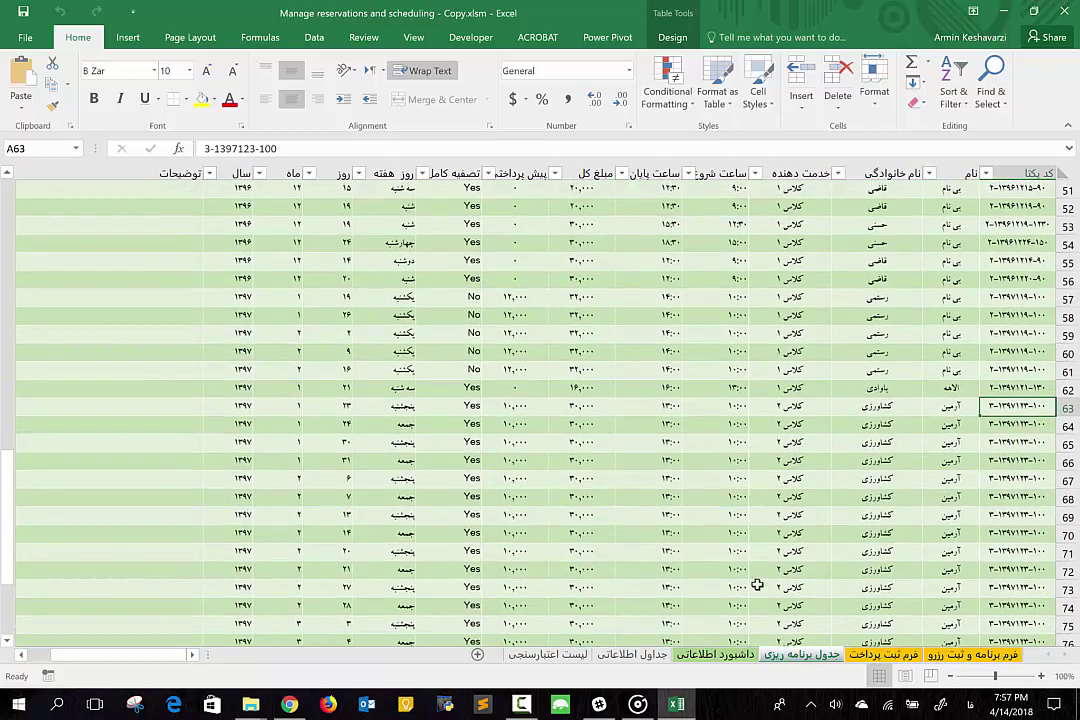
{"action": "double_click", "coordinate": [990, 370]}
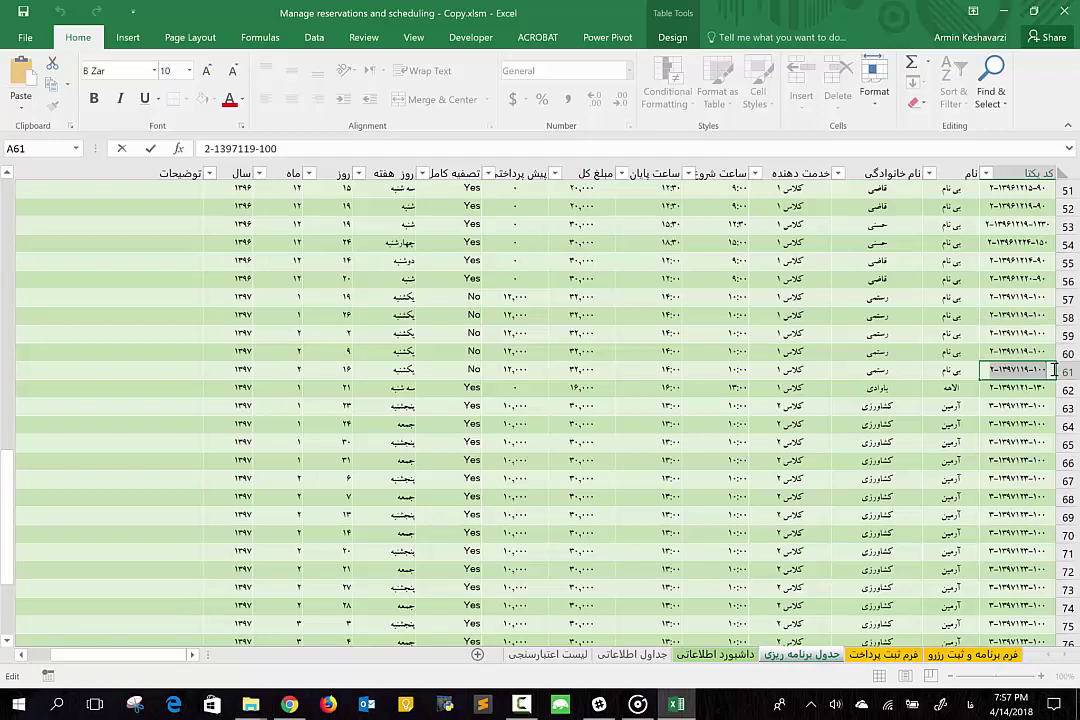
{"action": "left_click", "coordinate": [882, 386]}
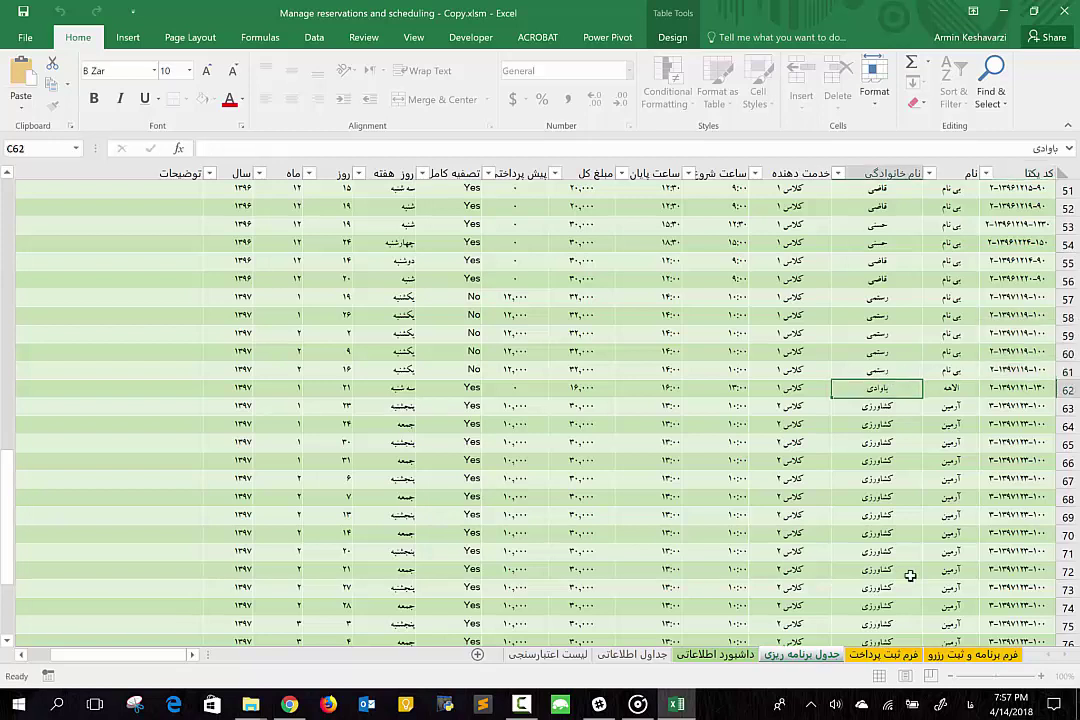
{"action": "left_click", "coordinate": [955, 657]}
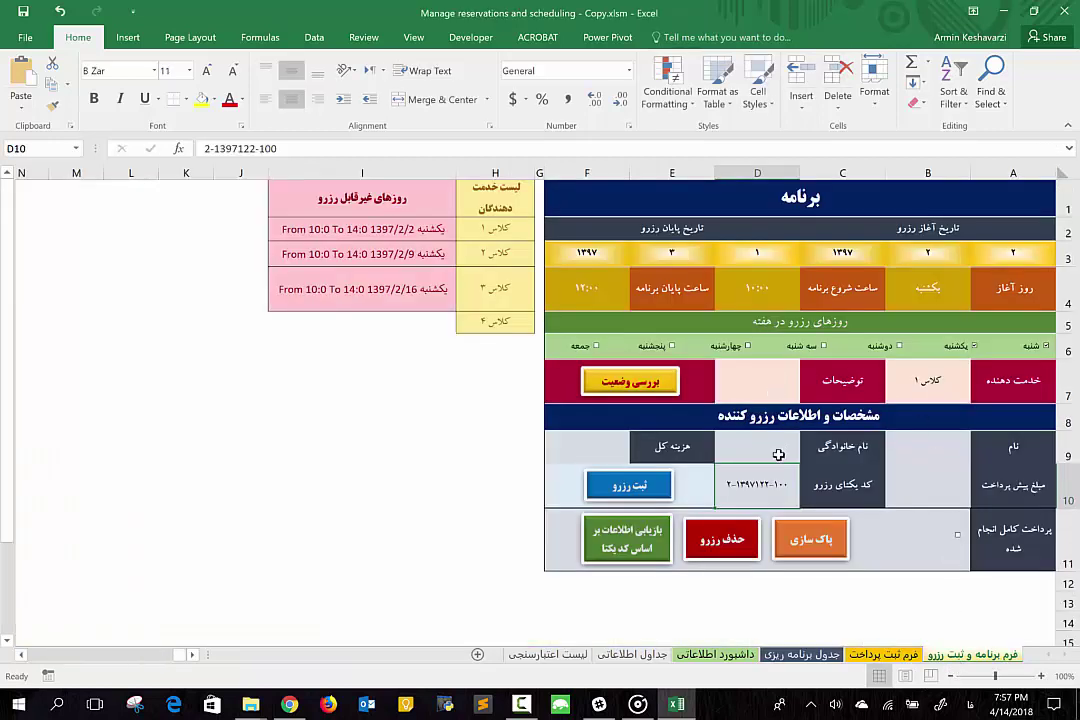
{"action": "key", "text": "ctrl+v"}
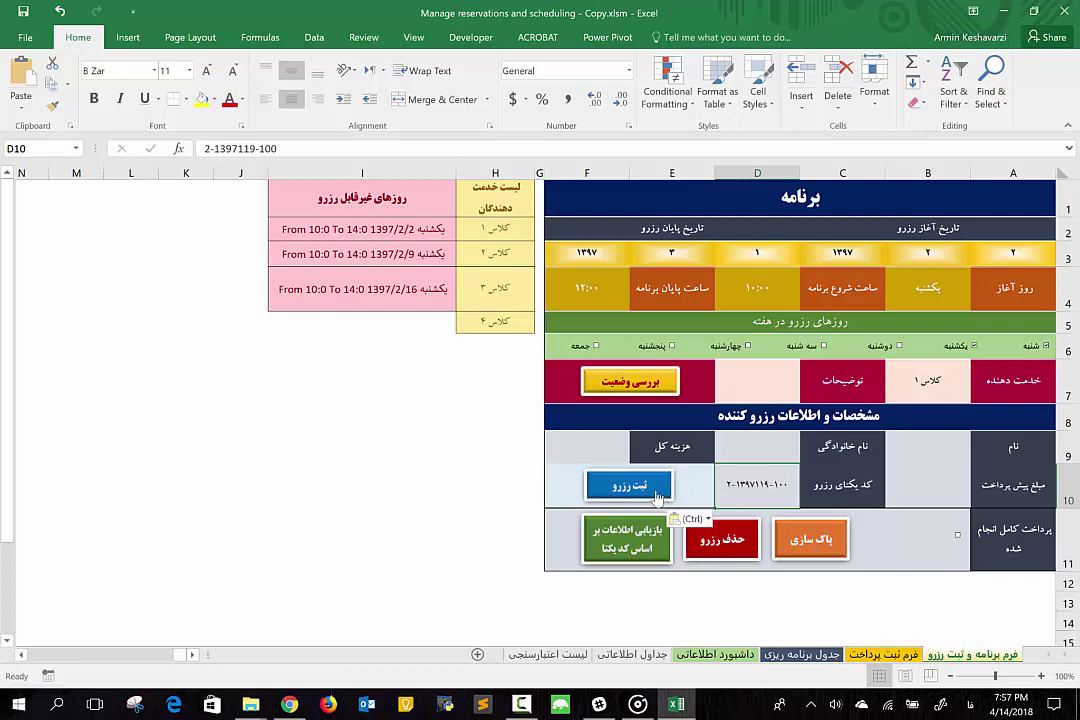
{"action": "left_click", "coordinate": [622, 543]}
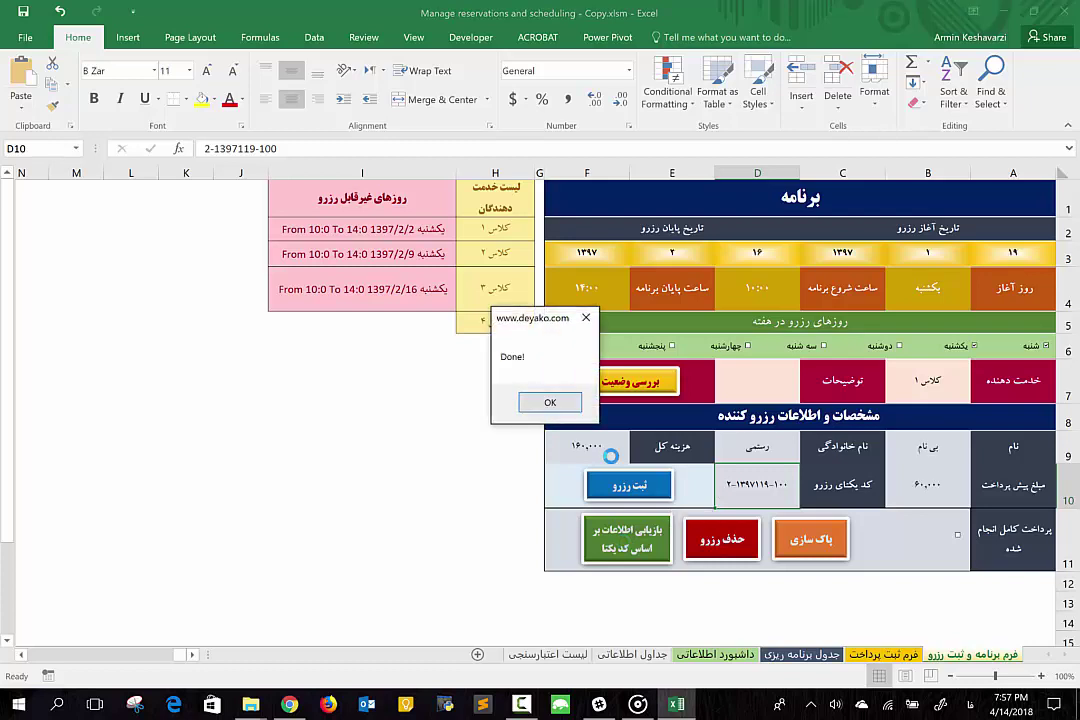
{"action": "left_click", "coordinate": [563, 400]}
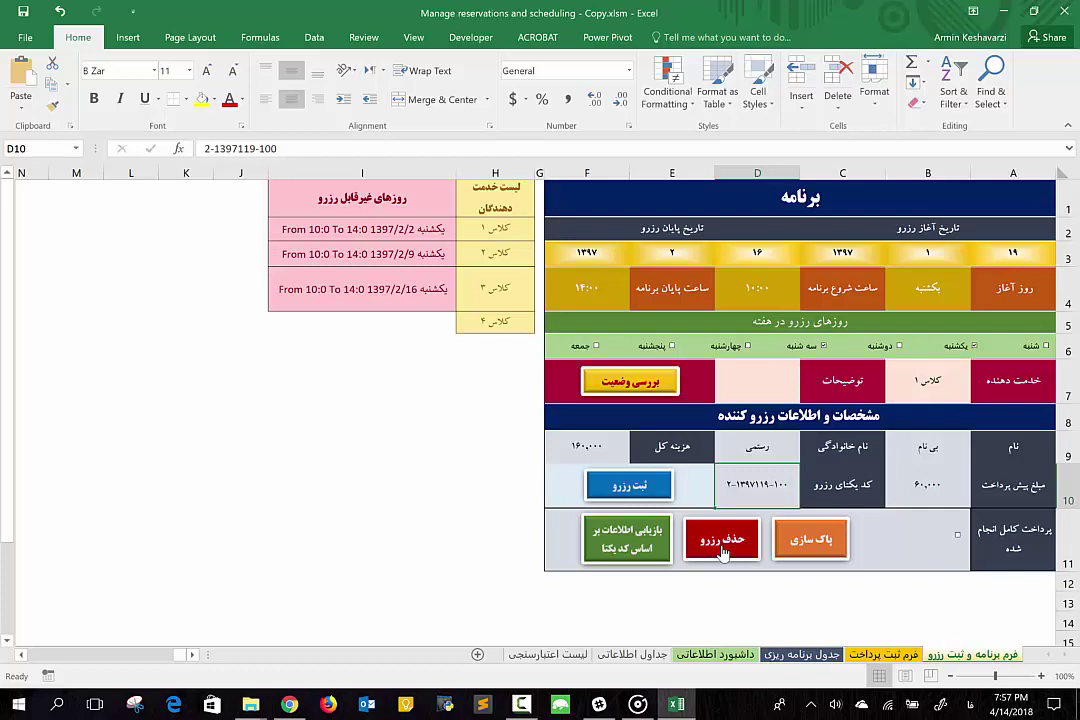
Delete the retrieved Class 1 reservation and confirm the schedule table now ends at row 72
{"action": "left_click", "coordinate": [724, 550]}
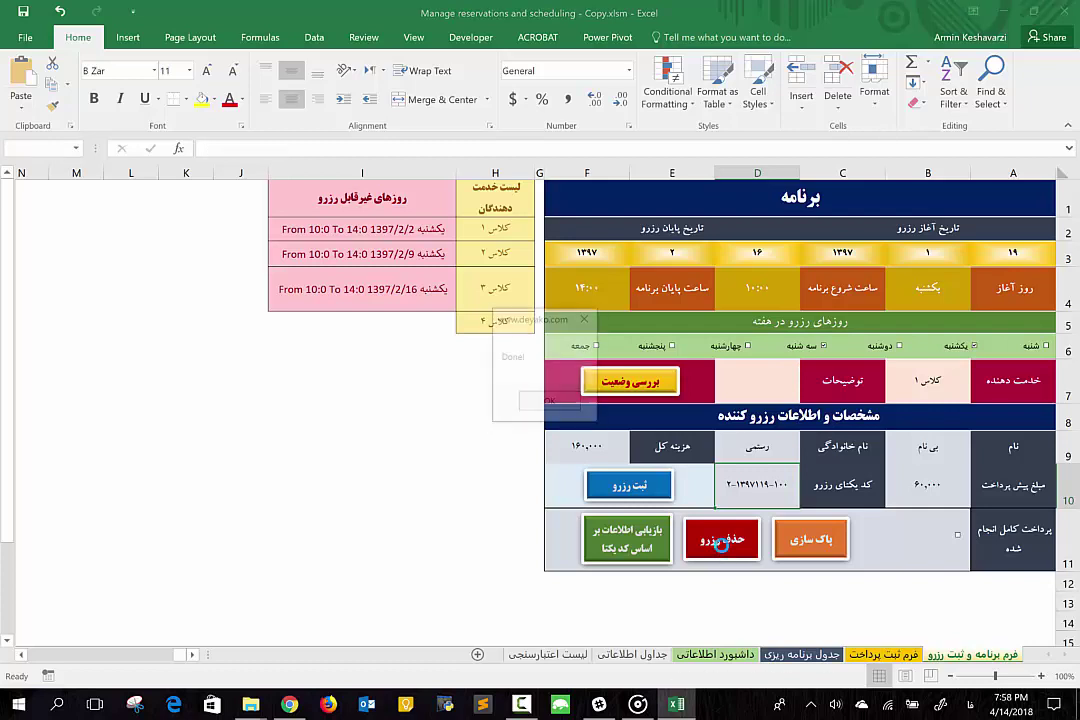
{"action": "left_click", "coordinate": [549, 403]}
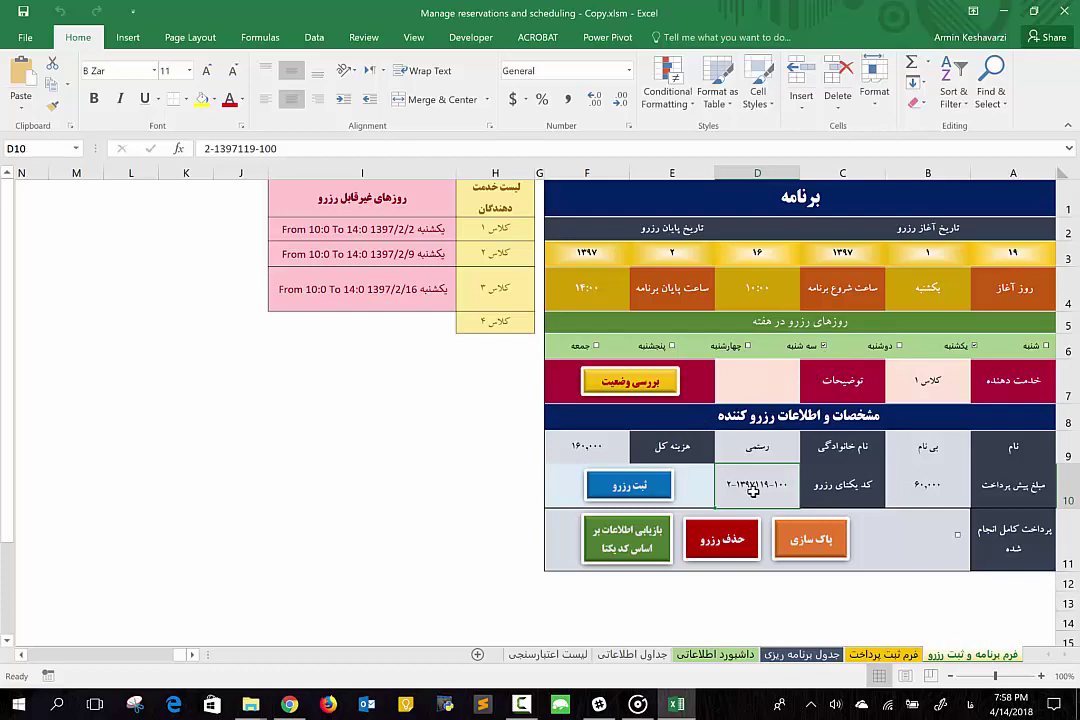
{"action": "left_click", "coordinate": [787, 655]}
{"action": "scroll", "coordinate": [923, 413], "scroll_direction": "up", "scroll_amount": 1}
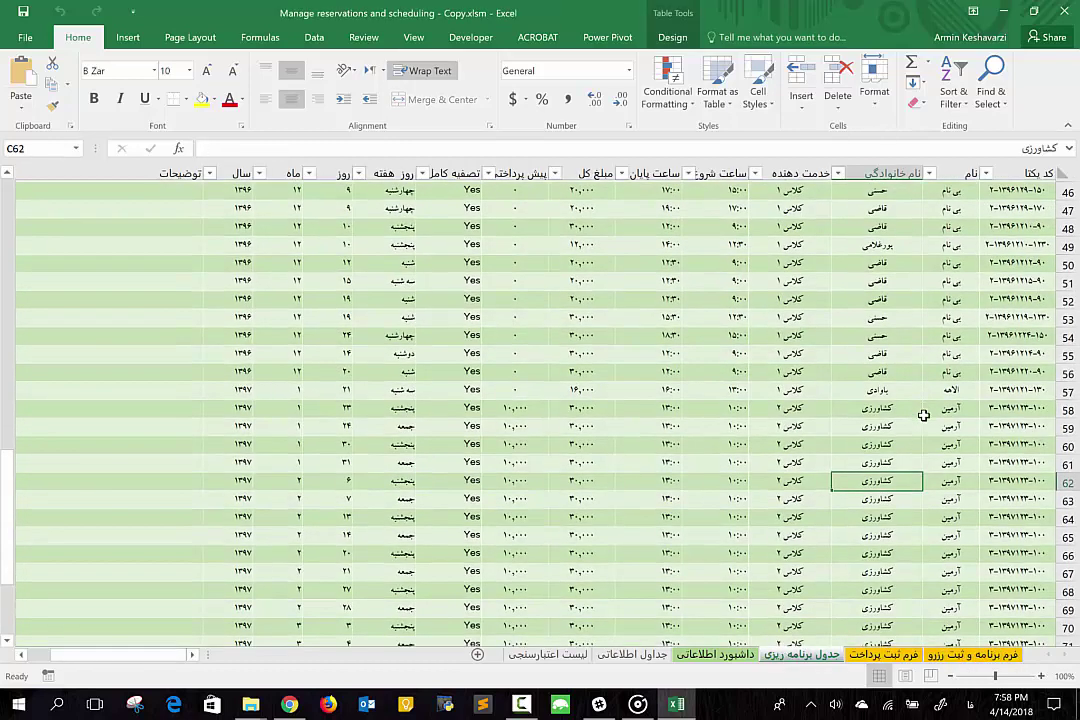
{"action": "scroll", "coordinate": [923, 415], "scroll_direction": "up", "scroll_amount": 2}
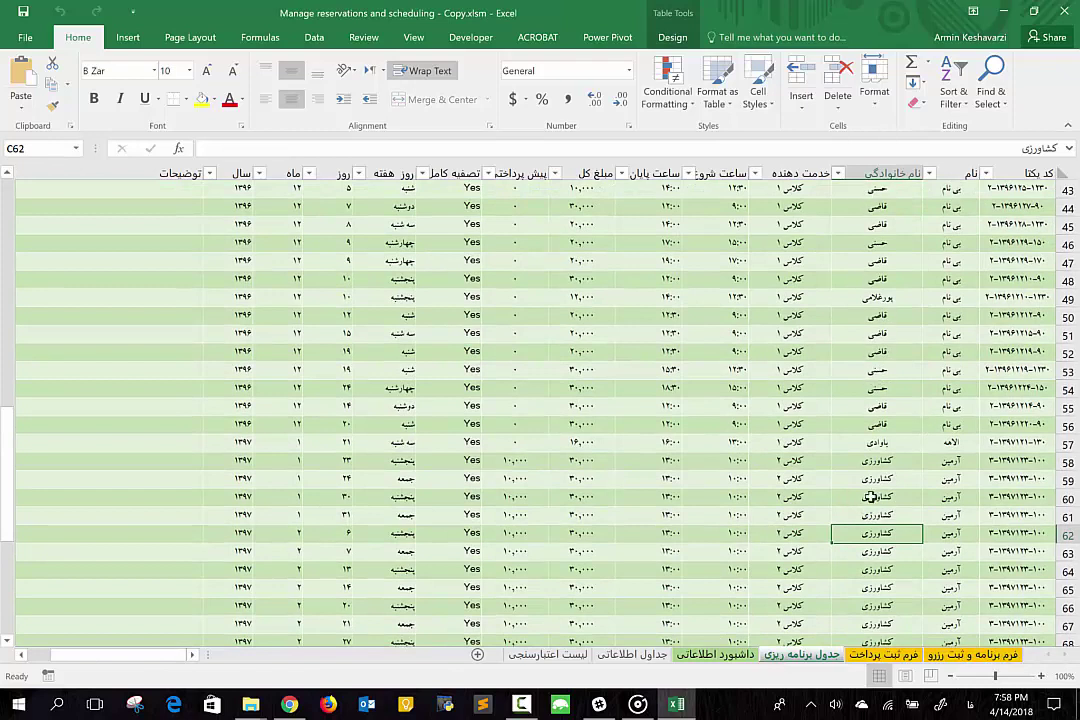
{"action": "scroll", "coordinate": [870, 497], "scroll_direction": "down", "scroll_amount": 3}
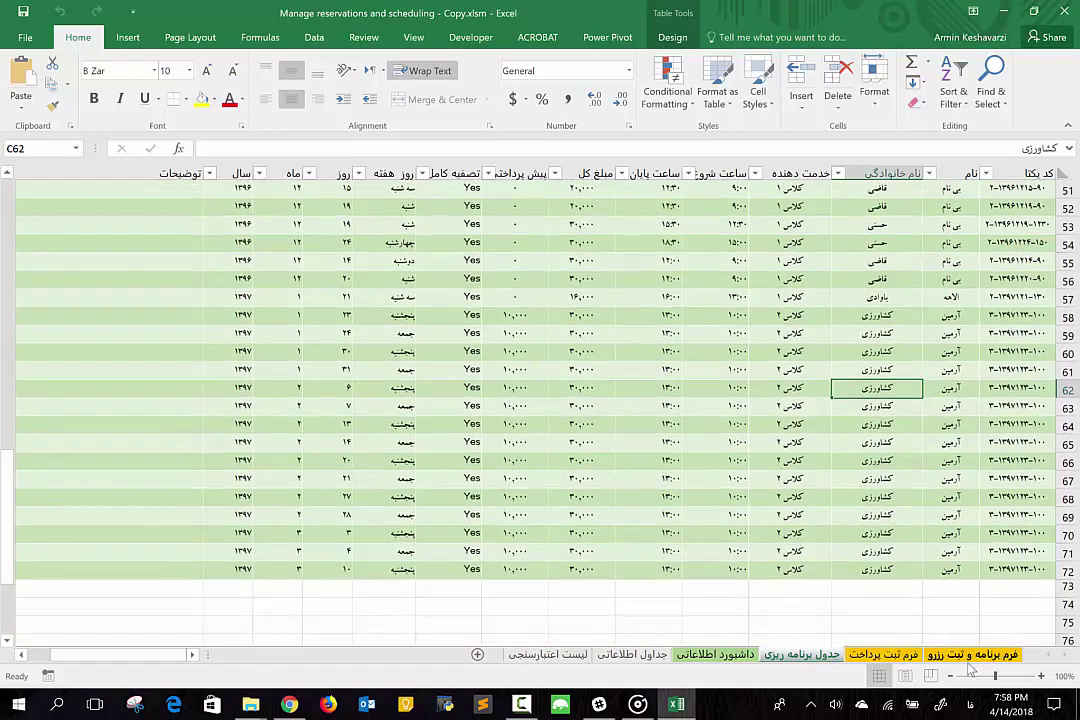
{"action": "key", "text": "ctrl+Page_Up"}
{"action": "key", "text": "ctrl+Page_Up"}
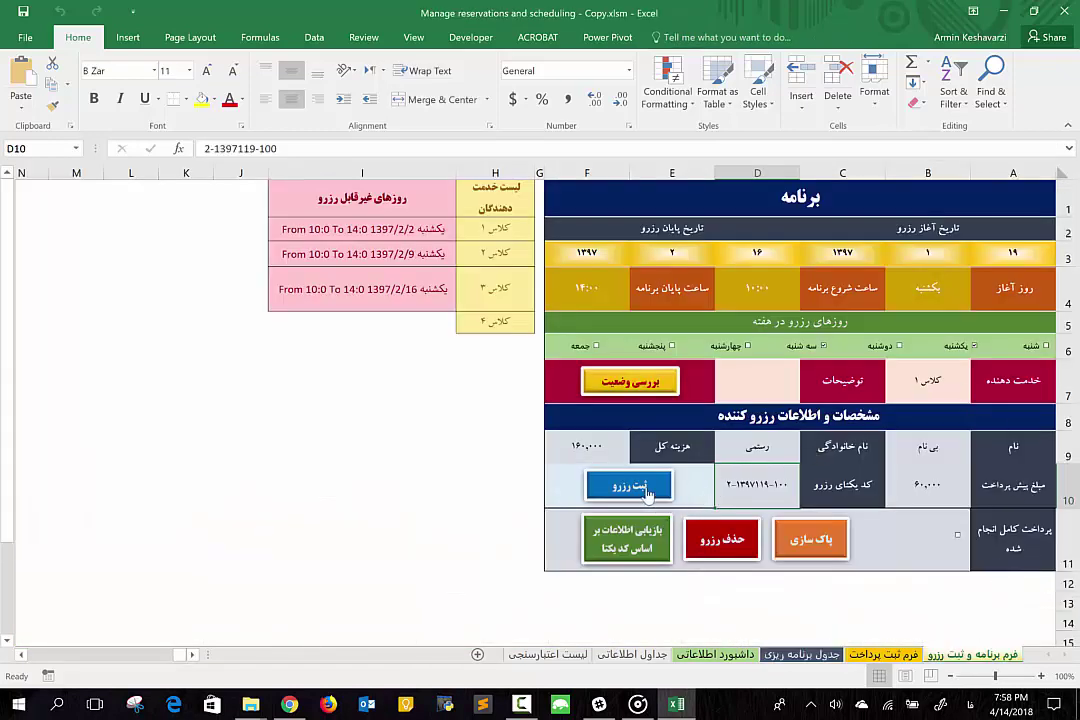
Register the Class 1 booking again and confirm its sessions fill schedule rows 73–81
{"action": "left_click", "coordinate": [647, 490]}
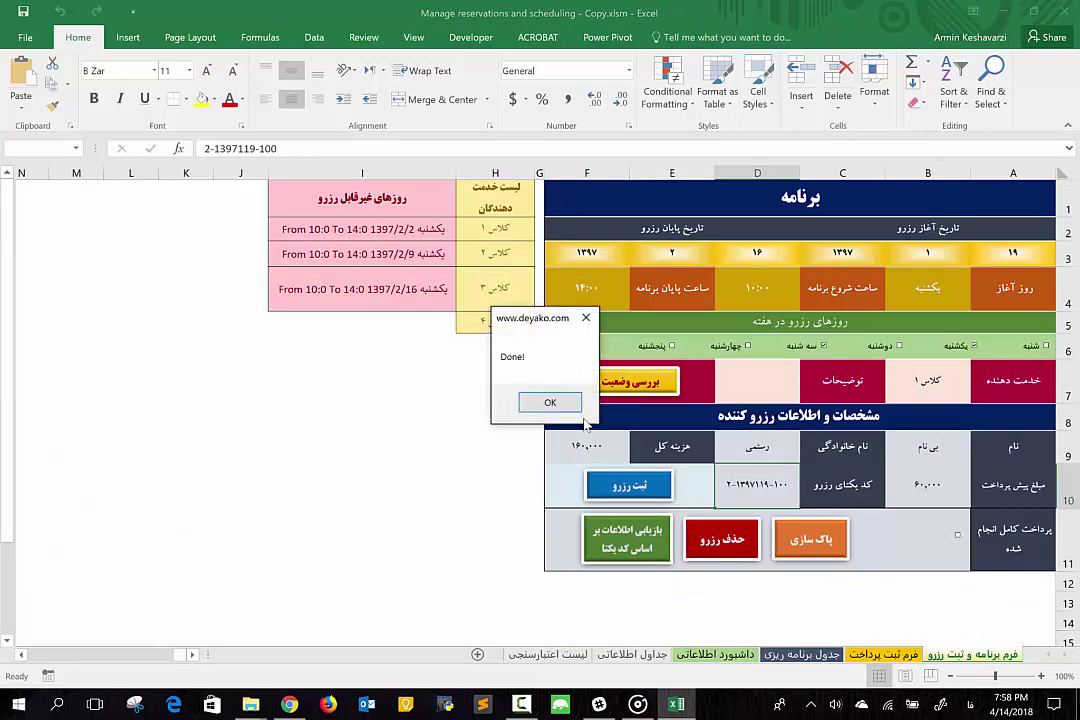
{"action": "left_click", "coordinate": [548, 403]}
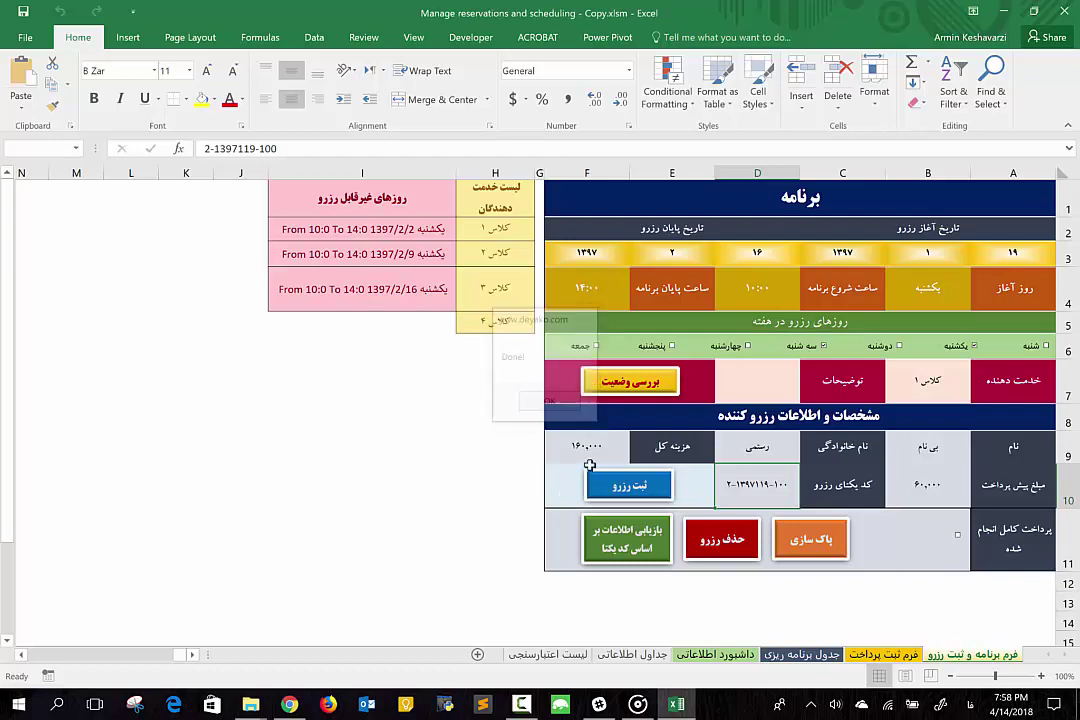
{"action": "left_click", "coordinate": [800, 654]}
{"action": "scroll", "coordinate": [846, 468], "scroll_direction": "down", "scroll_amount": 3}
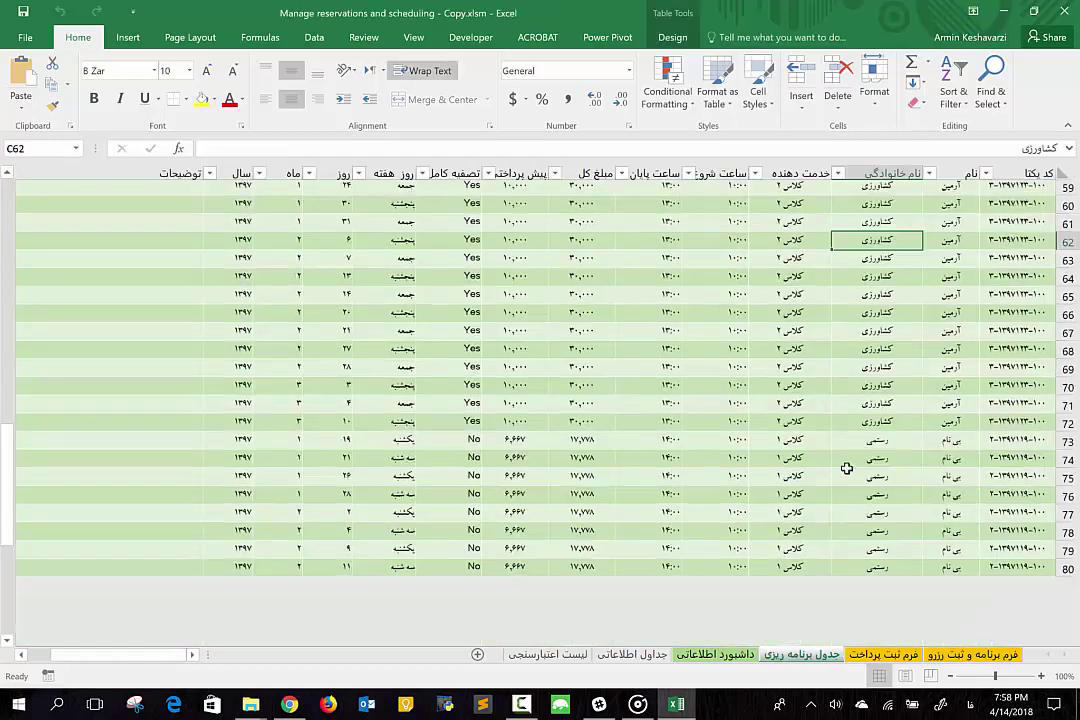
{"action": "scroll", "coordinate": [846, 468], "scroll_direction": "down", "scroll_amount": 3}
{"action": "scroll", "coordinate": [846, 468], "scroll_direction": "up", "scroll_amount": 1}
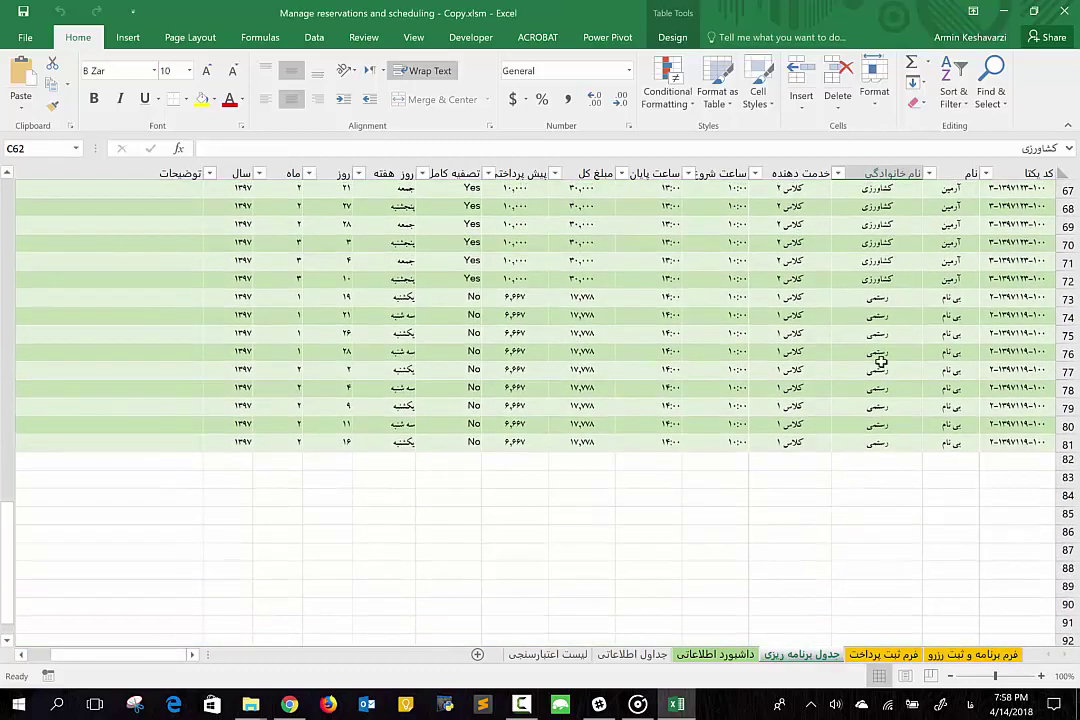
{"action": "left_click", "coordinate": [940, 656]}
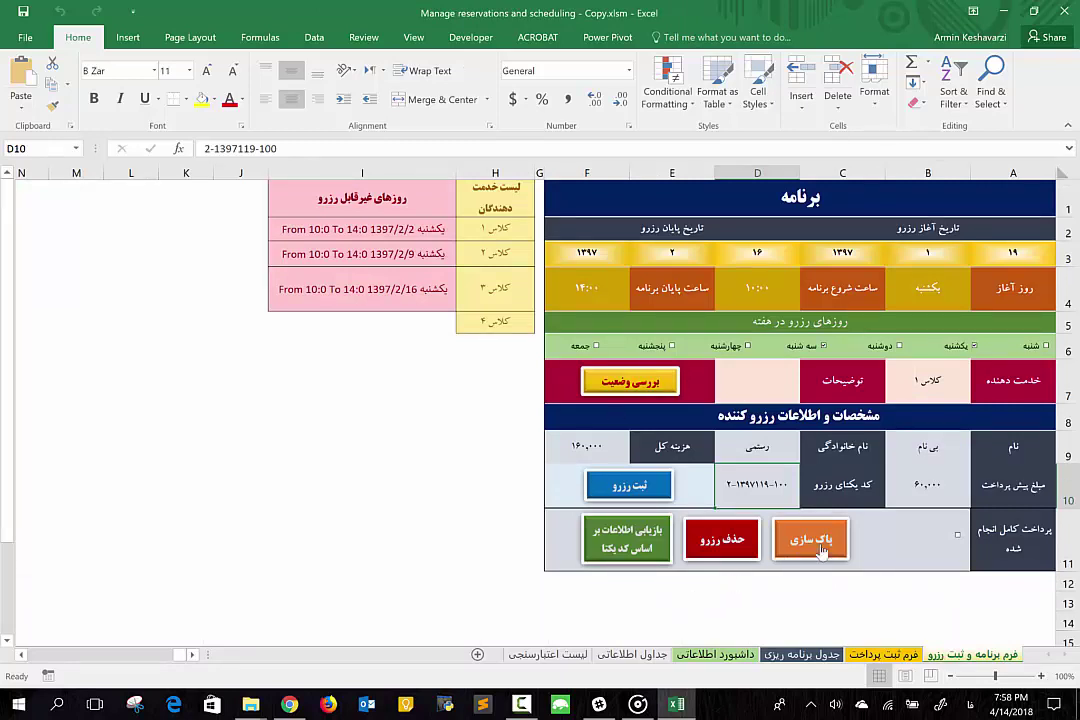
On the payment sheet, clear booking code B2, amounts I2:I4, times B5 and D5, and class F5
{"action": "left_click", "coordinate": [884, 656]}
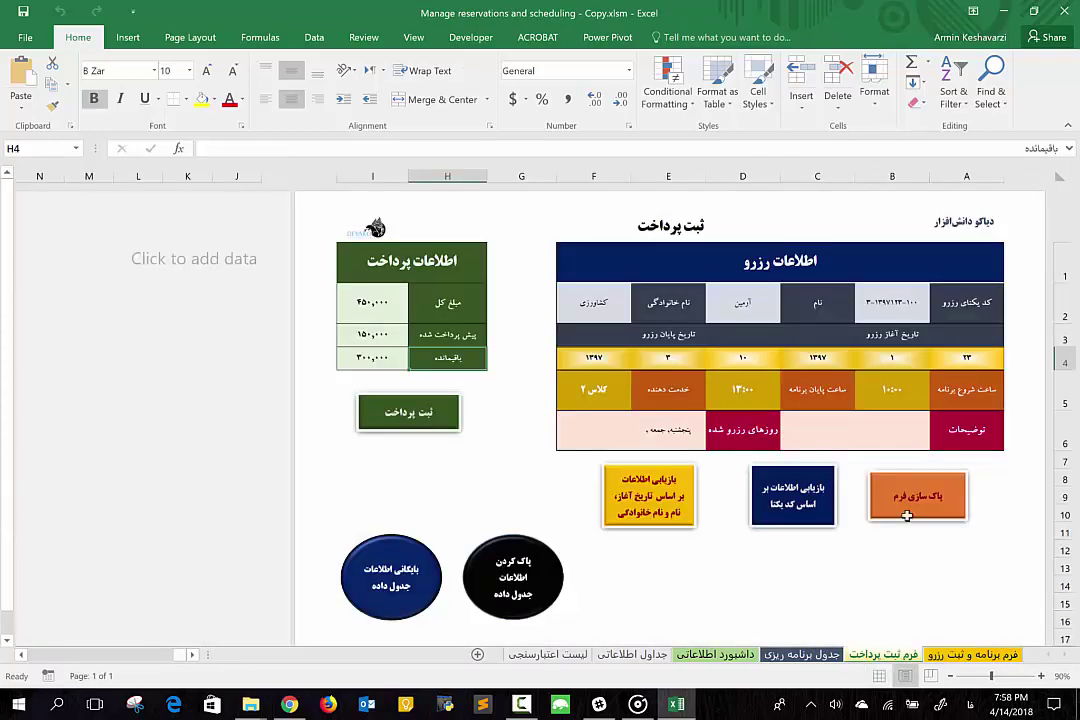
{"action": "left_click", "coordinate": [893, 301]}
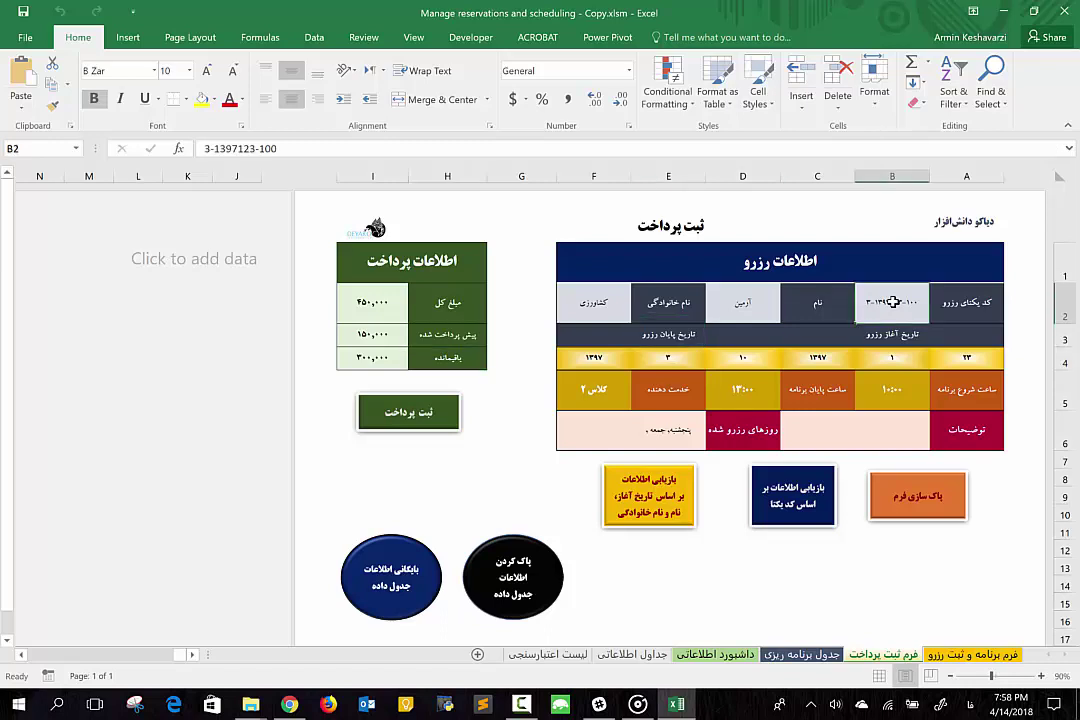
{"action": "key", "text": "Delete"}
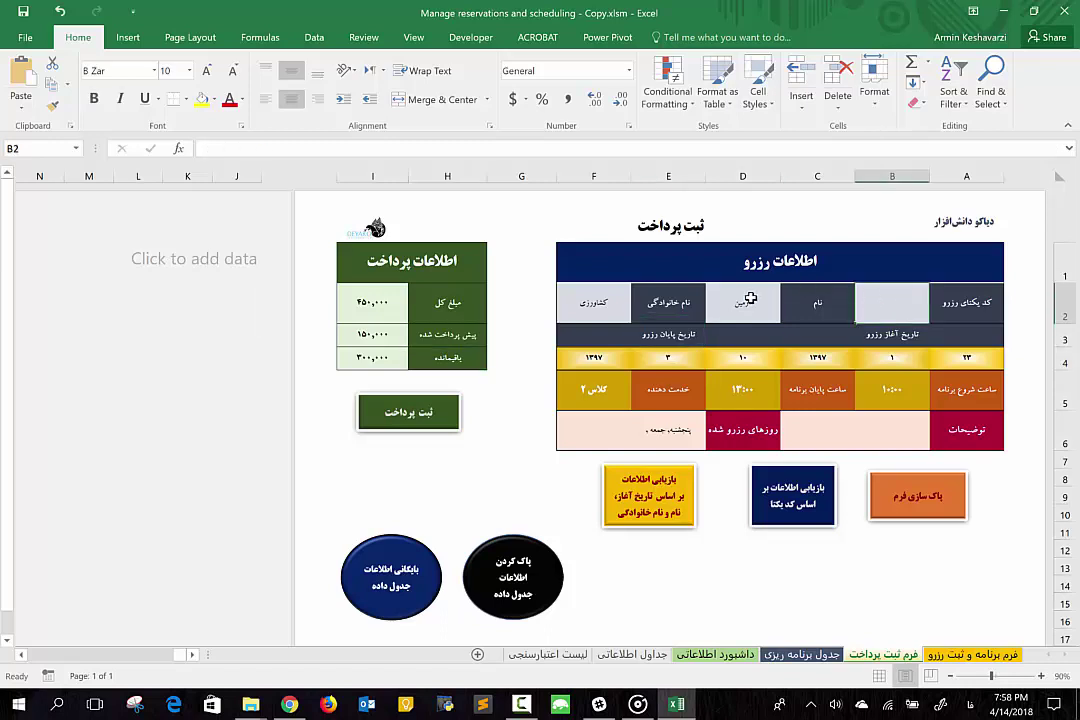
{"action": "left_click", "coordinate": [750, 298]}
{"action": "left_click", "coordinate": [592, 300]}
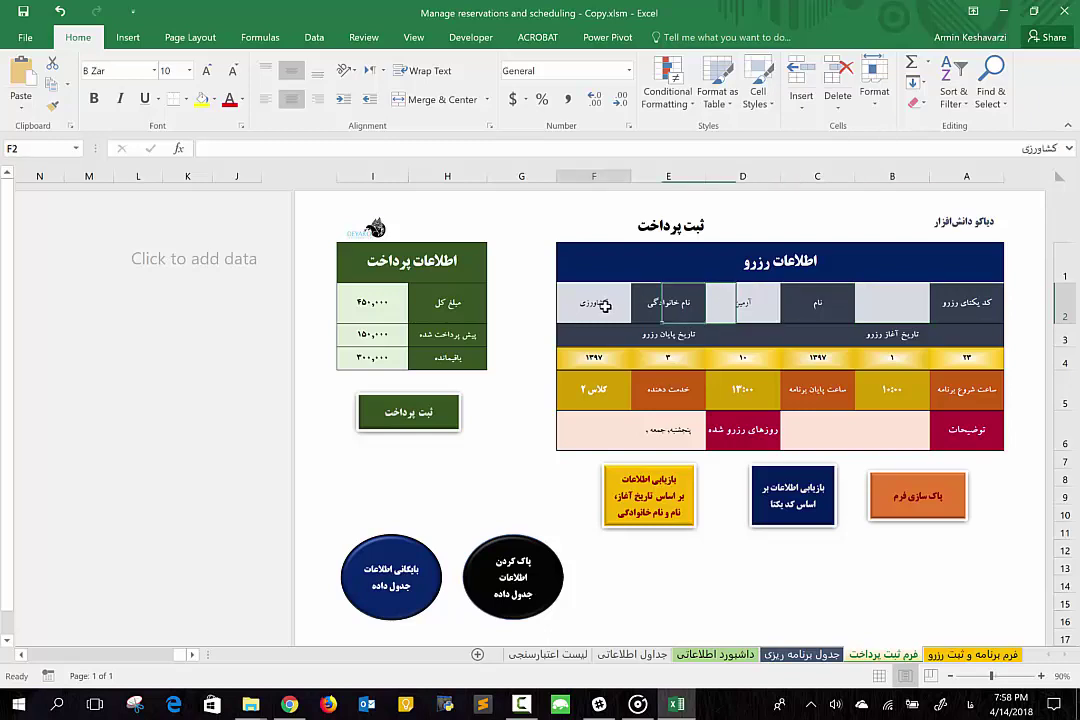
{"action": "left_click_drag", "start_coordinate": [385, 305], "coordinate": [376, 350]}
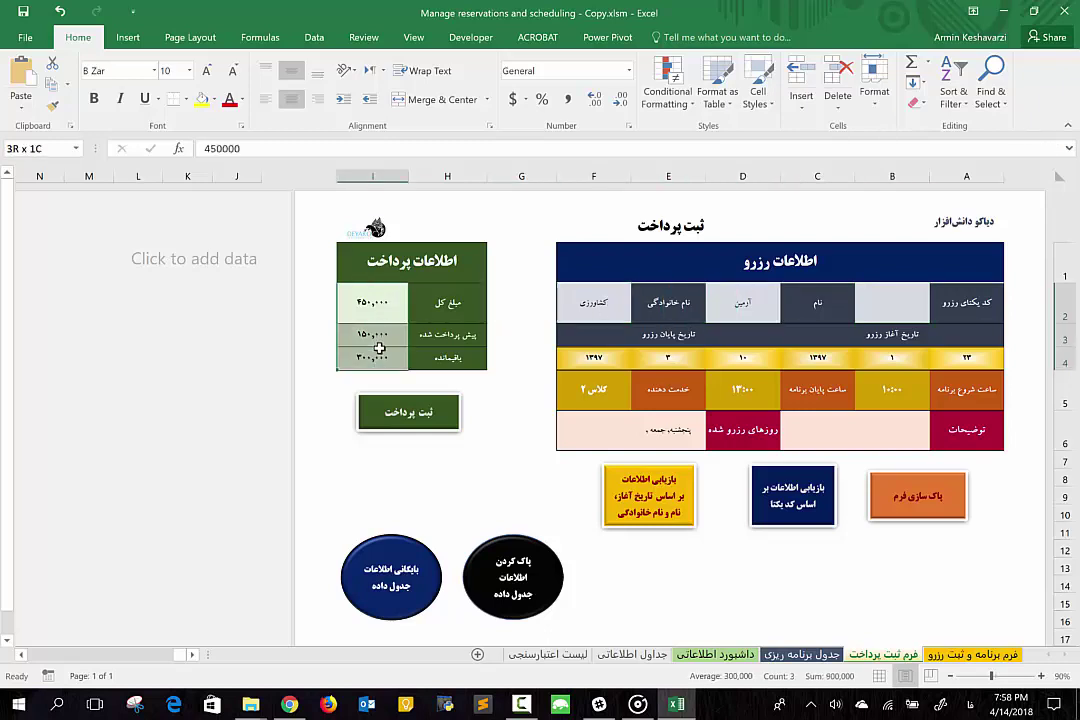
{"action": "key", "text": "Delete"}
{"action": "left_click", "coordinate": [877, 390]}
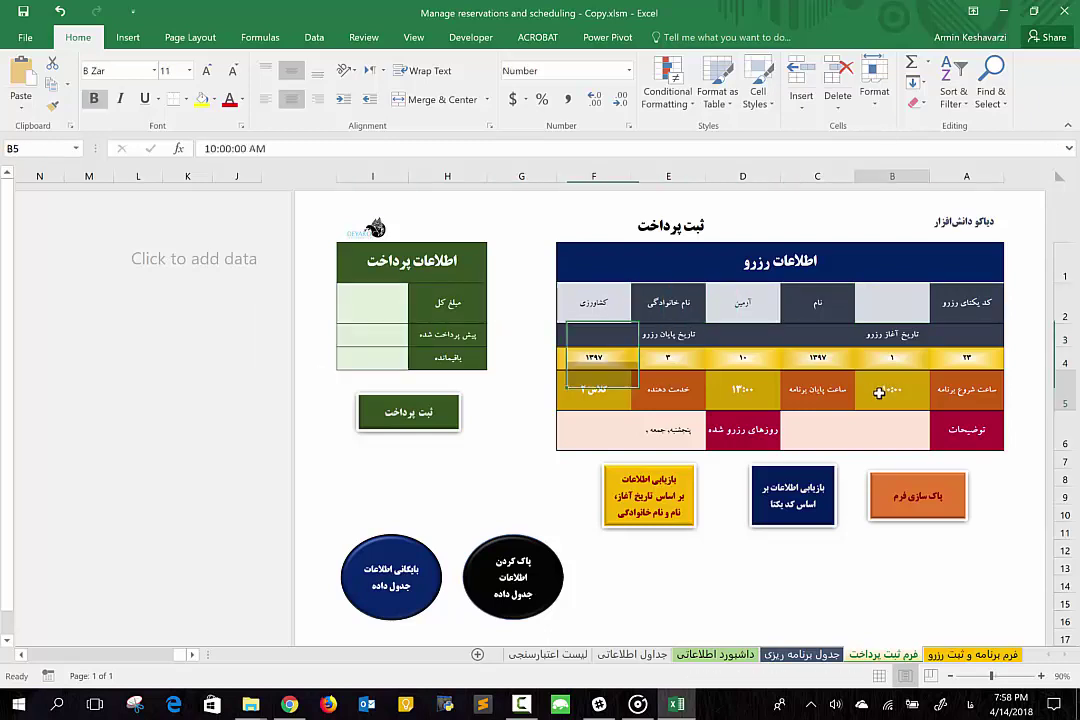
{"action": "key", "text": "Tab"}
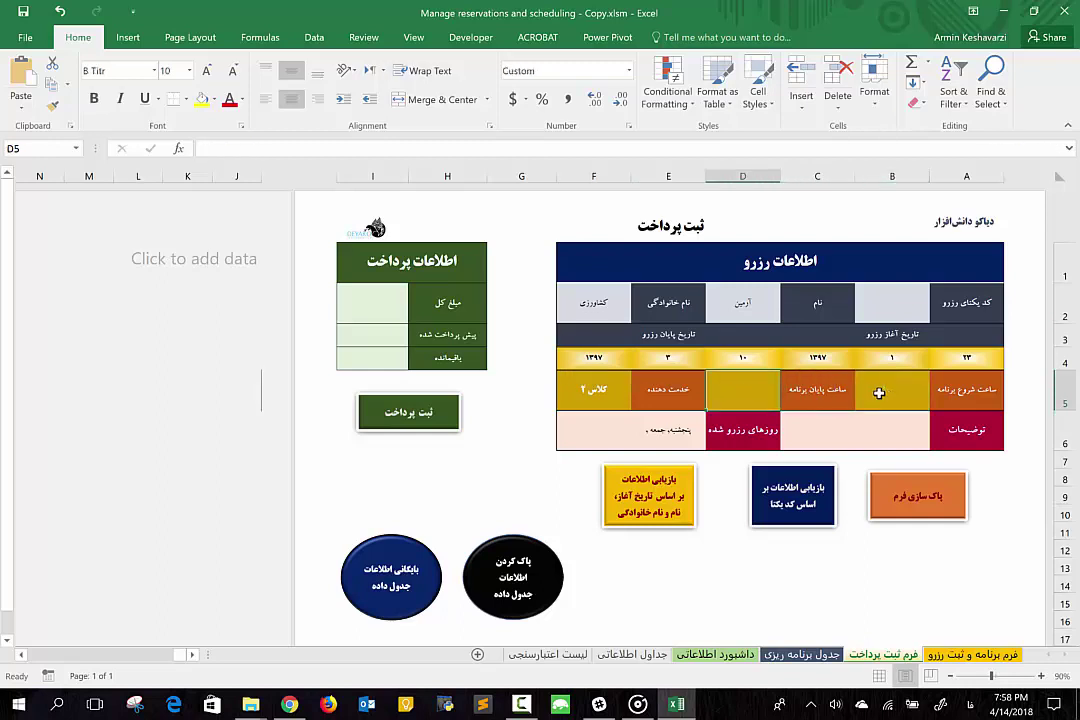
{"action": "key", "text": "Delete"}
{"action": "key", "text": "Tab"}
{"action": "key", "text": "Delete"}
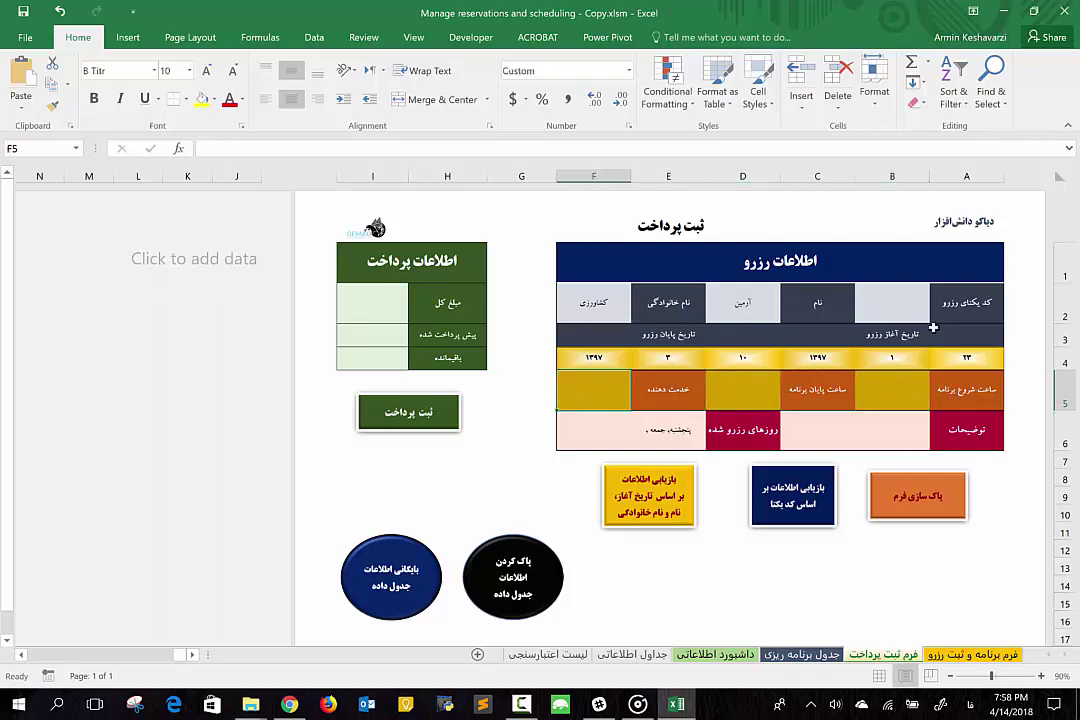
Retrieve the booking by start date and name, refilling Class 2 with 450,000 total and 150,000 prepaid
{"action": "left_click", "coordinate": [742, 308]}
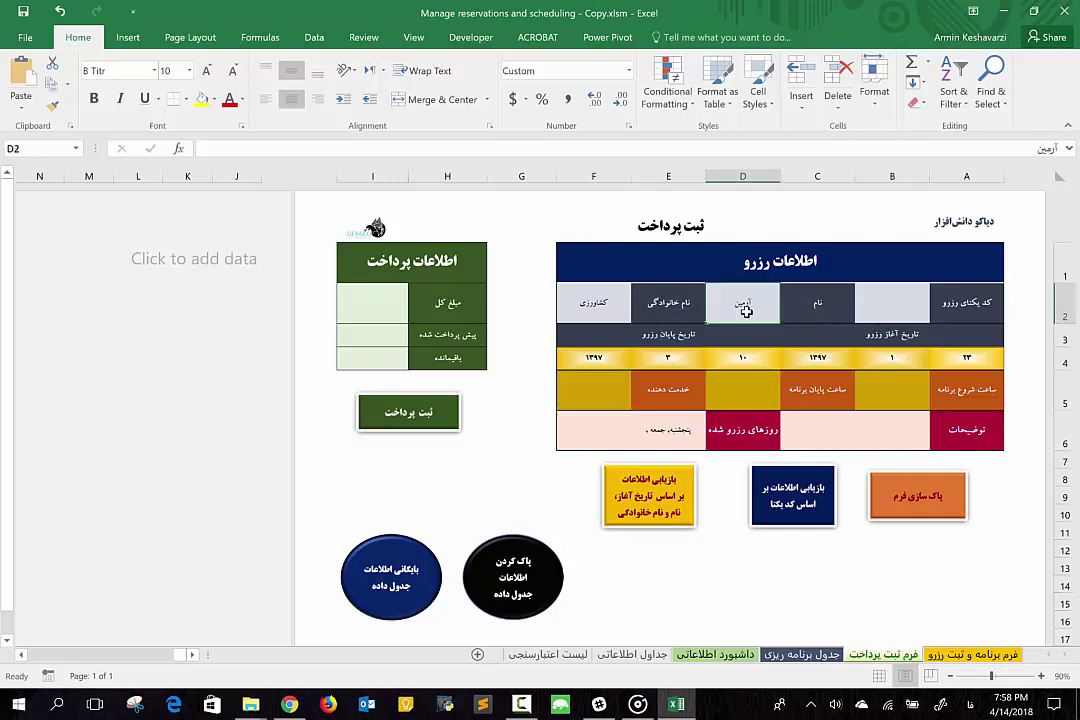
{"action": "left_click", "coordinate": [881, 340]}
{"action": "left_click", "coordinate": [700, 338]}
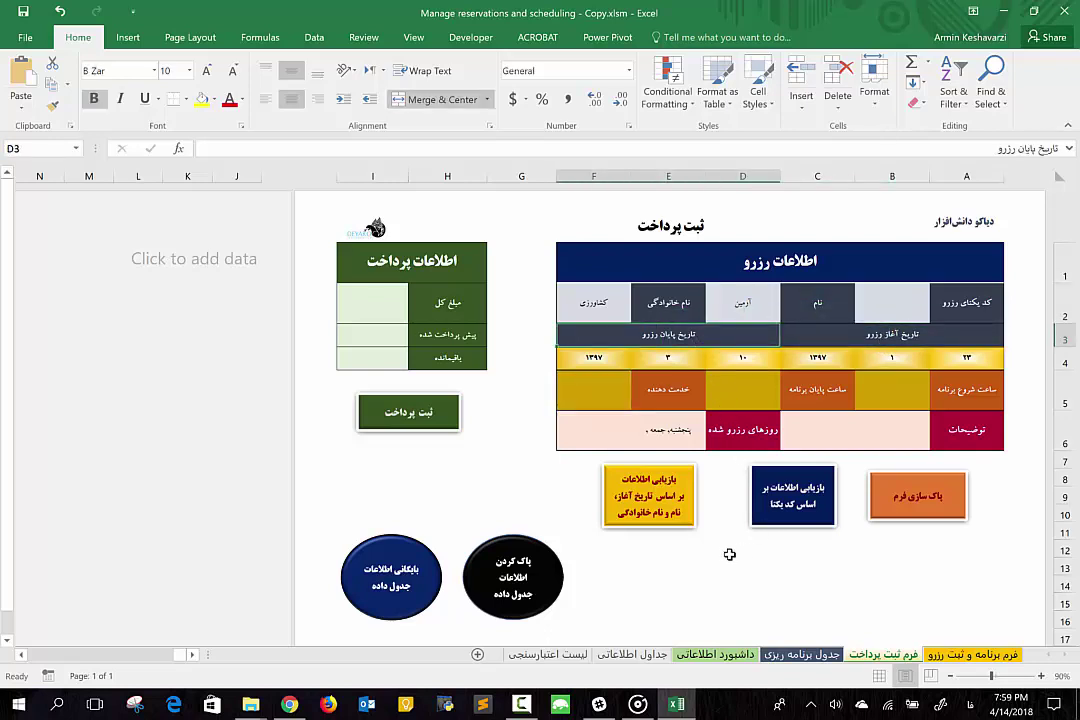
{"action": "left_click", "coordinate": [678, 528]}
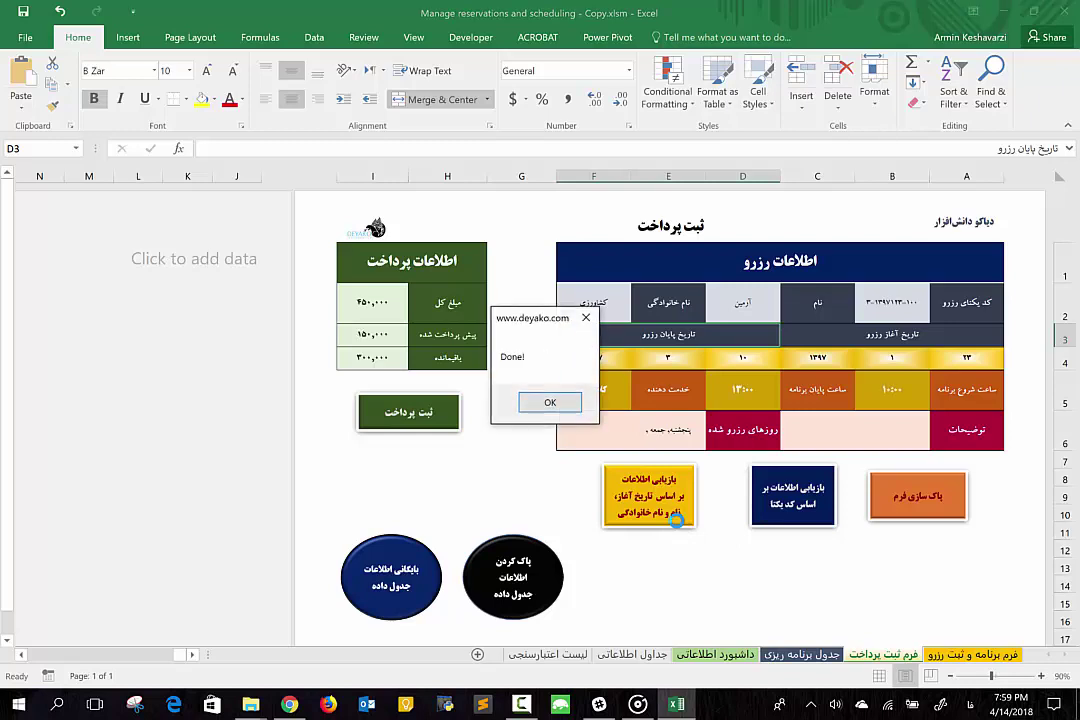
{"action": "left_click", "coordinate": [548, 402]}
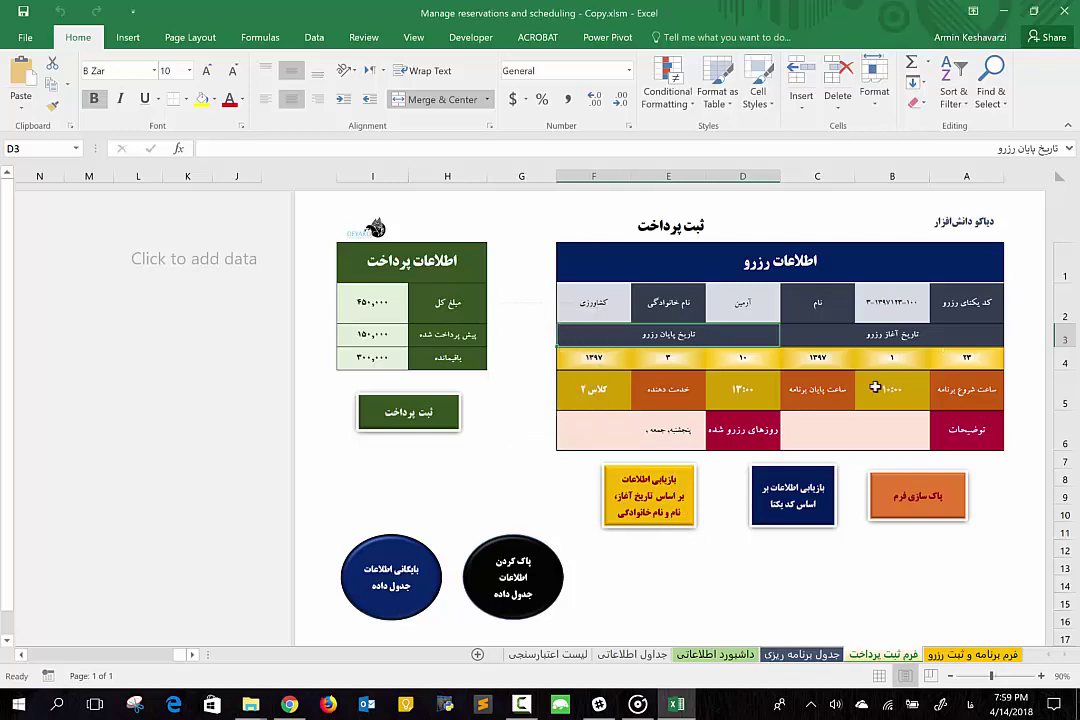
{"action": "left_click", "coordinate": [902, 300]}
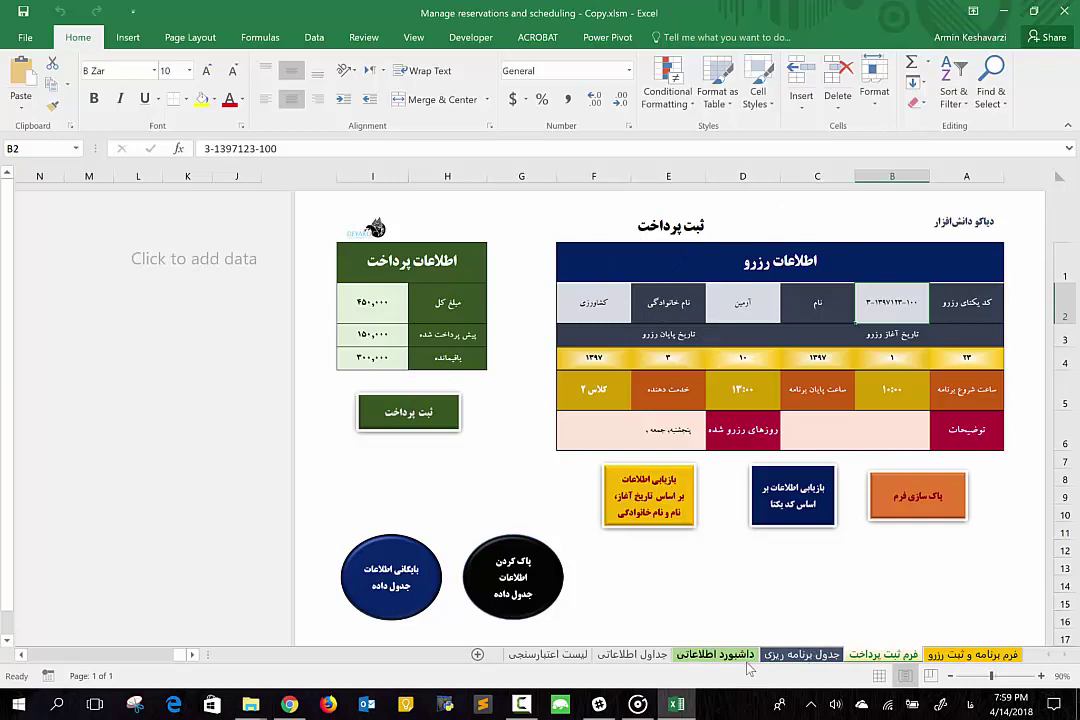
Open the schedule table sheet and jump to the end of its data
{"action": "left_click", "coordinate": [634, 656]}
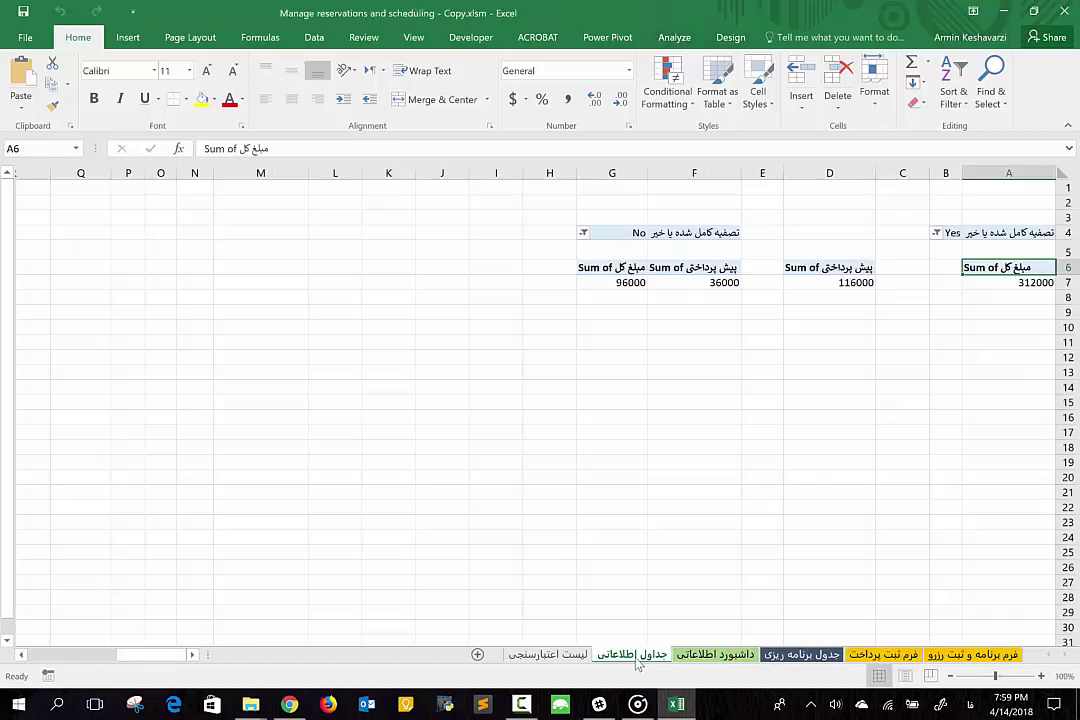
{"action": "left_click", "coordinate": [692, 656]}
{"action": "left_click", "coordinate": [801, 655]}
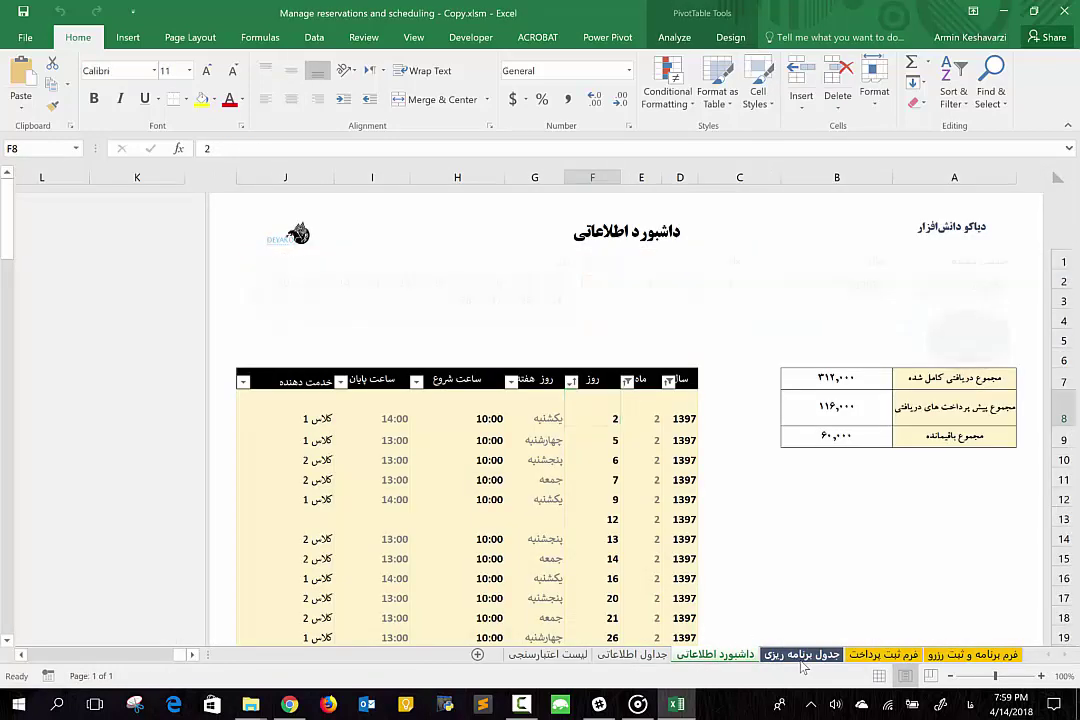
{"action": "scroll", "coordinate": [897, 395], "scroll_direction": "up", "scroll_amount": 7}
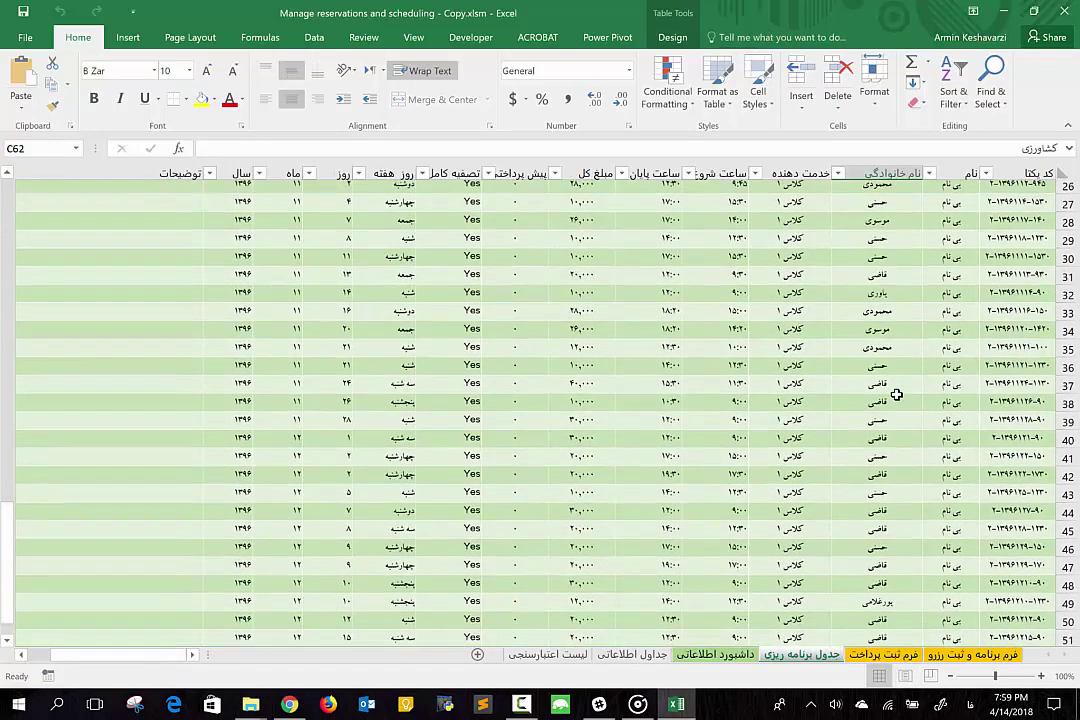
{"action": "scroll", "coordinate": [897, 395], "scroll_direction": "down", "scroll_amount": 3}
{"action": "scroll", "coordinate": [897, 395], "scroll_direction": "down", "scroll_amount": 3}
{"action": "scroll", "coordinate": [897, 395], "scroll_direction": "down", "scroll_amount": 2}
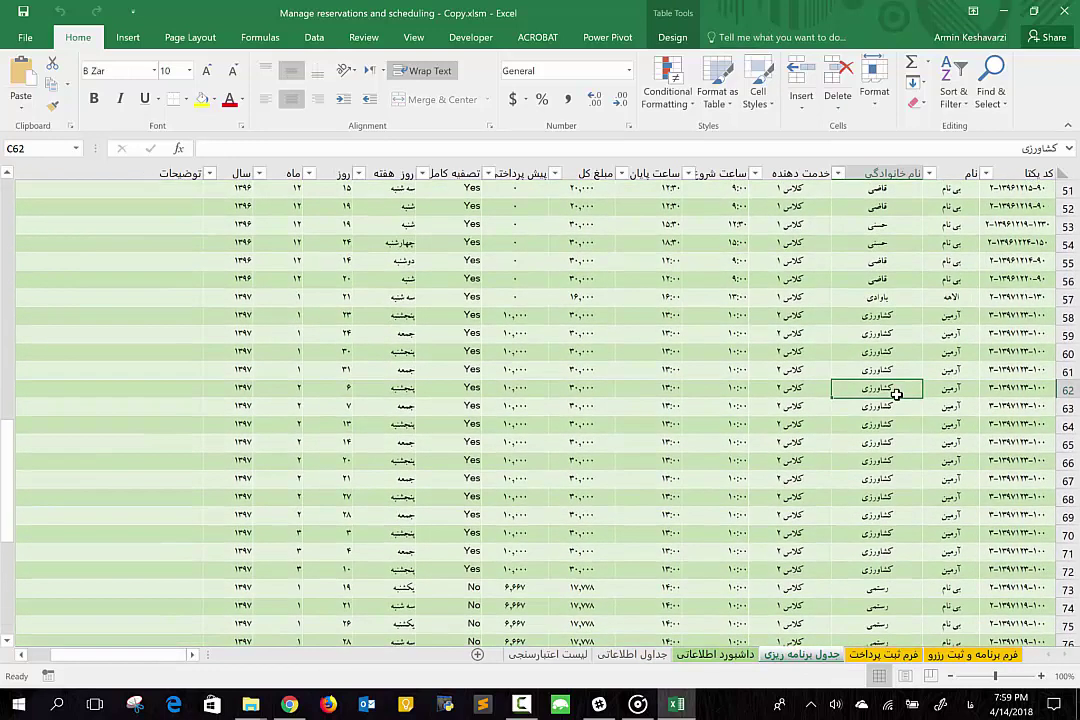
{"action": "key", "text": "ctrl+Down"}
{"action": "key", "text": "ctrl+Down"}
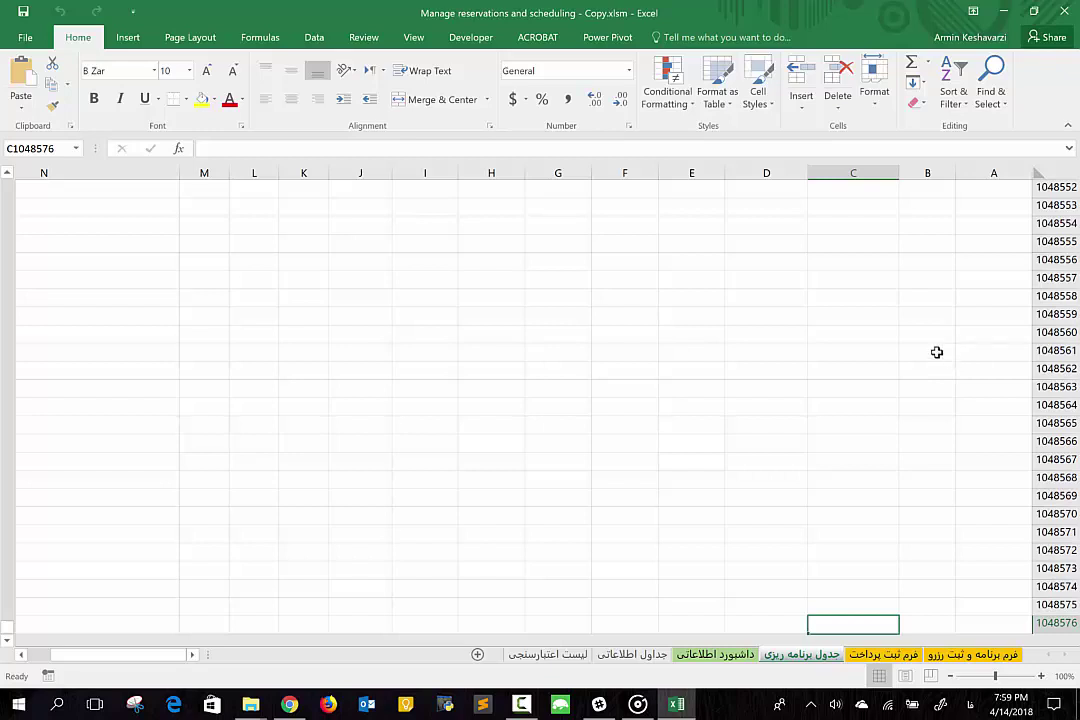
Confirm the table's last booking sits in row 81 and return to the فرم ثبت پرداخت sheet
{"action": "scroll", "coordinate": [958, 357], "scroll_direction": "up", "scroll_amount": 4}
{"action": "scroll", "coordinate": [955, 358], "scroll_direction": "up", "scroll_amount": 5}
{"action": "scroll", "coordinate": [934, 360], "scroll_direction": "up", "scroll_amount": 6}
{"action": "scroll", "coordinate": [934, 360], "scroll_direction": "up", "scroll_amount": 10}
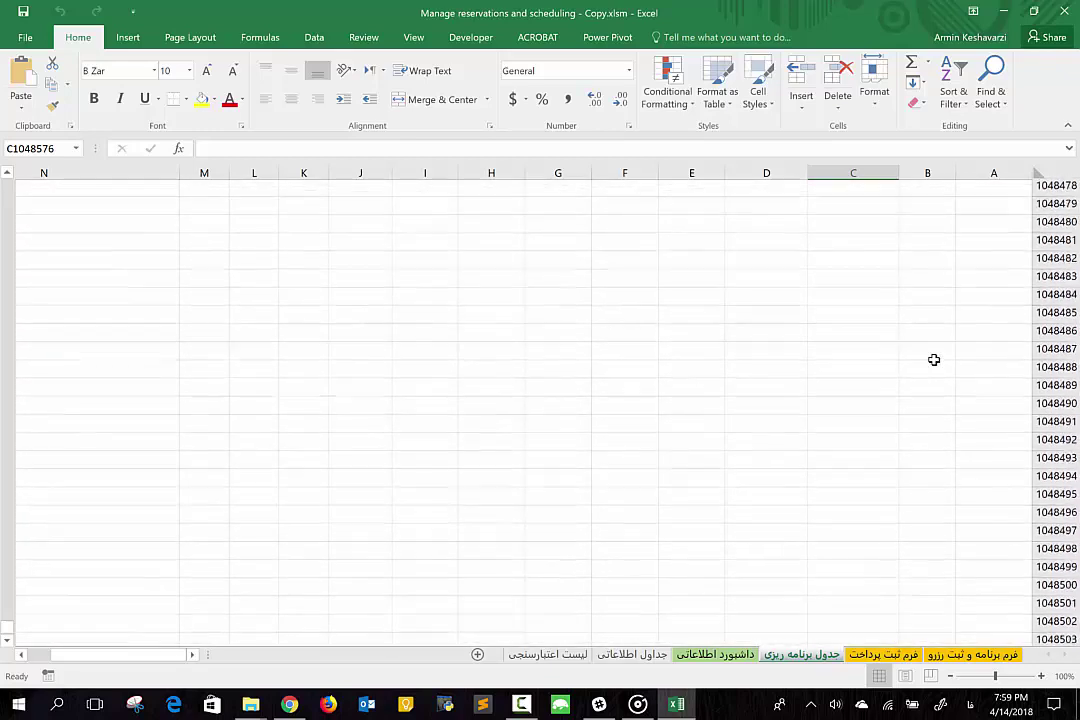
{"action": "scroll", "coordinate": [934, 360], "scroll_direction": "up", "scroll_amount": 1}
{"action": "key", "text": "ctrl+Up"}
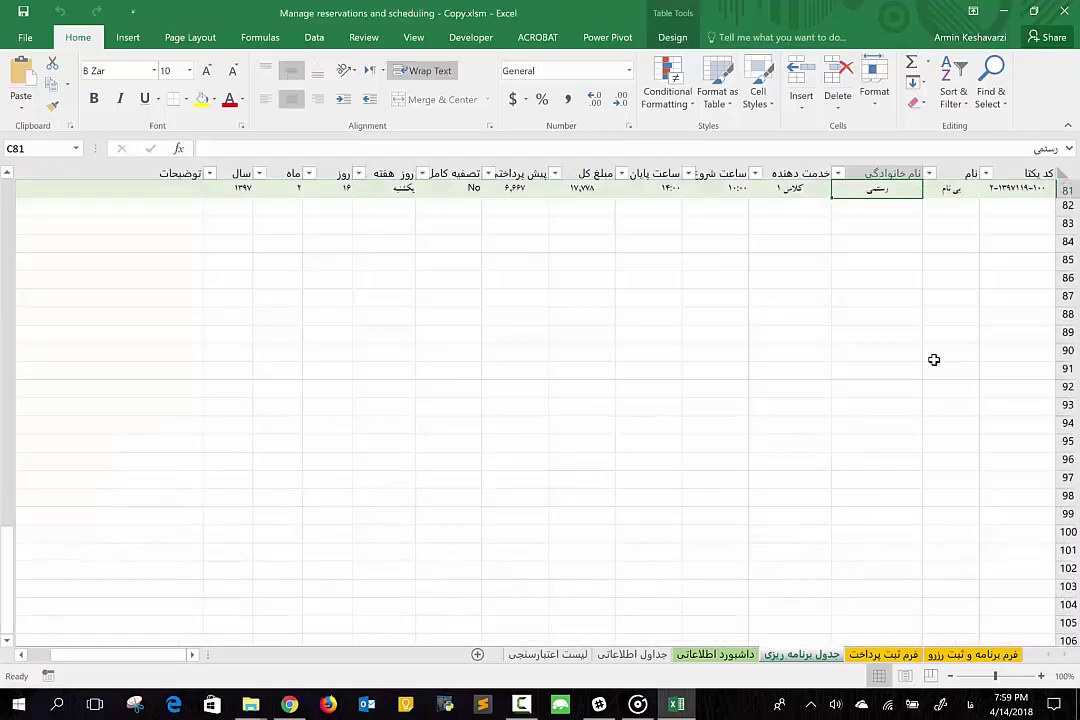
{"action": "key", "text": "shift+Down"}
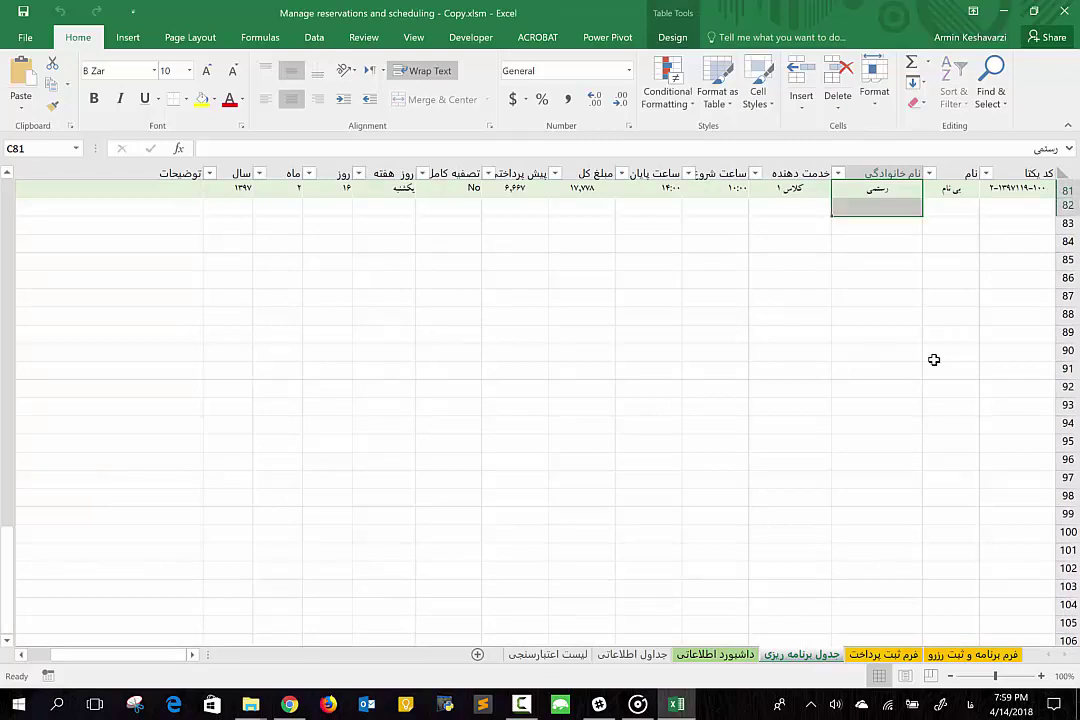
{"action": "scroll", "coordinate": [921, 478], "scroll_direction": "down", "scroll_amount": 8}
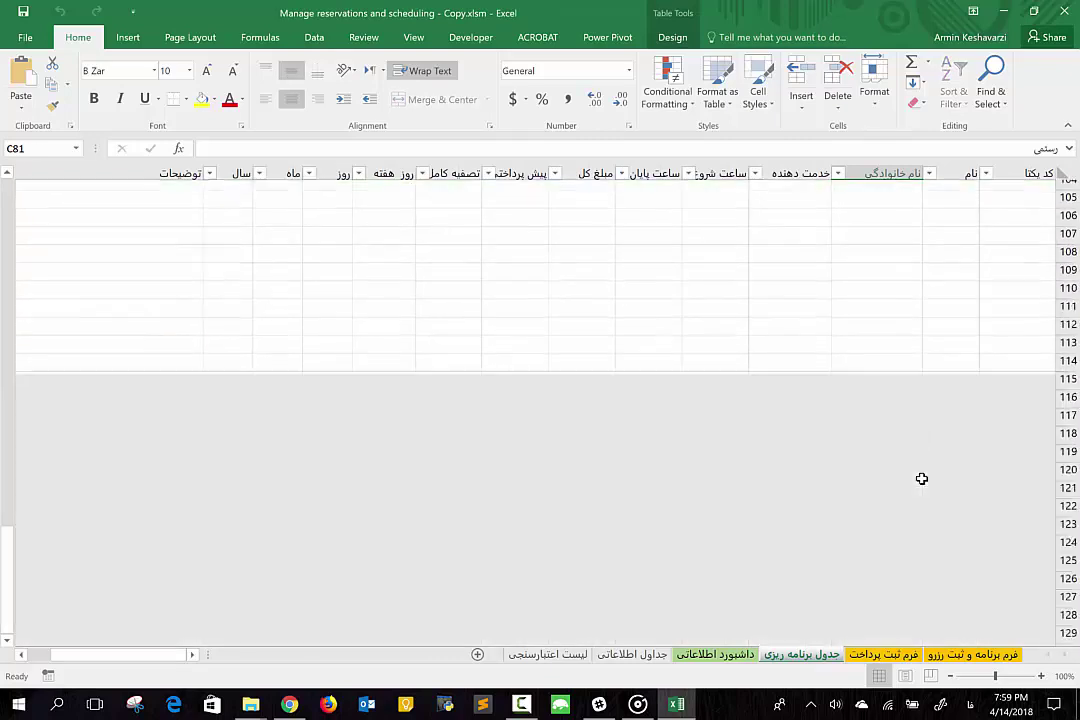
{"action": "scroll", "coordinate": [921, 478], "scroll_direction": "down", "scroll_amount": 6}
{"action": "scroll", "coordinate": [921, 478], "scroll_direction": "down", "scroll_amount": 5}
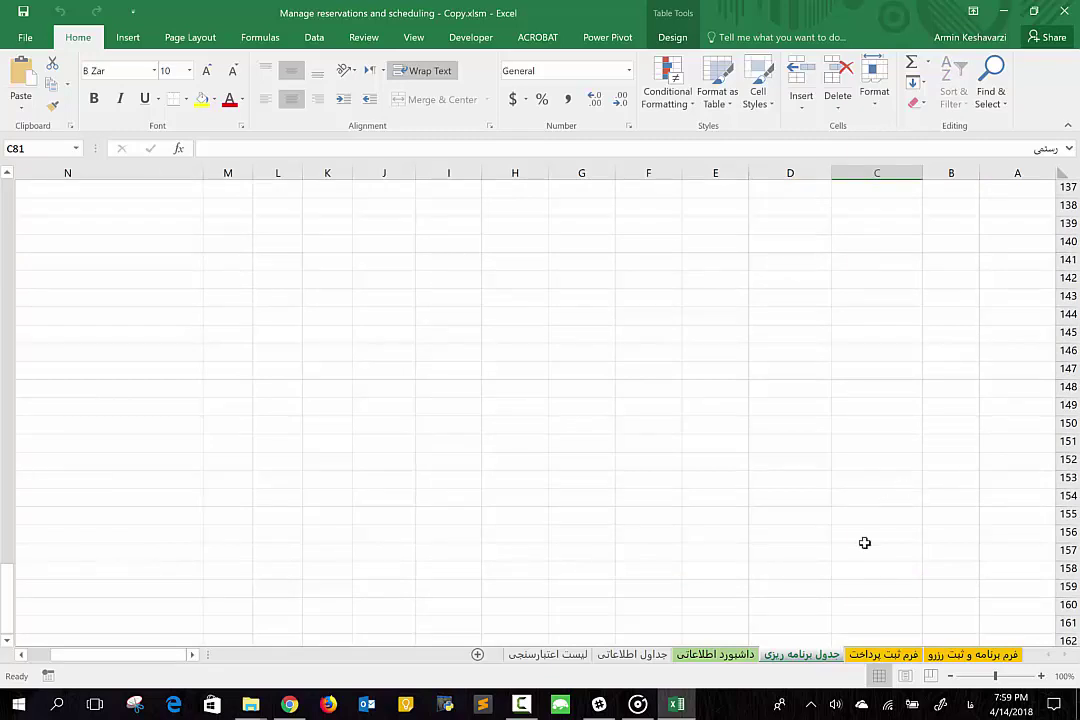
{"action": "left_click", "coordinate": [885, 652]}
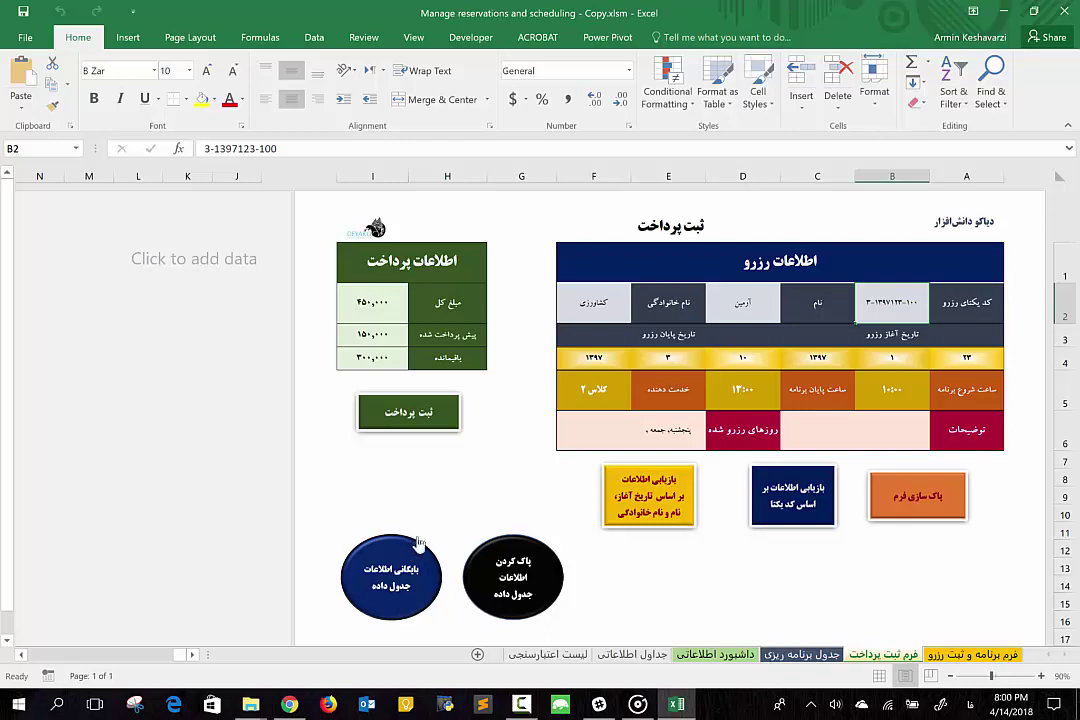
Run the بایگانی اطلاعات جدول داده archive button and acknowledge the 'Saved in Documents folder!' message
{"action": "left_click", "coordinate": [396, 553]}
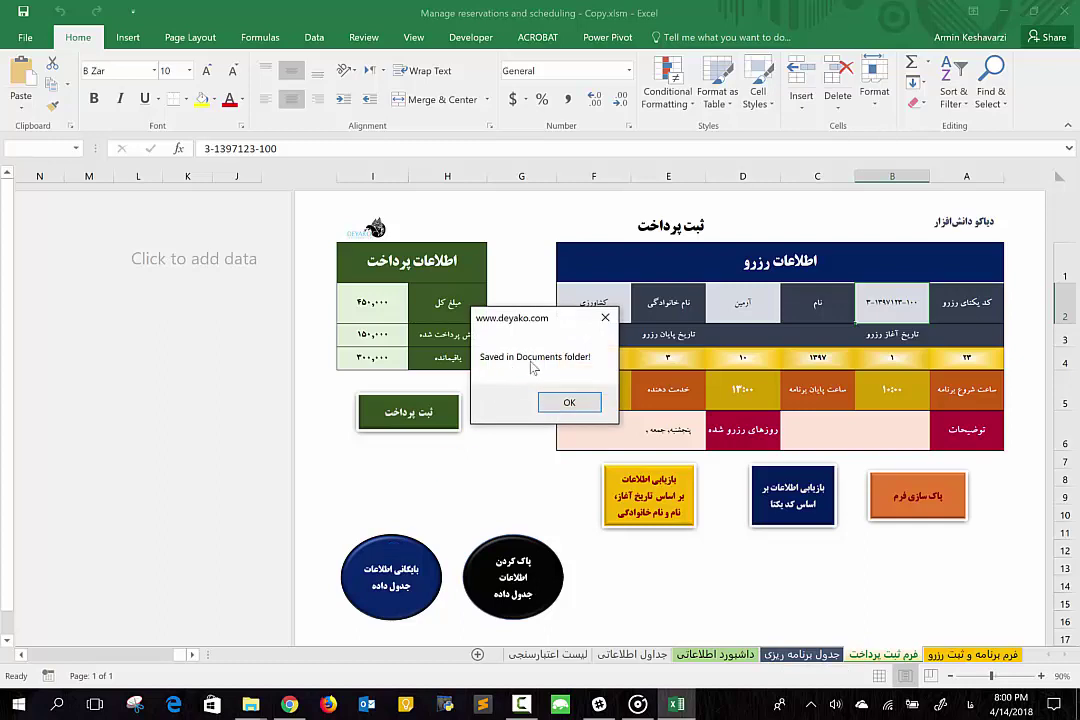
{"action": "left_click", "coordinate": [570, 404]}
{"action": "mouse_move", "coordinate": [250, 704]}
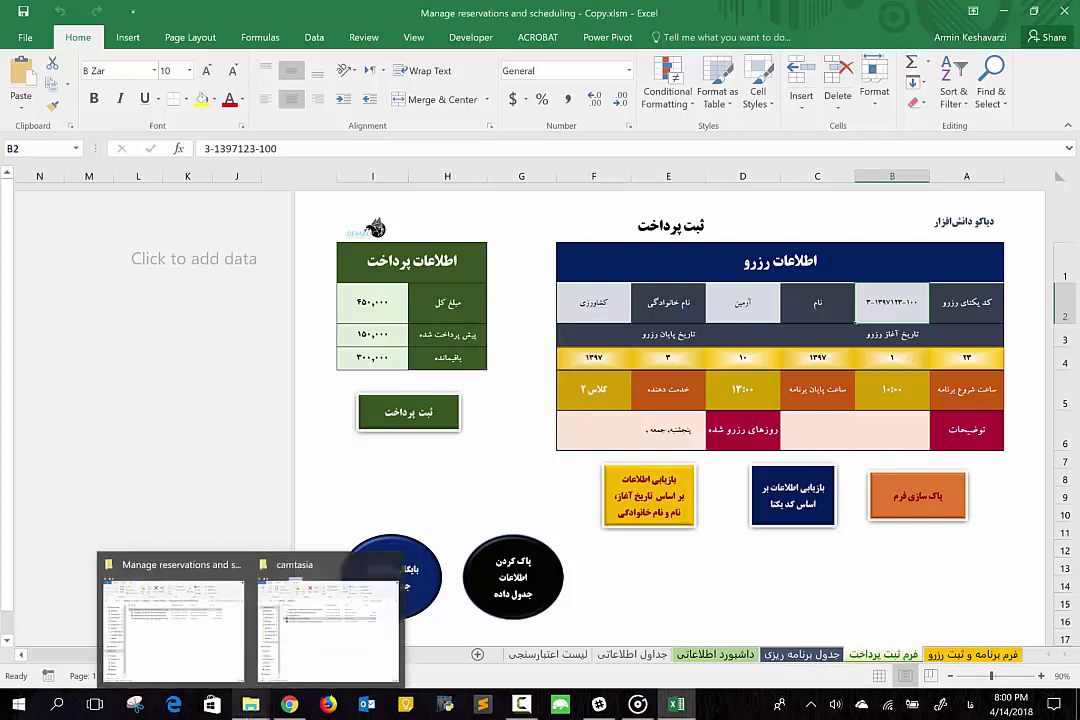
{"action": "left_click", "coordinate": [164, 640]}
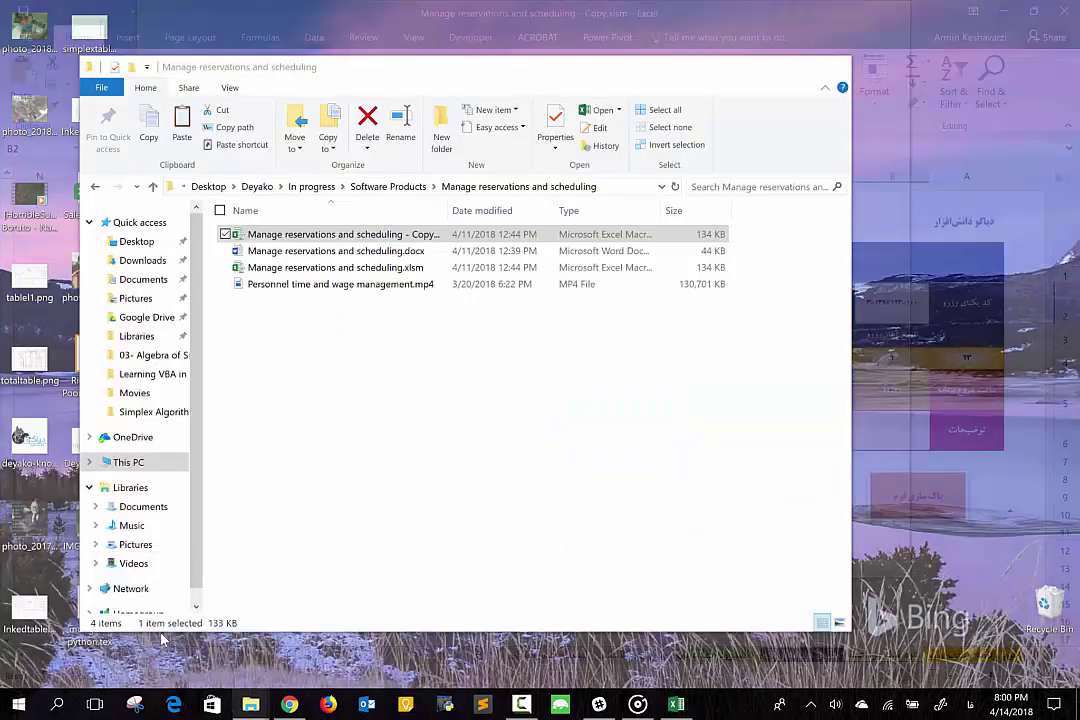
{"action": "left_click", "coordinate": [133, 507]}
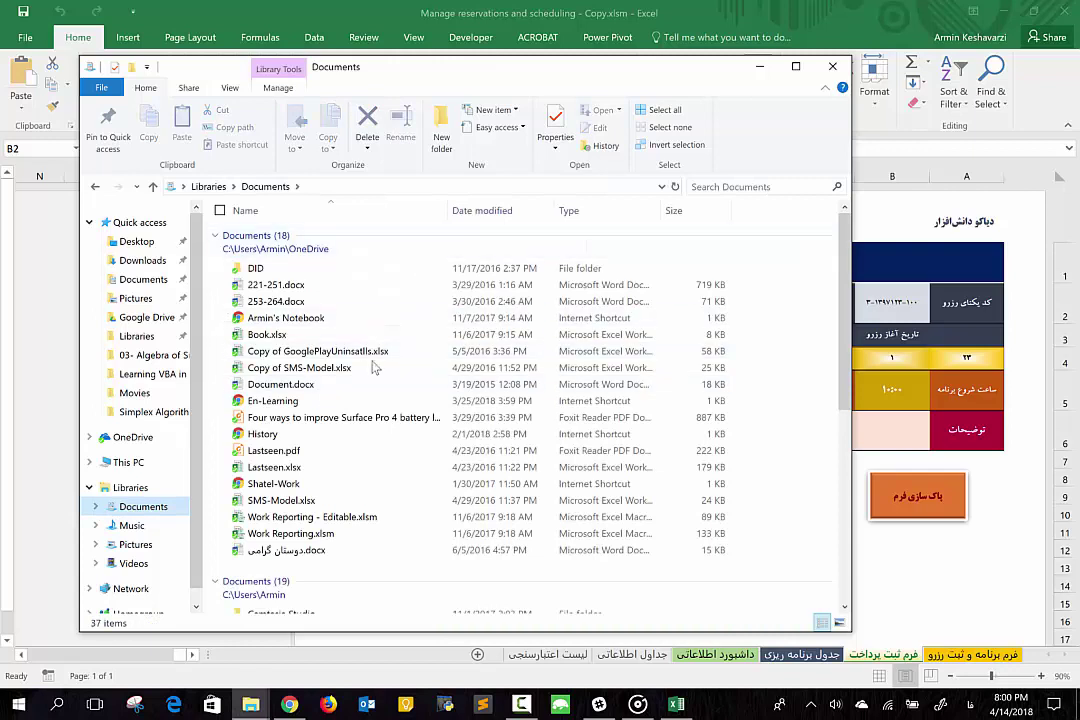
{"action": "scroll", "coordinate": [363, 441], "scroll_direction": "down", "scroll_amount": 5}
{"action": "scroll", "coordinate": [363, 441], "scroll_direction": "down", "scroll_amount": 1}
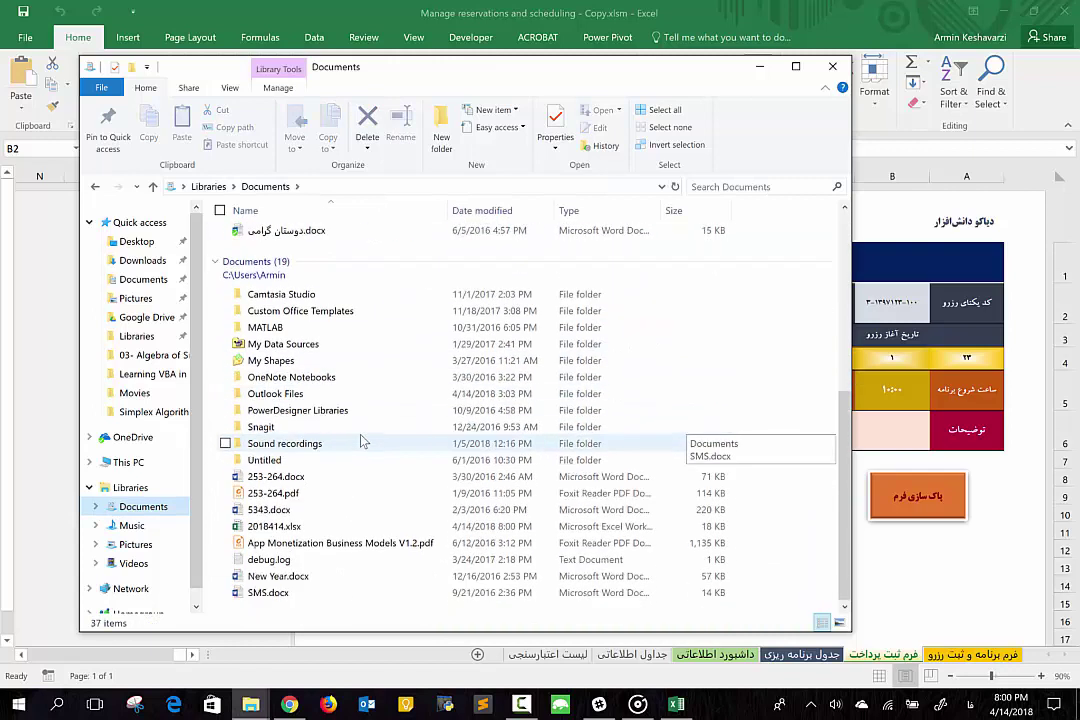
{"action": "scroll", "coordinate": [363, 441], "scroll_direction": "up", "scroll_amount": 3}
{"action": "scroll", "coordinate": [363, 441], "scroll_direction": "up", "scroll_amount": 4}
{"action": "scroll", "coordinate": [363, 441], "scroll_direction": "down", "scroll_amount": 2}
{"action": "scroll", "coordinate": [363, 441], "scroll_direction": "down", "scroll_amount": 2}
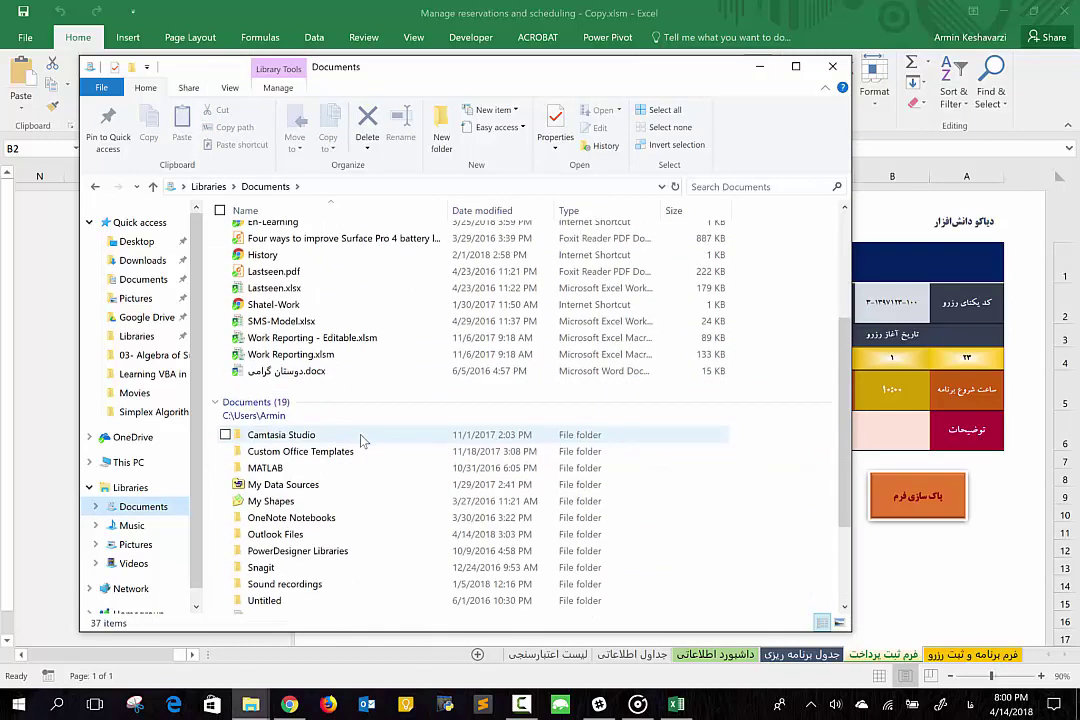
{"action": "scroll", "coordinate": [362, 438], "scroll_direction": "down", "scroll_amount": 2}
{"action": "scroll", "coordinate": [362, 438], "scroll_direction": "down", "scroll_amount": 1}
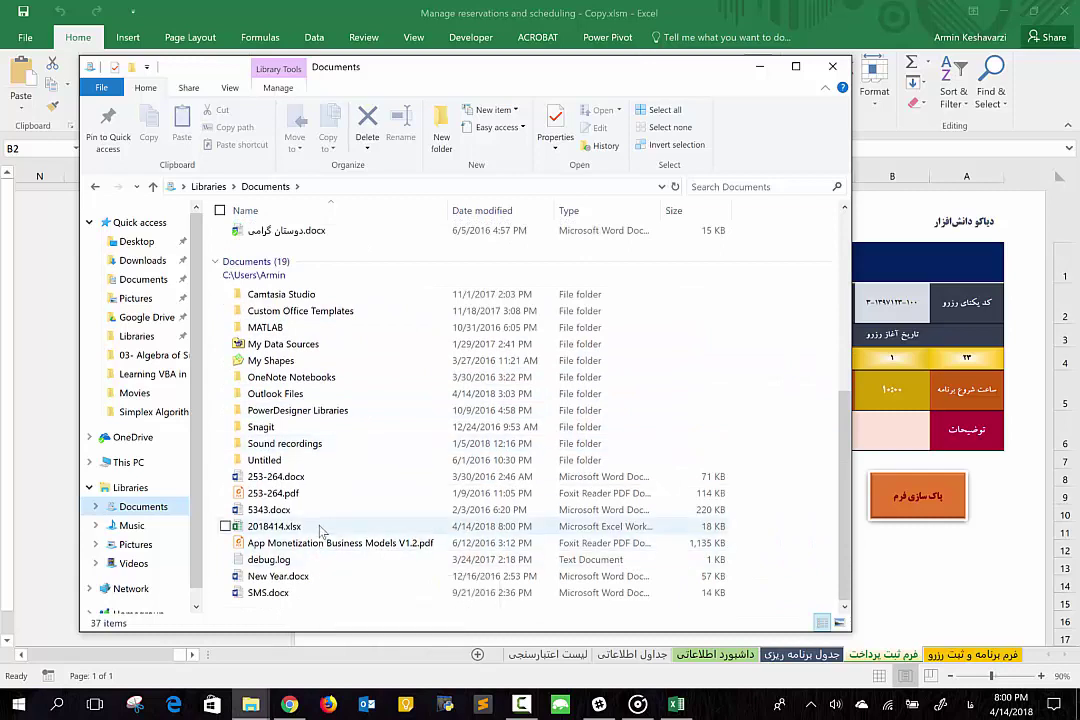
{"action": "left_click", "coordinate": [266, 532]}
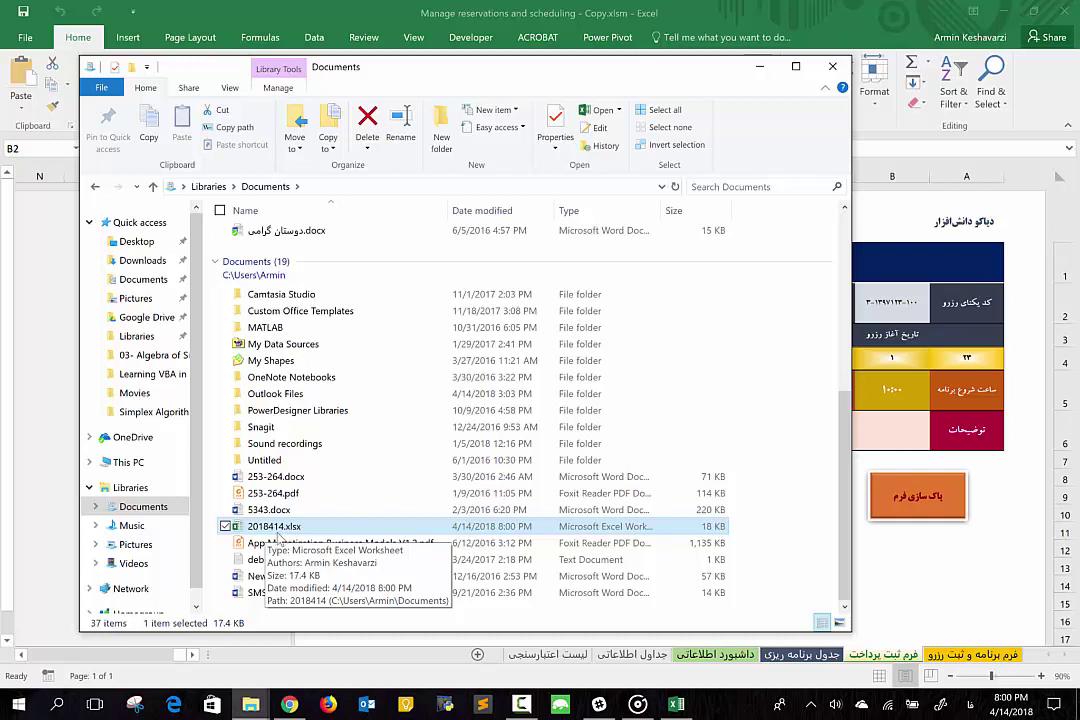
{"action": "double_click", "coordinate": [263, 533]}
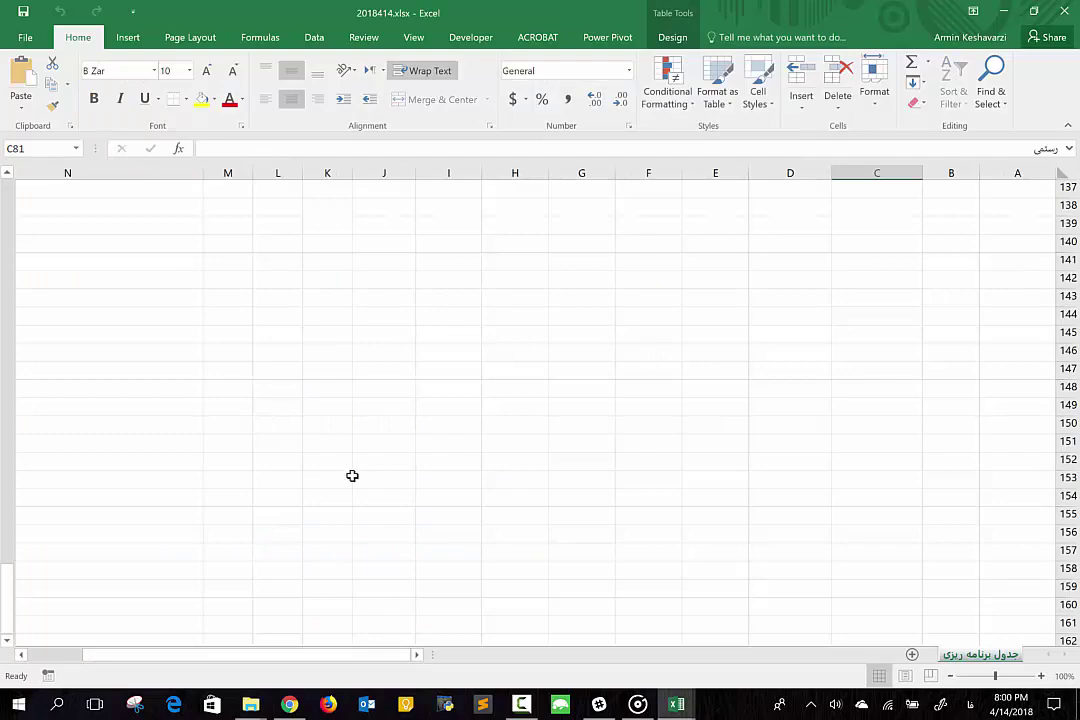
{"action": "scroll", "coordinate": [590, 447], "scroll_direction": "up", "scroll_amount": 13}
{"action": "scroll", "coordinate": [590, 447], "scroll_direction": "up", "scroll_amount": 3}
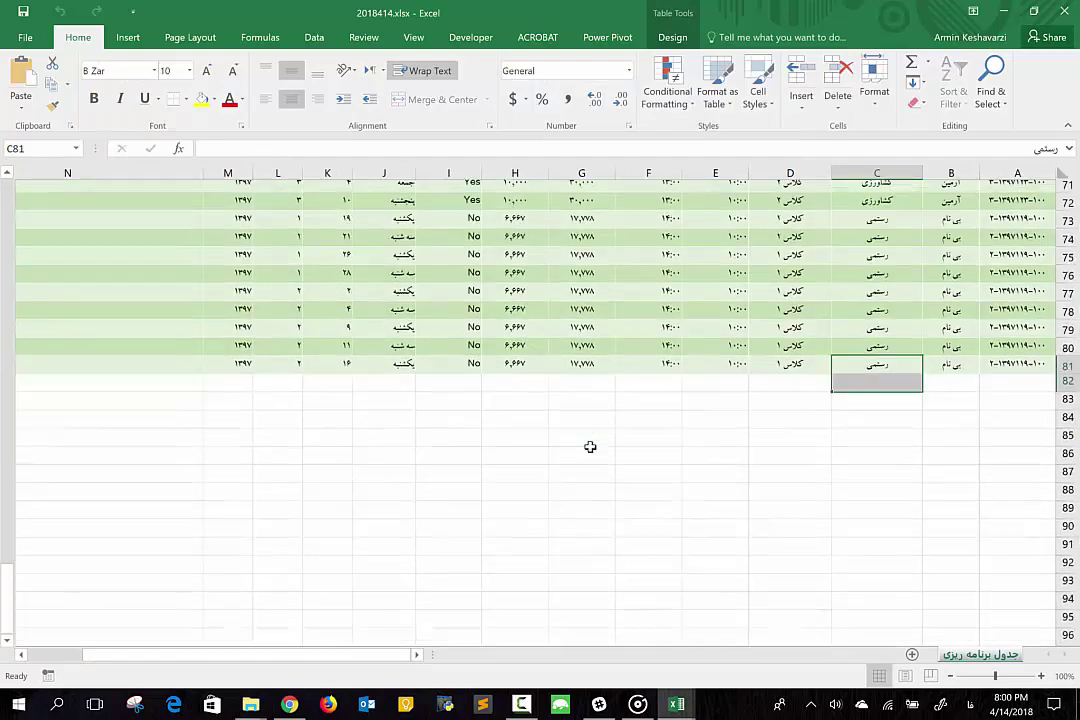
{"action": "scroll", "coordinate": [590, 447], "scroll_direction": "up", "scroll_amount": 1}
{"action": "scroll", "coordinate": [590, 447], "scroll_direction": "up", "scroll_amount": 6}
{"action": "scroll", "coordinate": [834, 355], "scroll_direction": "up", "scroll_amount": 9}
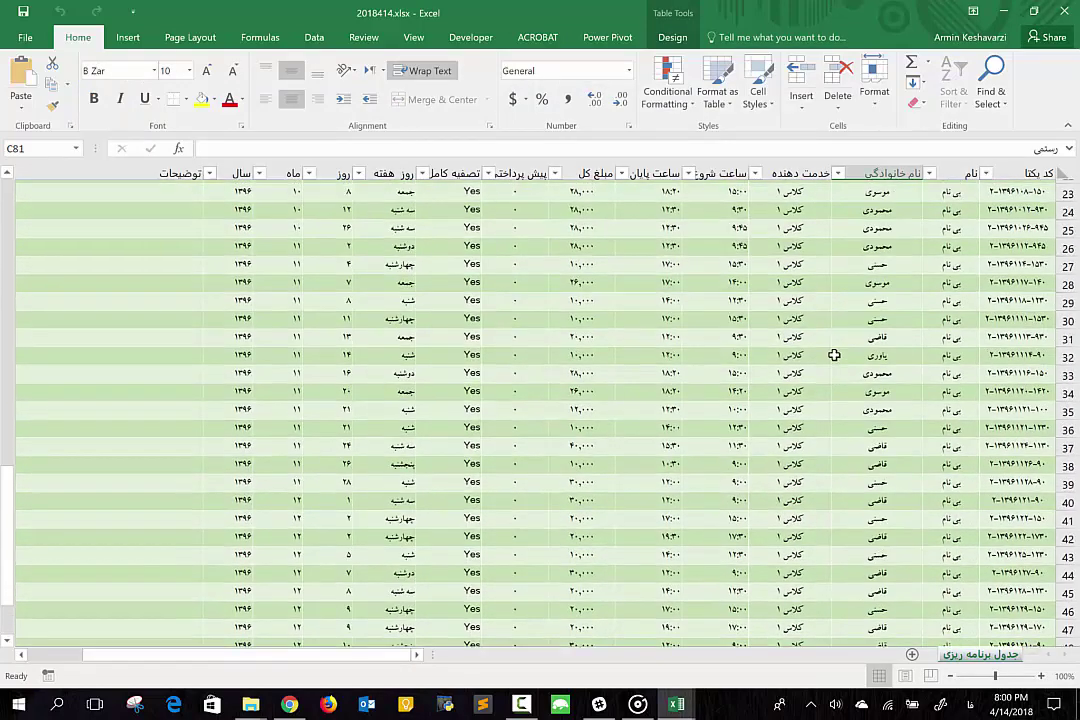
{"action": "scroll", "coordinate": [834, 355], "scroll_direction": "up", "scroll_amount": 8}
{"action": "scroll", "coordinate": [834, 355], "scroll_direction": "down", "scroll_amount": 4}
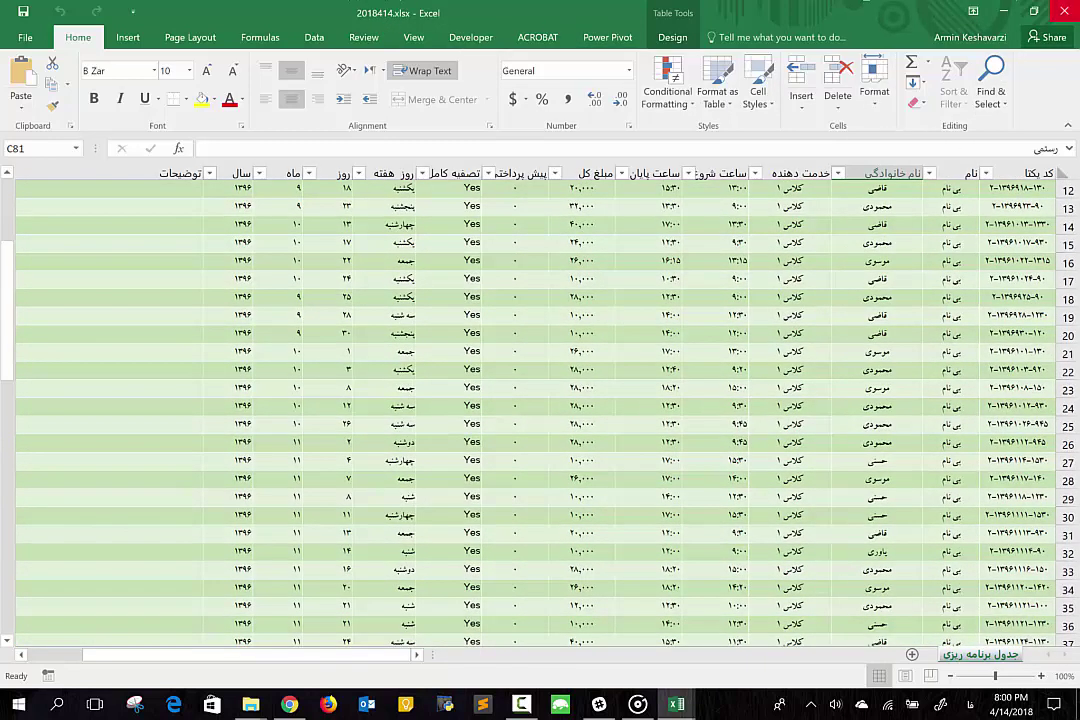
{"action": "left_click", "coordinate": [1063, 11]}
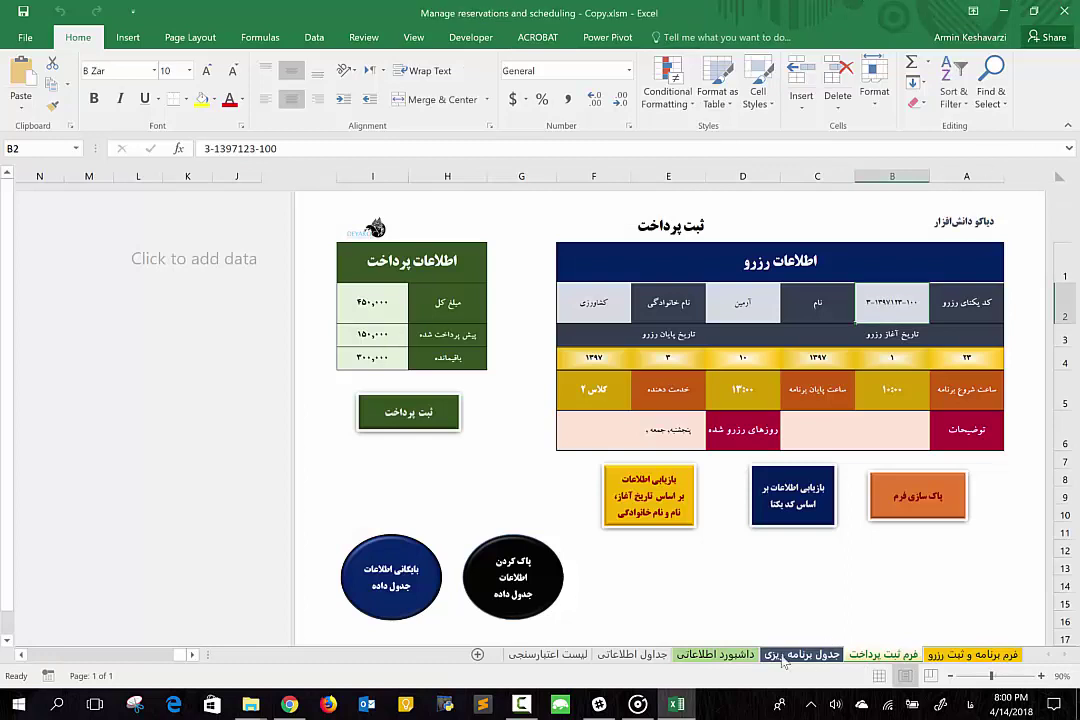
Review the existing bookings on the جدول برنامه ریزی sheet
{"action": "left_click", "coordinate": [784, 658]}
{"action": "scroll", "coordinate": [880, 500], "scroll_direction": "up", "scroll_amount": 1}
{"action": "scroll", "coordinate": [909, 416], "scroll_direction": "up", "scroll_amount": 15}
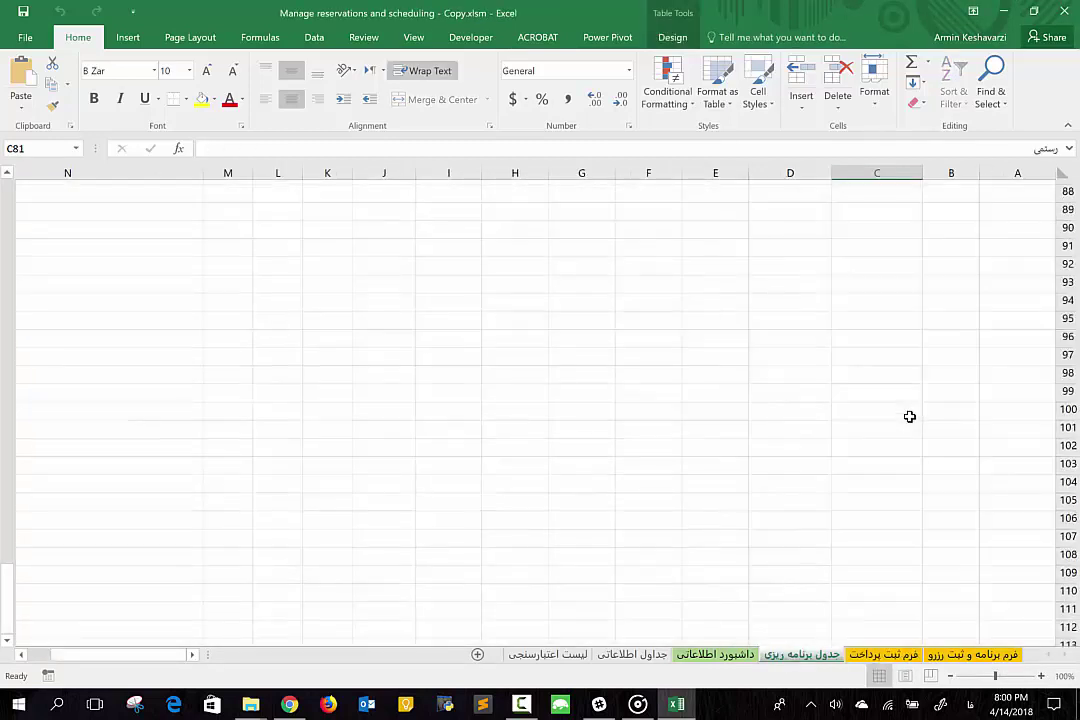
{"action": "scroll", "coordinate": [909, 416], "scroll_direction": "up", "scroll_amount": 19}
{"action": "scroll", "coordinate": [909, 416], "scroll_direction": "up", "scroll_amount": 10}
{"action": "left_click", "coordinate": [909, 416]}
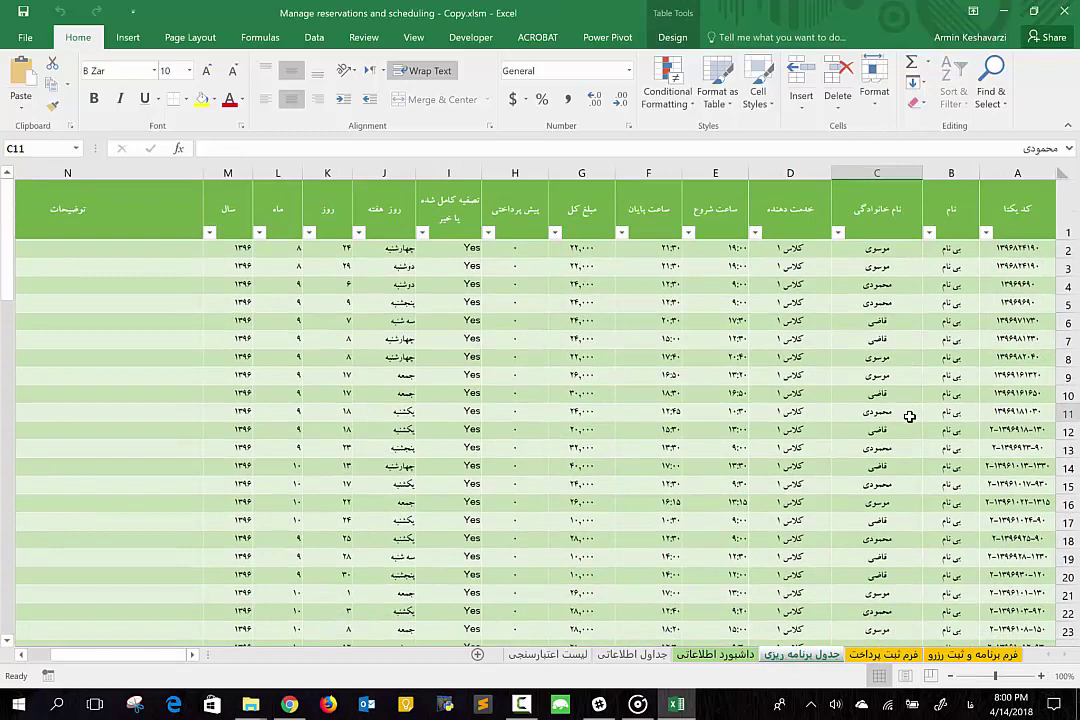
Run the پاک کردن اطلاعات جدول داده clear macro, confirm Yes, and verify the table is empty
{"action": "left_click", "coordinate": [886, 658]}
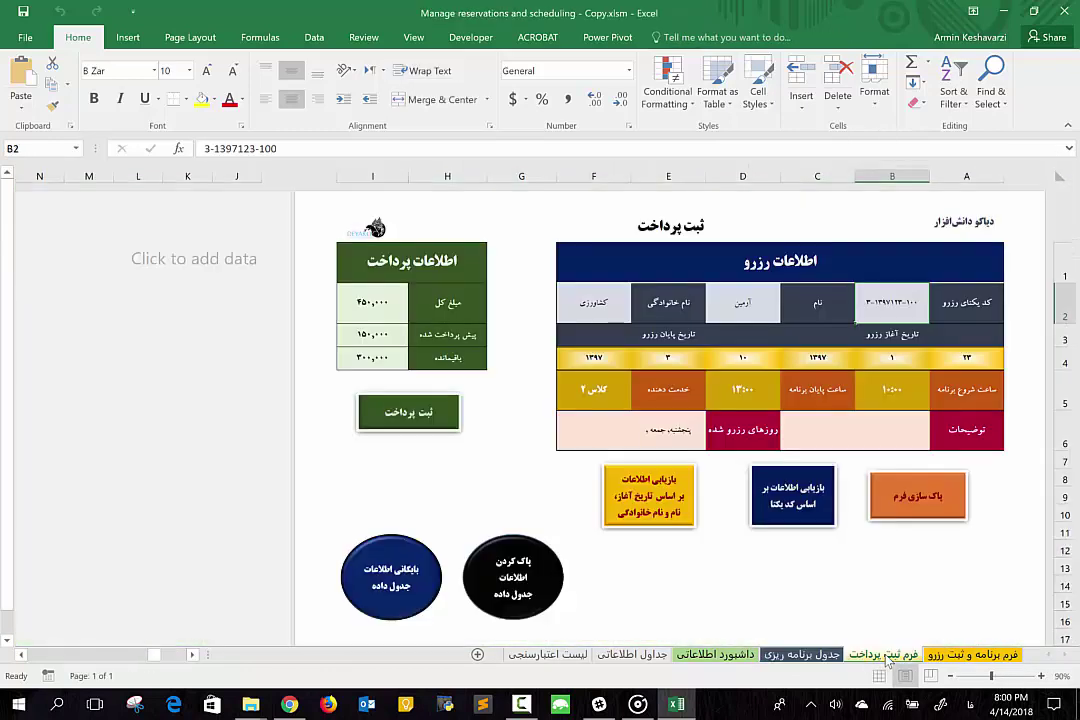
{"action": "left_click", "coordinate": [523, 565]}
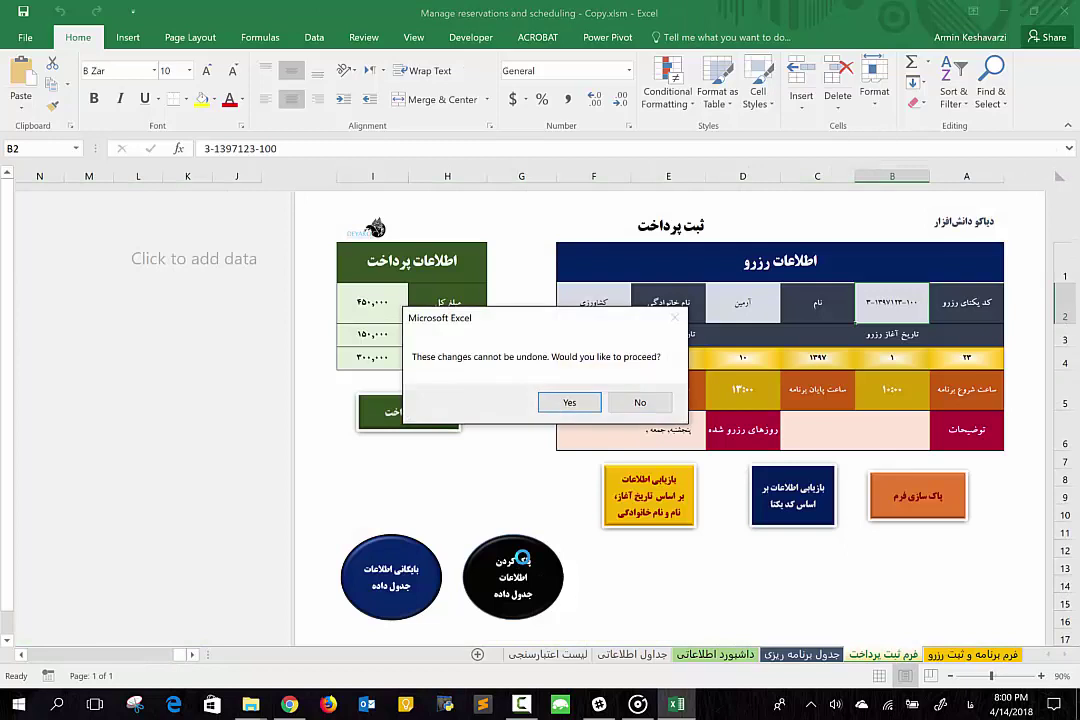
{"action": "left_click", "coordinate": [565, 404]}
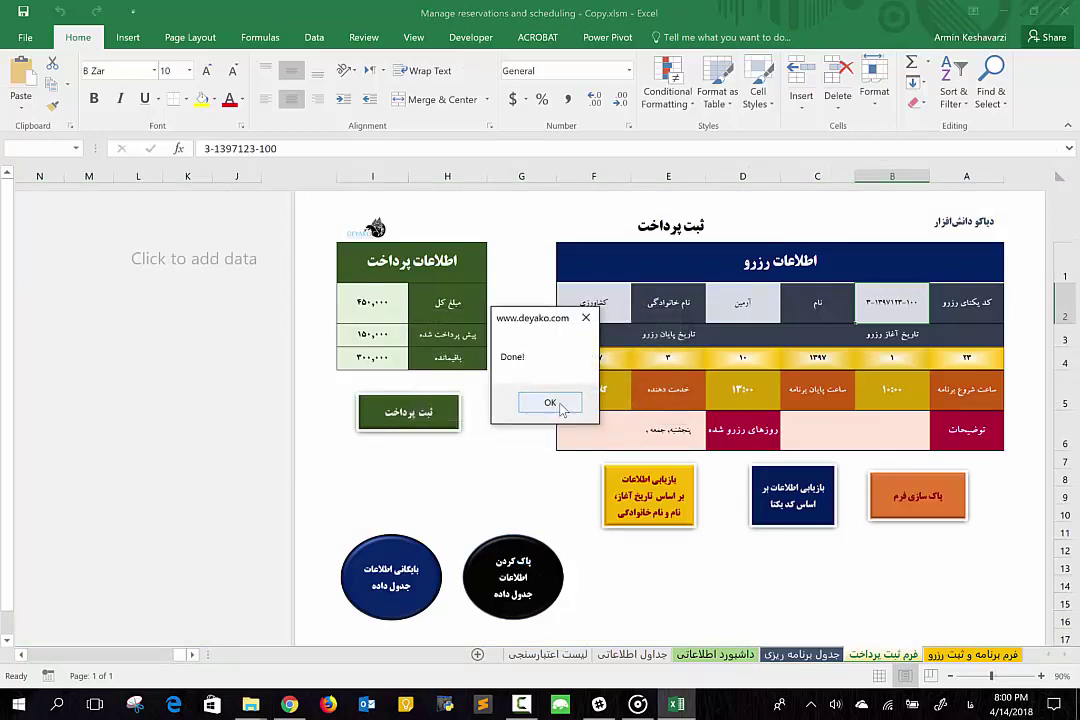
{"action": "left_click", "coordinate": [550, 403]}
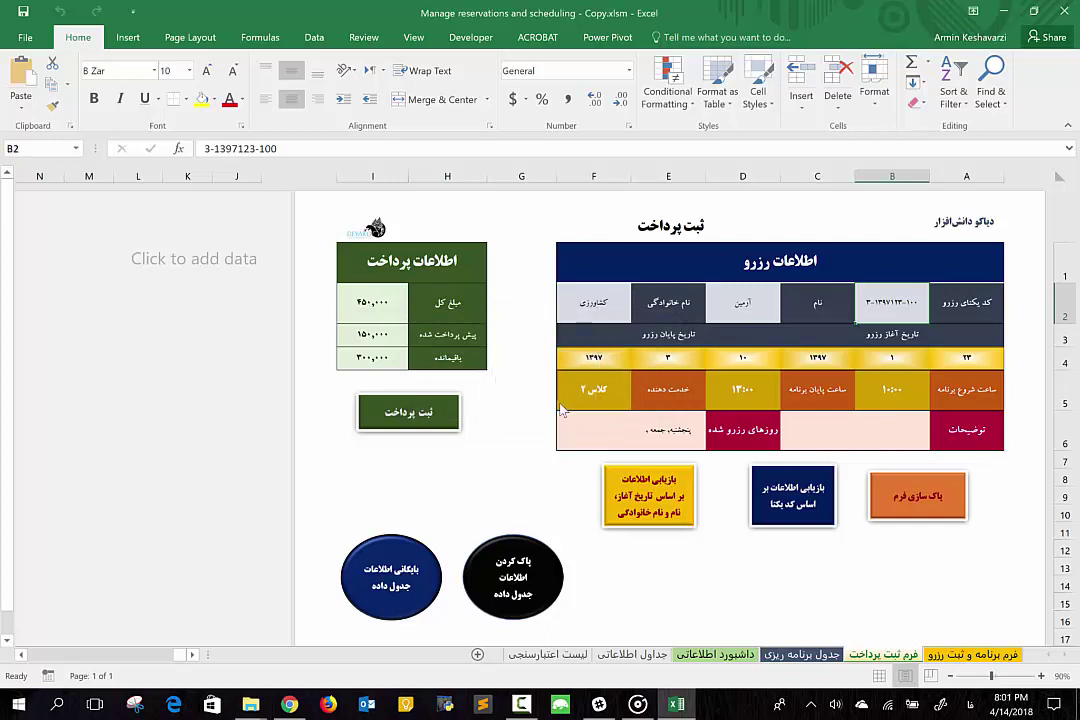
{"action": "left_click", "coordinate": [804, 655]}
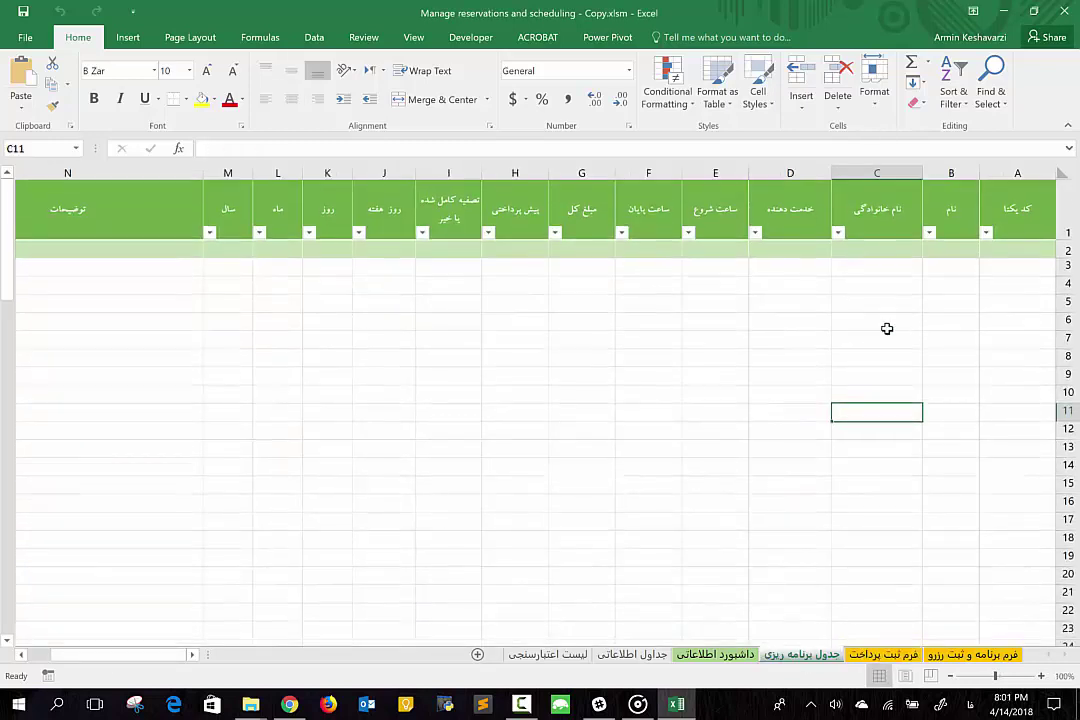
Register the form's Class 1 booking and run the booking status check, dismissing each message
{"action": "left_click", "coordinate": [726, 656]}
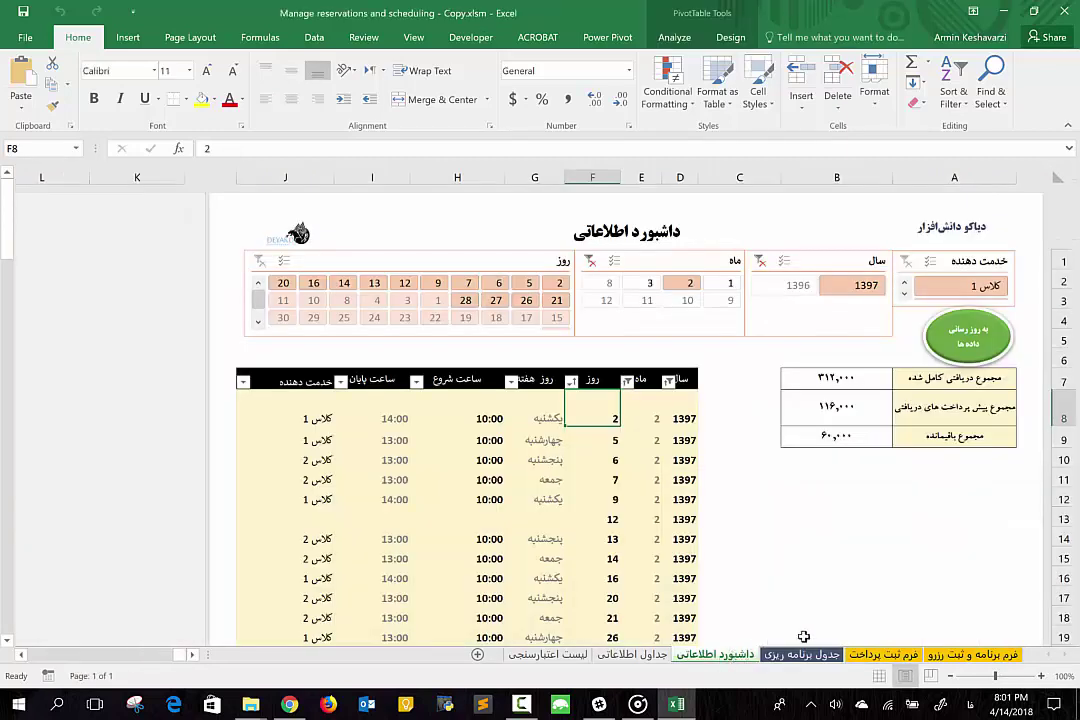
{"action": "left_click", "coordinate": [995, 656]}
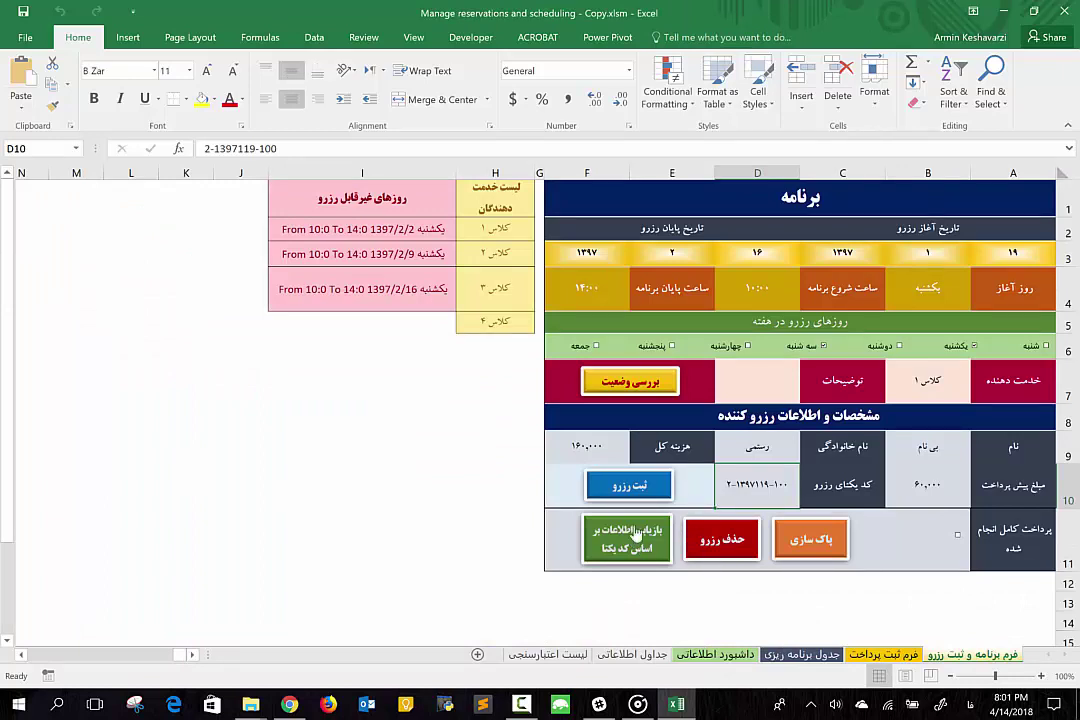
{"action": "left_click", "coordinate": [634, 489]}
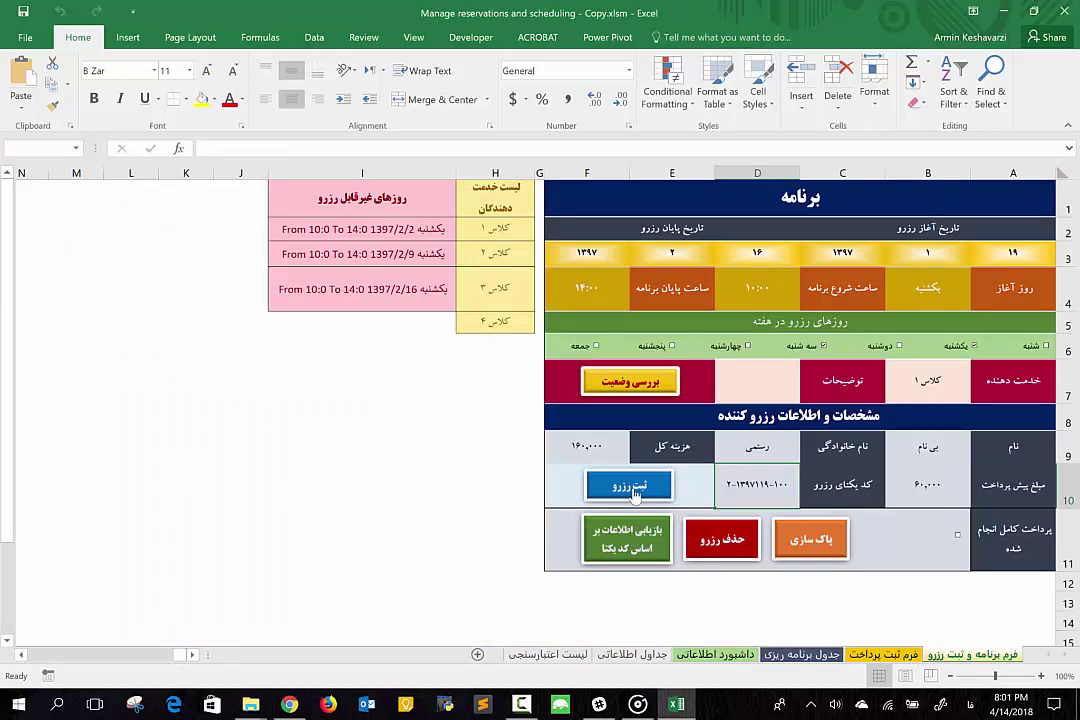
{"action": "left_click", "coordinate": [548, 403]}
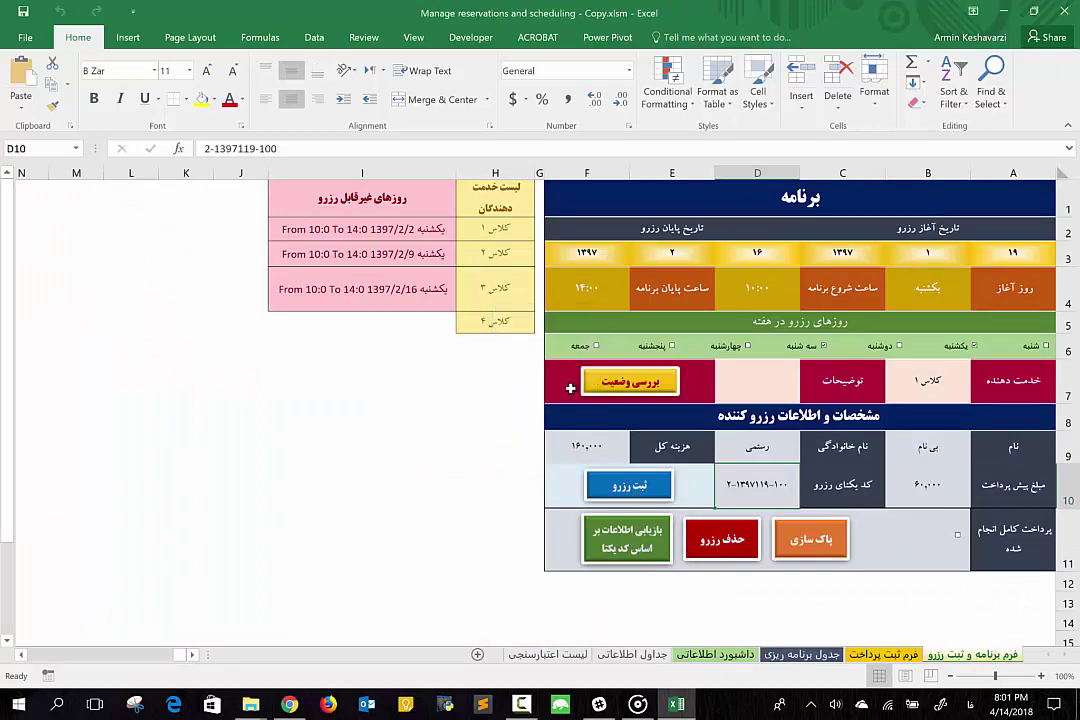
{"action": "left_click", "coordinate": [612, 380]}
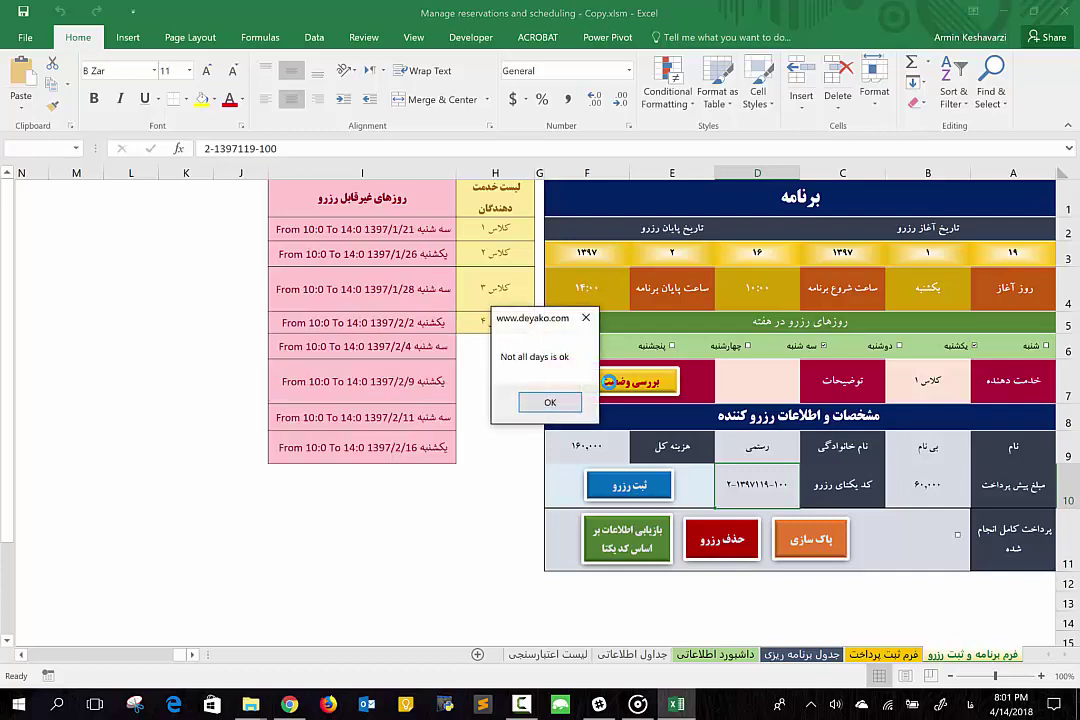
{"action": "left_click", "coordinate": [550, 402]}
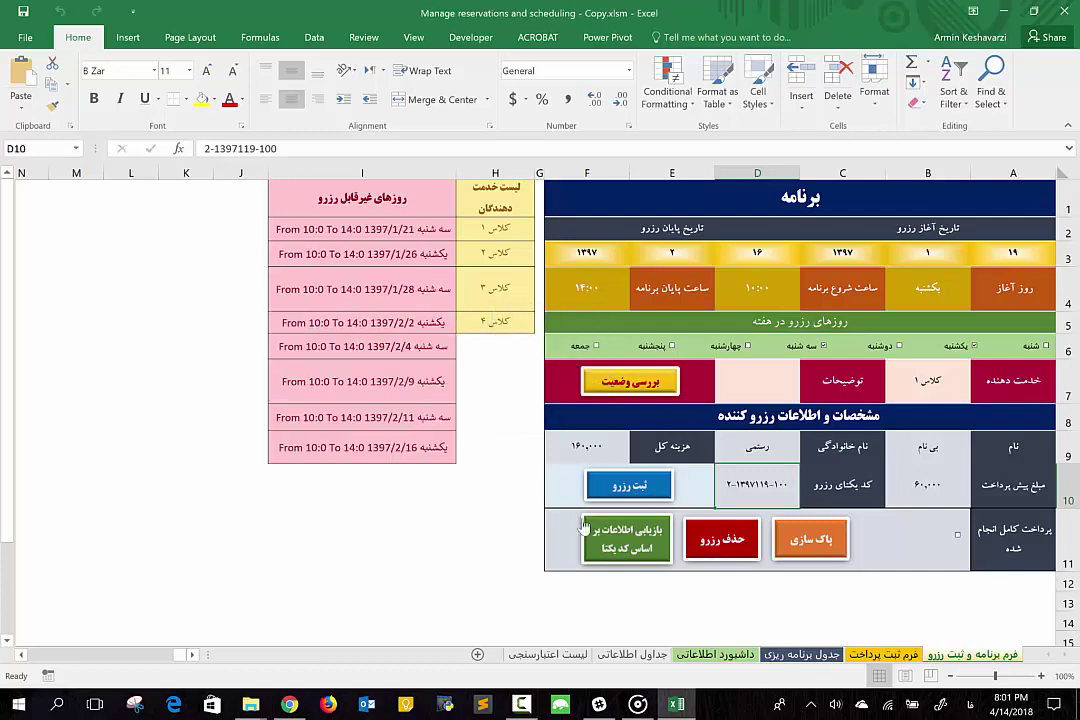
Retrieve the reservation by its unique code and re-check status, then show the لیست اعتبارسنجی sheet
{"action": "left_click", "coordinate": [722, 539]}
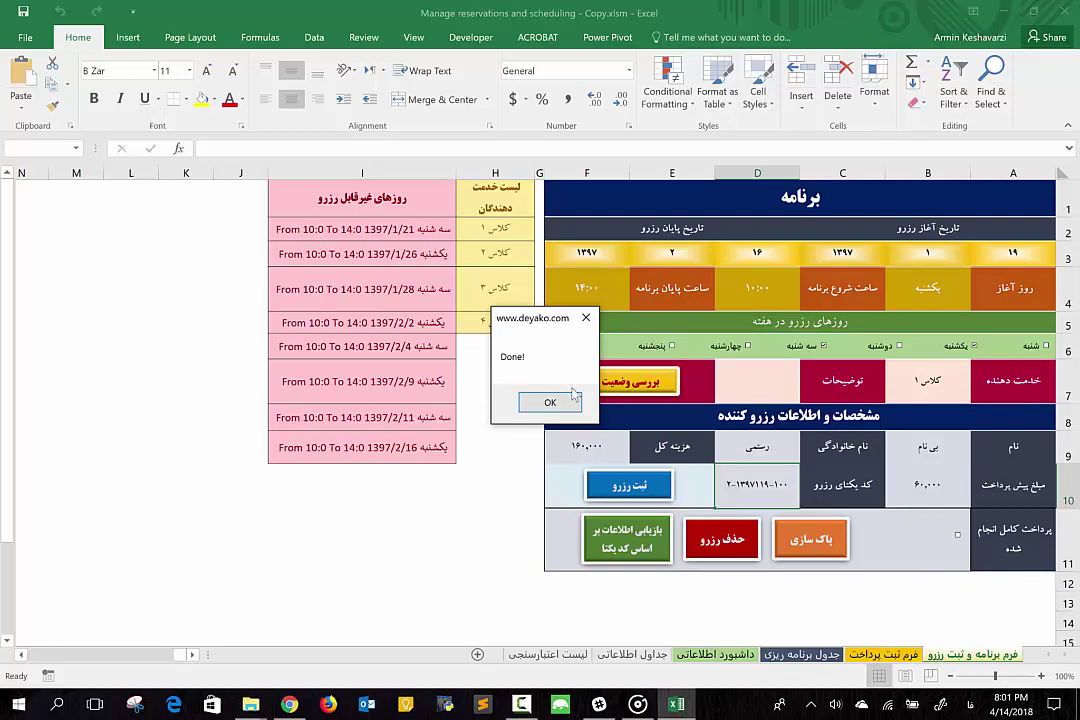
{"action": "left_click", "coordinate": [568, 405]}
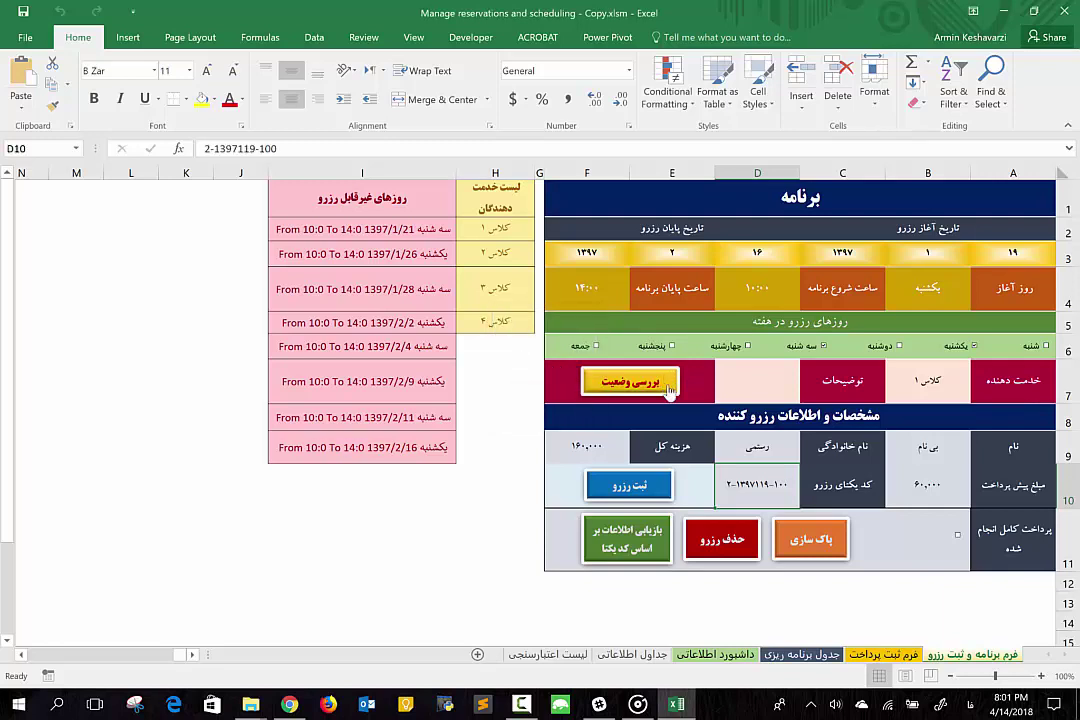
{"action": "left_click", "coordinate": [667, 381]}
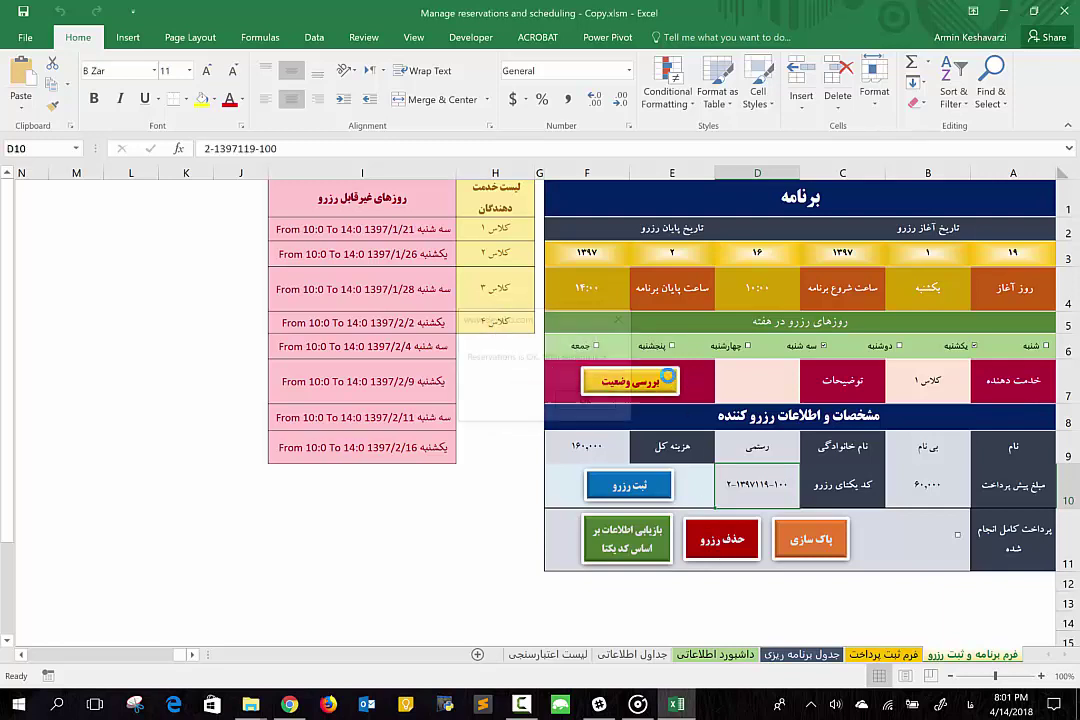
{"action": "left_click", "coordinate": [581, 402]}
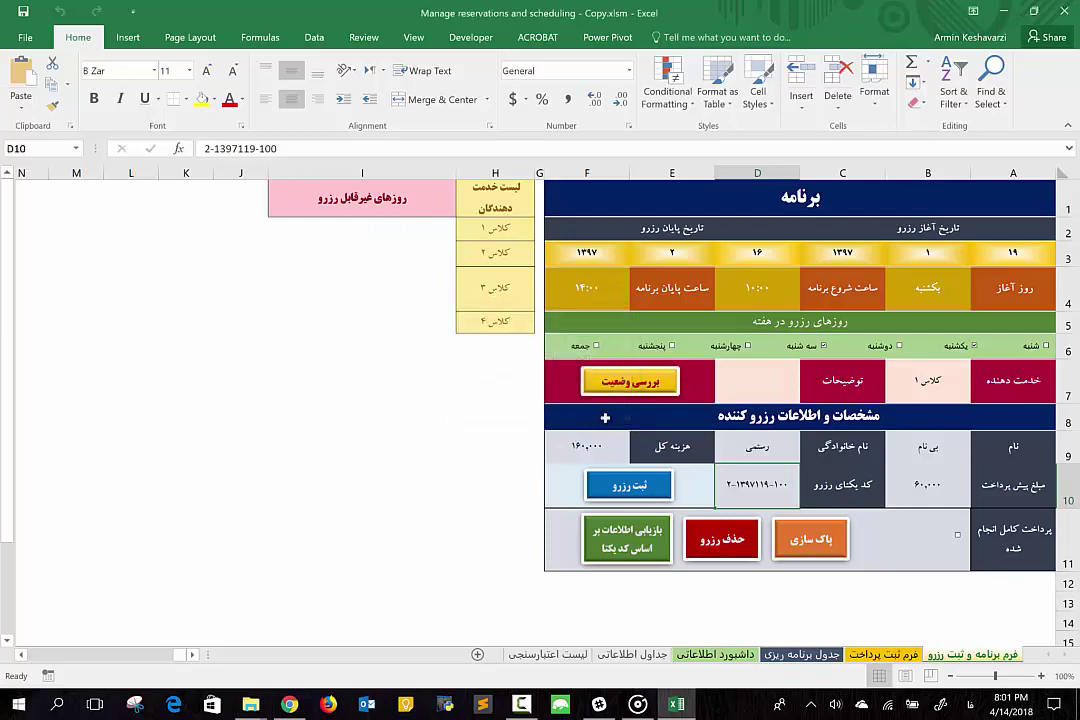
{"action": "left_click", "coordinate": [657, 500]}
{"action": "left_click", "coordinate": [536, 404]}
{"action": "left_click", "coordinate": [563, 654]}
{"action": "left_click", "coordinate": [565, 654]}
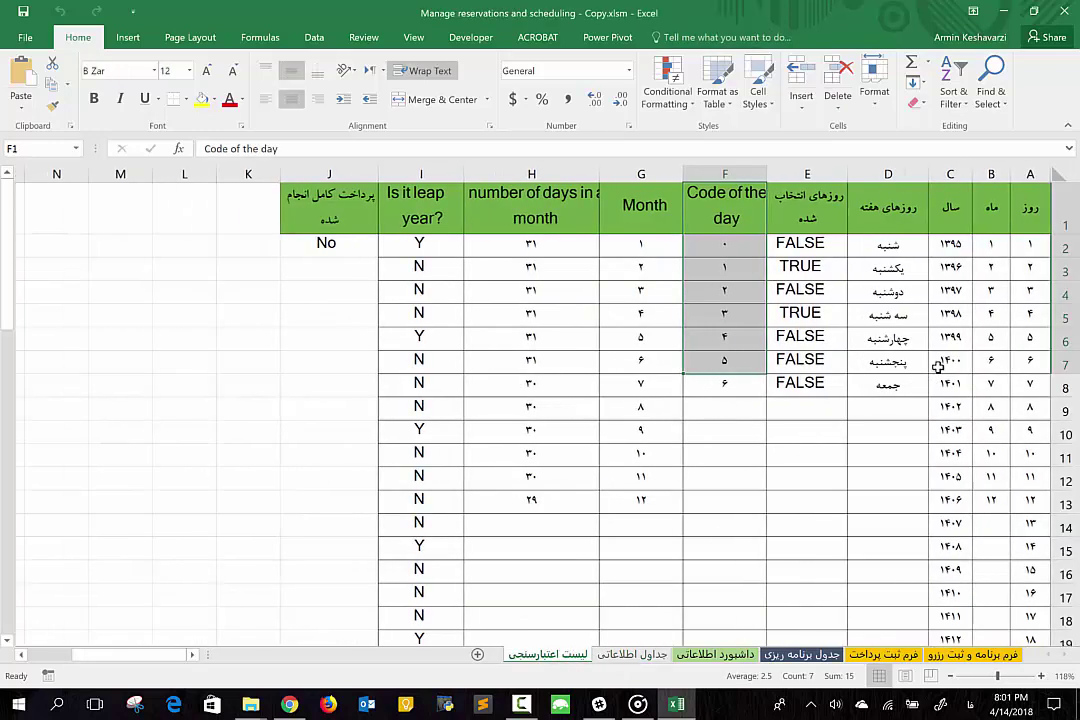
{"action": "scroll", "coordinate": [938, 367], "scroll_direction": "down", "scroll_amount": 2}
{"action": "scroll", "coordinate": [938, 367], "scroll_direction": "down", "scroll_amount": 3}
{"action": "scroll", "coordinate": [938, 367], "scroll_direction": "up", "scroll_amount": 1}
{"action": "scroll", "coordinate": [938, 367], "scroll_direction": "up", "scroll_amount": 3}
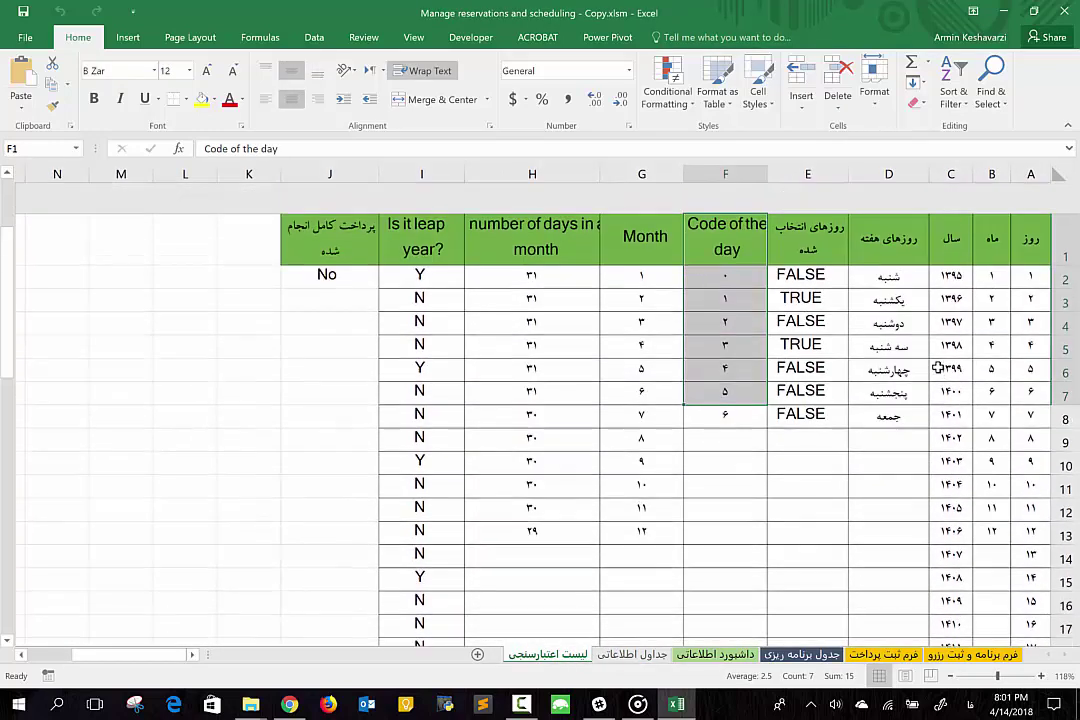
{"action": "left_click", "coordinate": [957, 248]}
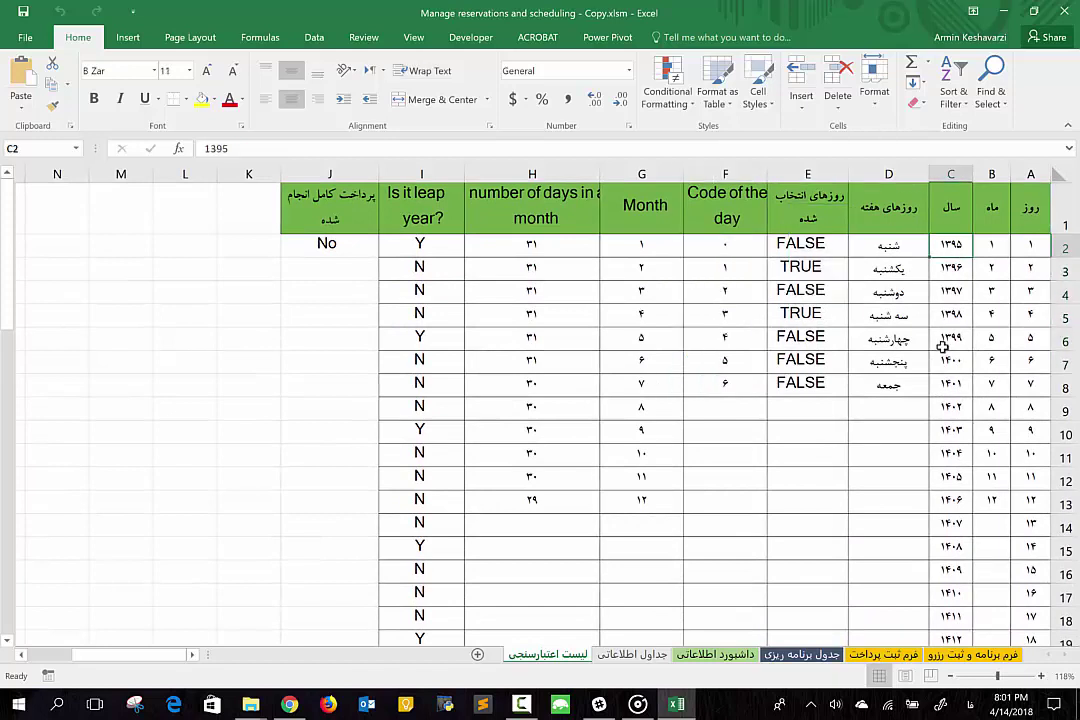
{"action": "scroll", "coordinate": [942, 347], "scroll_direction": "down", "scroll_amount": 8}
{"action": "scroll", "coordinate": [942, 347], "scroll_direction": "down", "scroll_amount": 8}
{"action": "scroll", "coordinate": [942, 347], "scroll_direction": "down", "scroll_amount": 3}
{"action": "scroll", "coordinate": [940, 349], "scroll_direction": "up", "scroll_amount": 3}
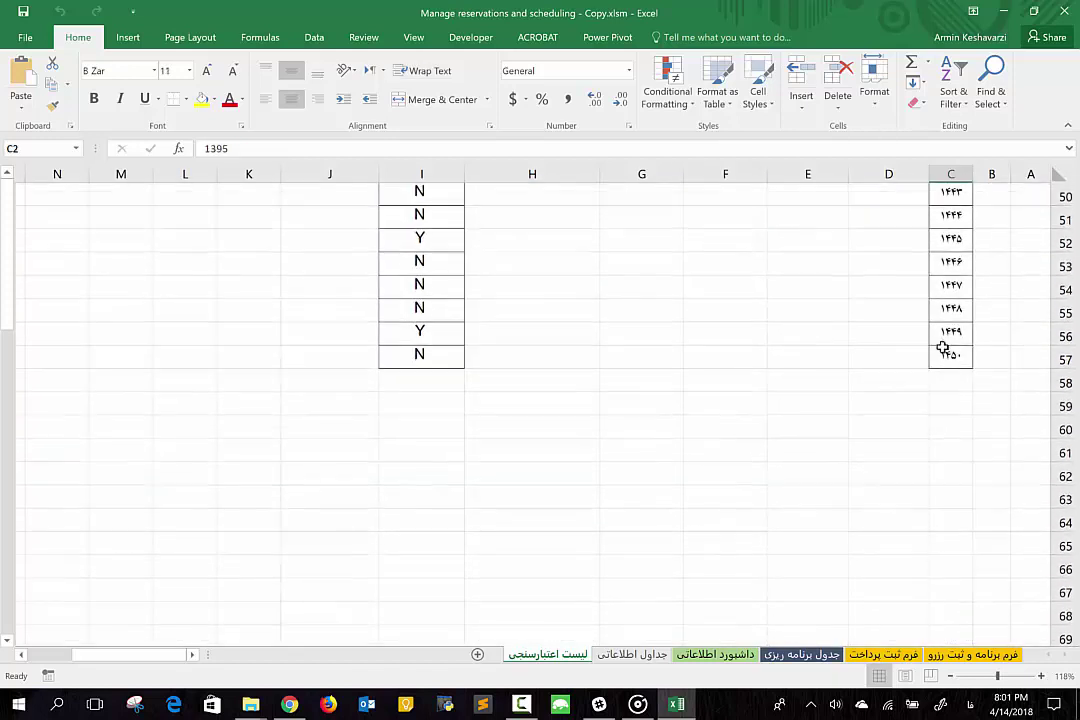
{"action": "scroll", "coordinate": [870, 341], "scroll_direction": "up", "scroll_amount": 8}
{"action": "scroll", "coordinate": [870, 341], "scroll_direction": "up", "scroll_amount": 7}
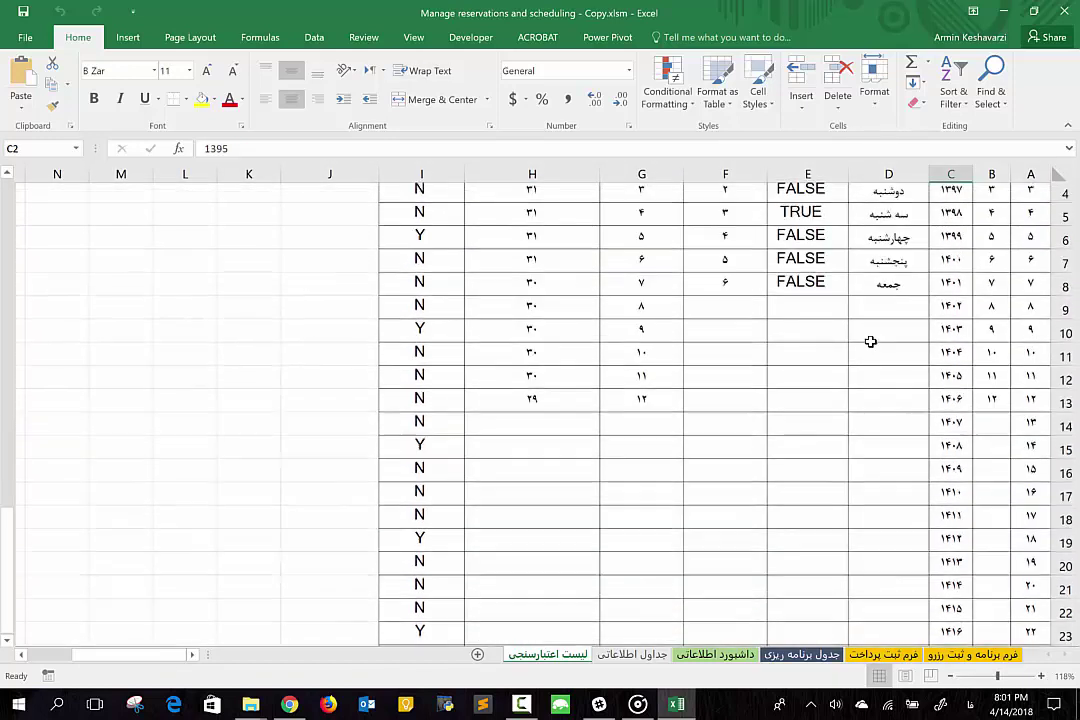
{"action": "scroll", "coordinate": [870, 341], "scroll_direction": "up", "scroll_amount": 1}
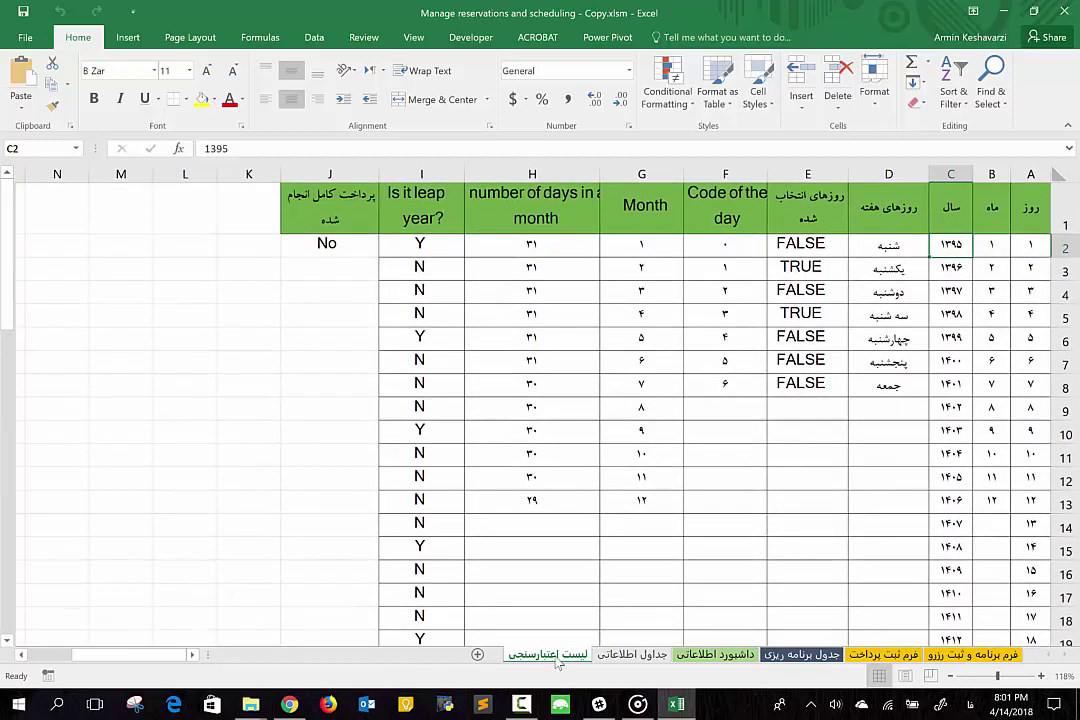
{"action": "right_click", "coordinate": [558, 656]}
Hide the لیست اعتبارسنجی sheet and check the dashboard's received (B7) and prepaid (B8) totals
{"action": "left_click", "coordinate": [586, 607]}
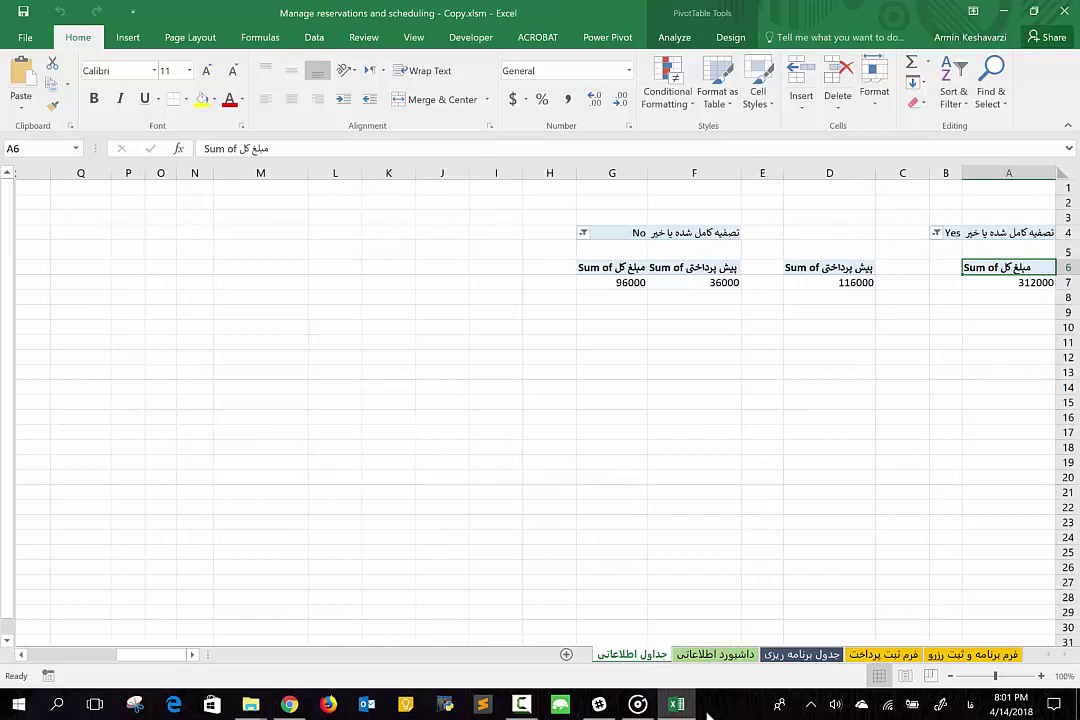
{"action": "left_click", "coordinate": [739, 655]}
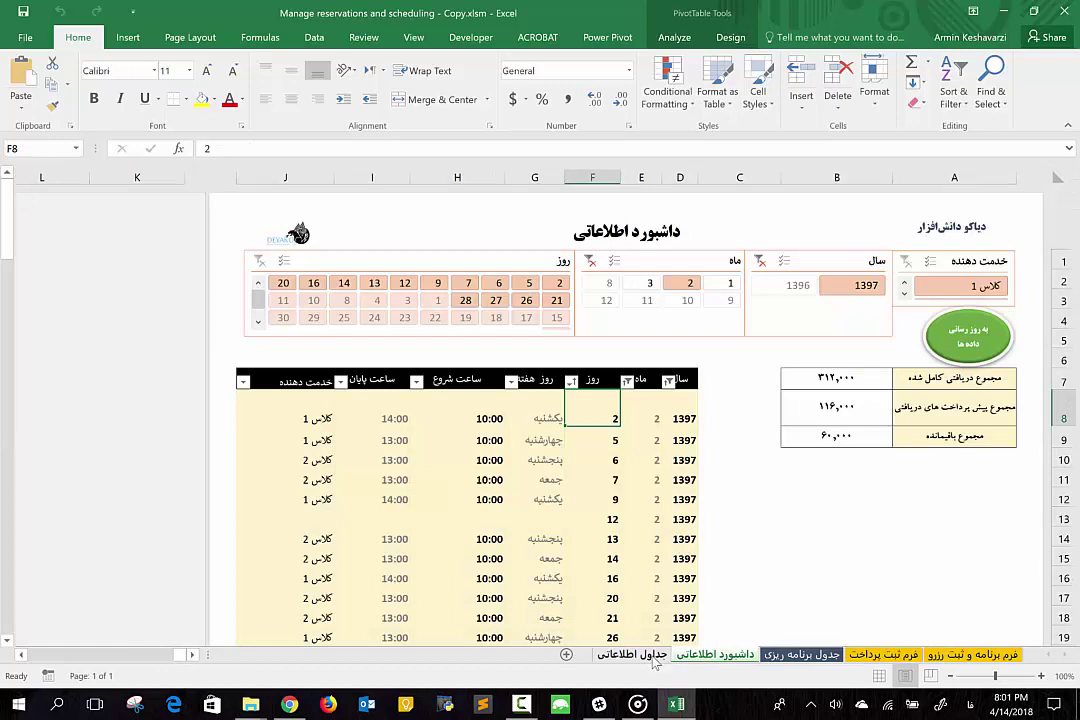
{"action": "left_click", "coordinate": [836, 379]}
{"action": "left_click", "coordinate": [840, 398]}
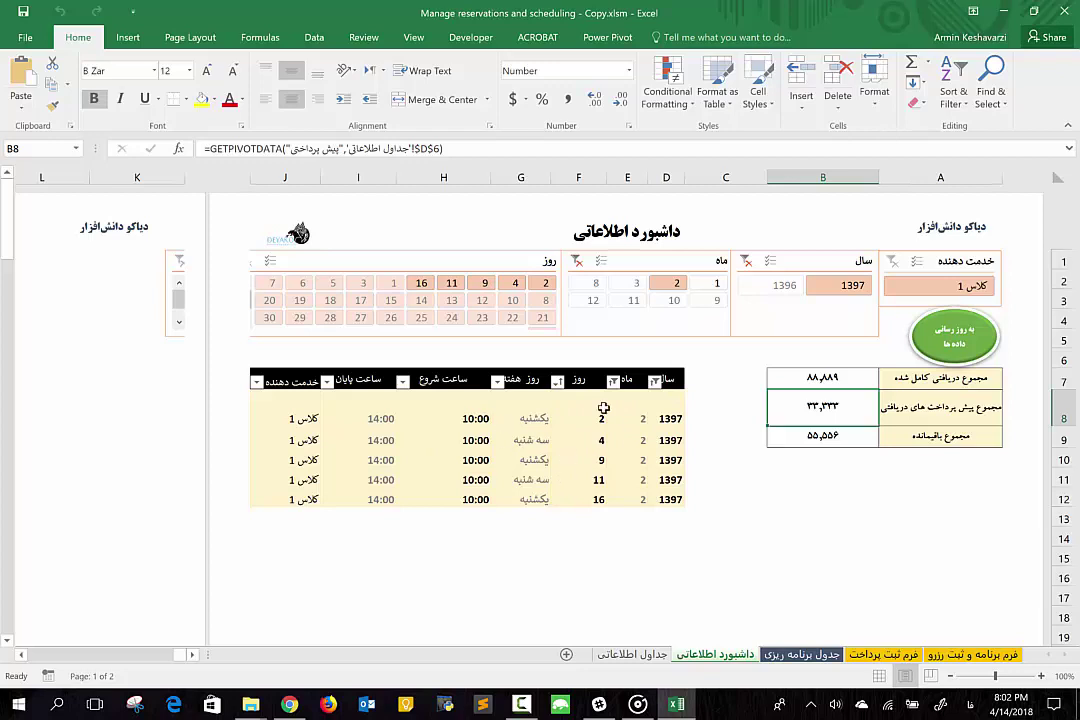
Hide the جداول اطلاعاتی pivot sheet
{"action": "left_click", "coordinate": [640, 655]}
{"action": "right_click", "coordinate": [645, 658]}
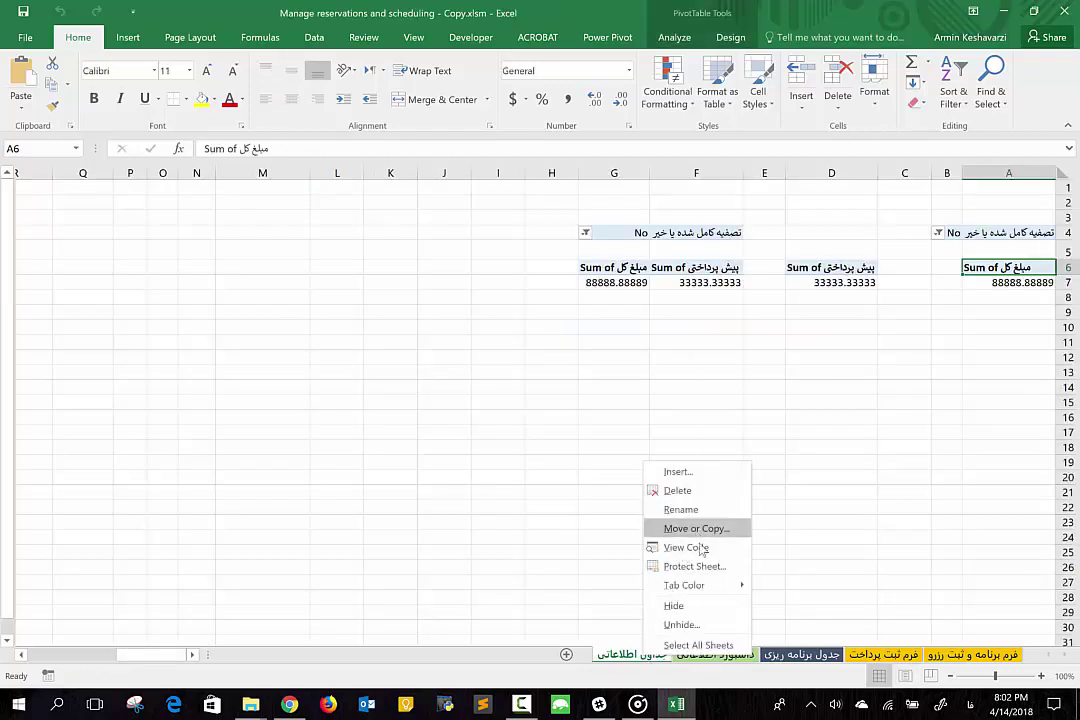
{"action": "left_click", "coordinate": [699, 606]}
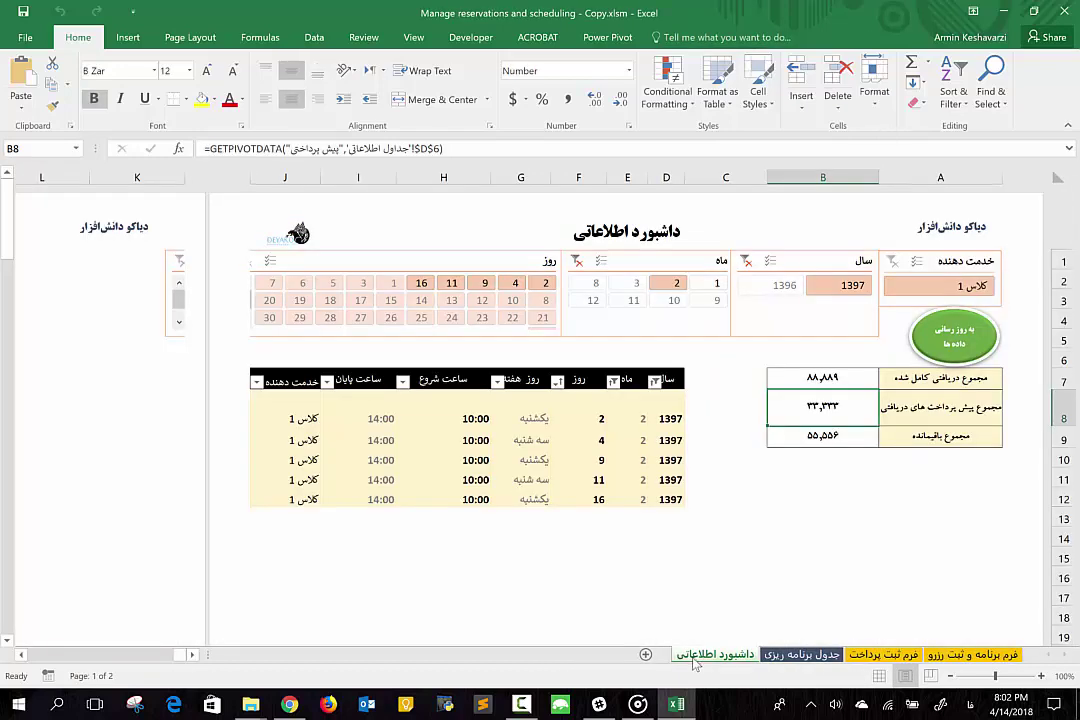
{"action": "right_click", "coordinate": [697, 660]}
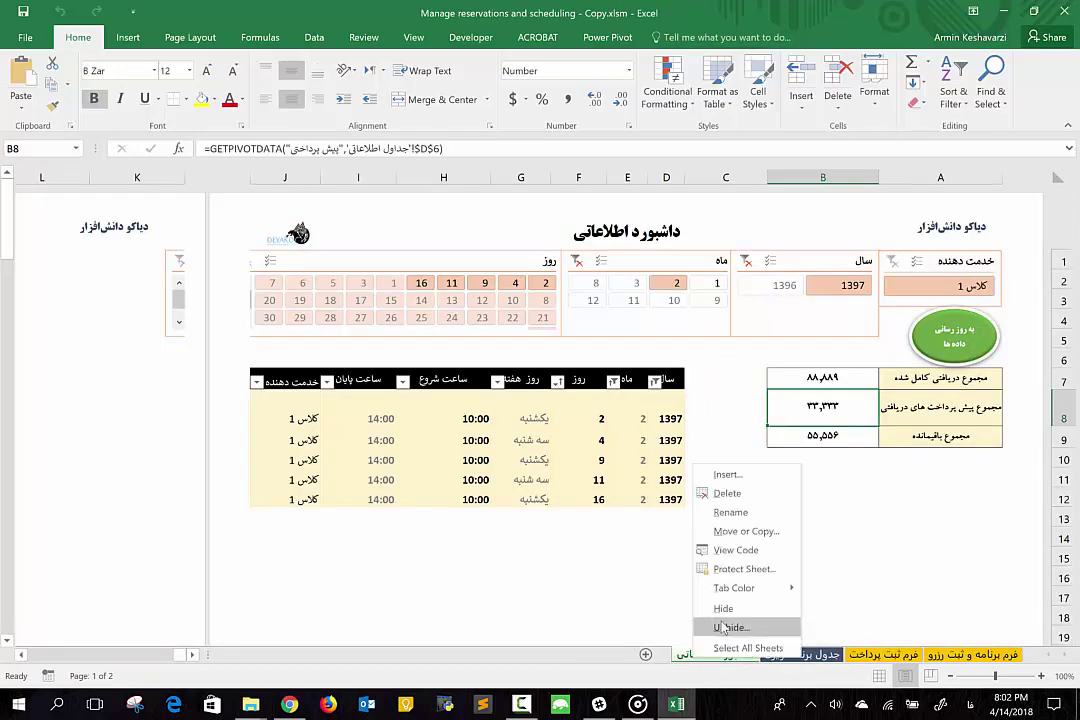
{"action": "left_click", "coordinate": [869, 432]}
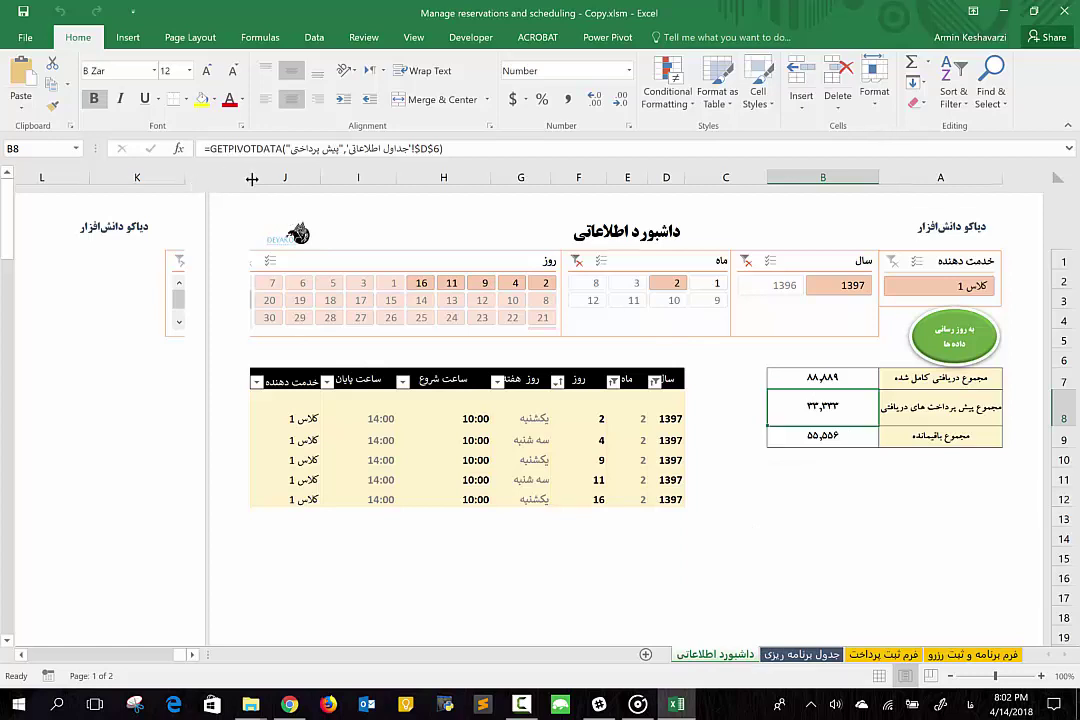
Narrow the روز day slicer from its left edge, then return to the فرم برنامه و ثبت رزرو sheet
{"action": "left_click", "coordinate": [158, 278]}
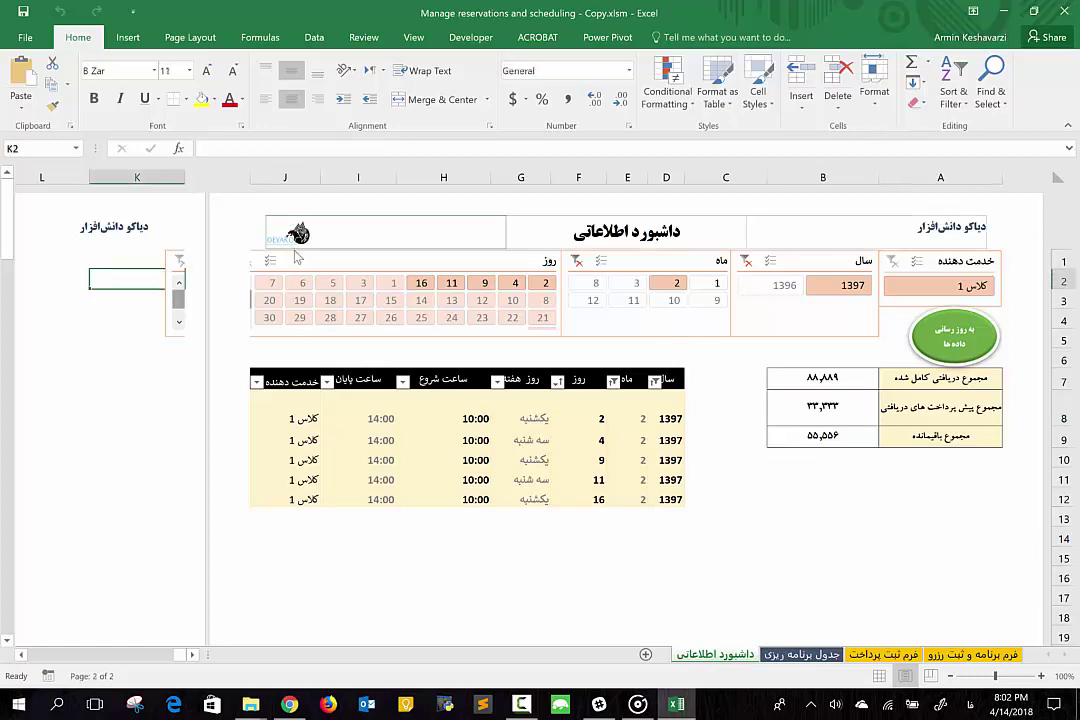
{"action": "left_click", "coordinate": [158, 299]}
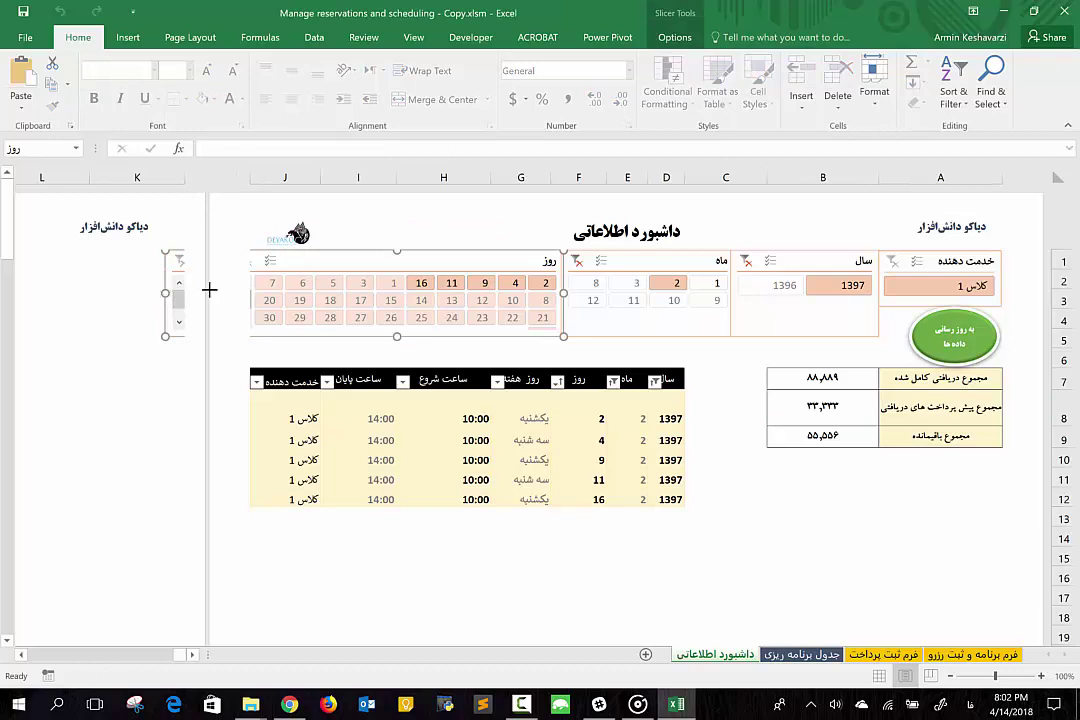
{"action": "left_click_drag", "start_coordinate": [209, 289], "coordinate": [254, 290]}
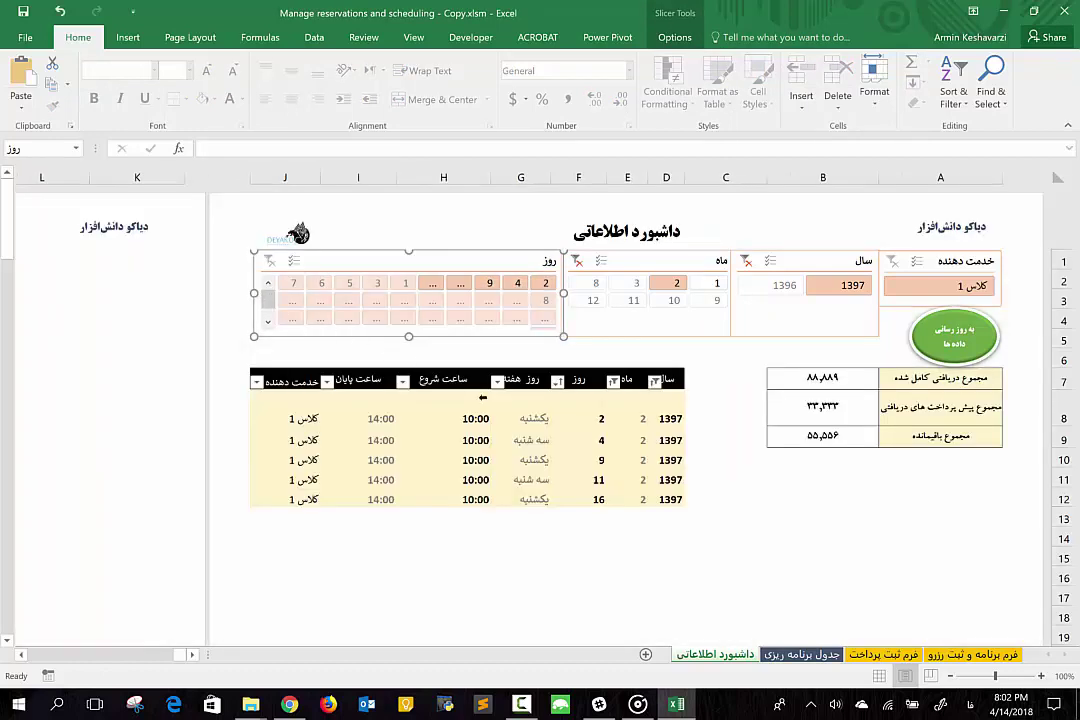
{"action": "left_click", "coordinate": [731, 472]}
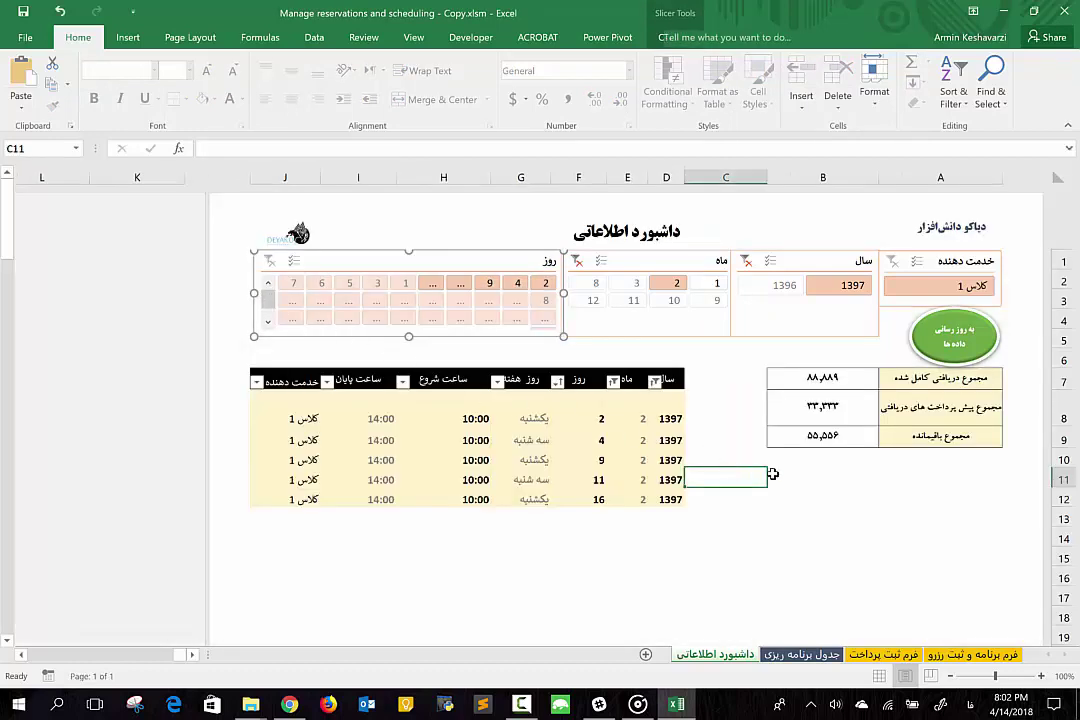
{"action": "left_click", "coordinate": [975, 655]}
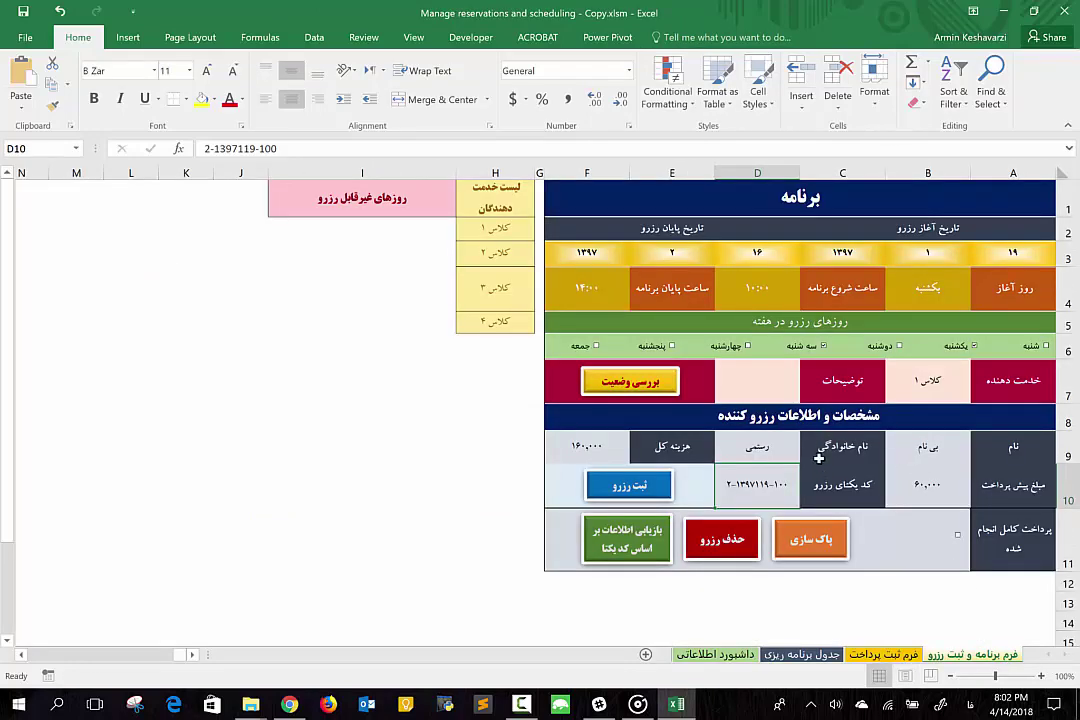
{"action": "key", "text": "ctrl+p"}
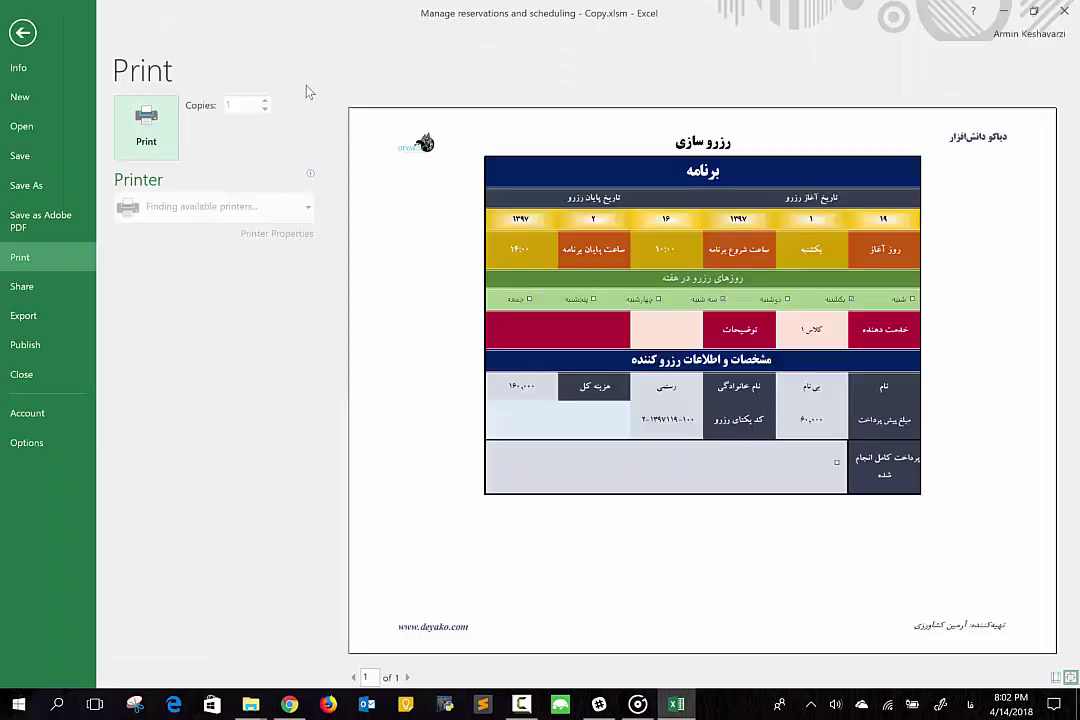
{"action": "left_click", "coordinate": [33, 44]}
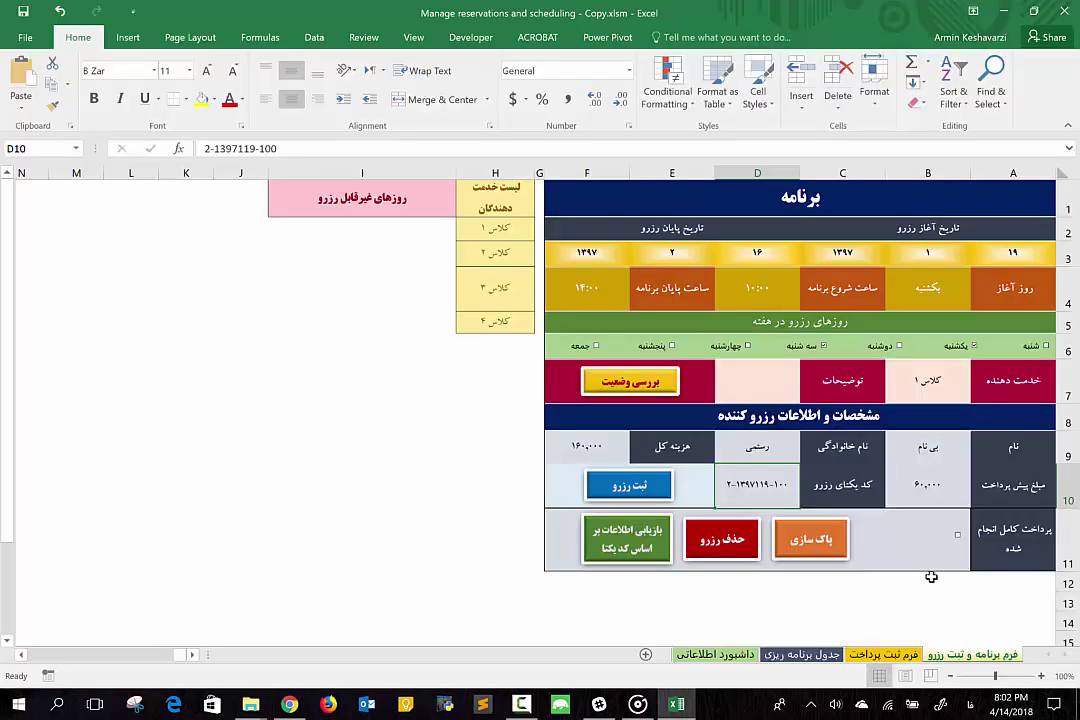
{"action": "left_click", "coordinate": [929, 678]}
{"action": "left_click", "coordinate": [907, 679]}
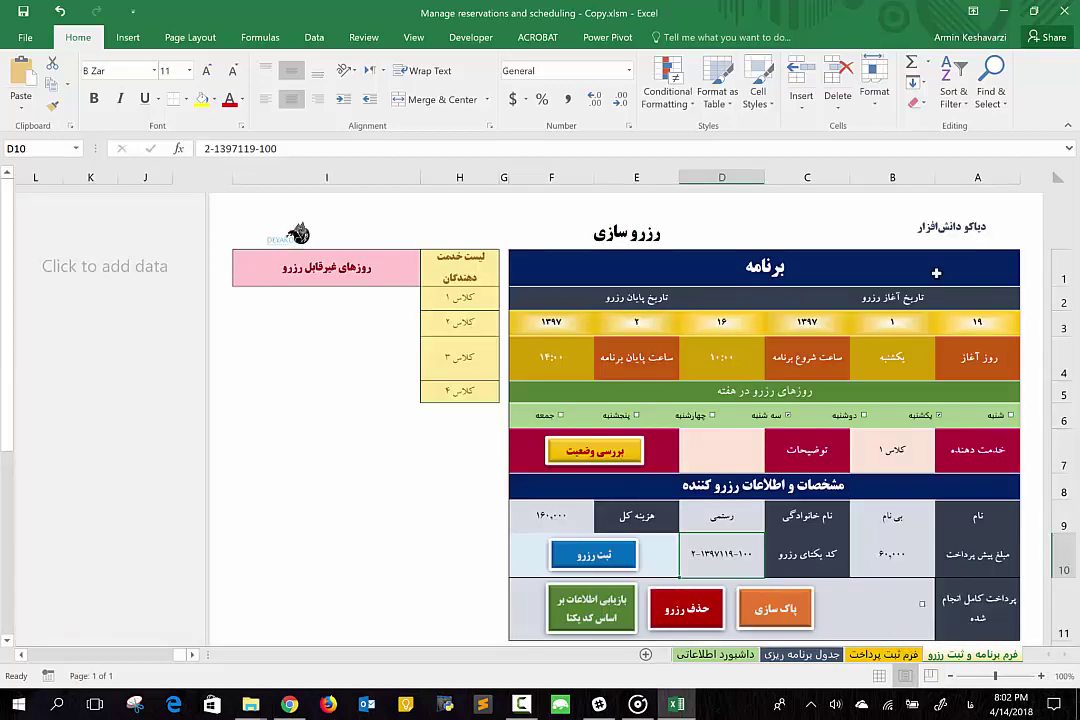
{"action": "scroll", "coordinate": [562, 578], "scroll_direction": "down", "scroll_amount": 3}
{"action": "scroll", "coordinate": [564, 580], "scroll_direction": "down", "scroll_amount": 2}
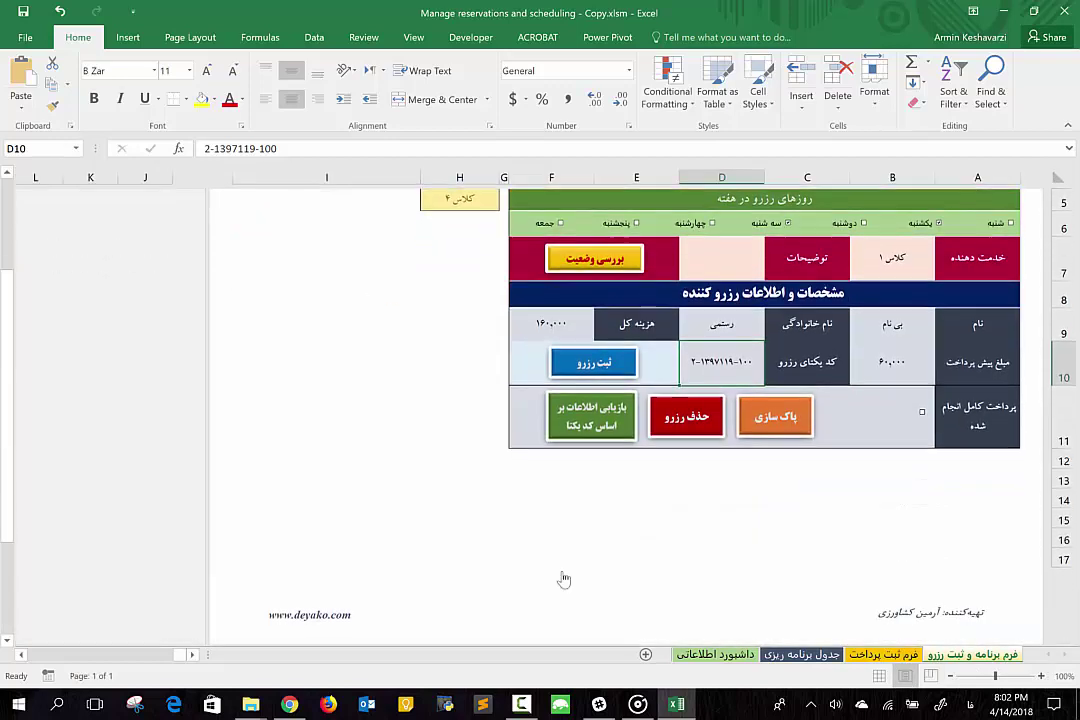
{"action": "scroll", "coordinate": [564, 580], "scroll_direction": "down", "scroll_amount": 3}
{"action": "scroll", "coordinate": [564, 580], "scroll_direction": "up", "scroll_amount": 5}
{"action": "scroll", "coordinate": [564, 578], "scroll_direction": "up", "scroll_amount": 2}
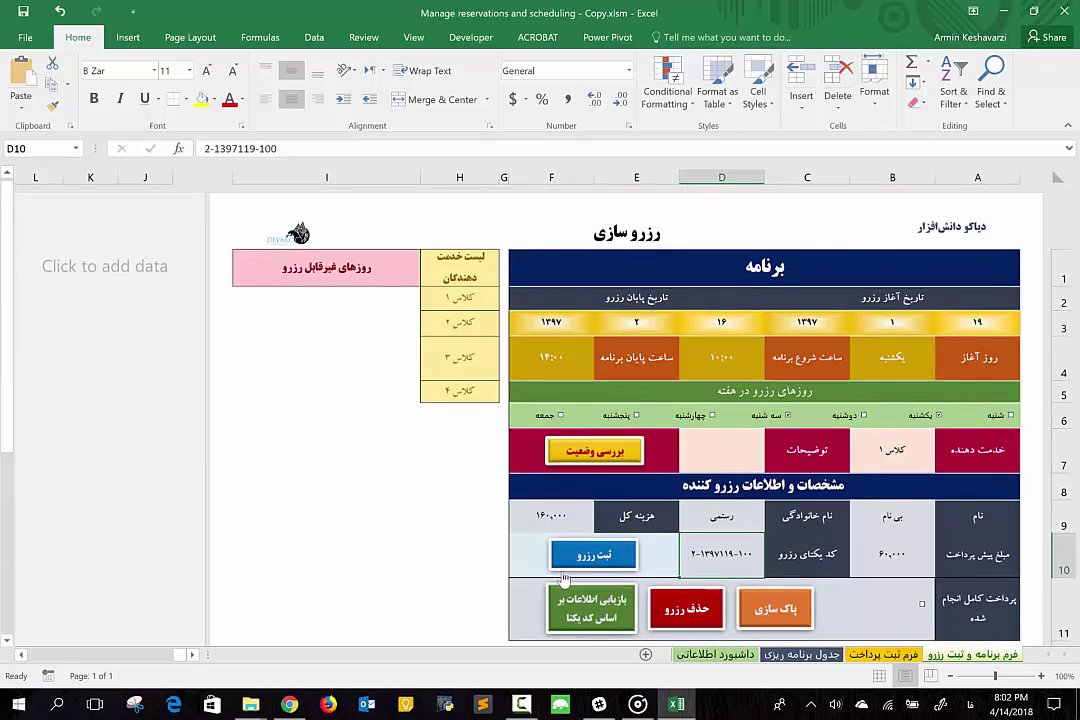